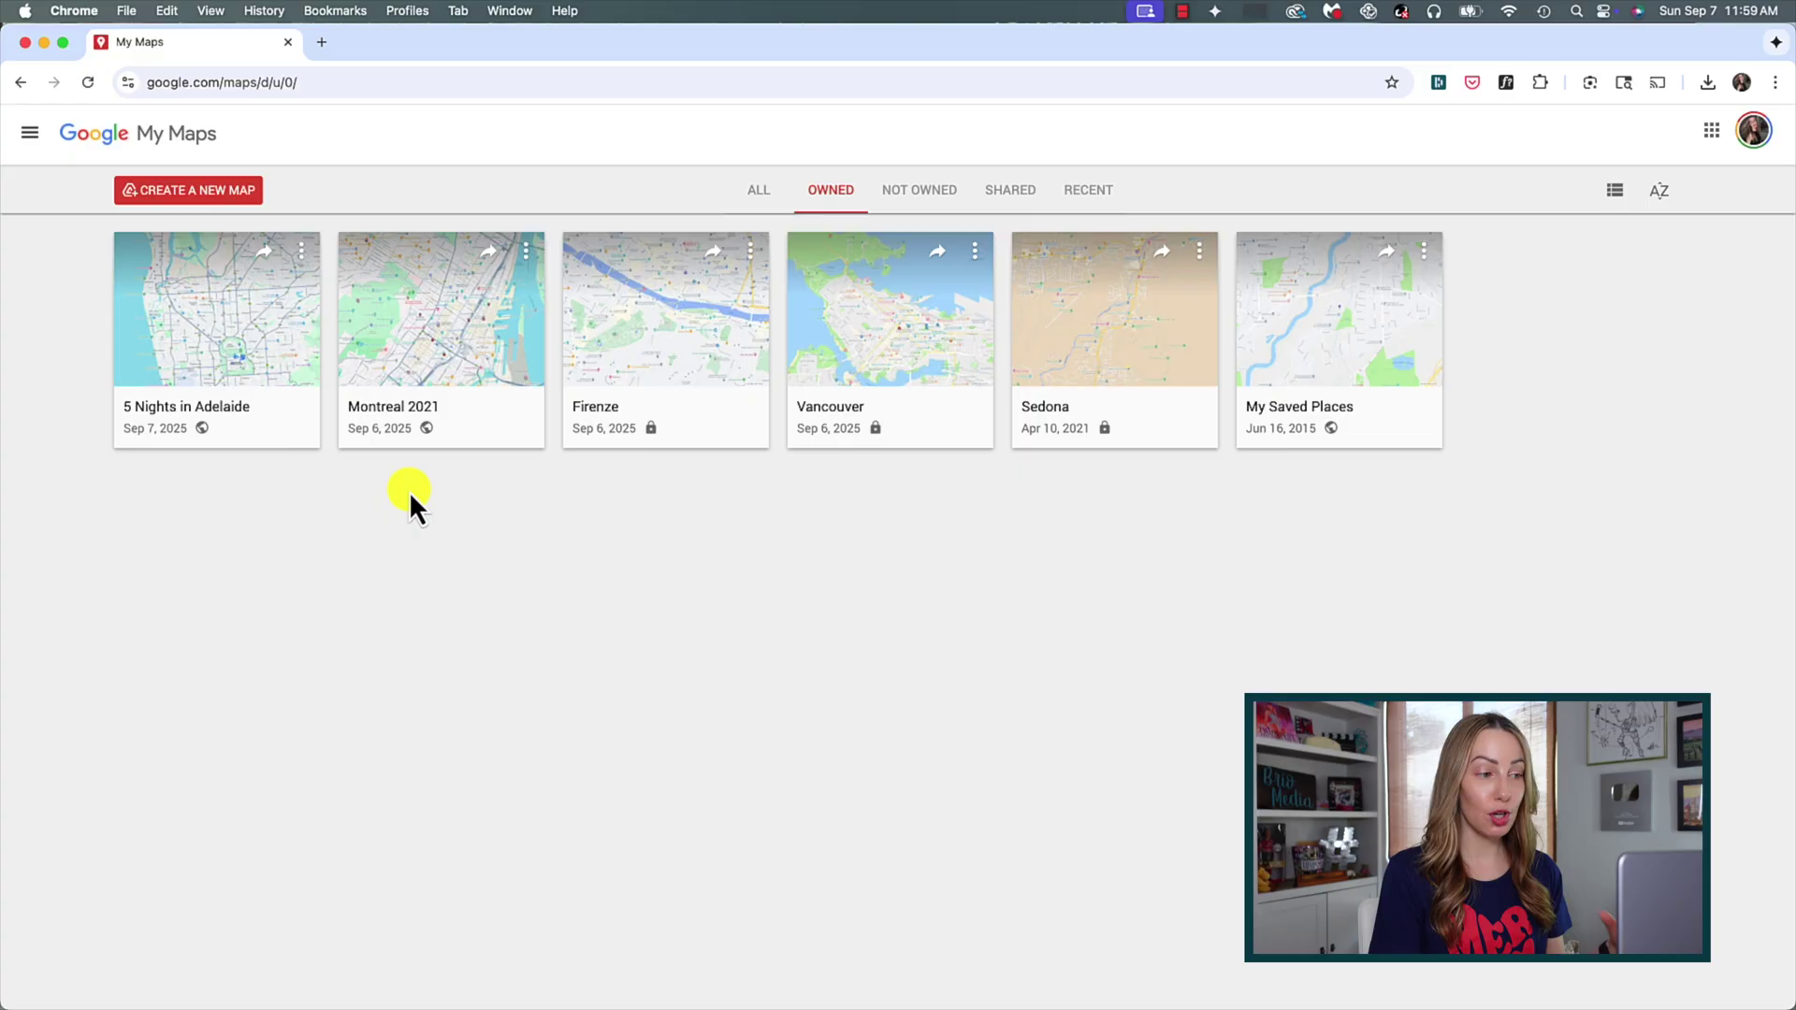
- Create a new blank map centred on Sydney NSW, then dismiss its info card and search pin
{"action": "left_click", "coordinate": [200, 202]}
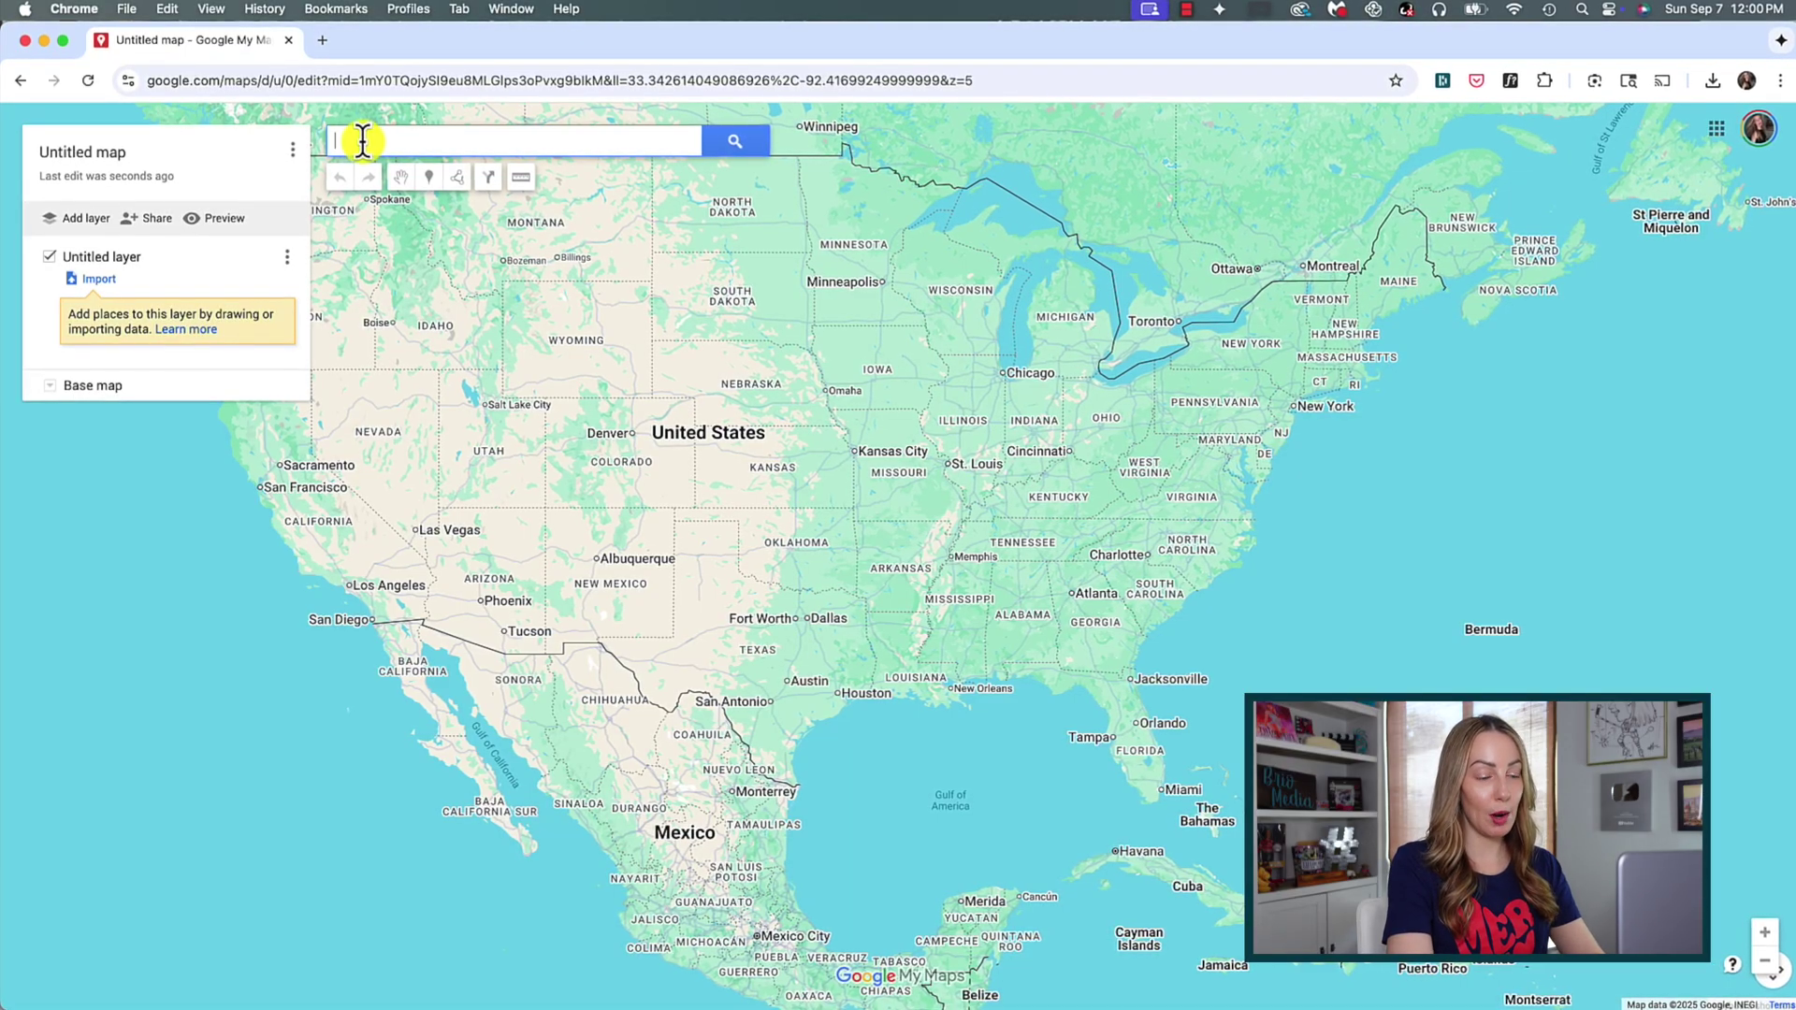
{"action": "type", "text": "dney"}
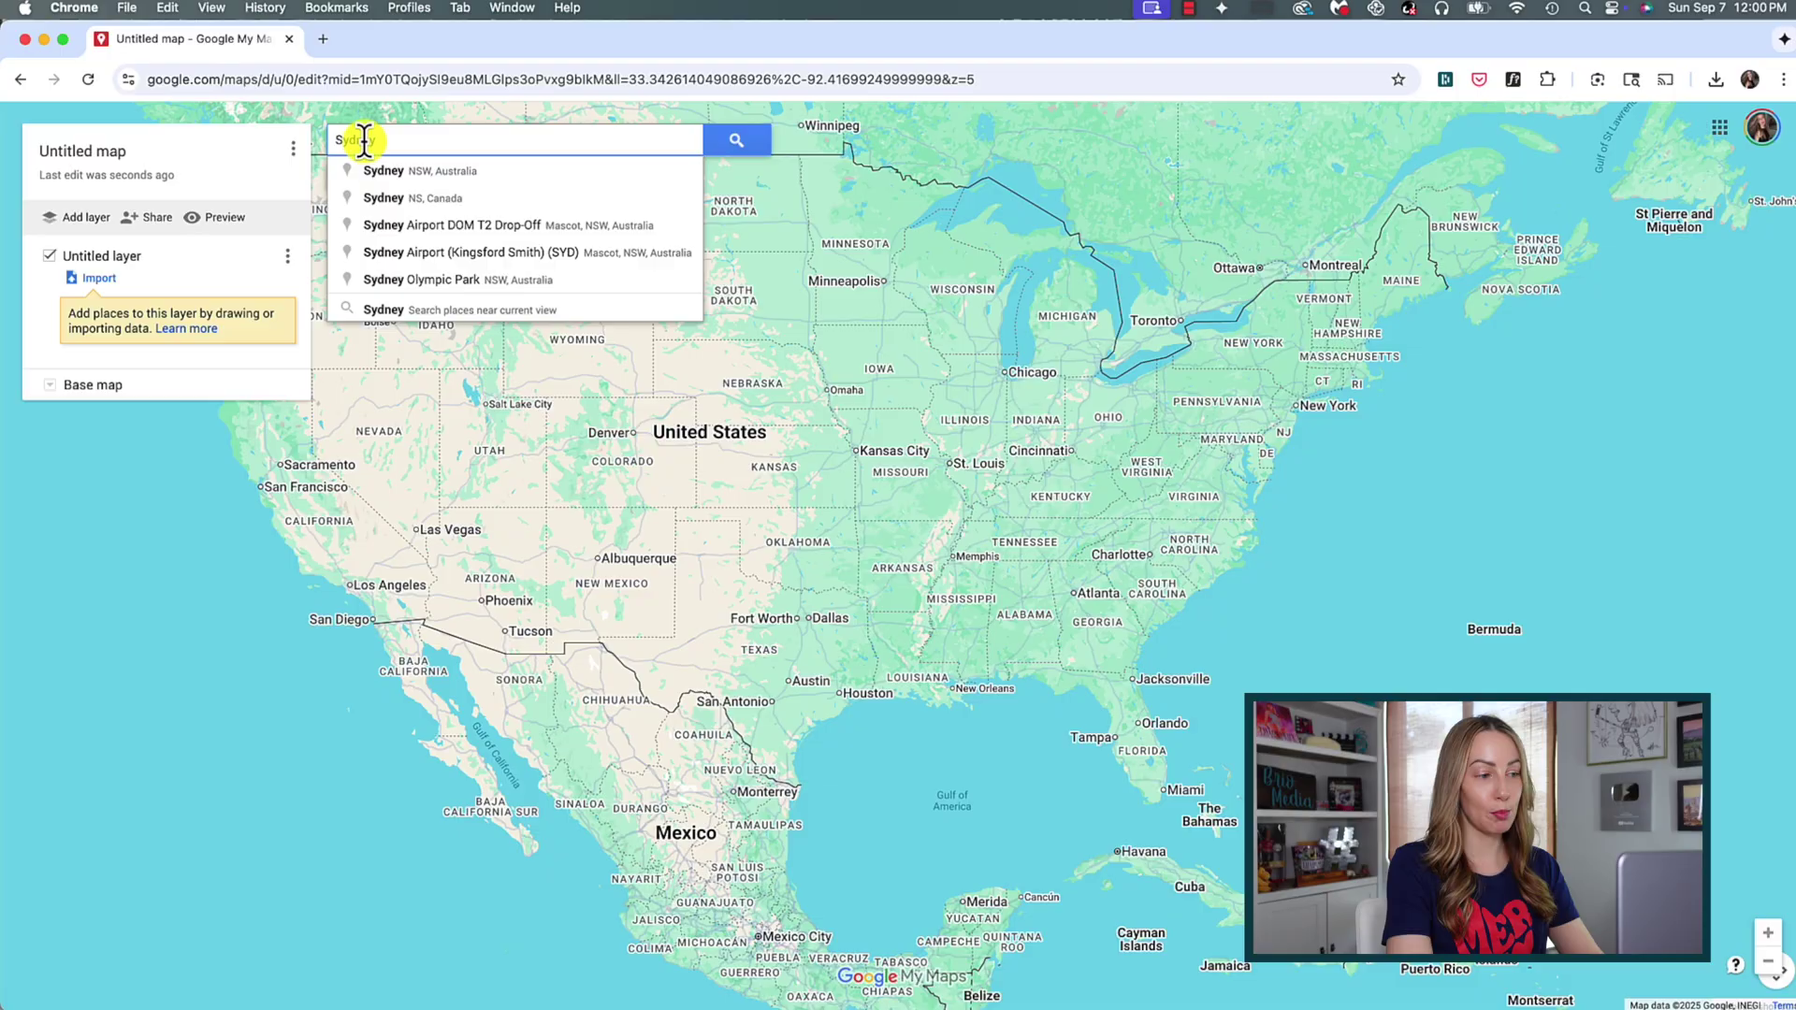
{"action": "left_click", "coordinate": [377, 172]}
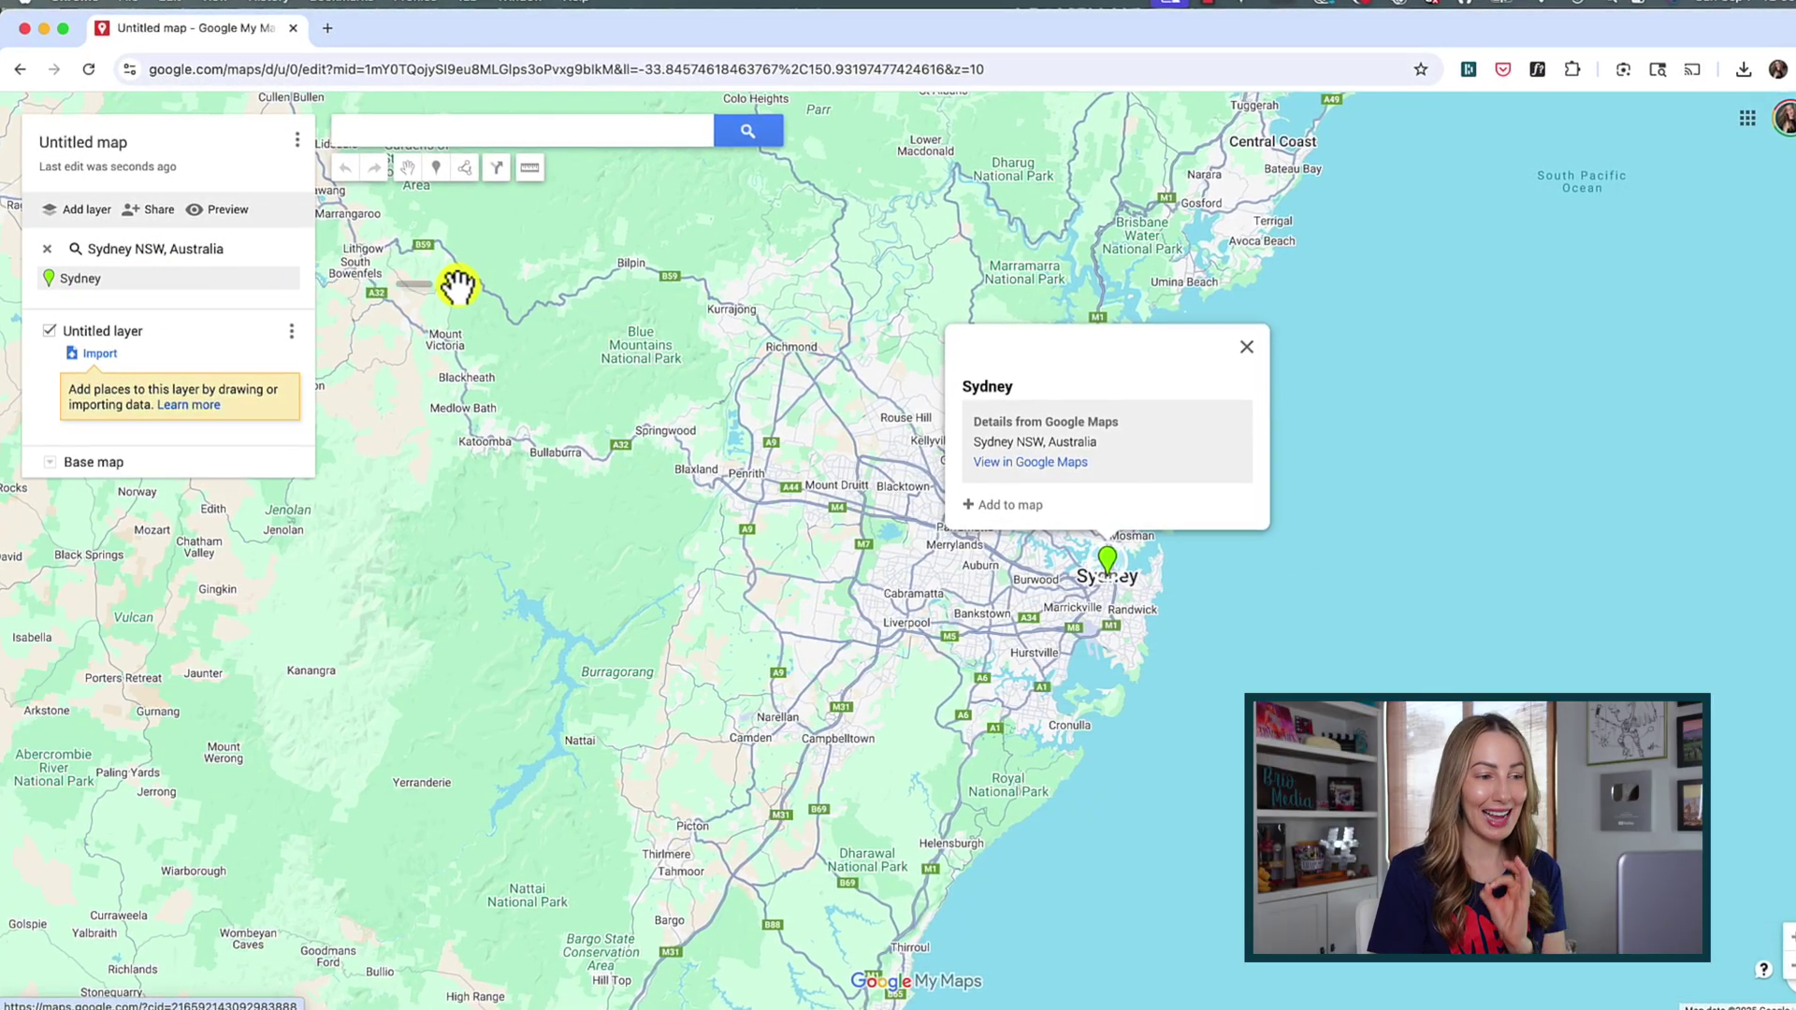
{"action": "left_click", "coordinate": [1245, 347]}
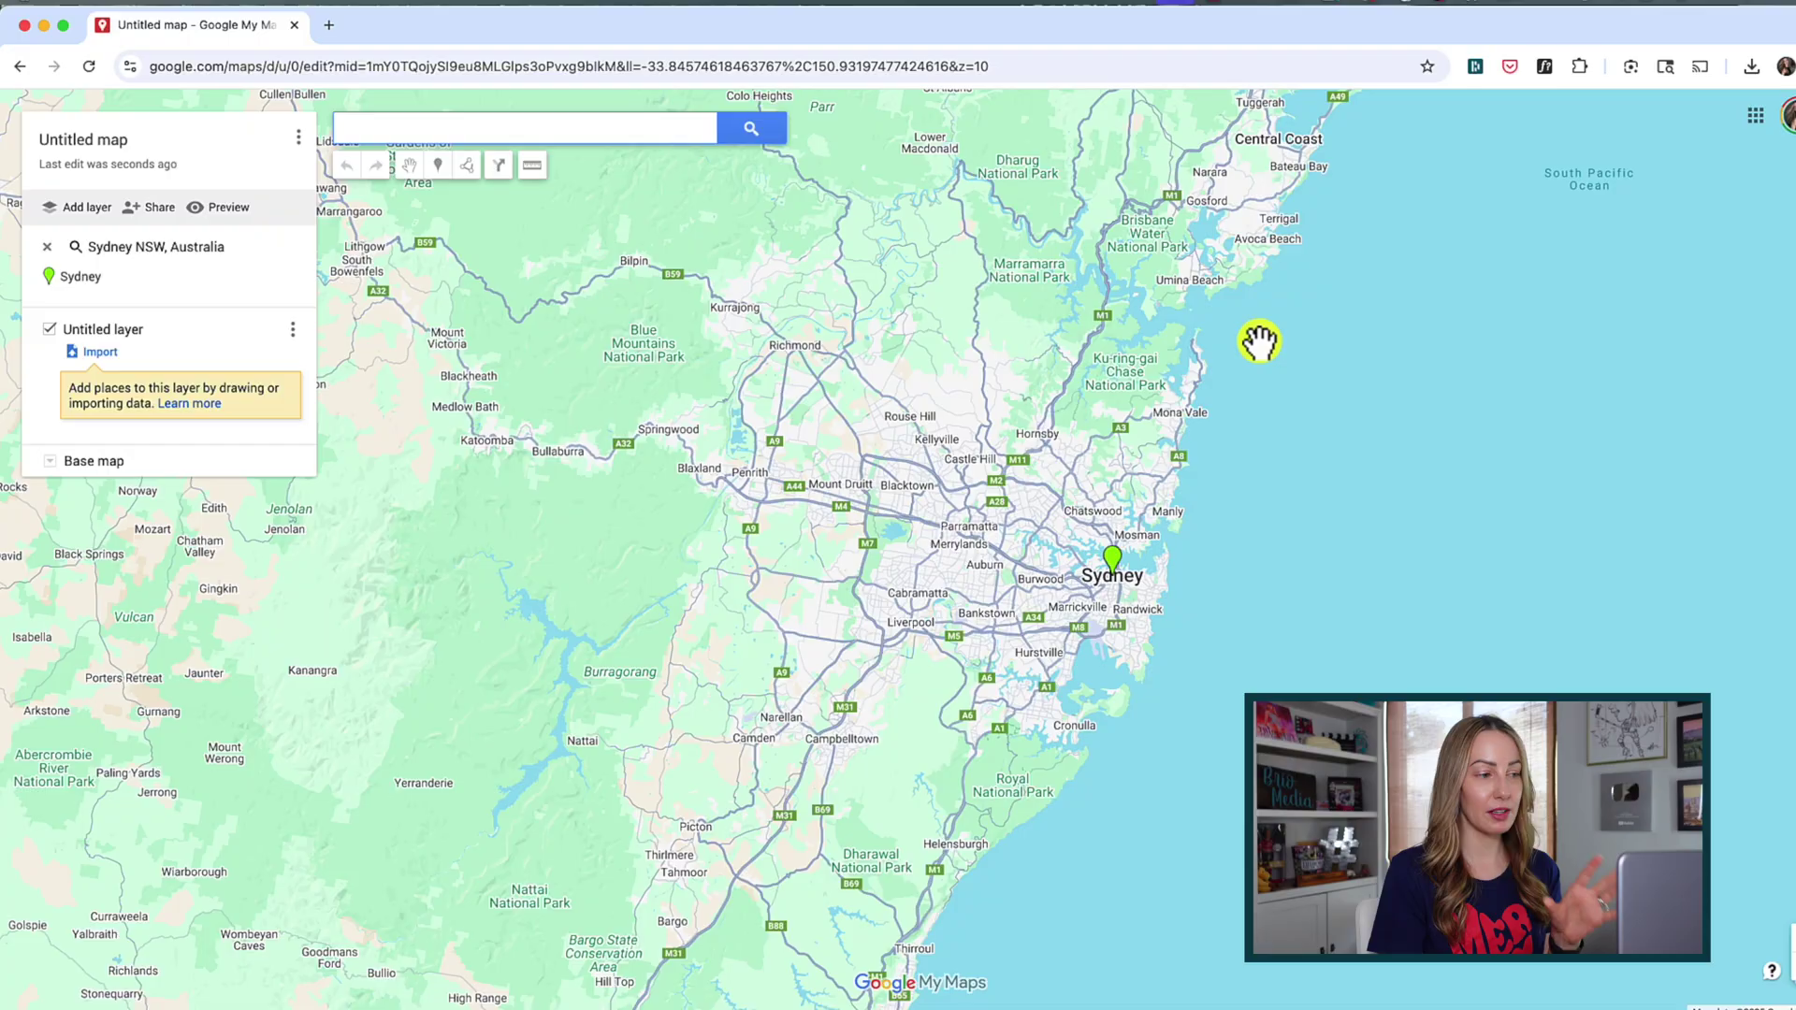
{"action": "mouse_move", "coordinate": [157, 270]}
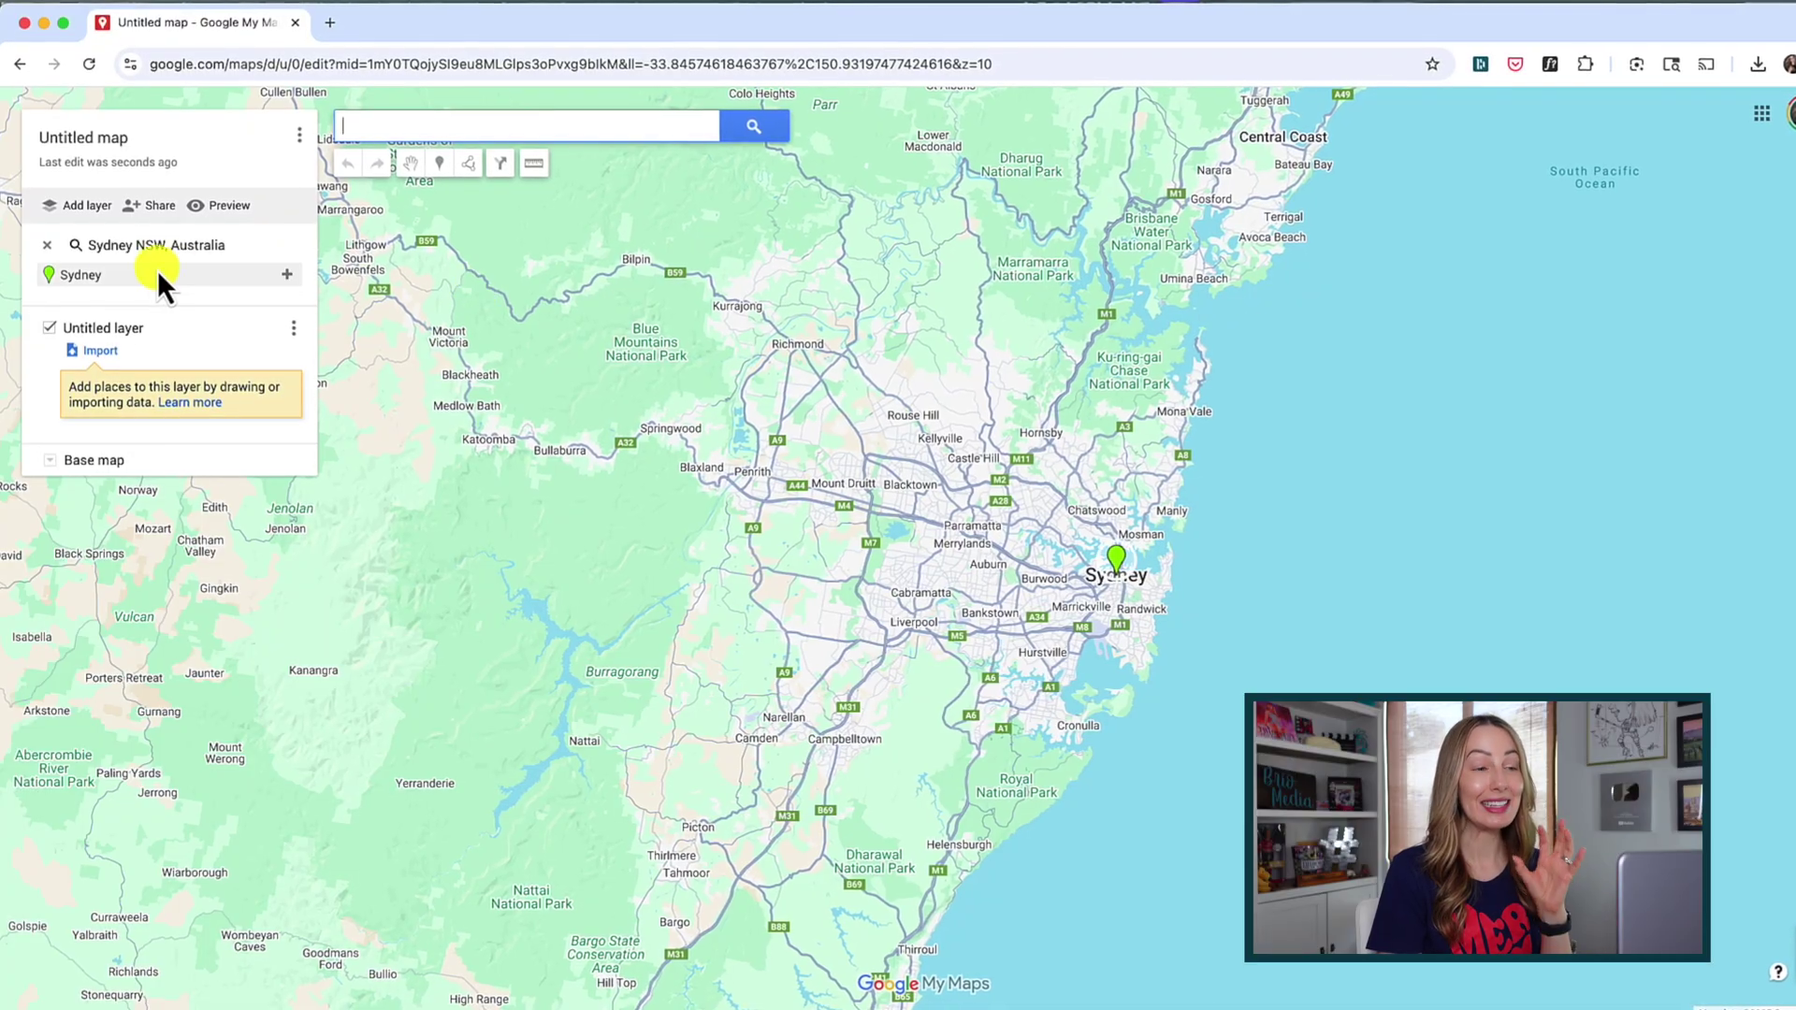
{"action": "left_click", "coordinate": [45, 246]}
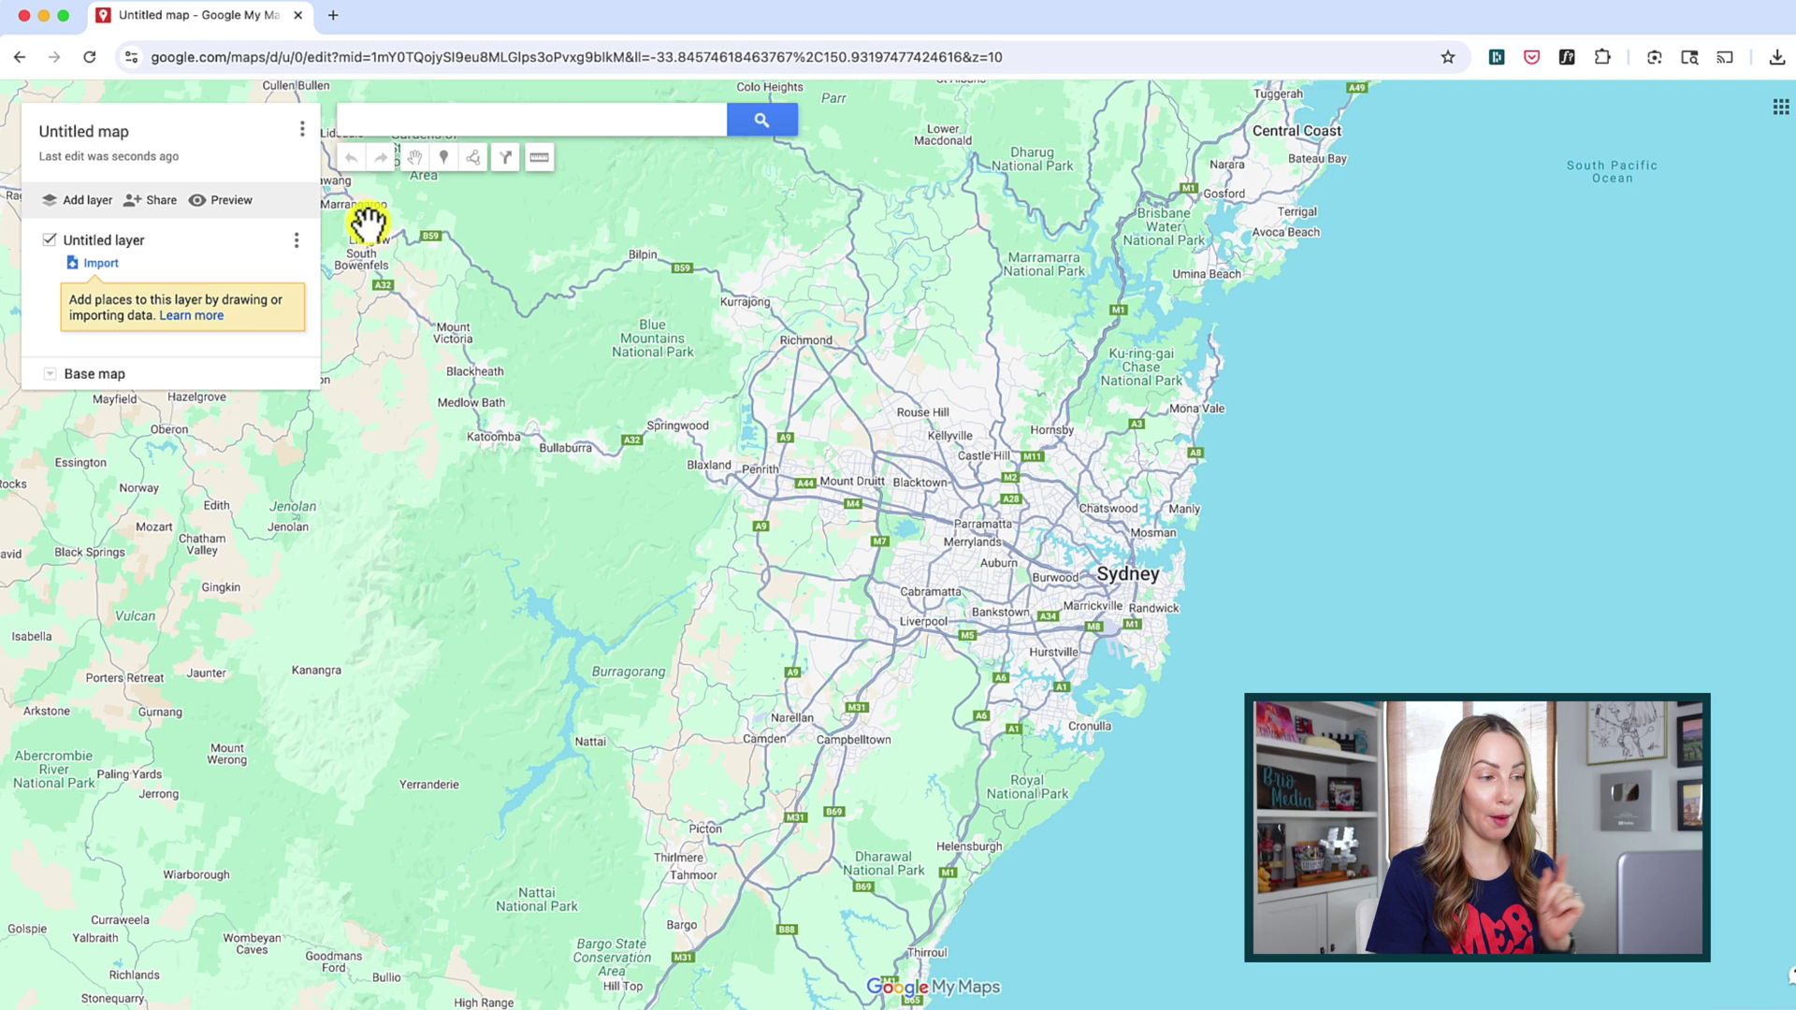
- Save '5 Nights in Sydney' as the map title and 'Attractions, Tours, Restaurants, Points of Interest' as its description
{"action": "left_click", "coordinate": [84, 122]}
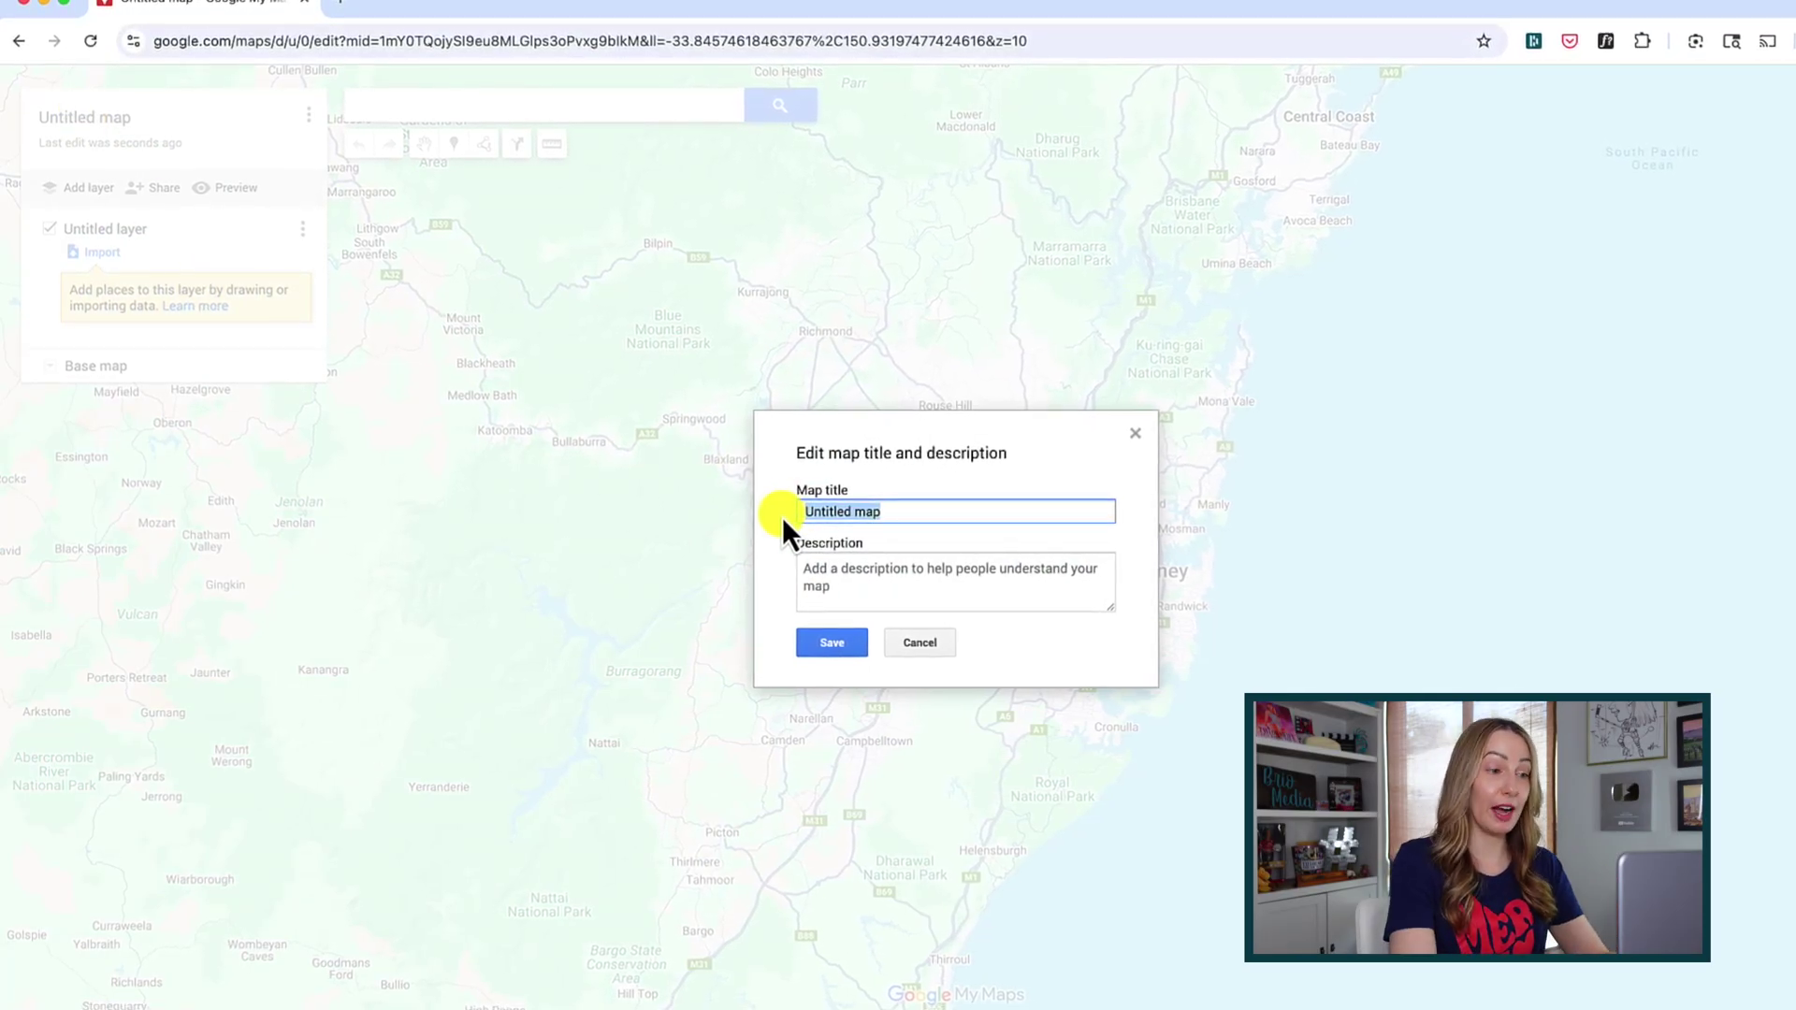
{"action": "type", "text": "5 Nights in Sydney"}
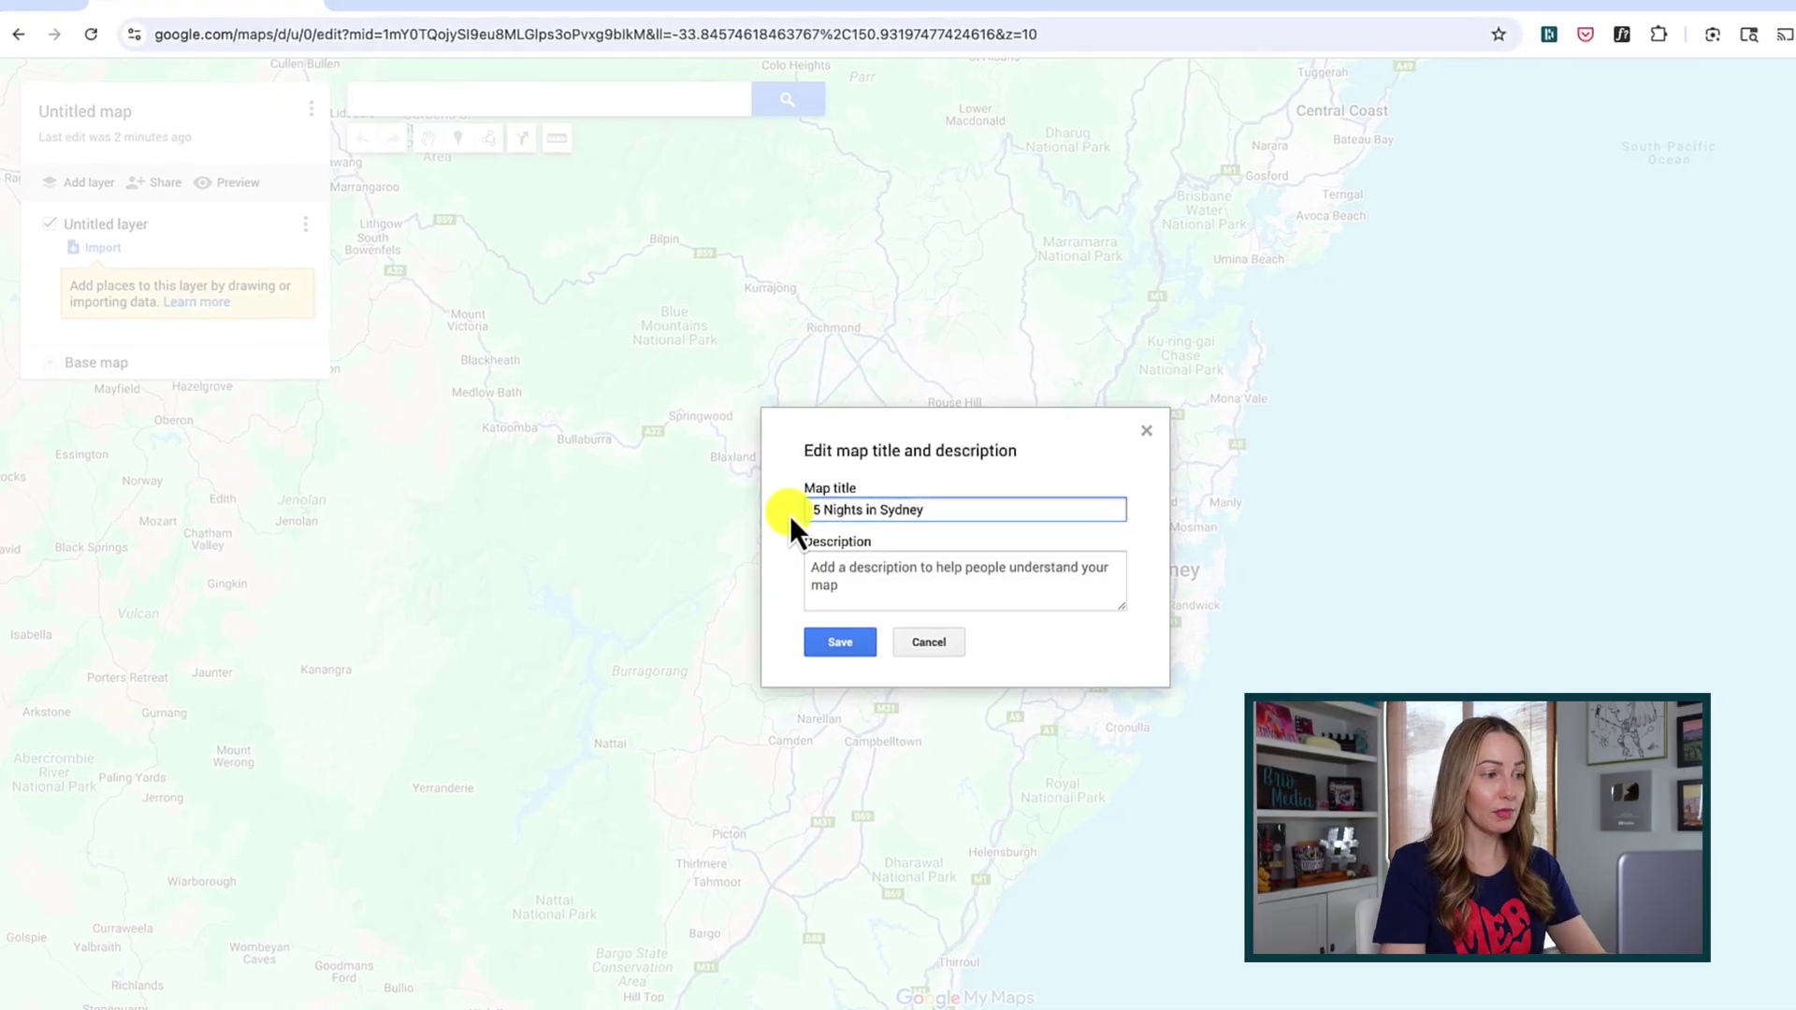
{"action": "left_click", "coordinate": [791, 571]}
{"action": "type", "text": "Attractions, Tours, Restau"}
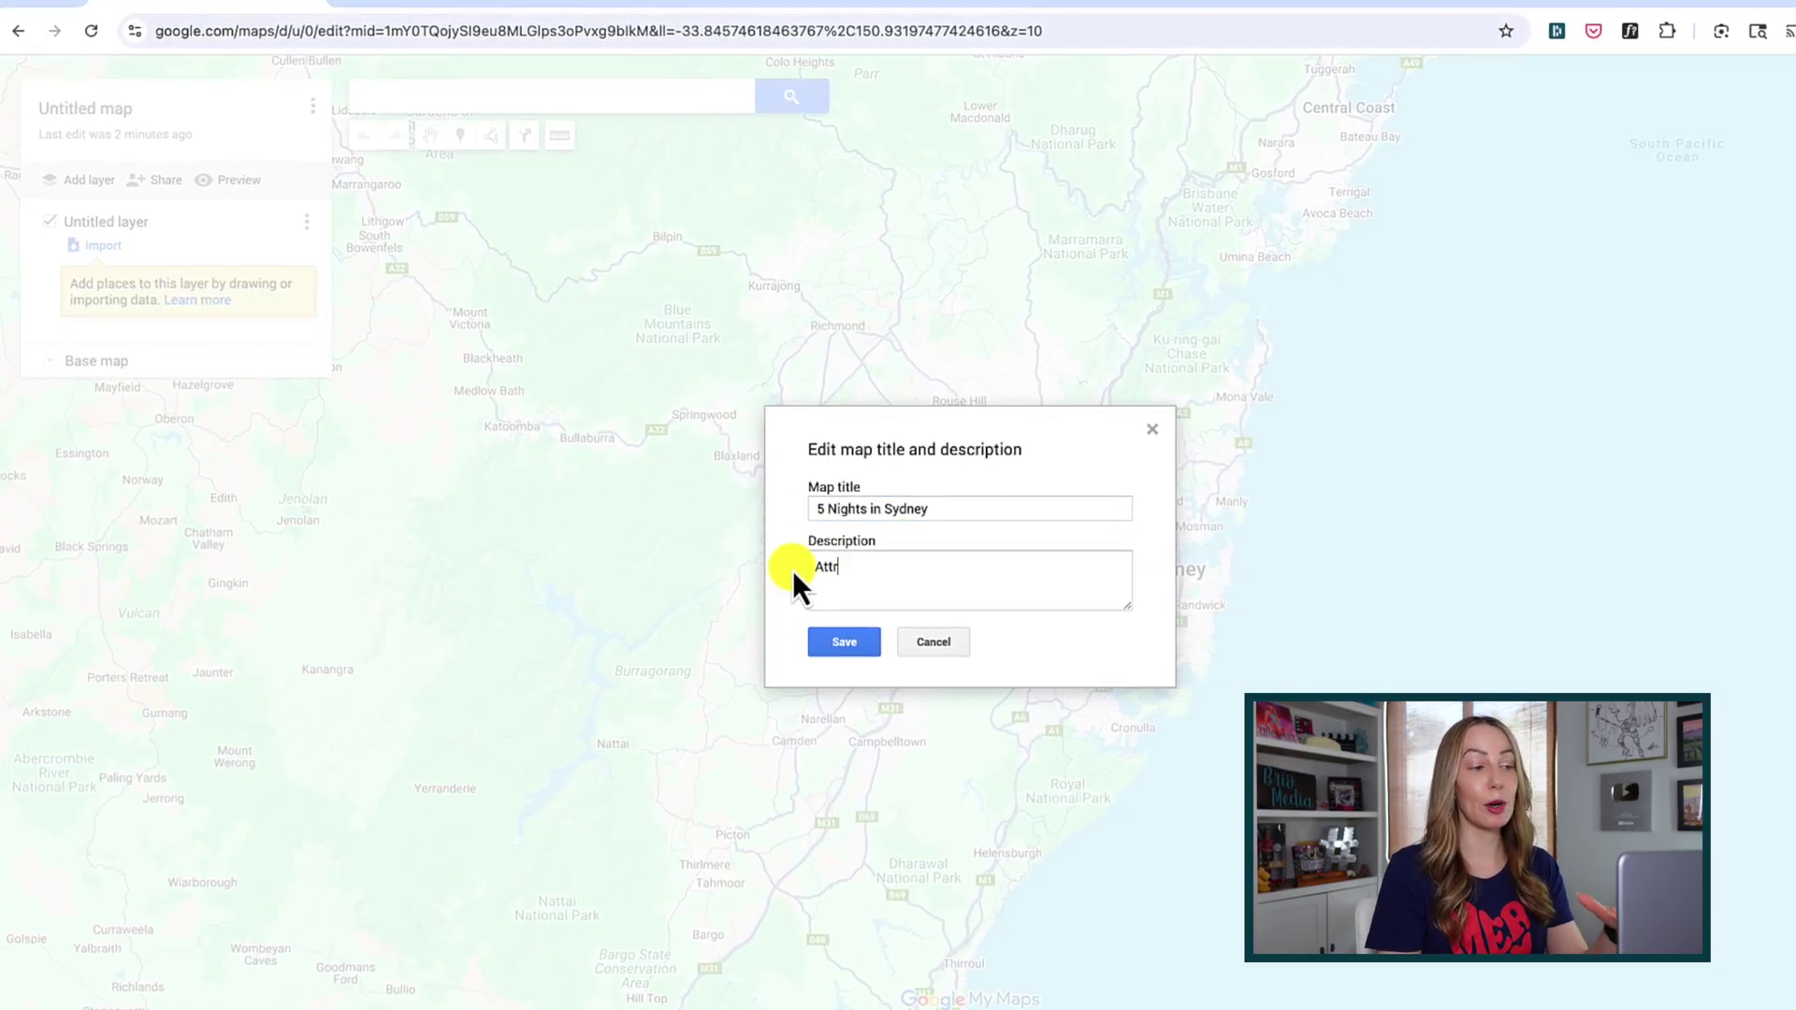
{"action": "type", "text": "rants, Points of Interest"}
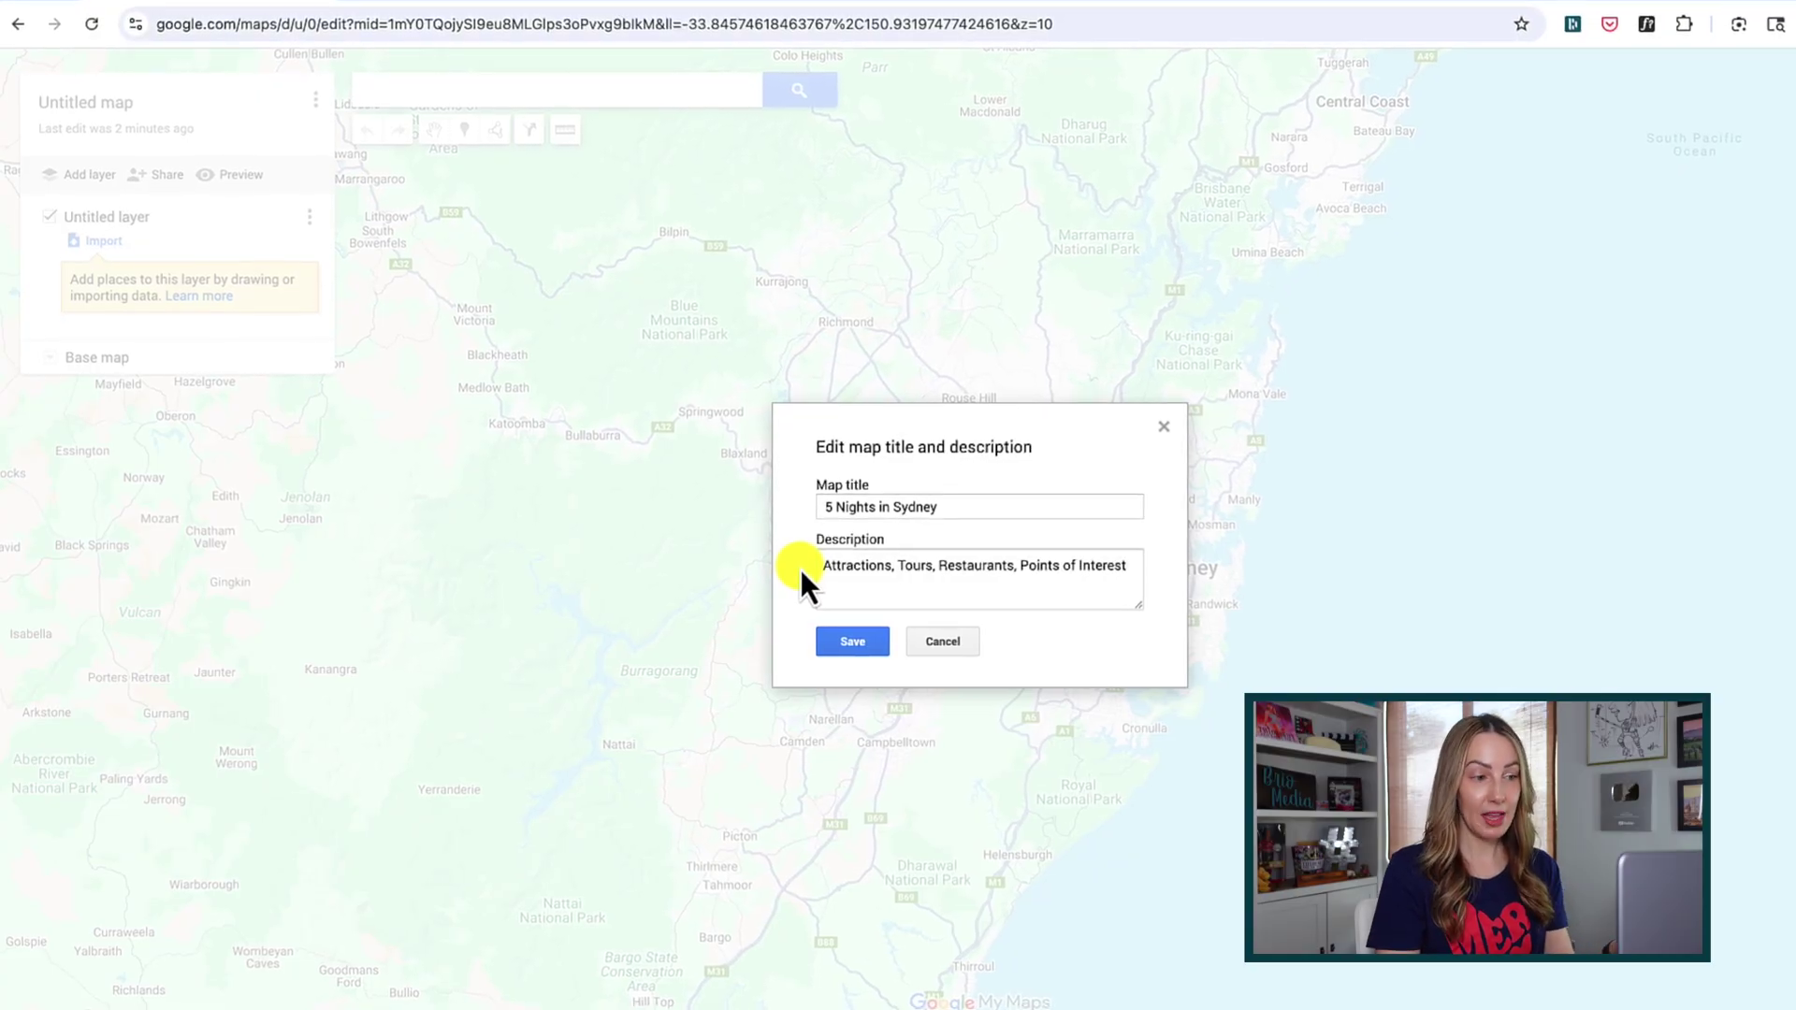
{"action": "left_click", "coordinate": [832, 653]}
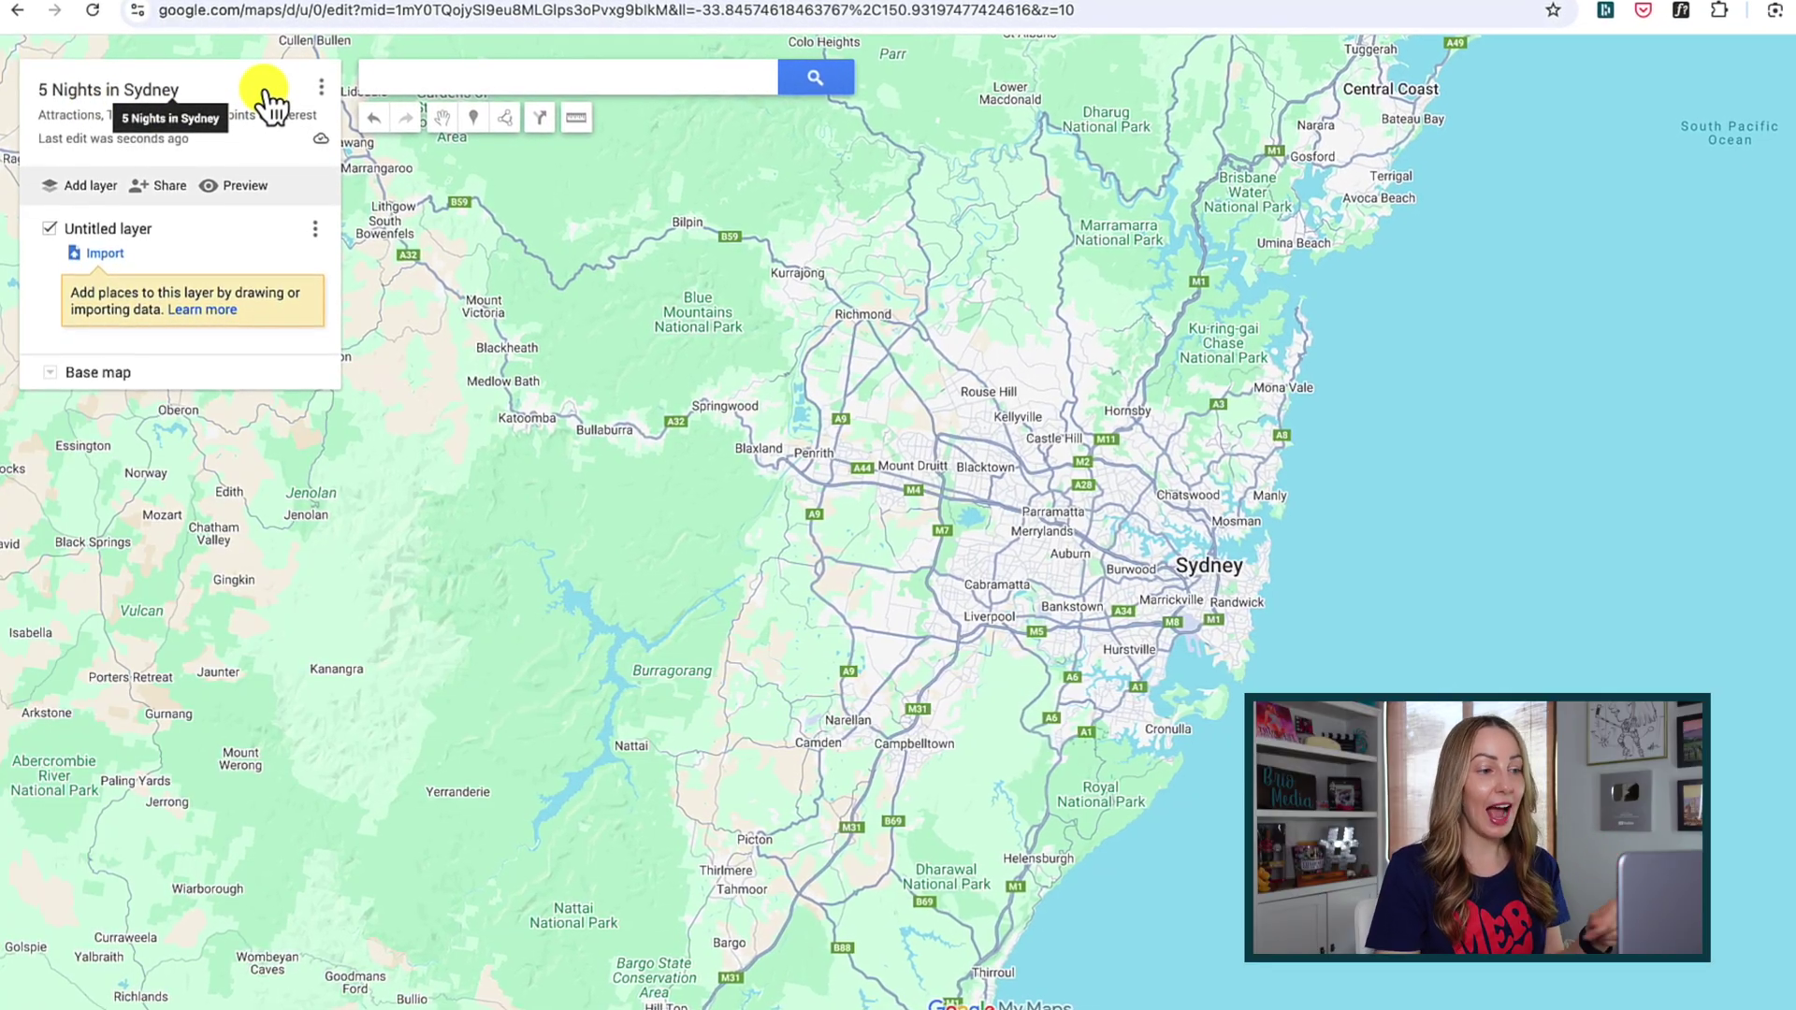
- Zoom and pan the map to centre on inner Sydney
{"action": "left_click", "coordinate": [377, 72]}
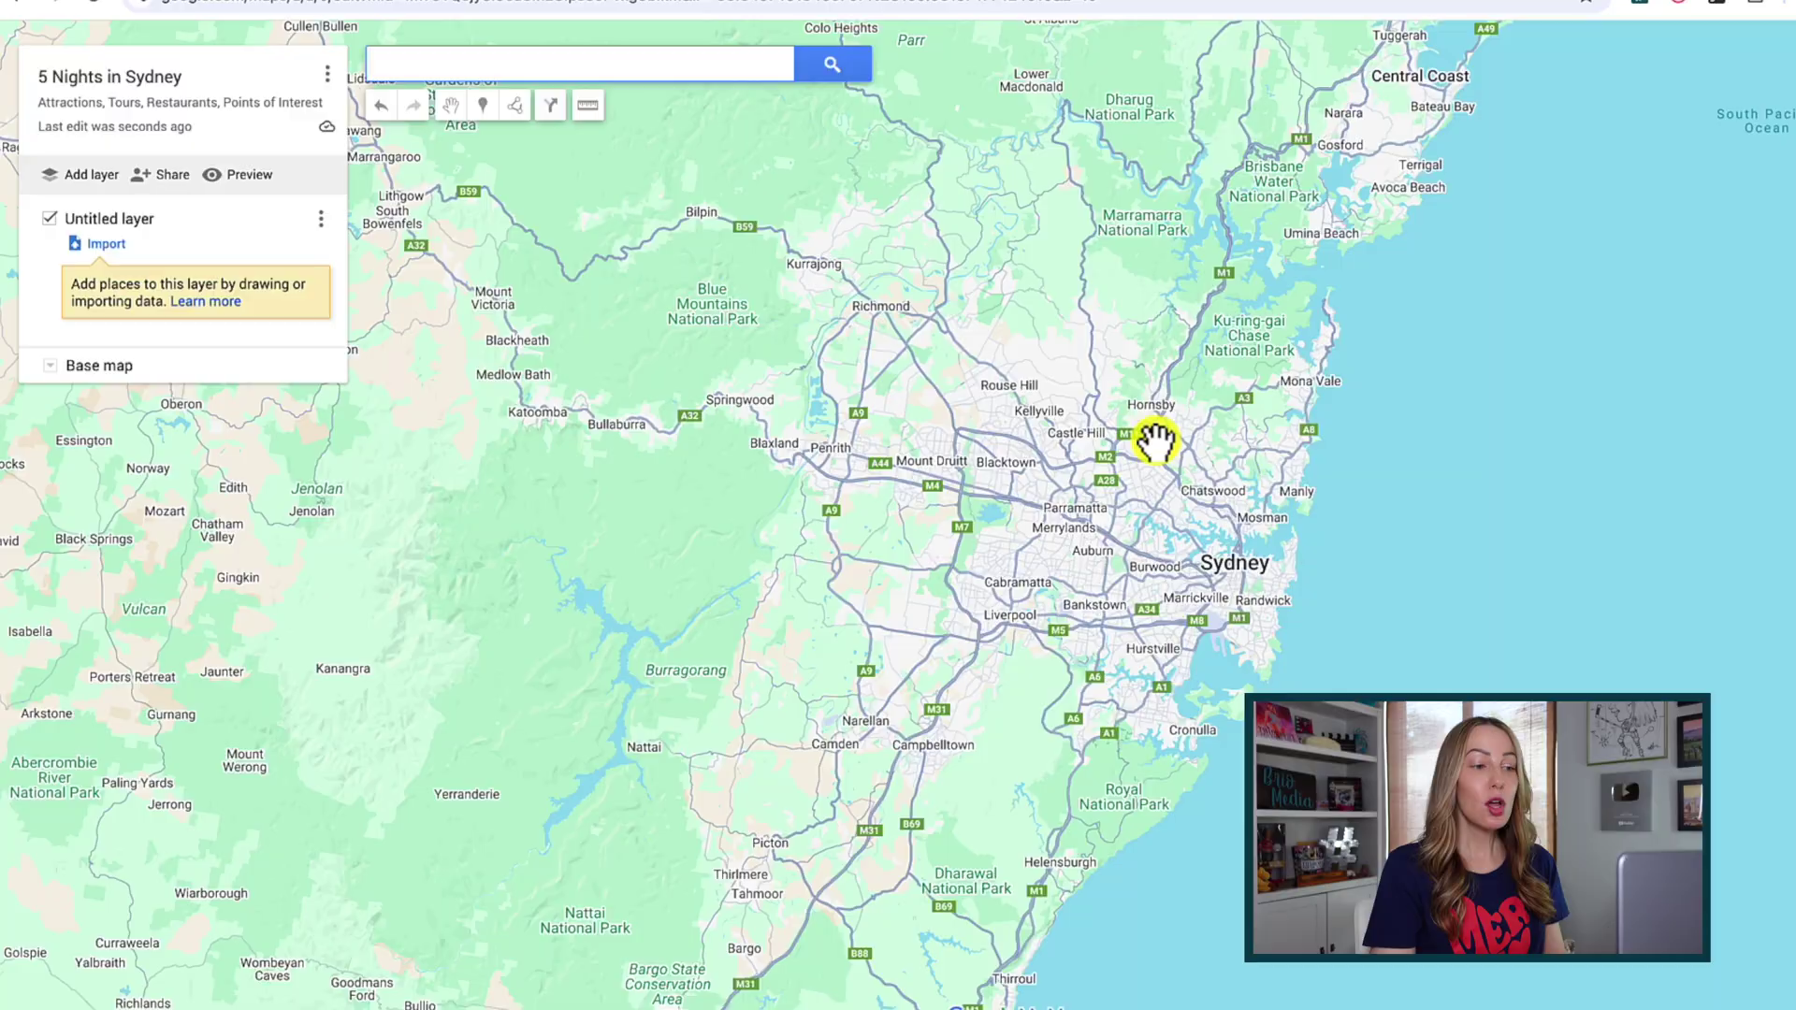
{"action": "scroll", "coordinate": [1177, 484], "scroll_direction": "up", "scroll_amount": 5}
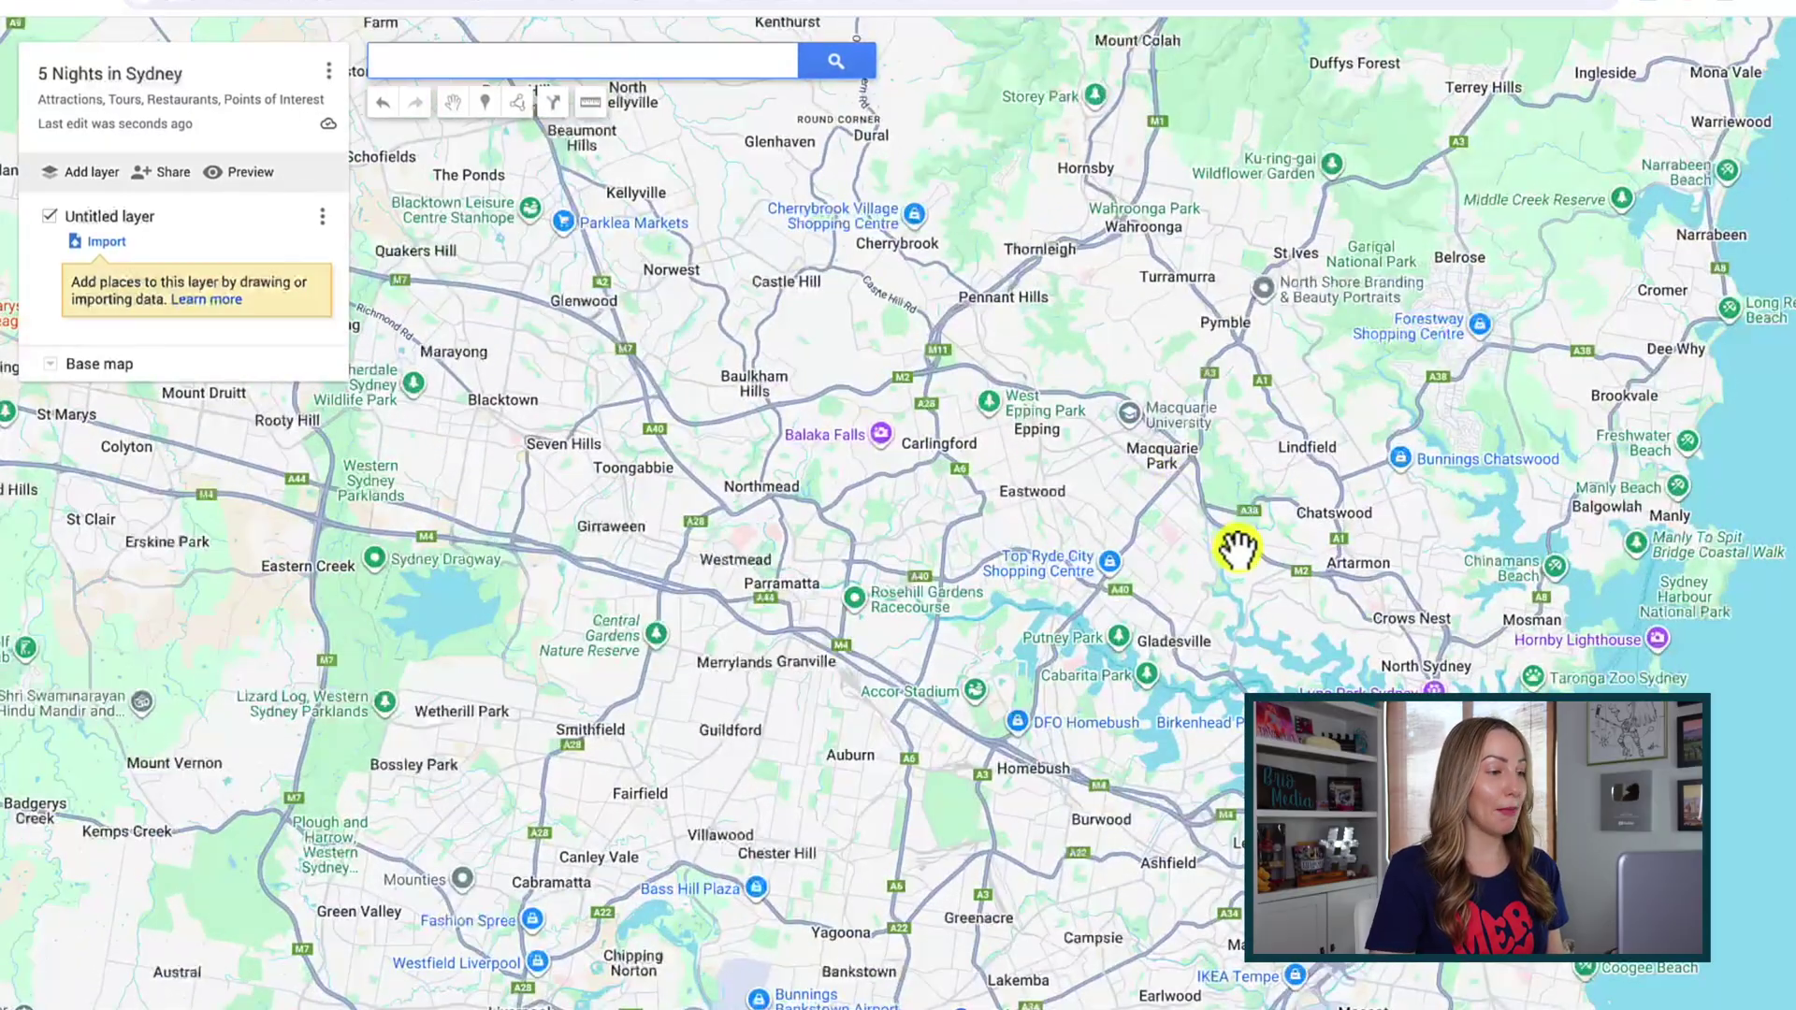
{"action": "scroll", "coordinate": [1074, 341], "scroll_direction": "up", "scroll_amount": 5}
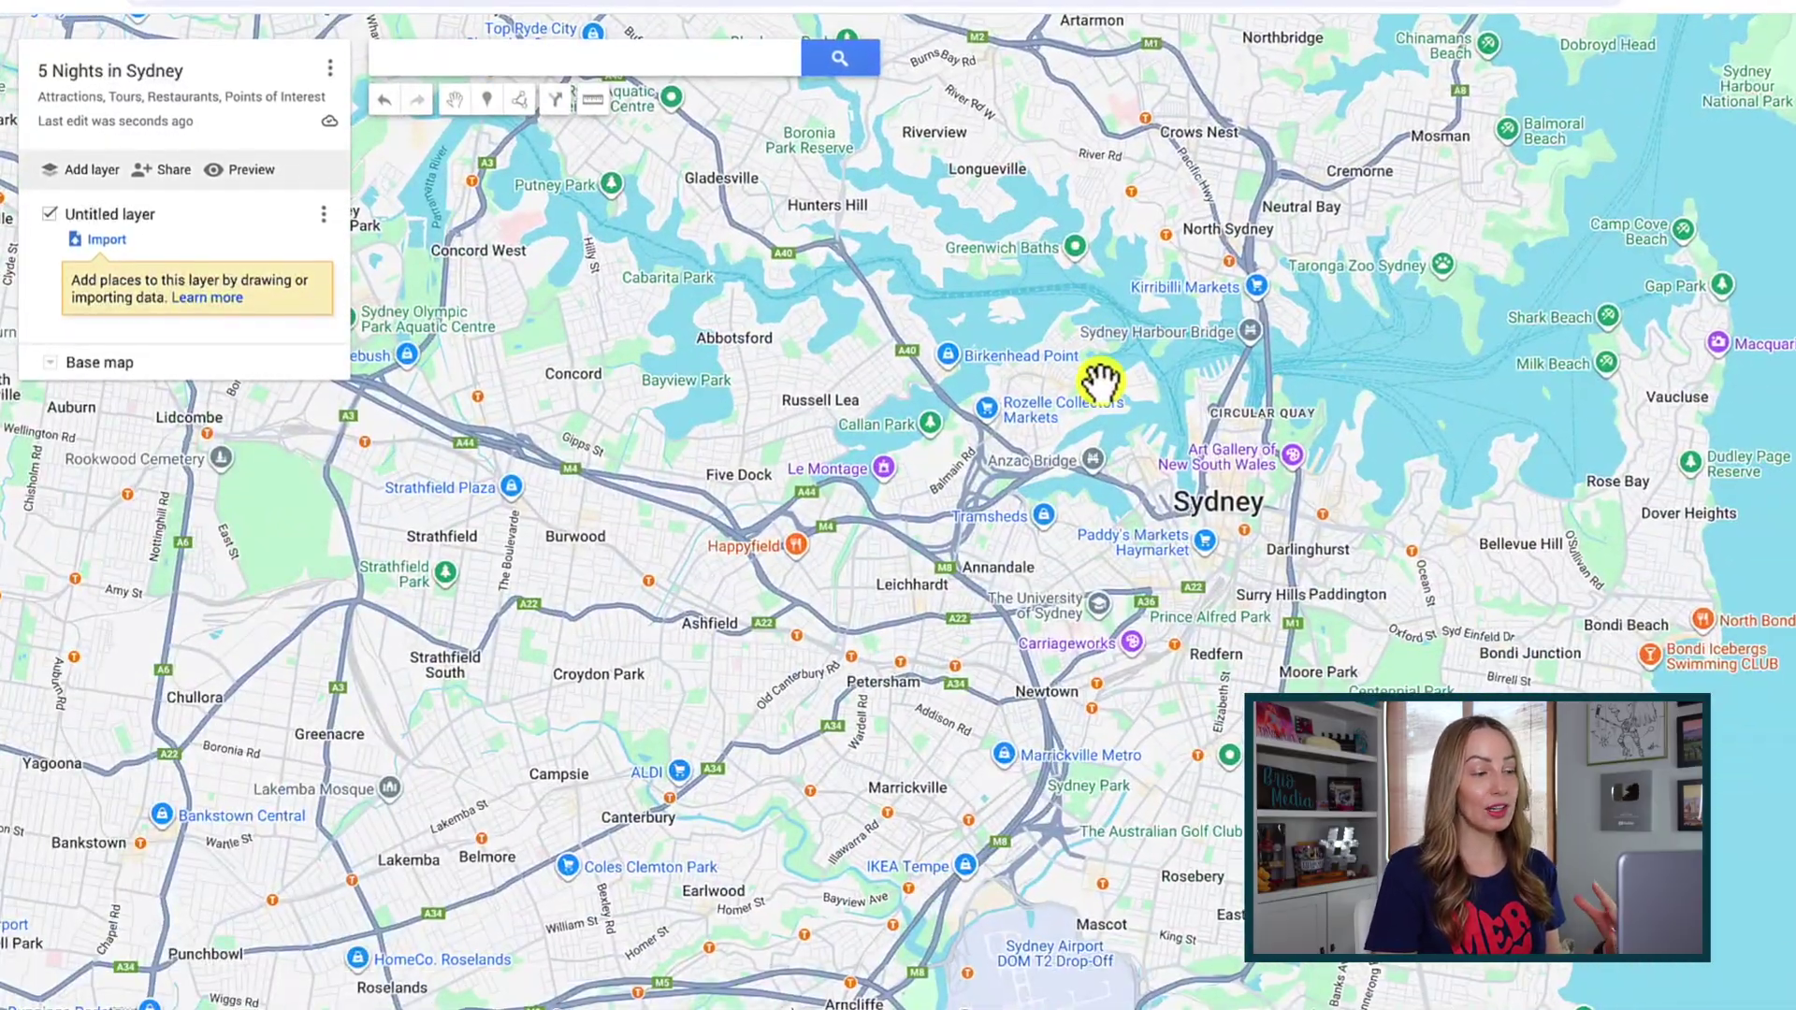
{"action": "scroll", "coordinate": [1110, 413], "scroll_direction": "up", "scroll_amount": 5}
{"action": "scroll", "coordinate": [1157, 327], "scroll_direction": "down", "scroll_amount": 5}
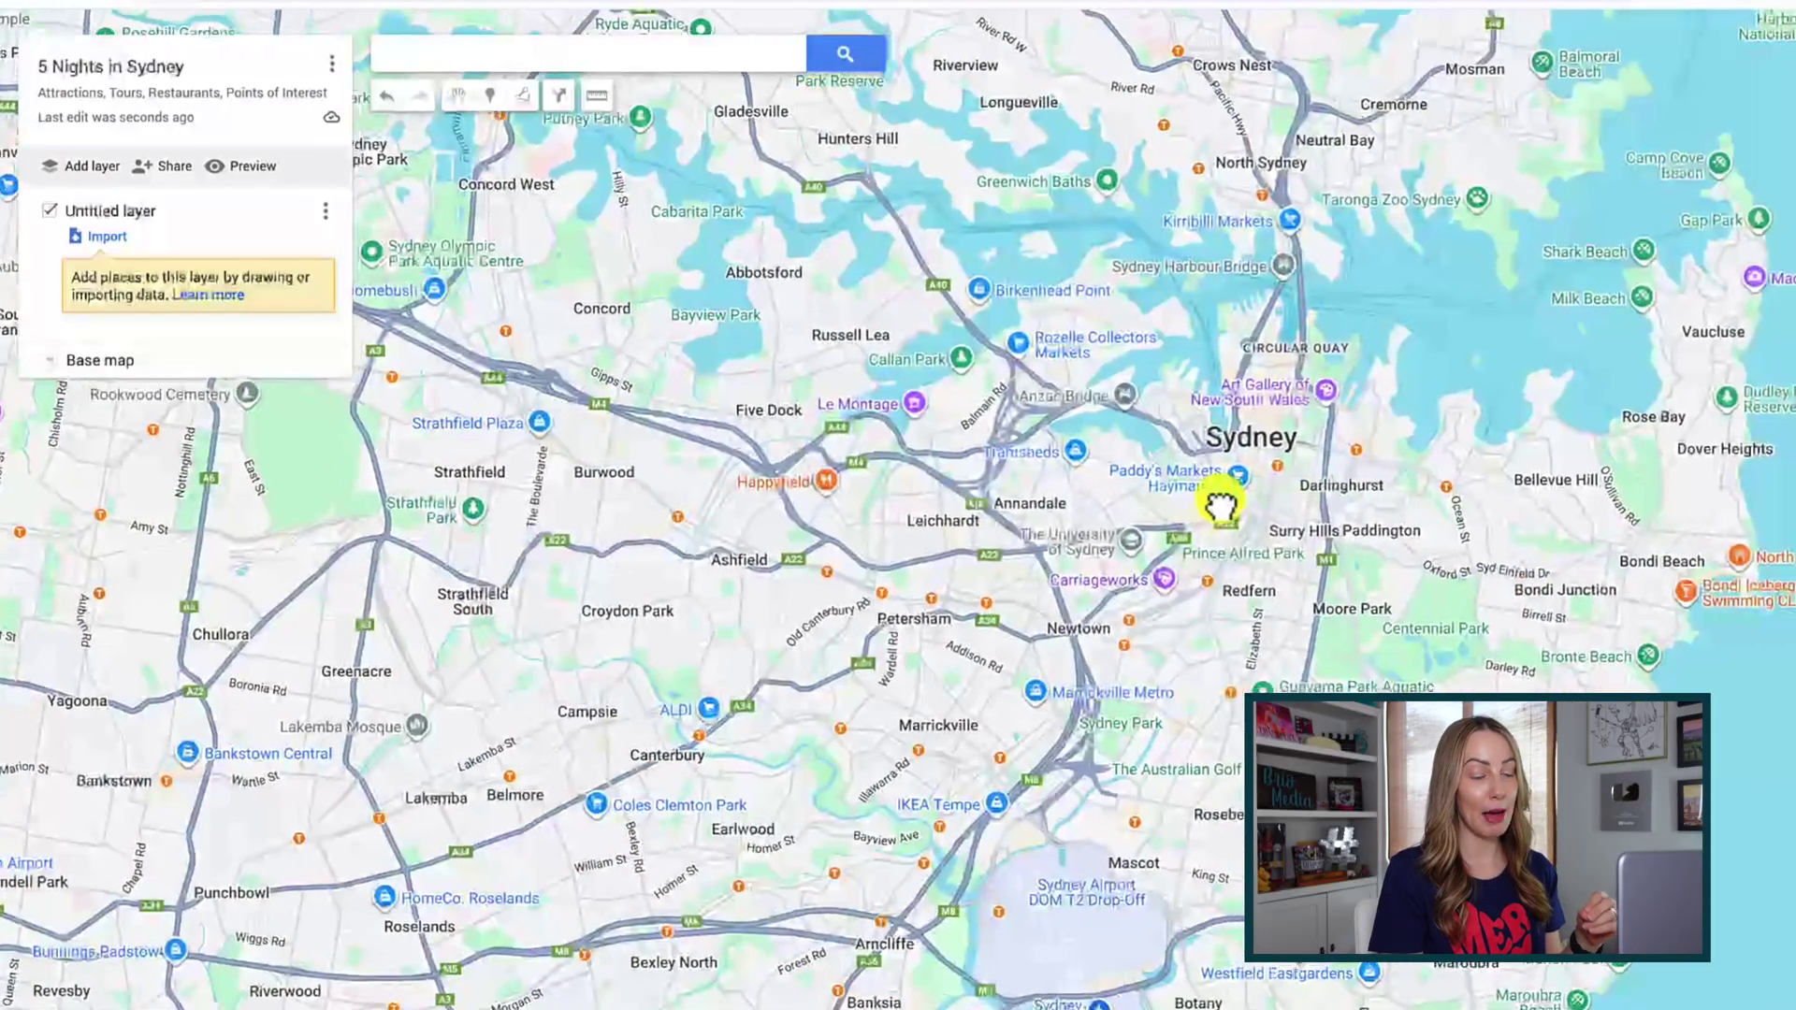
{"action": "left_click_drag", "start_coordinate": [1221, 505], "coordinate": [1236, 491]}
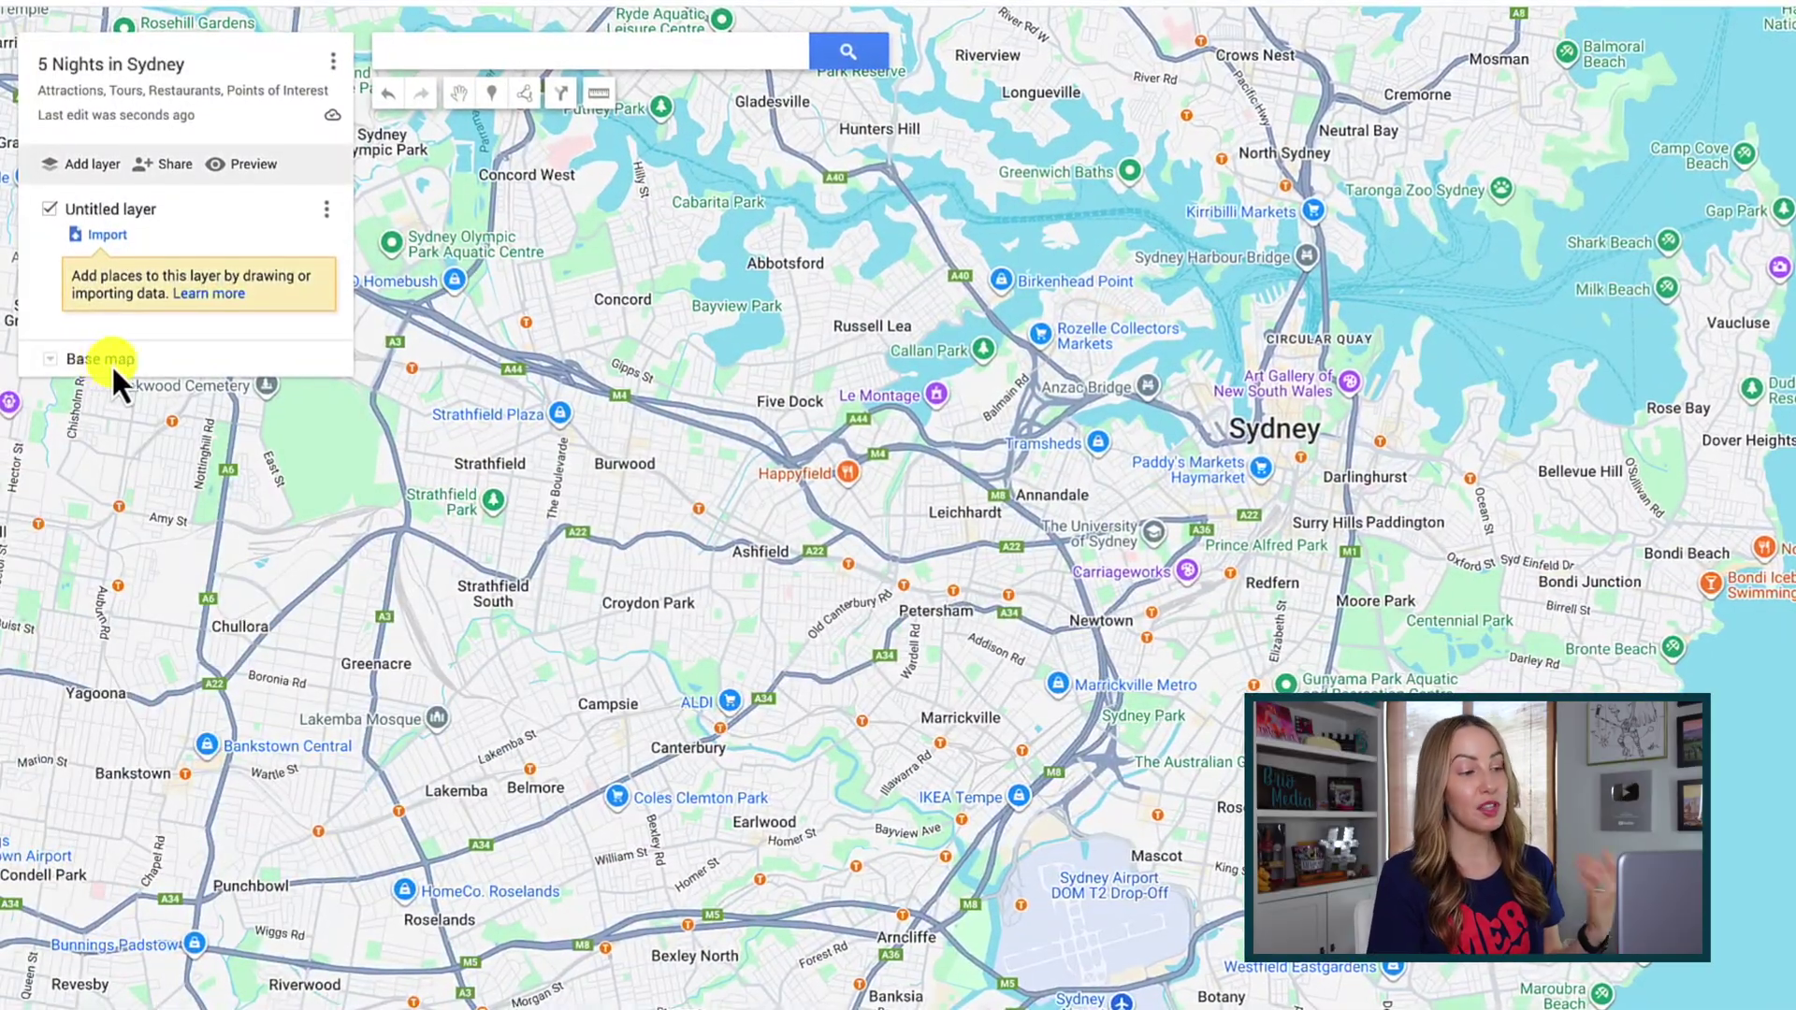
- Preview Satellite, Simple Atlas, grey-land/dark-water and terrain base maps, then return to the default Map style
{"action": "left_click", "coordinate": [50, 359]}
{"action": "left_click", "coordinate": [178, 432]}
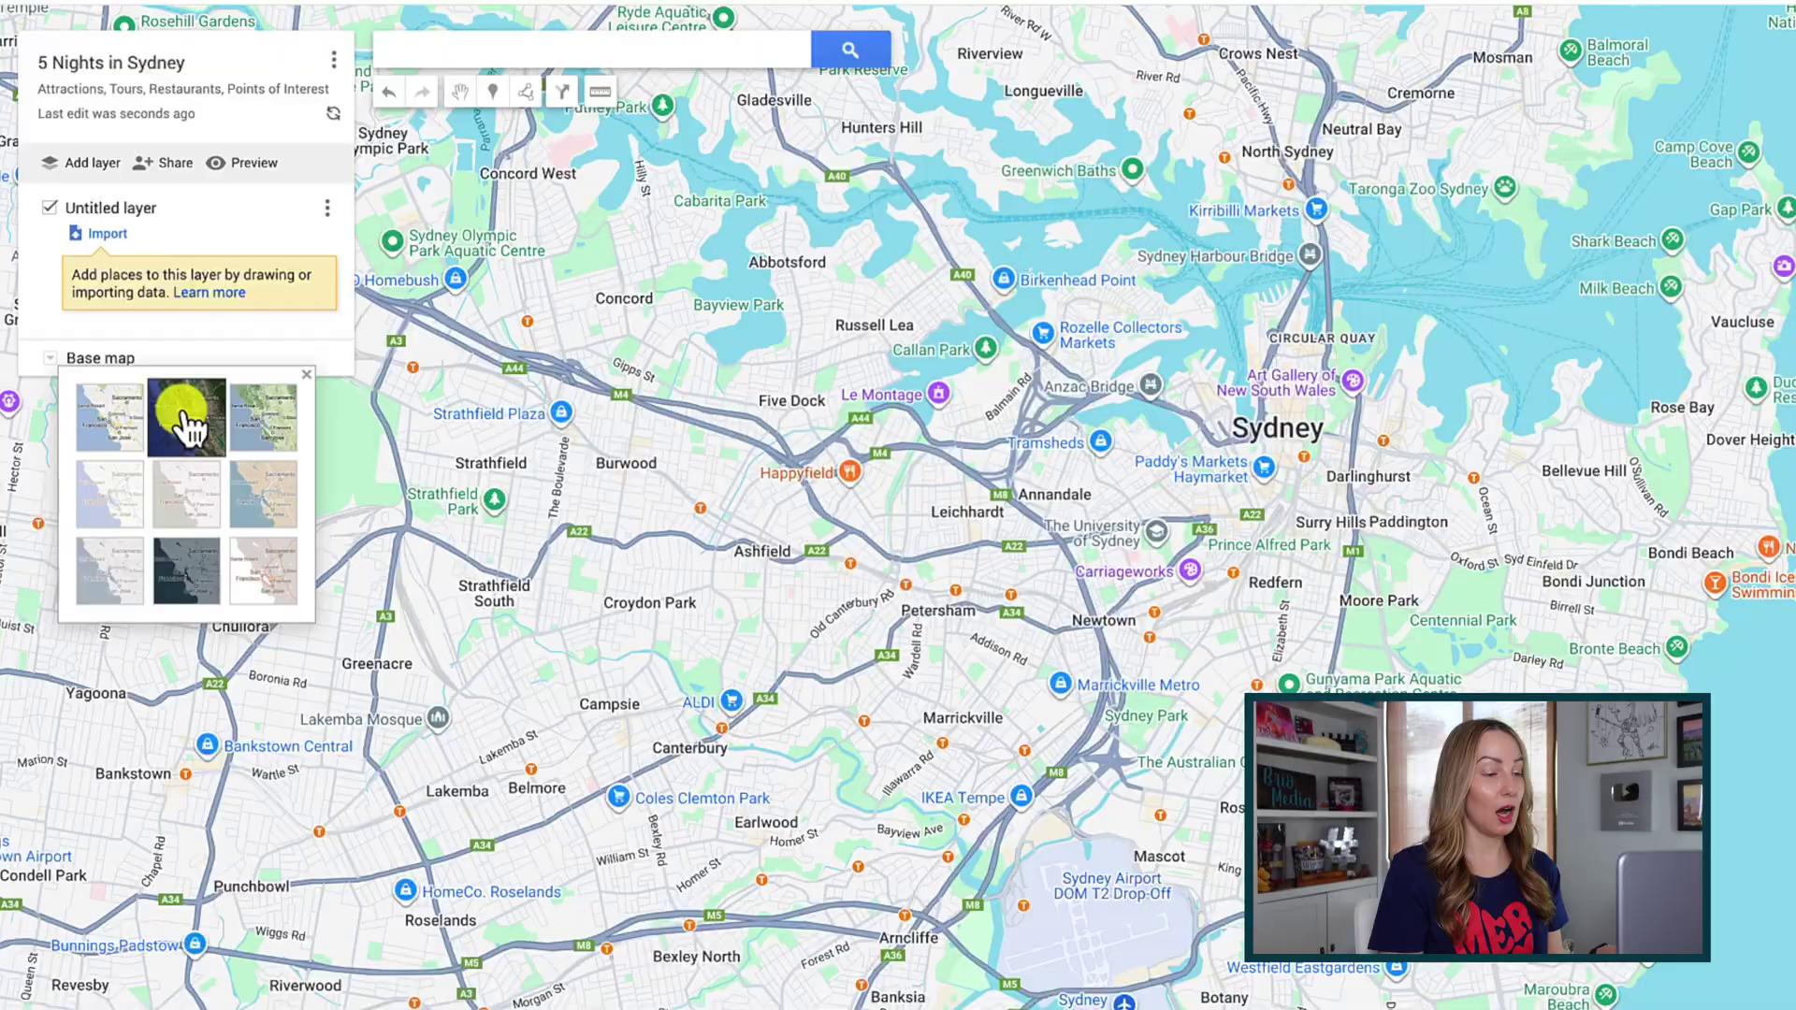
{"action": "left_click", "coordinate": [267, 505]}
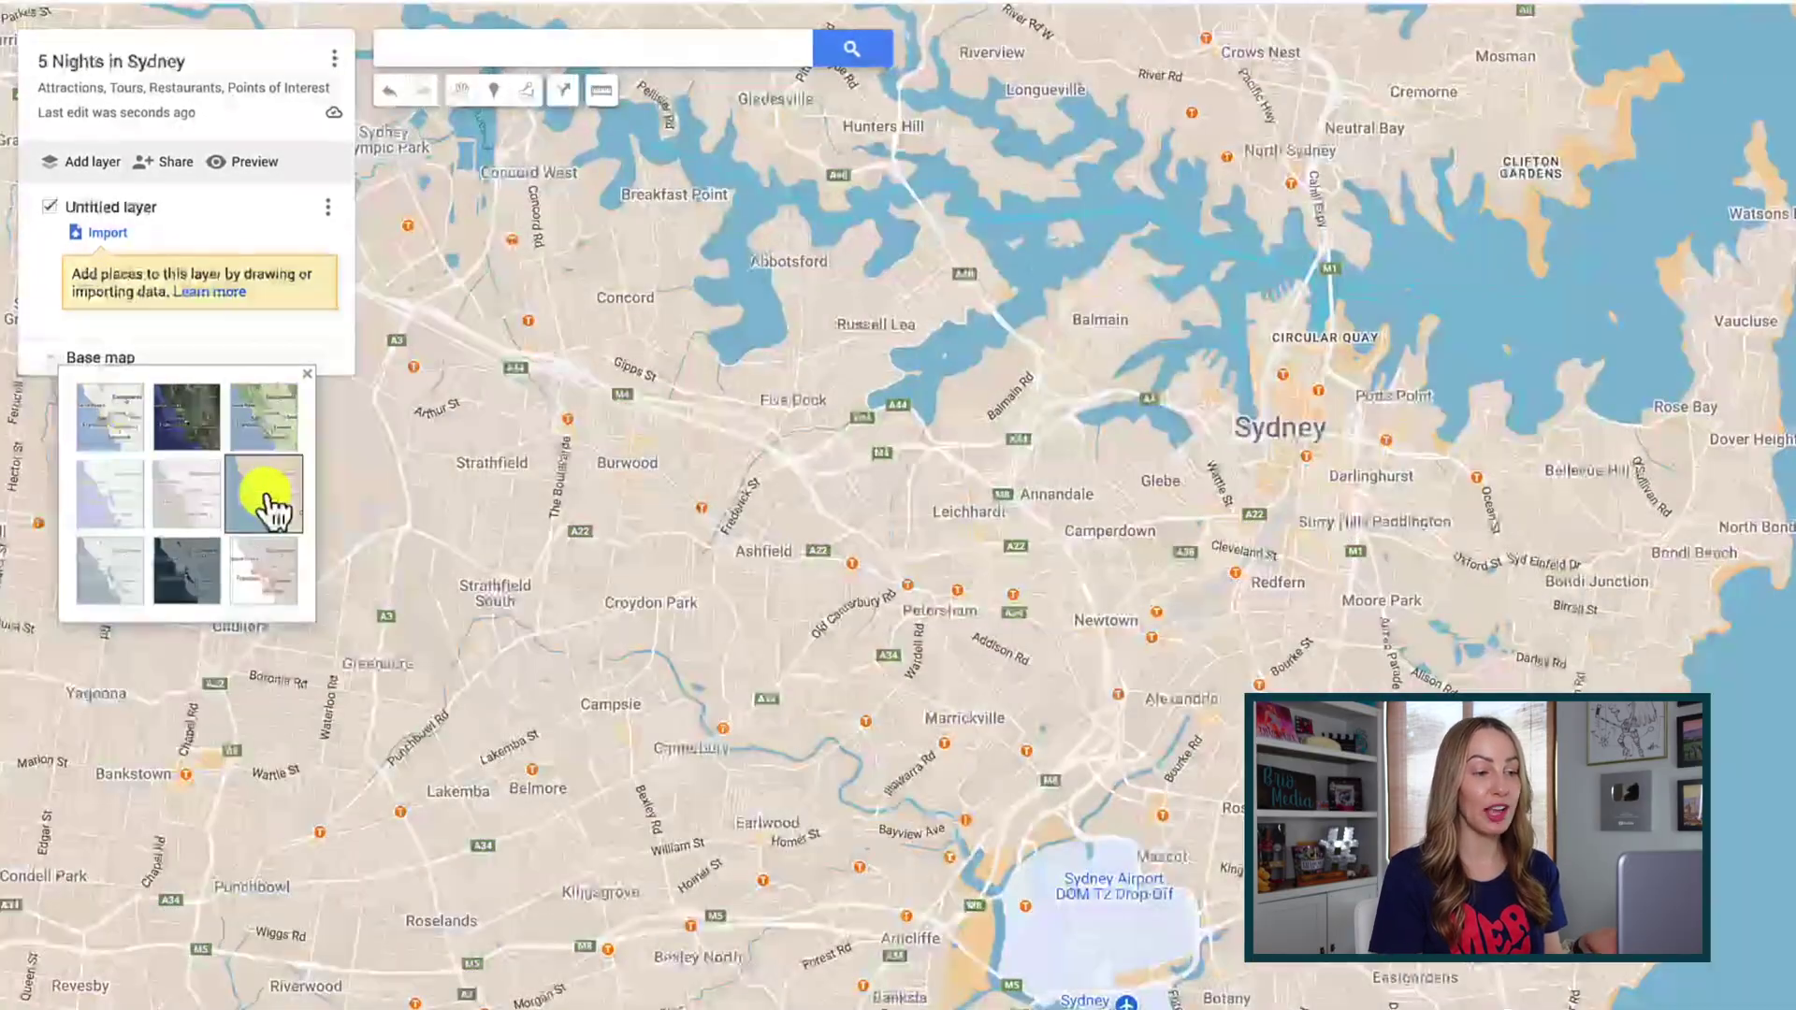
{"action": "left_click", "coordinate": [198, 572]}
{"action": "left_click", "coordinate": [280, 419]}
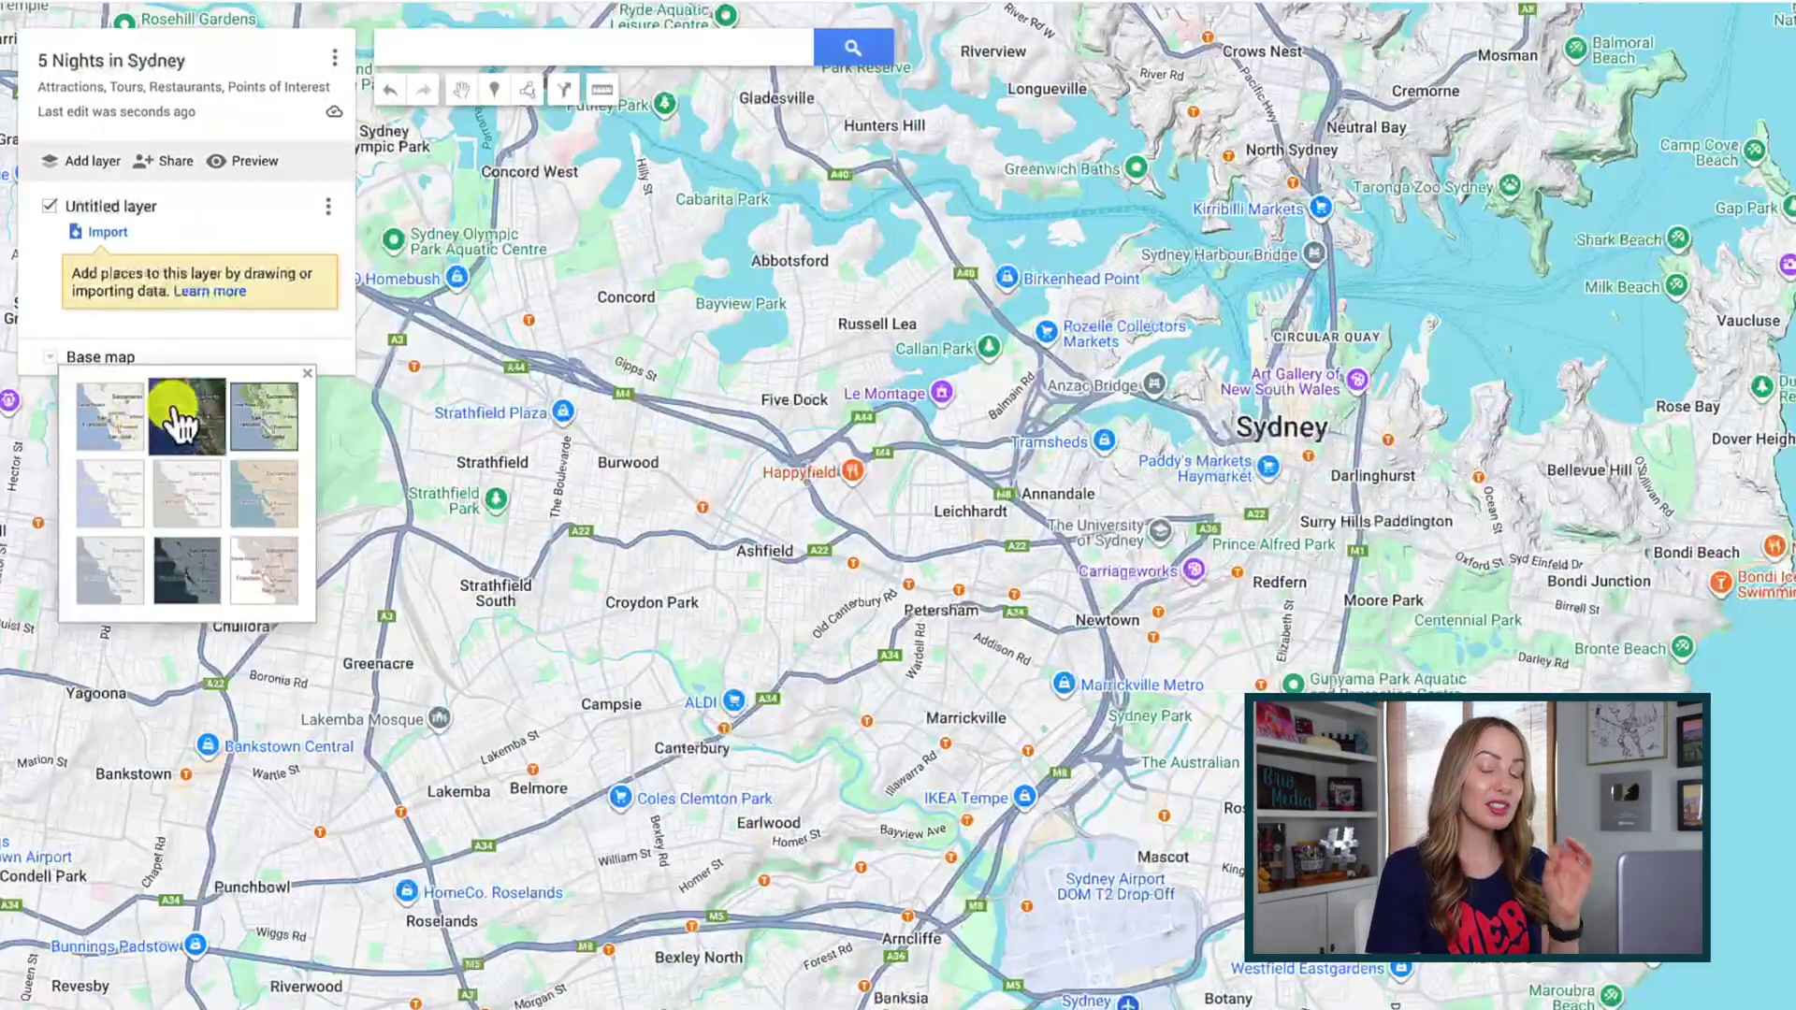
{"action": "left_click", "coordinate": [112, 421]}
{"action": "left_click", "coordinate": [306, 373]}
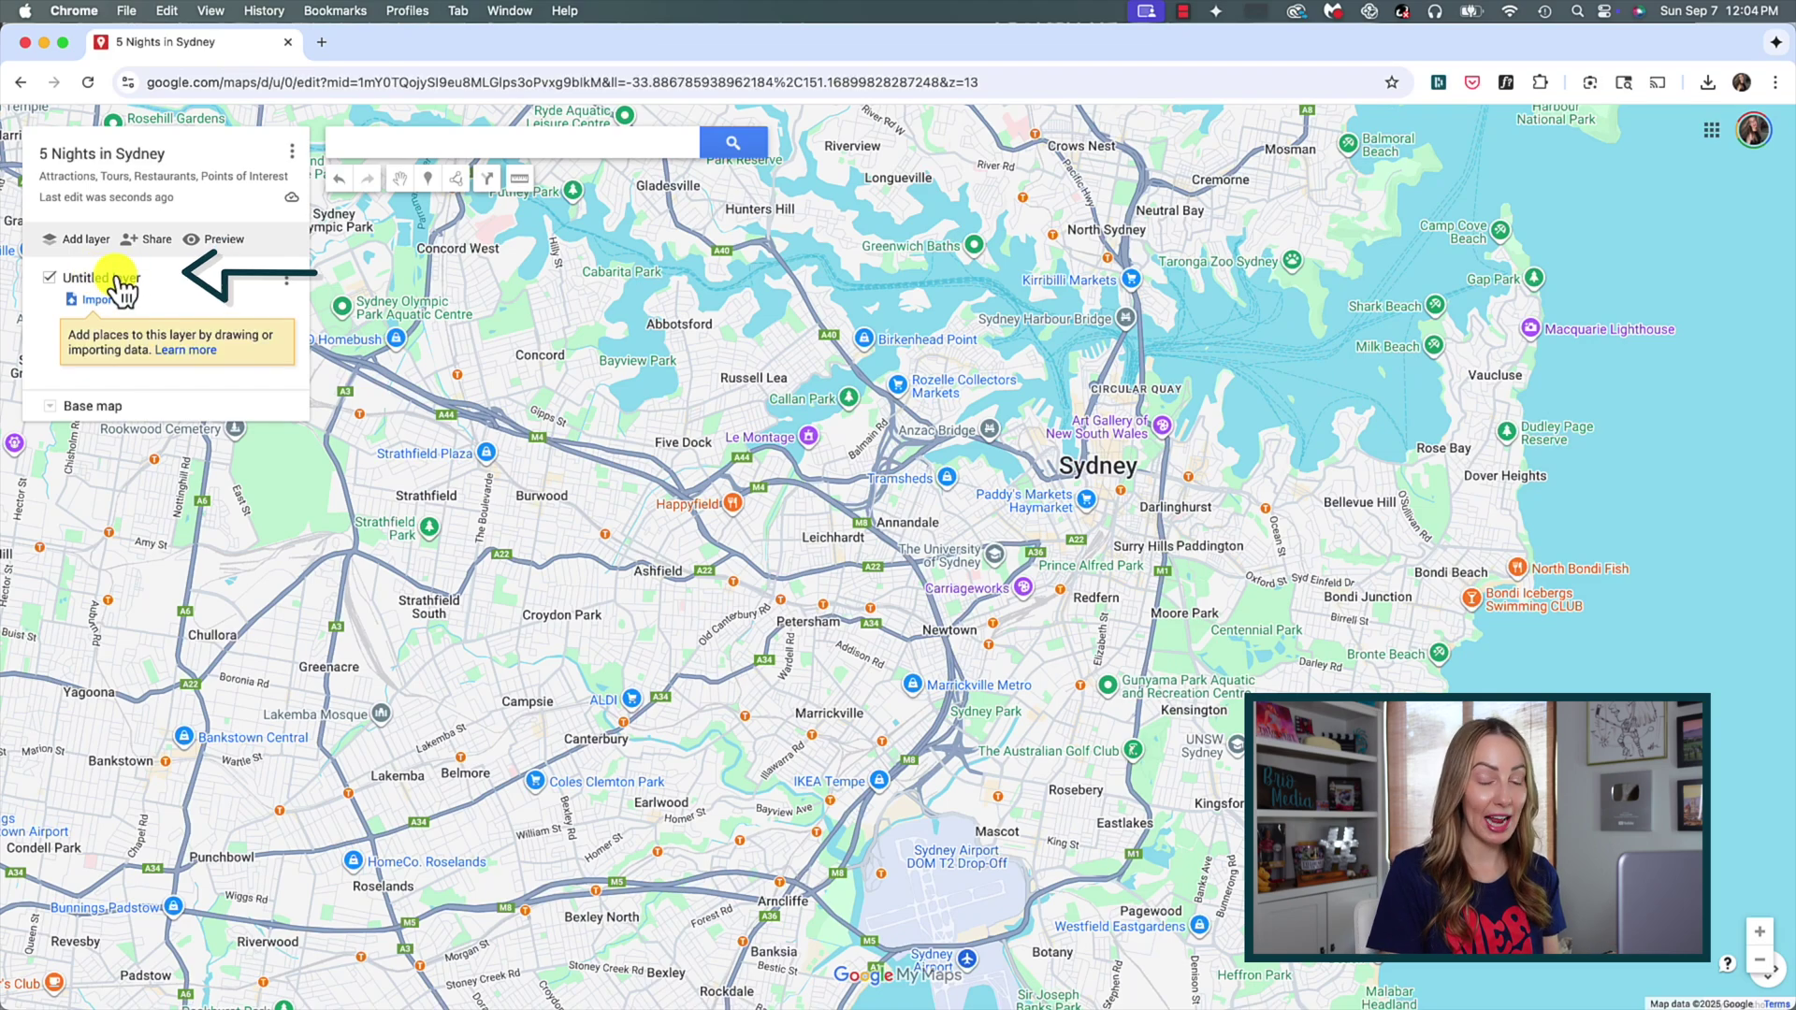
- Name the untitled layer 'Points of Interest' and check that the name is kept
{"action": "left_click", "coordinate": [120, 277]}
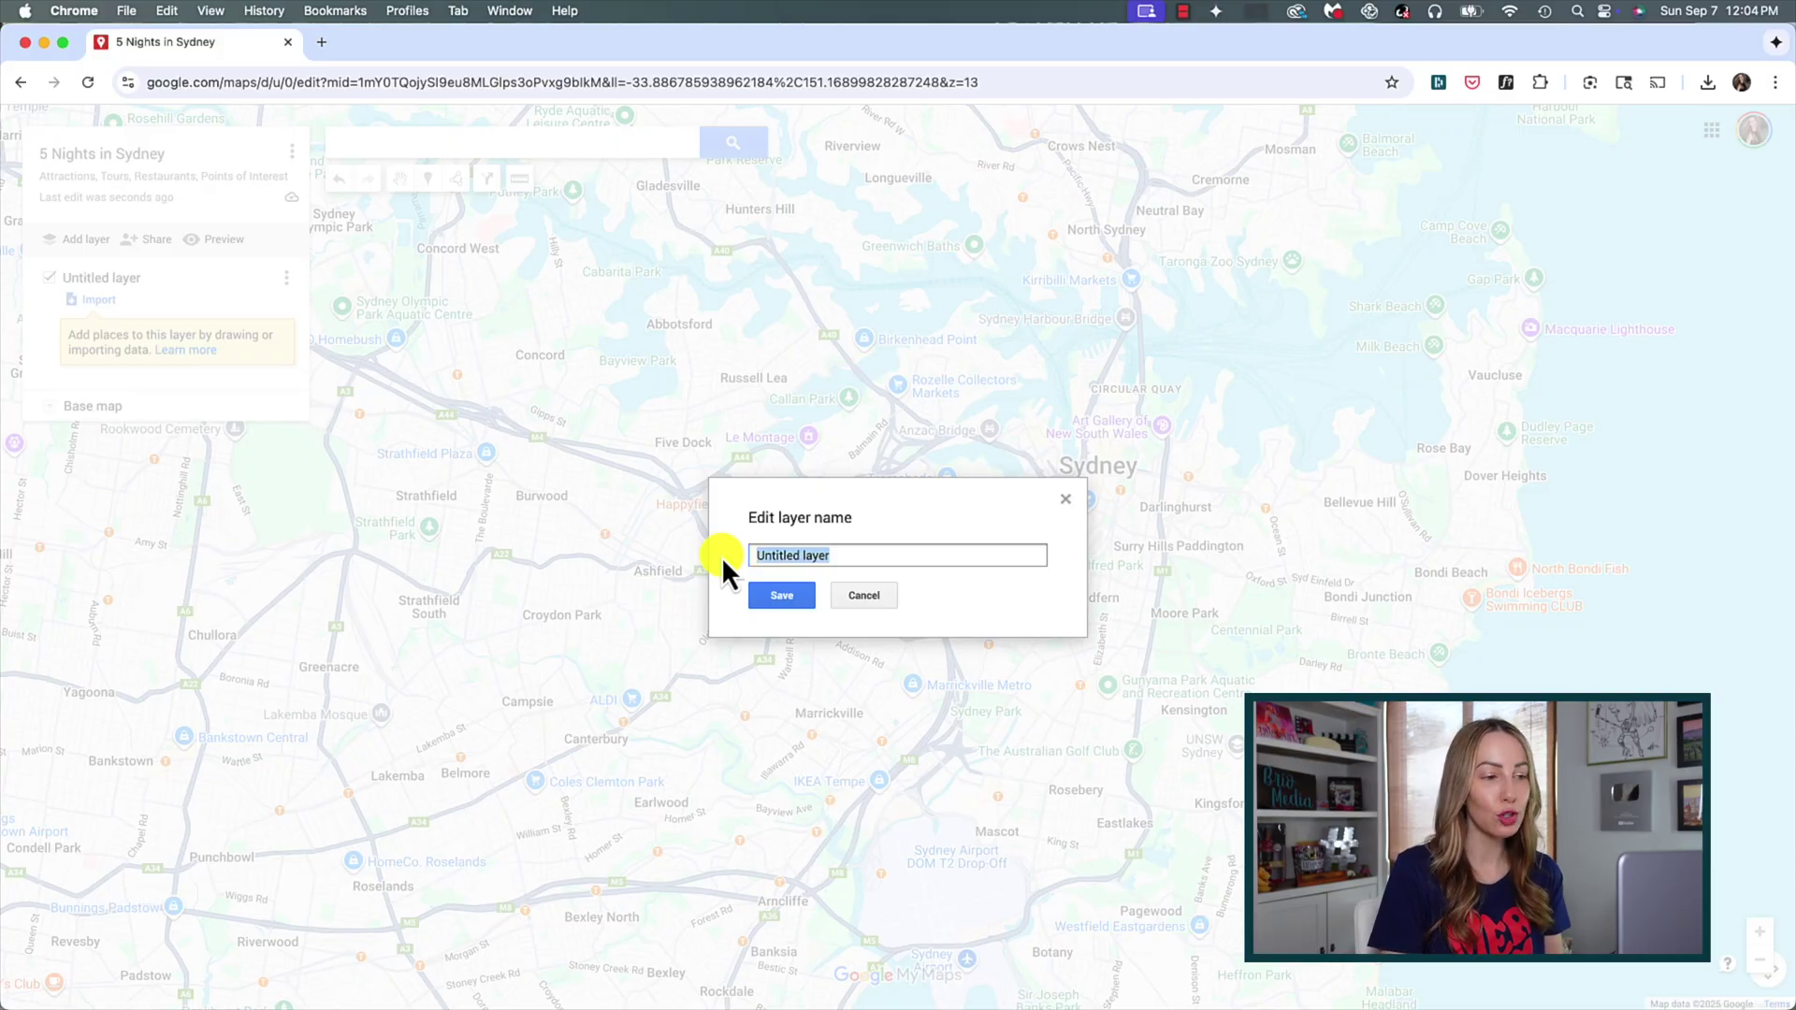
{"action": "type", "text": "Points of Int"}
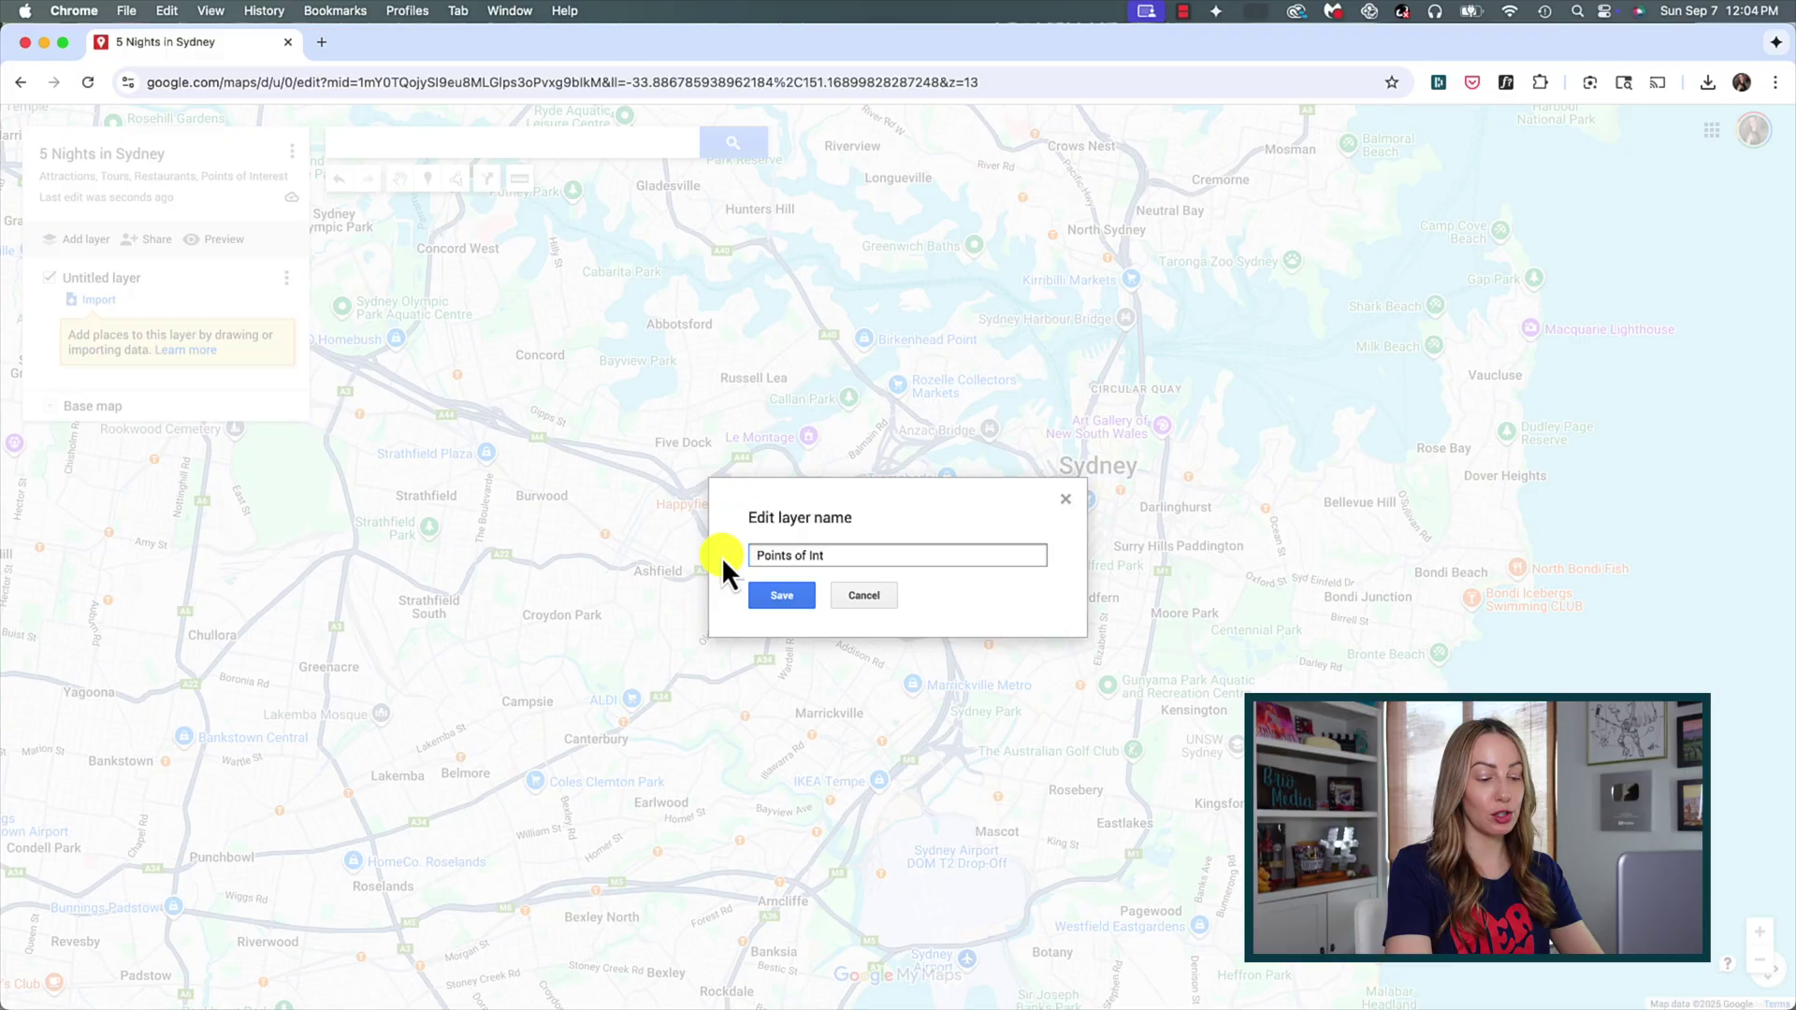
{"action": "type", "text": "erest"}
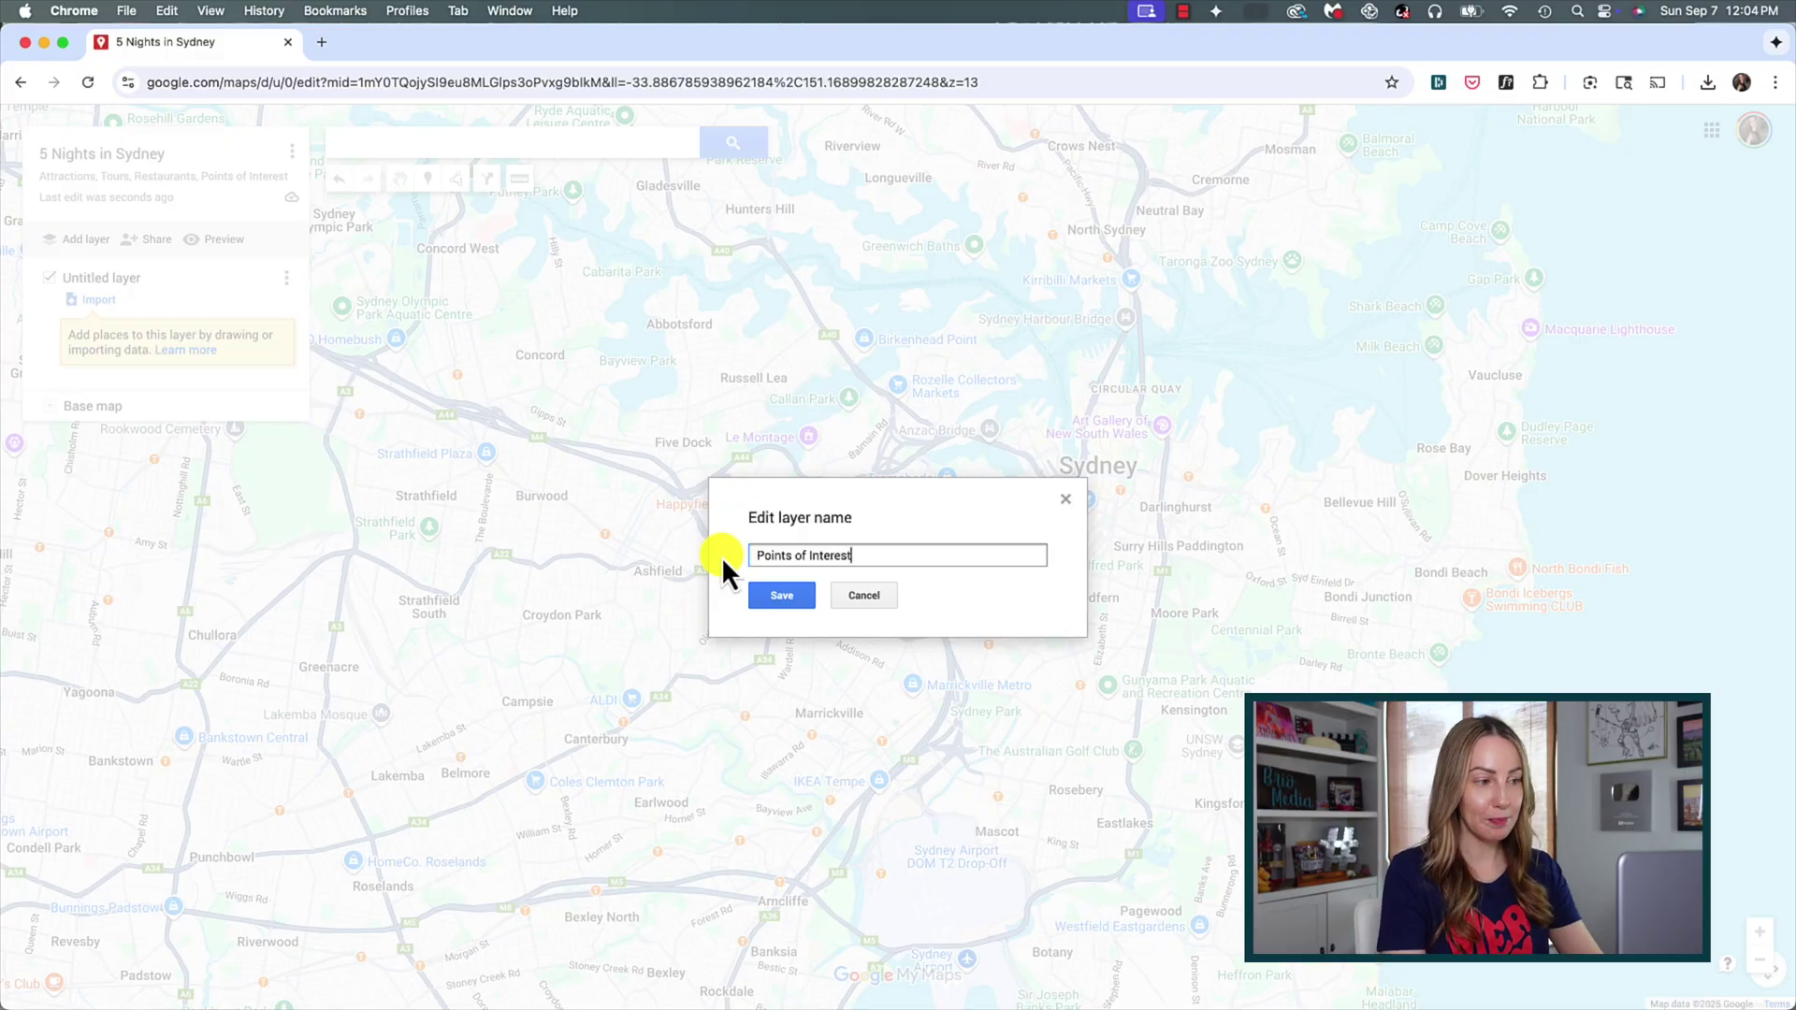
{"action": "left_click", "coordinate": [766, 595]}
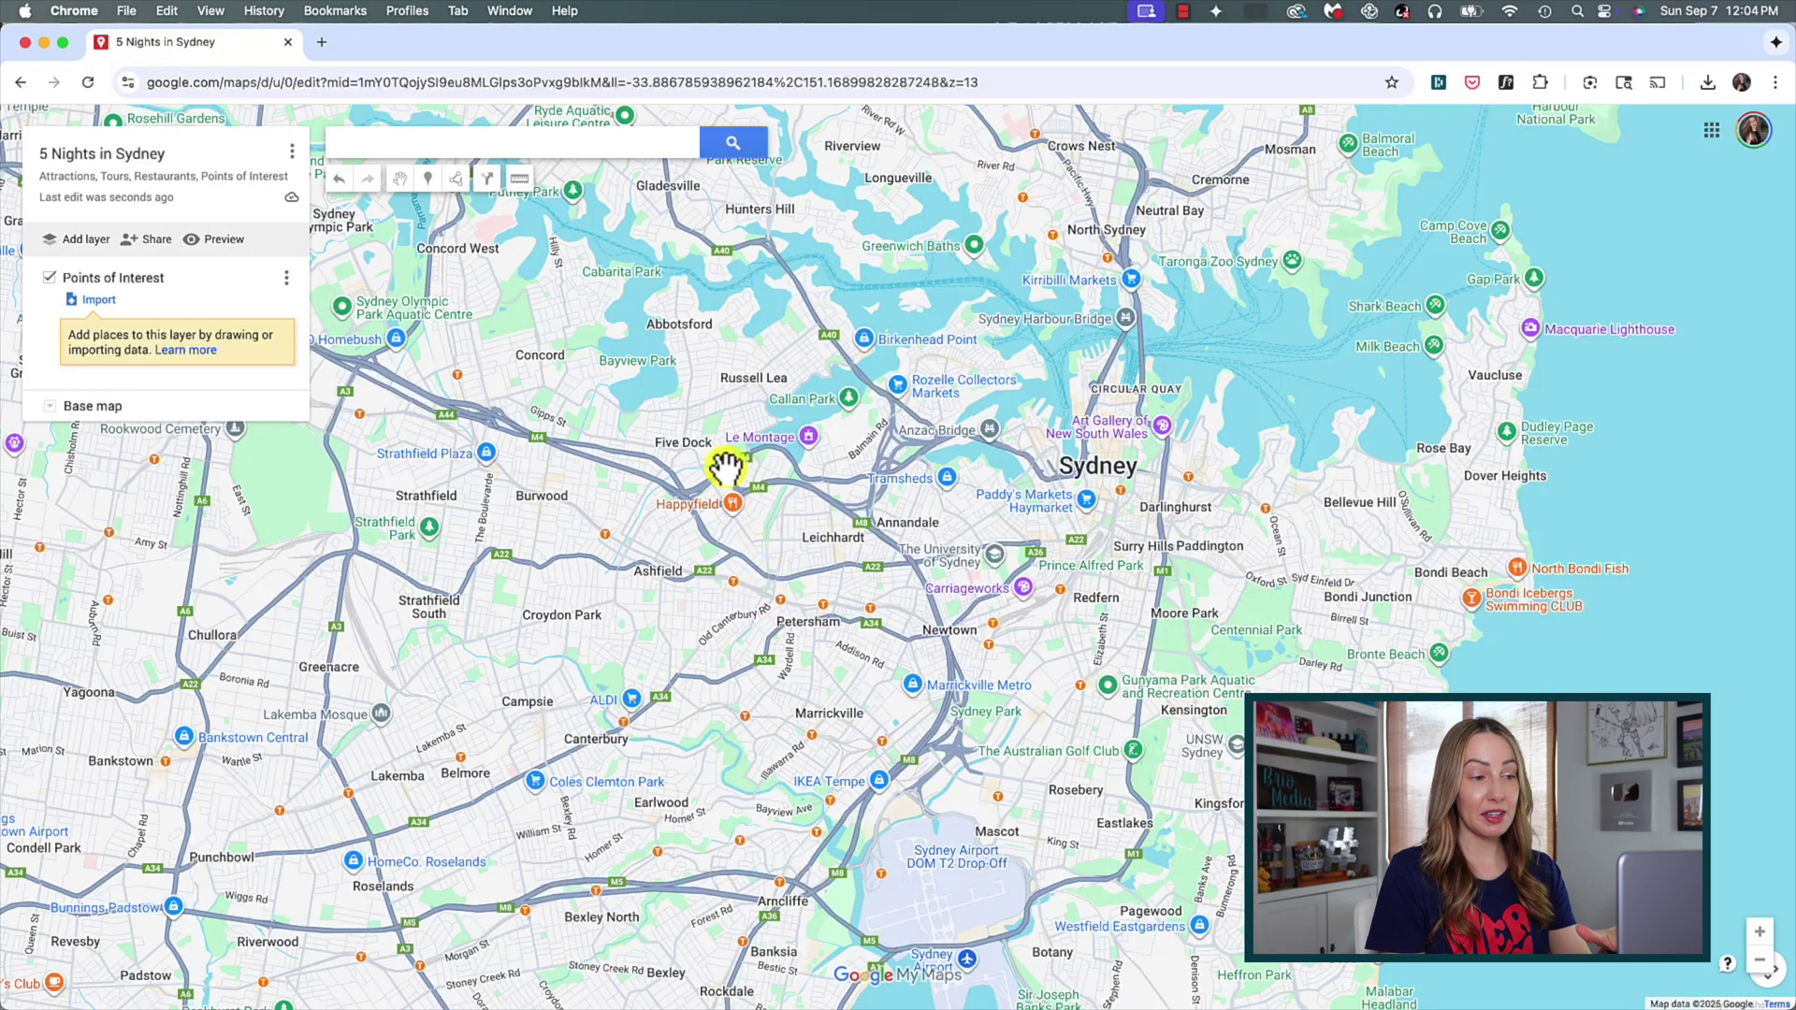
{"action": "left_click", "coordinate": [124, 282]}
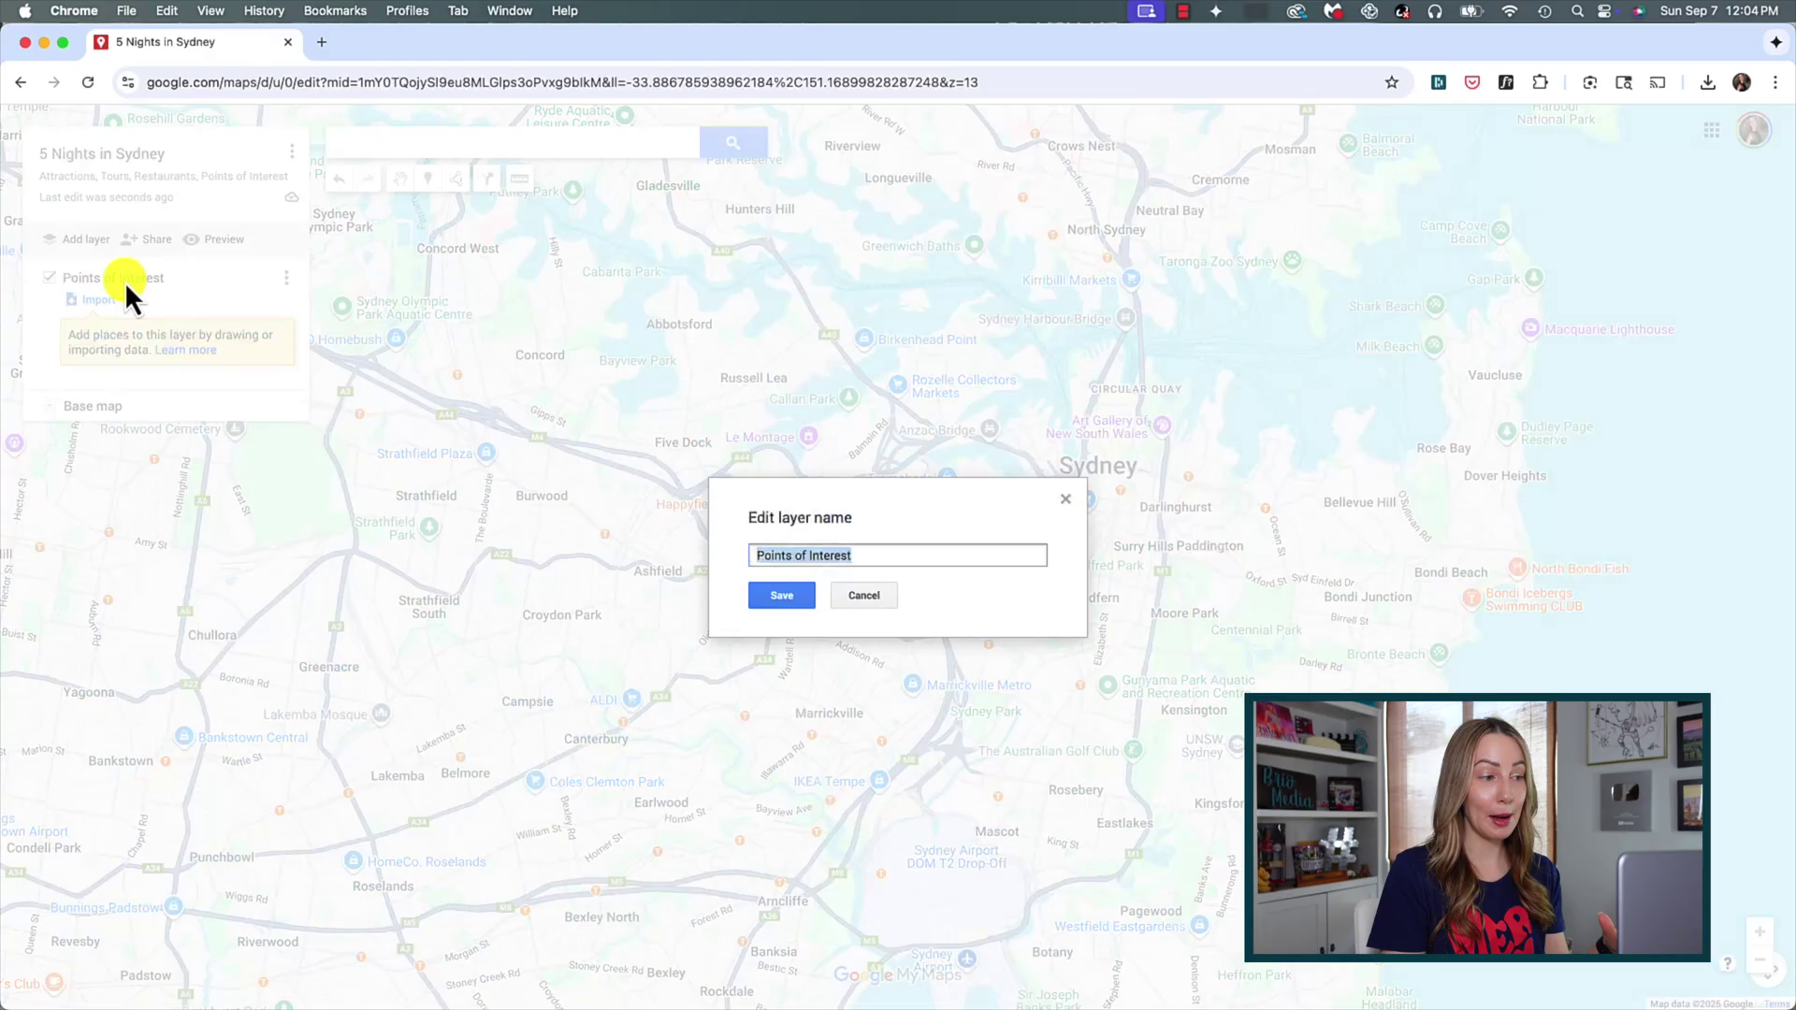
{"action": "left_click", "coordinate": [782, 596]}
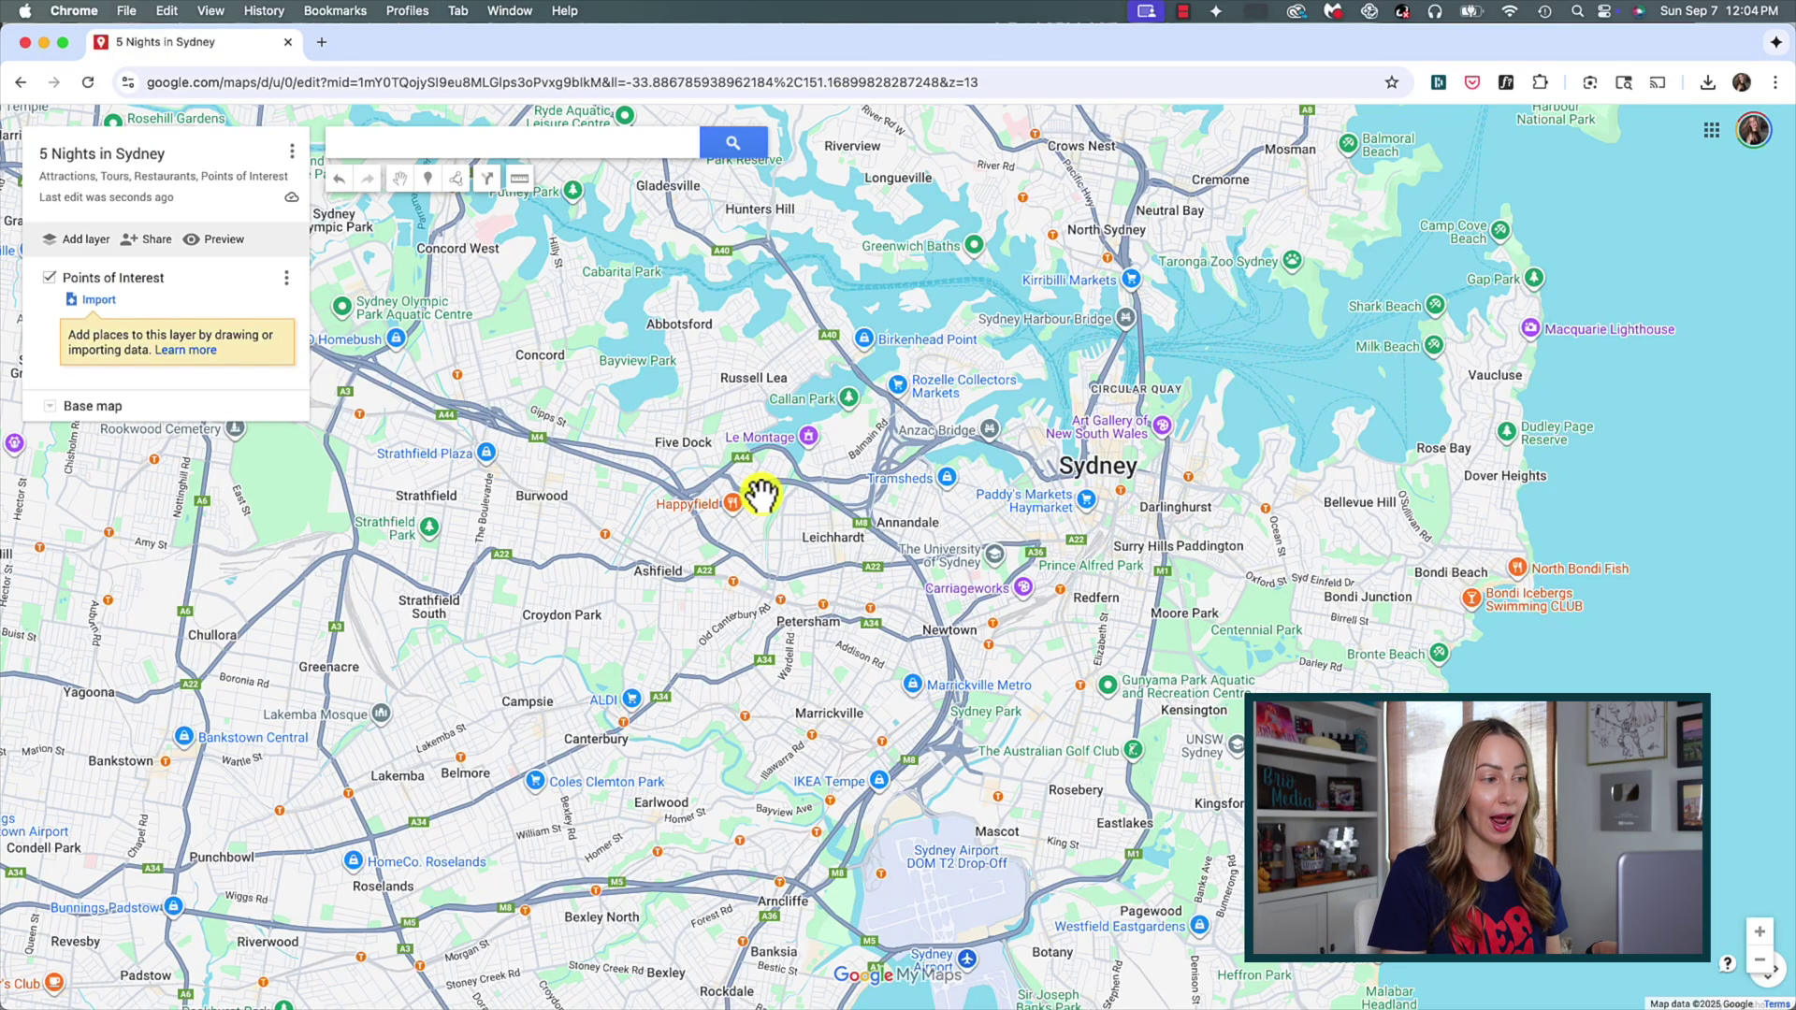
- Place a marker on the Sydney Harbour Bridge and paste its history paragraph as the description
{"action": "left_click_drag", "start_coordinate": [1051, 561], "coordinate": [914, 553]}
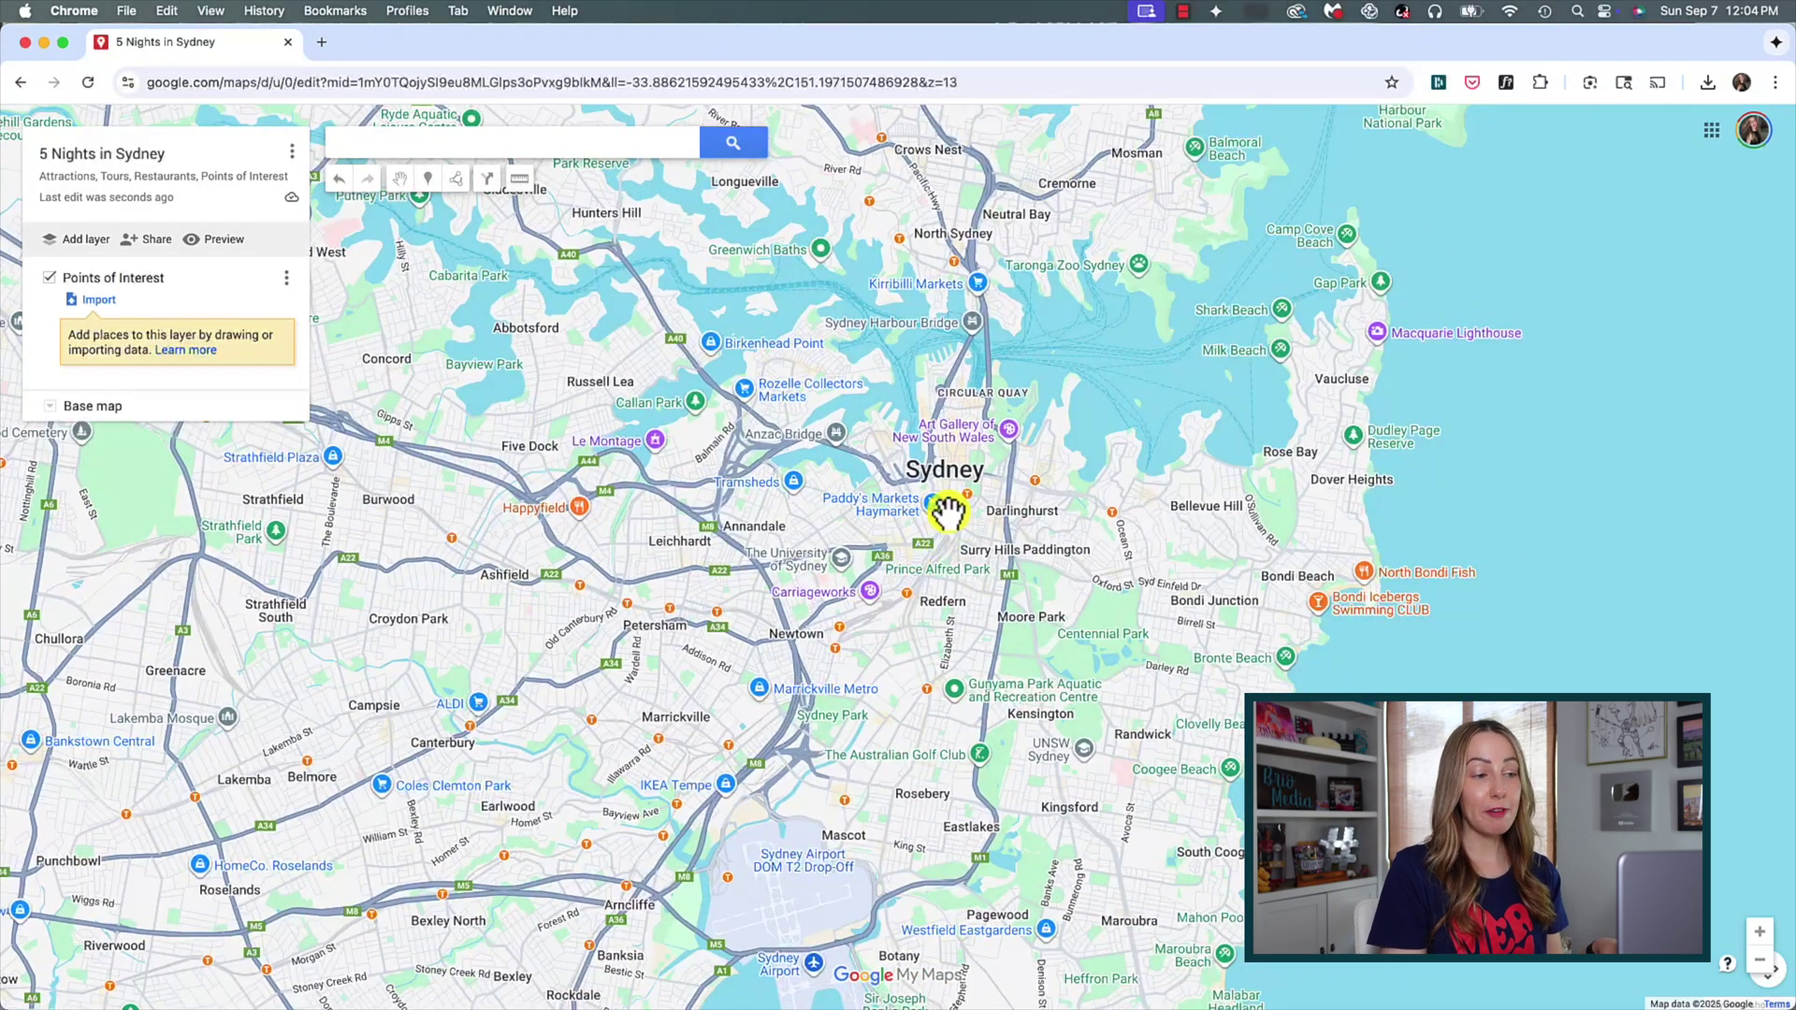
{"action": "scroll", "coordinate": [948, 510], "scroll_direction": "up", "scroll_amount": 5}
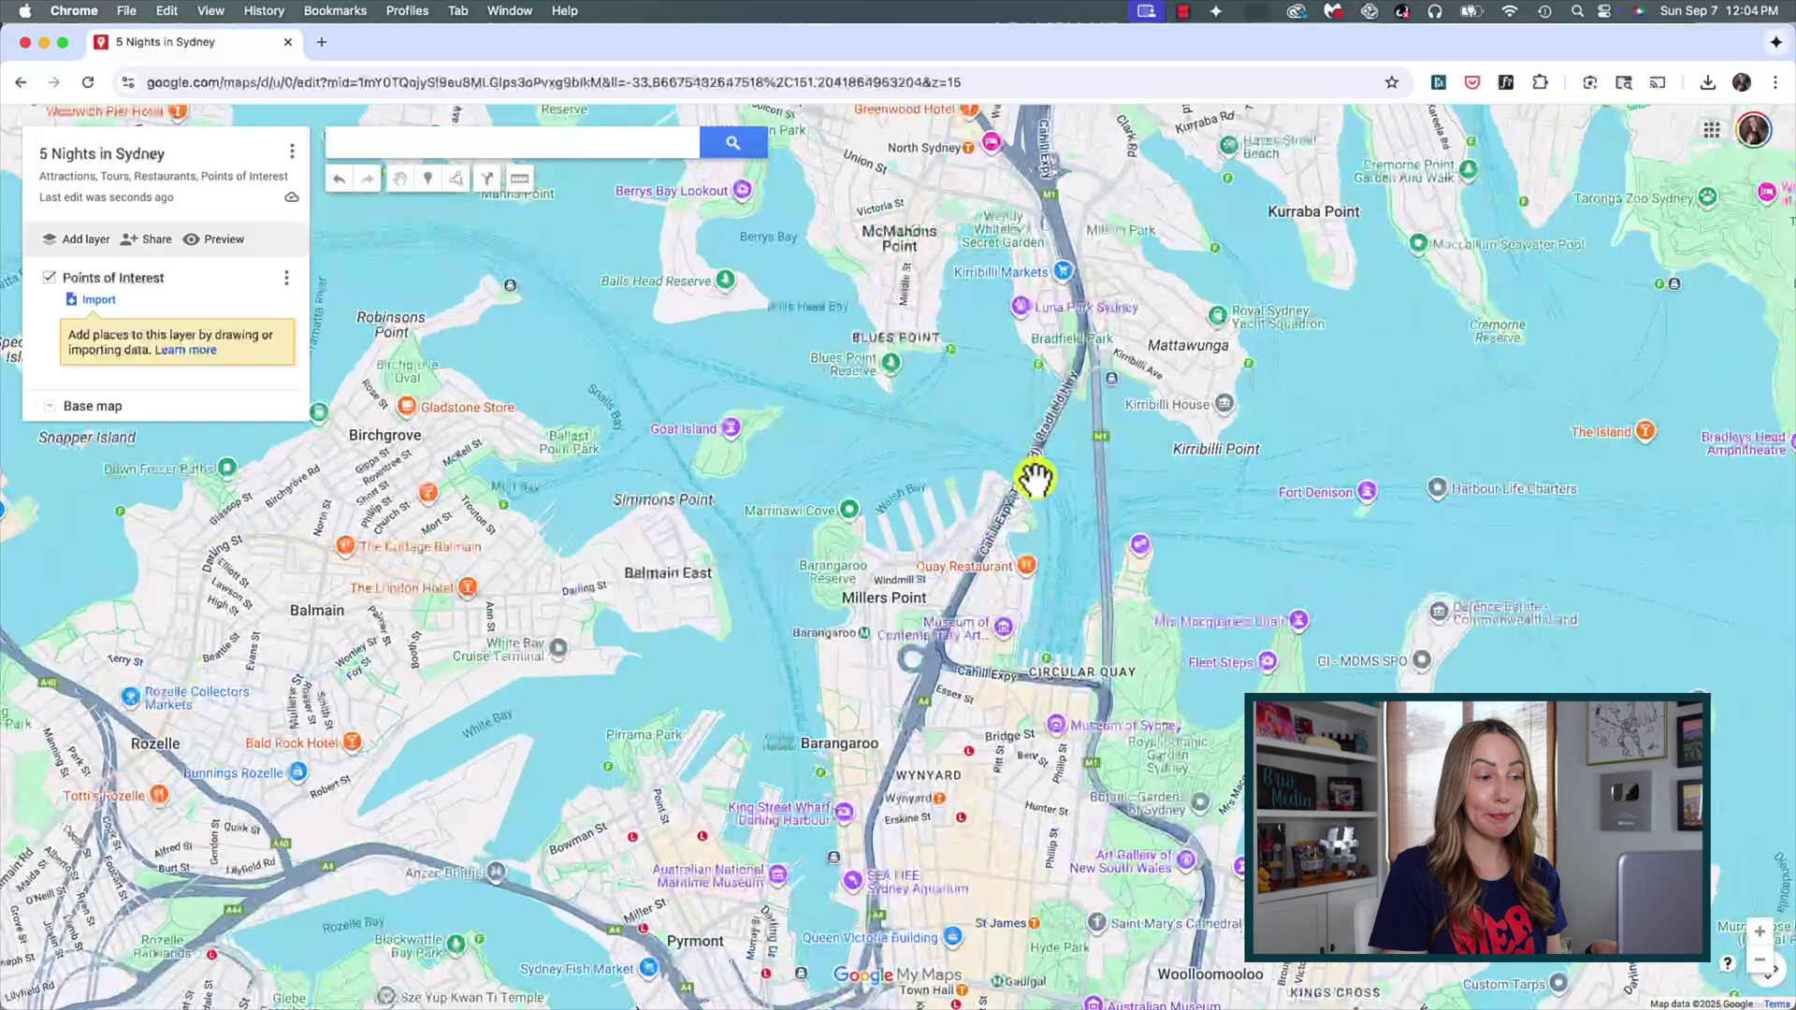
{"action": "scroll", "coordinate": [1055, 486], "scroll_direction": "down", "scroll_amount": 3}
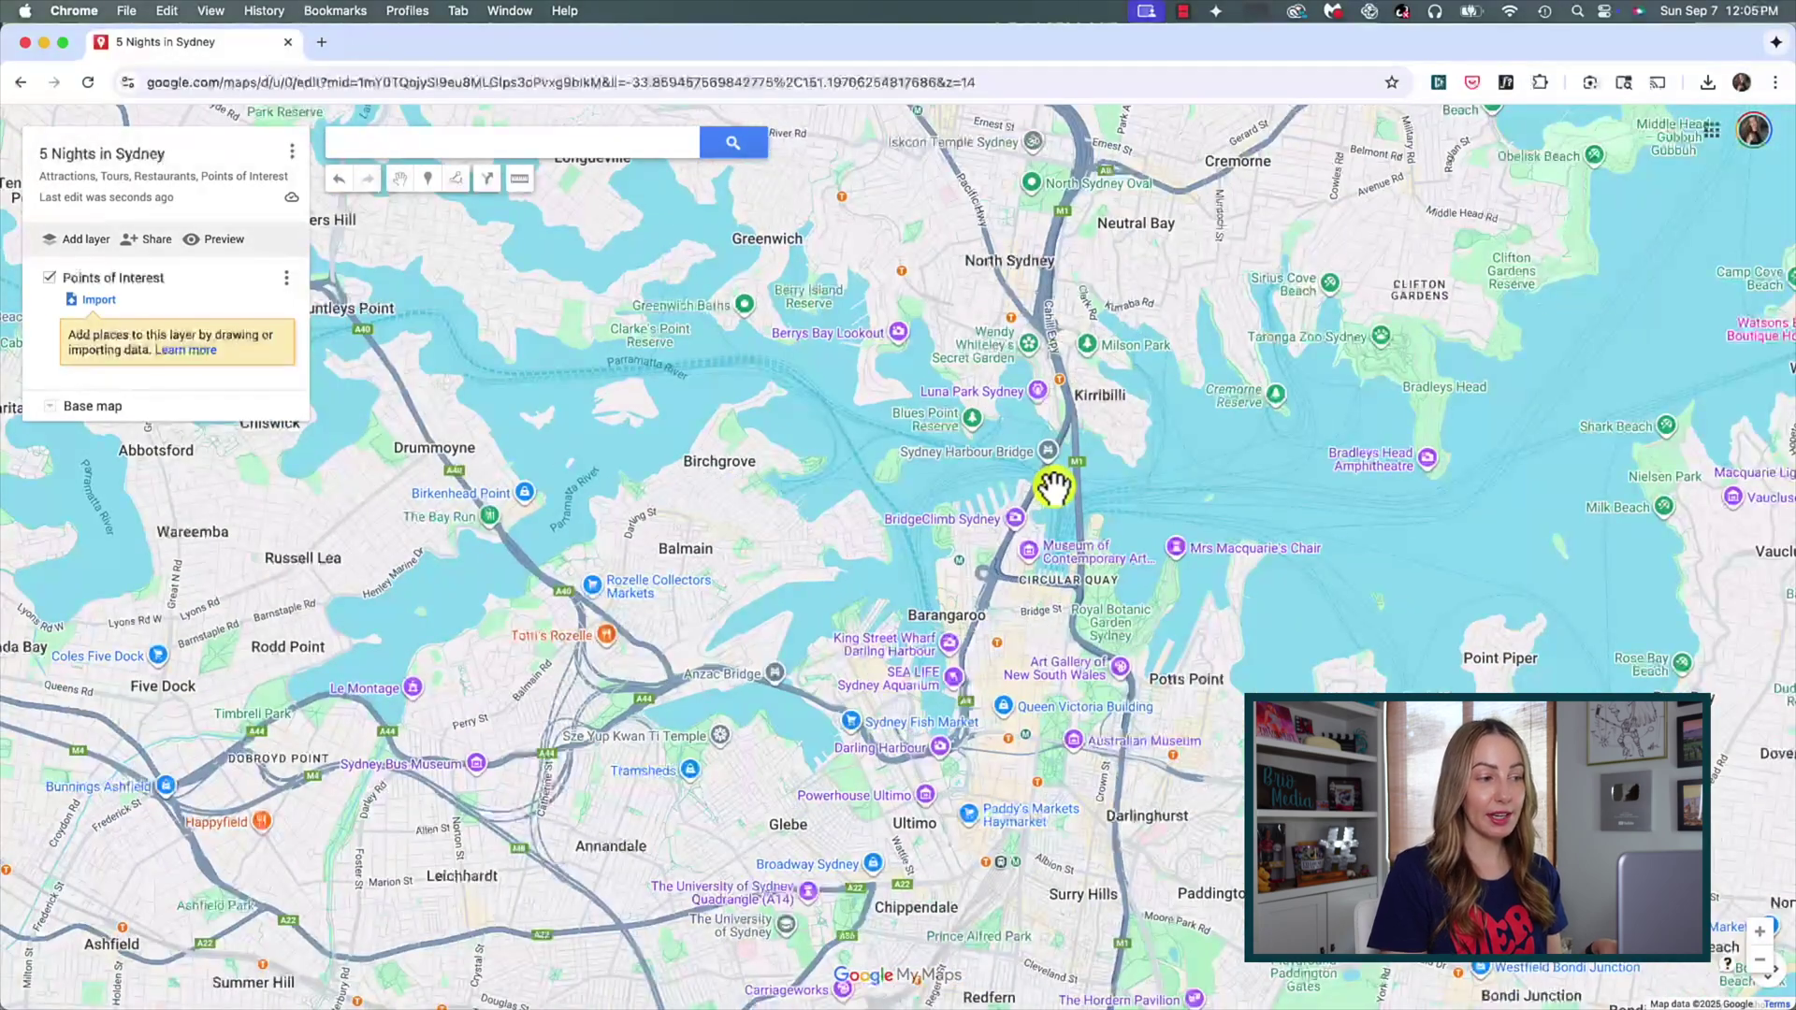
{"action": "left_click", "coordinate": [1050, 452]}
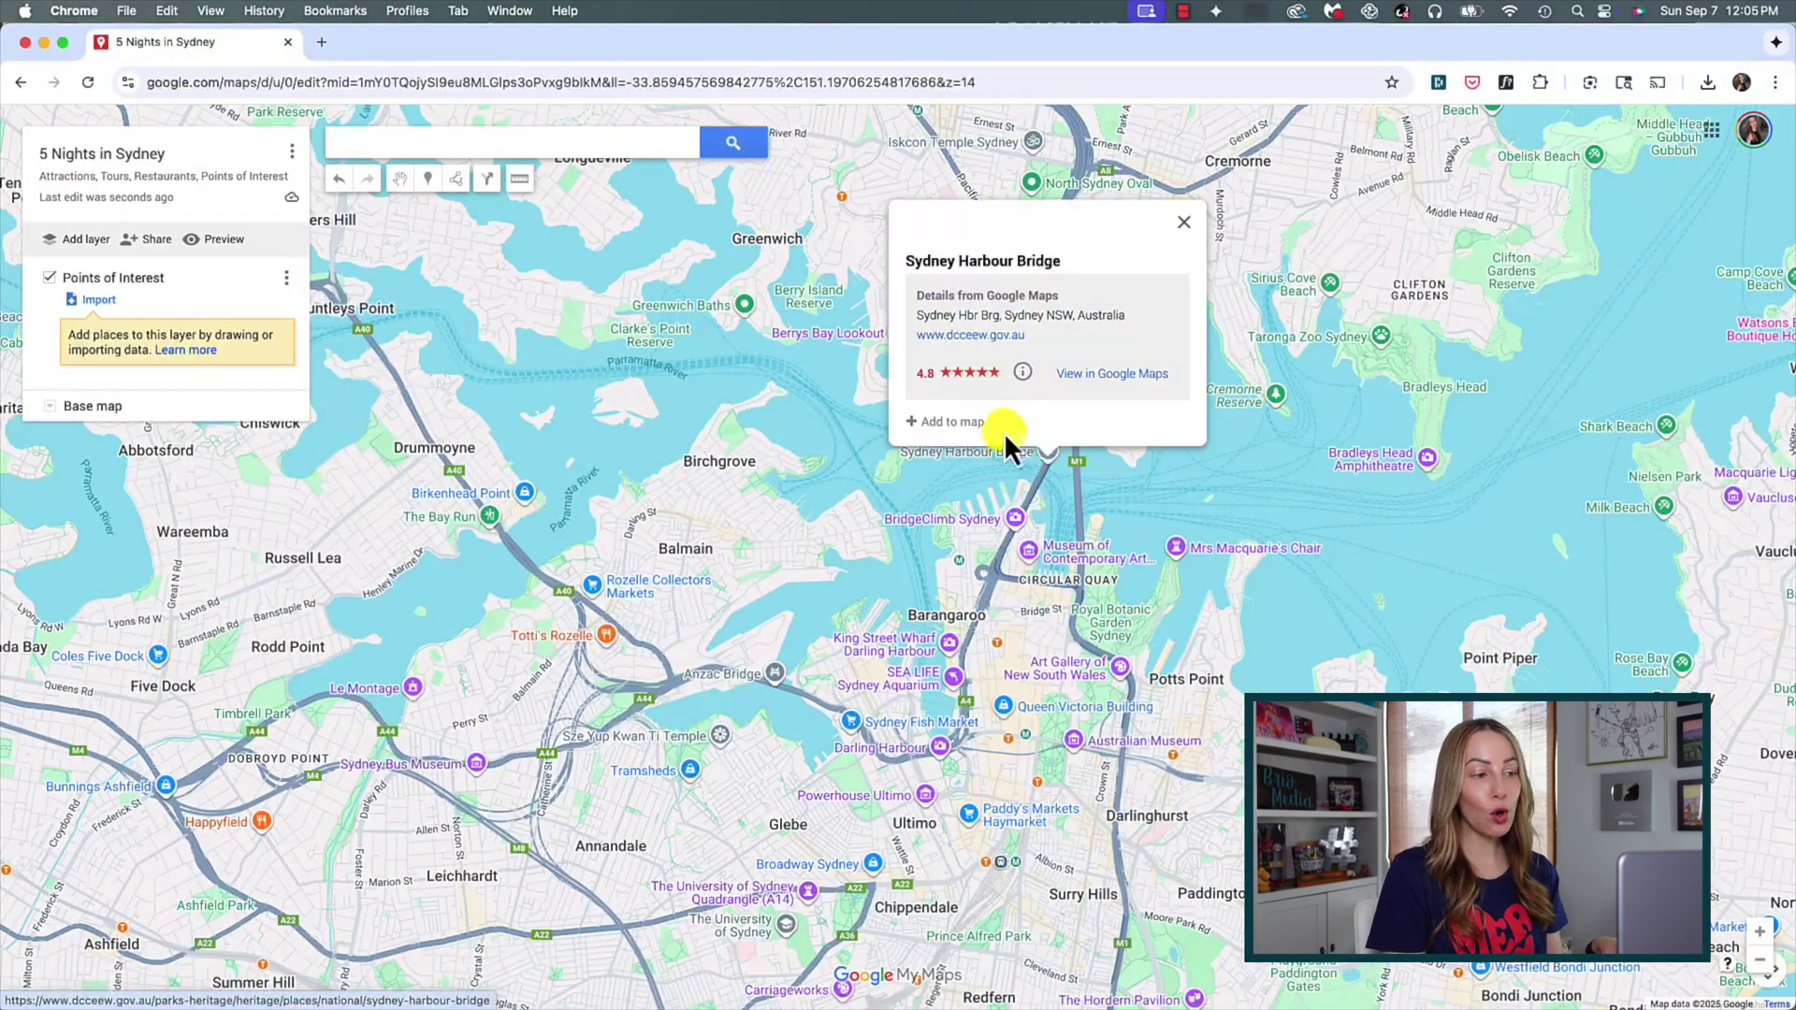
{"action": "left_click", "coordinate": [1185, 224]}
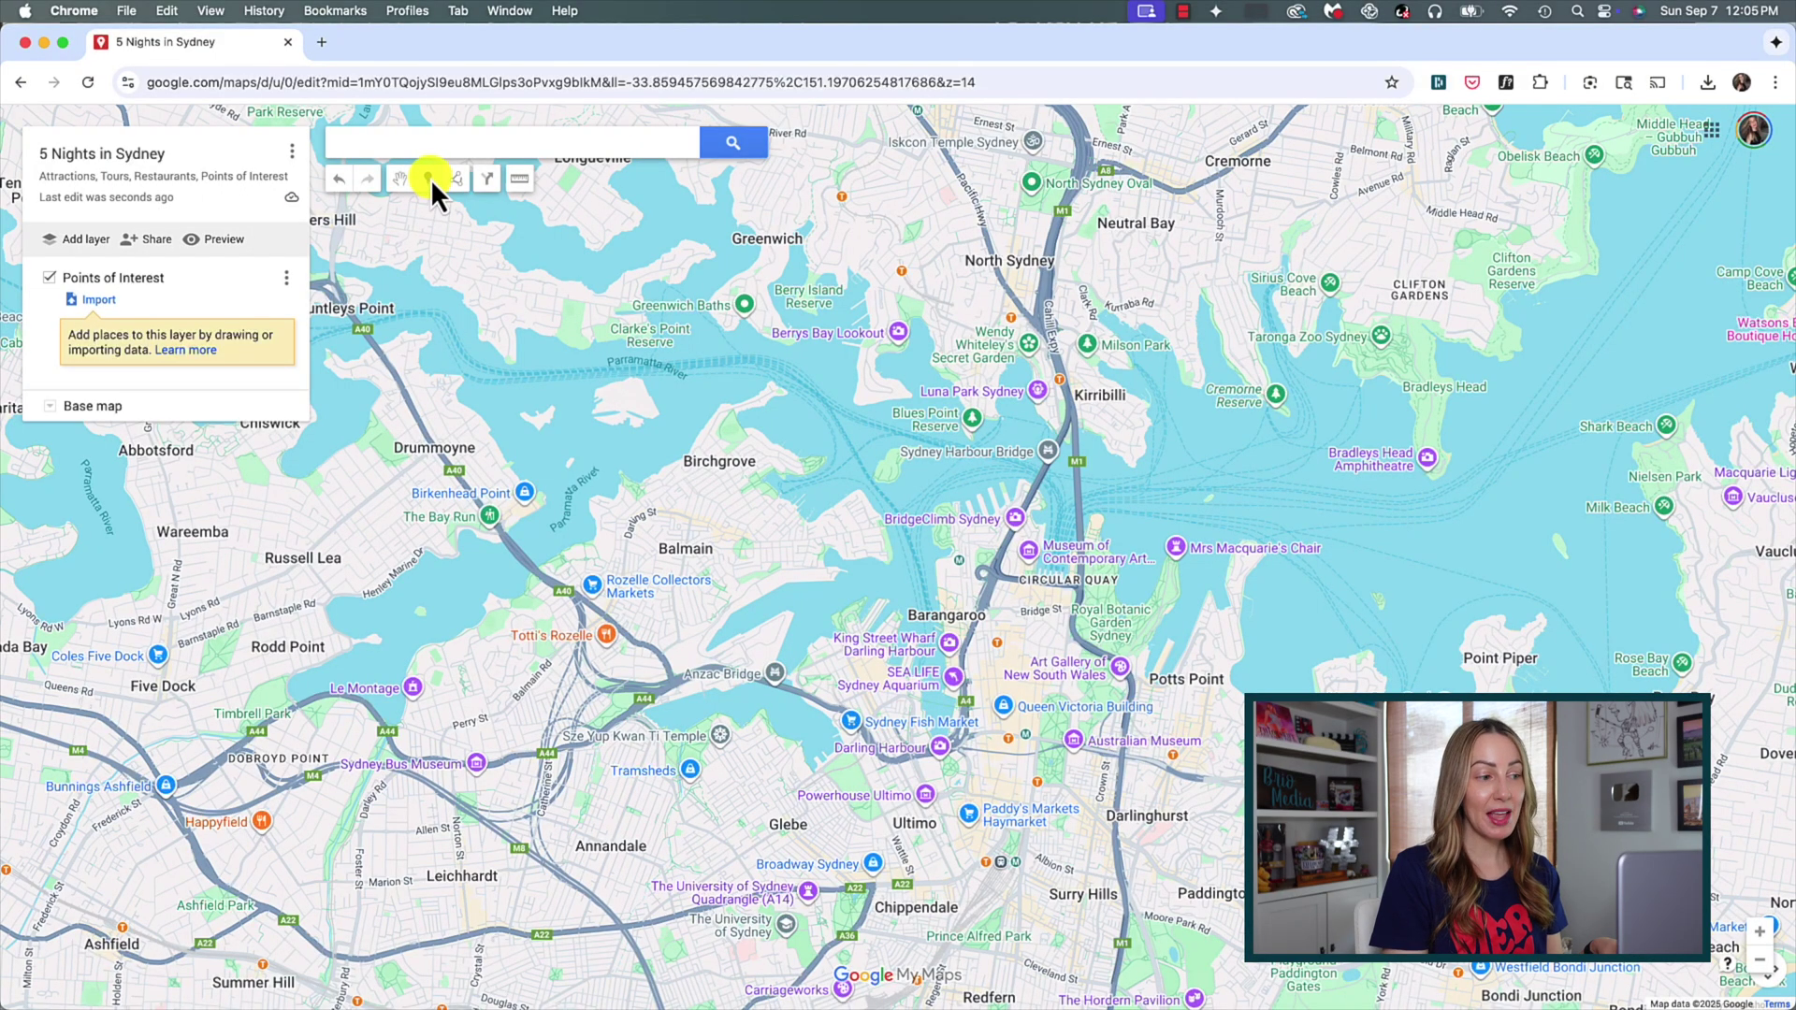
{"action": "left_click", "coordinate": [1050, 451]}
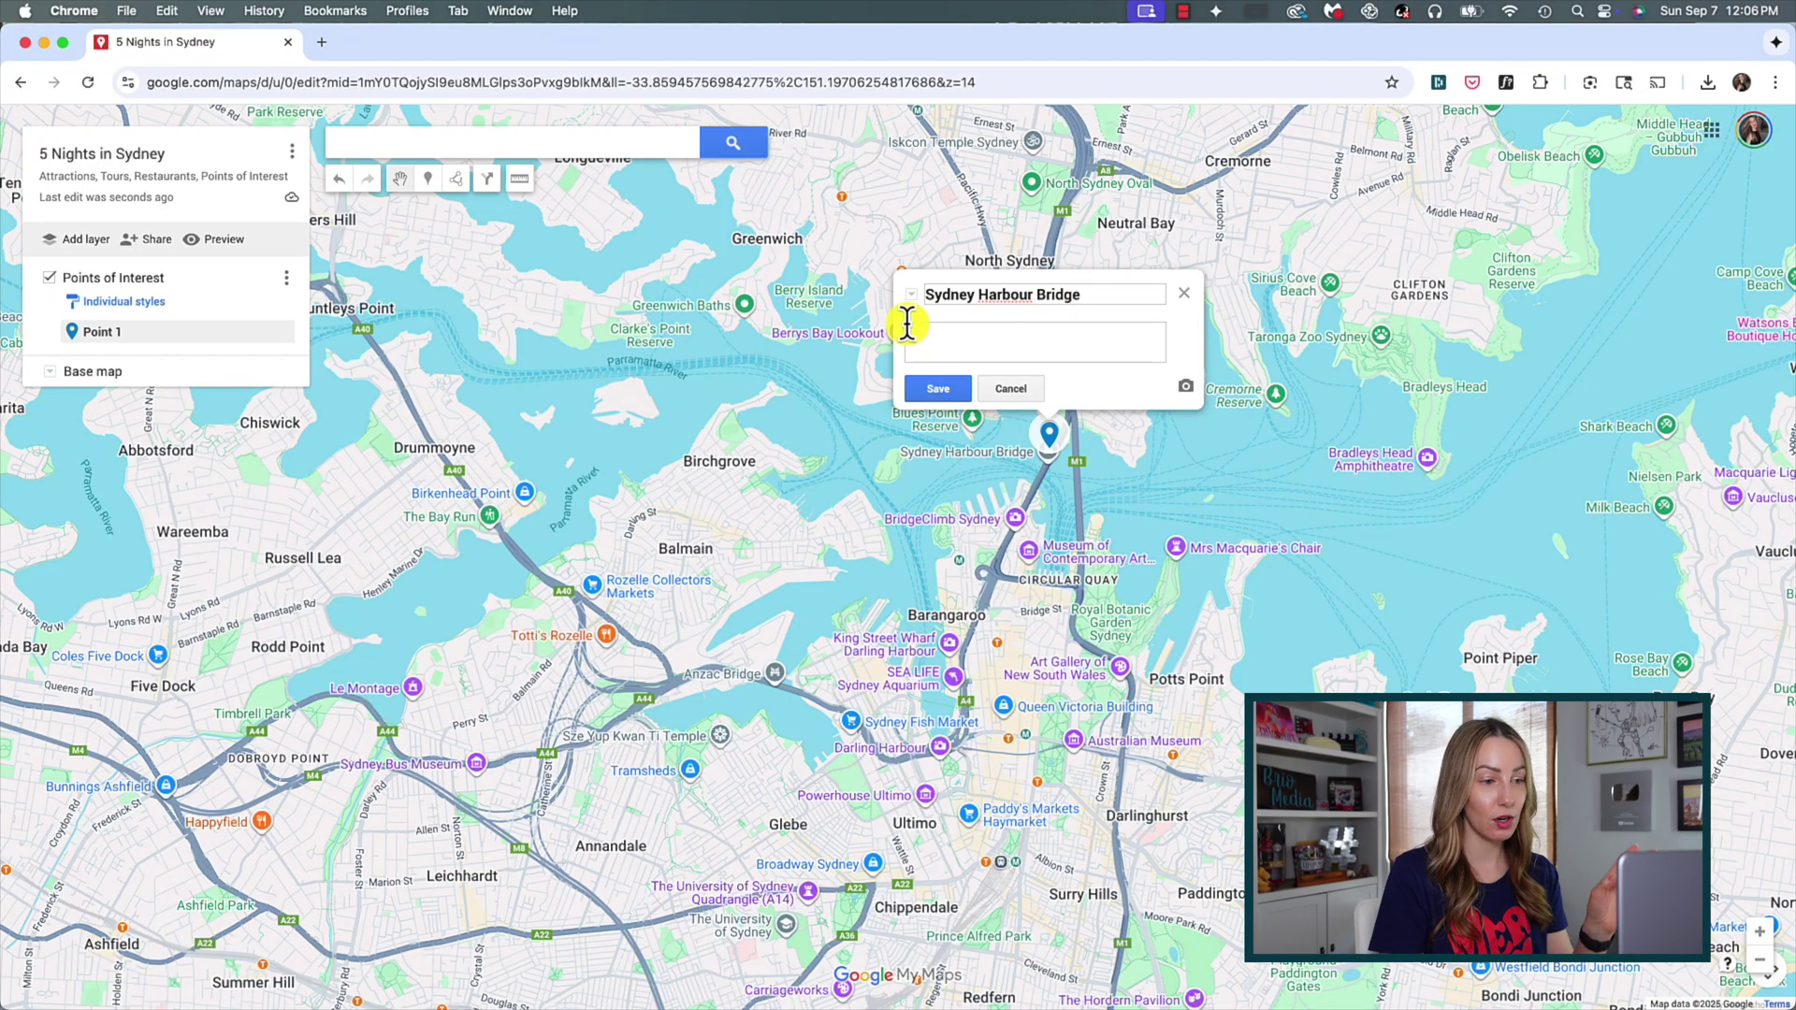
{"action": "type", "text": "The Sydney Harbour Bridge's history spans over 100 years, from a 1815 proposal to a 1932 completion, symbolizing Australia's progress."}
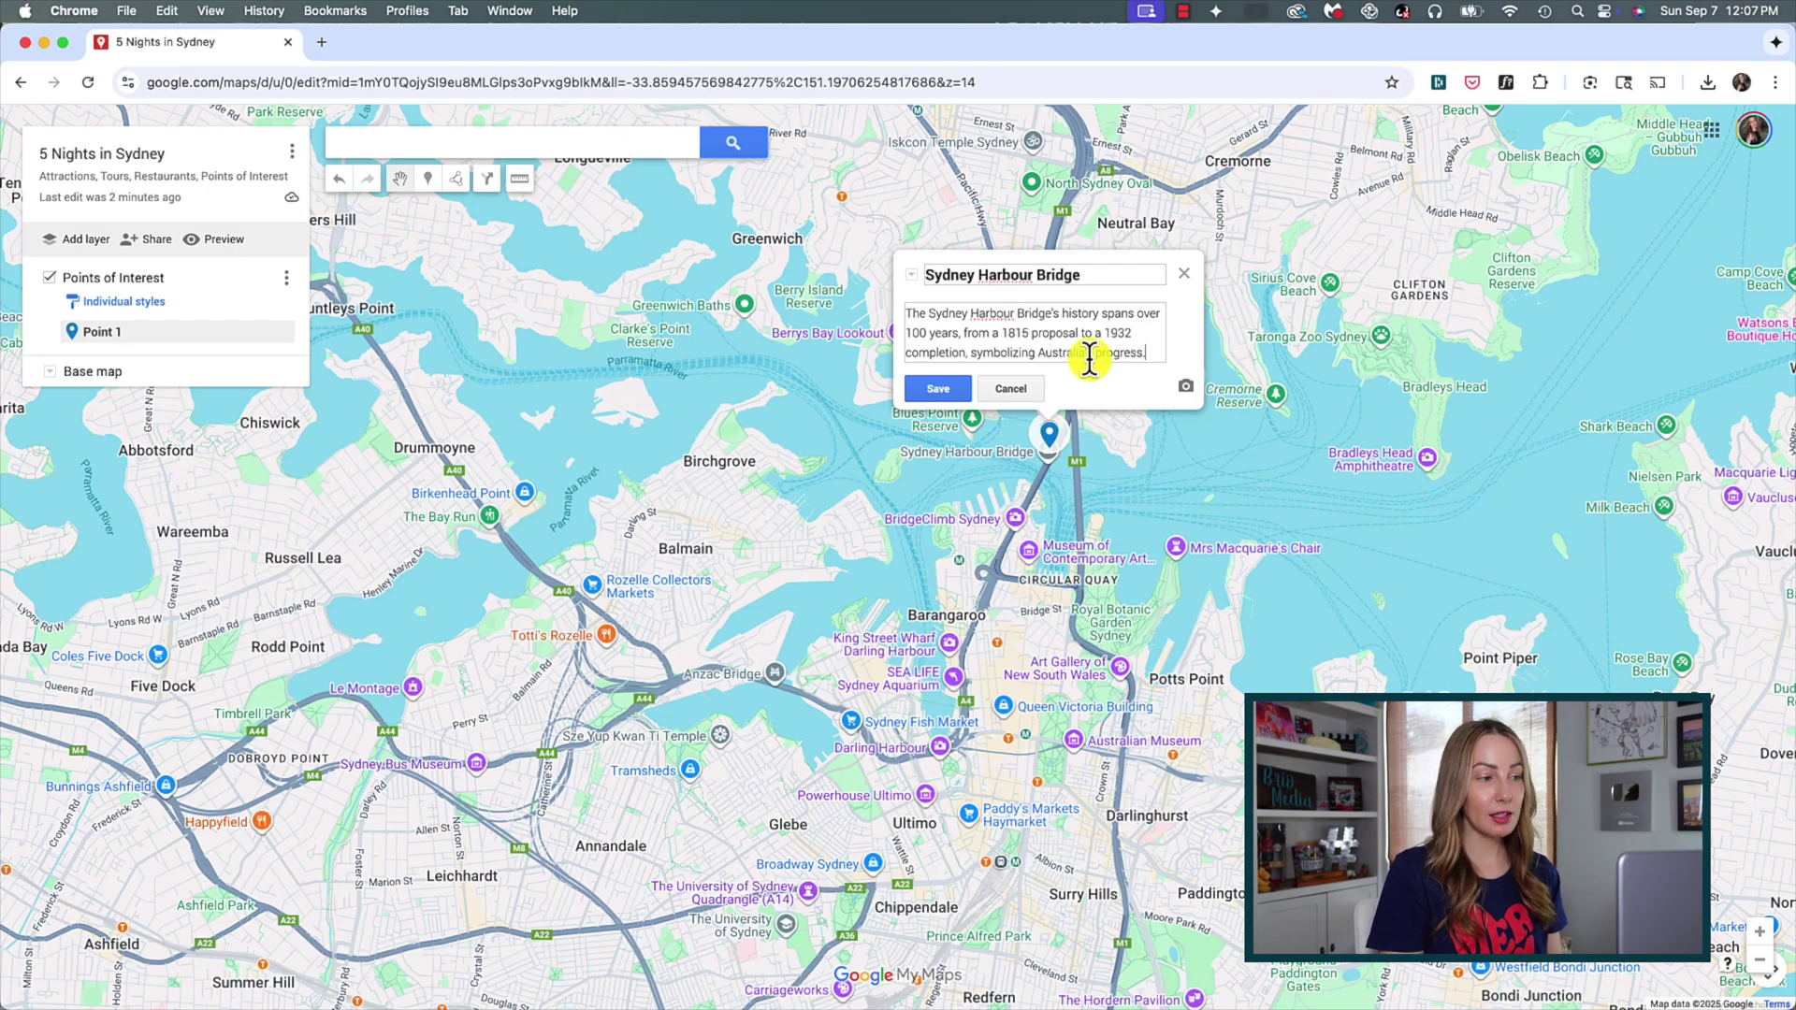
- Save the bridge marker and switch its pin to the 'bridge' icon from More icons
{"action": "left_click", "coordinate": [937, 388]}
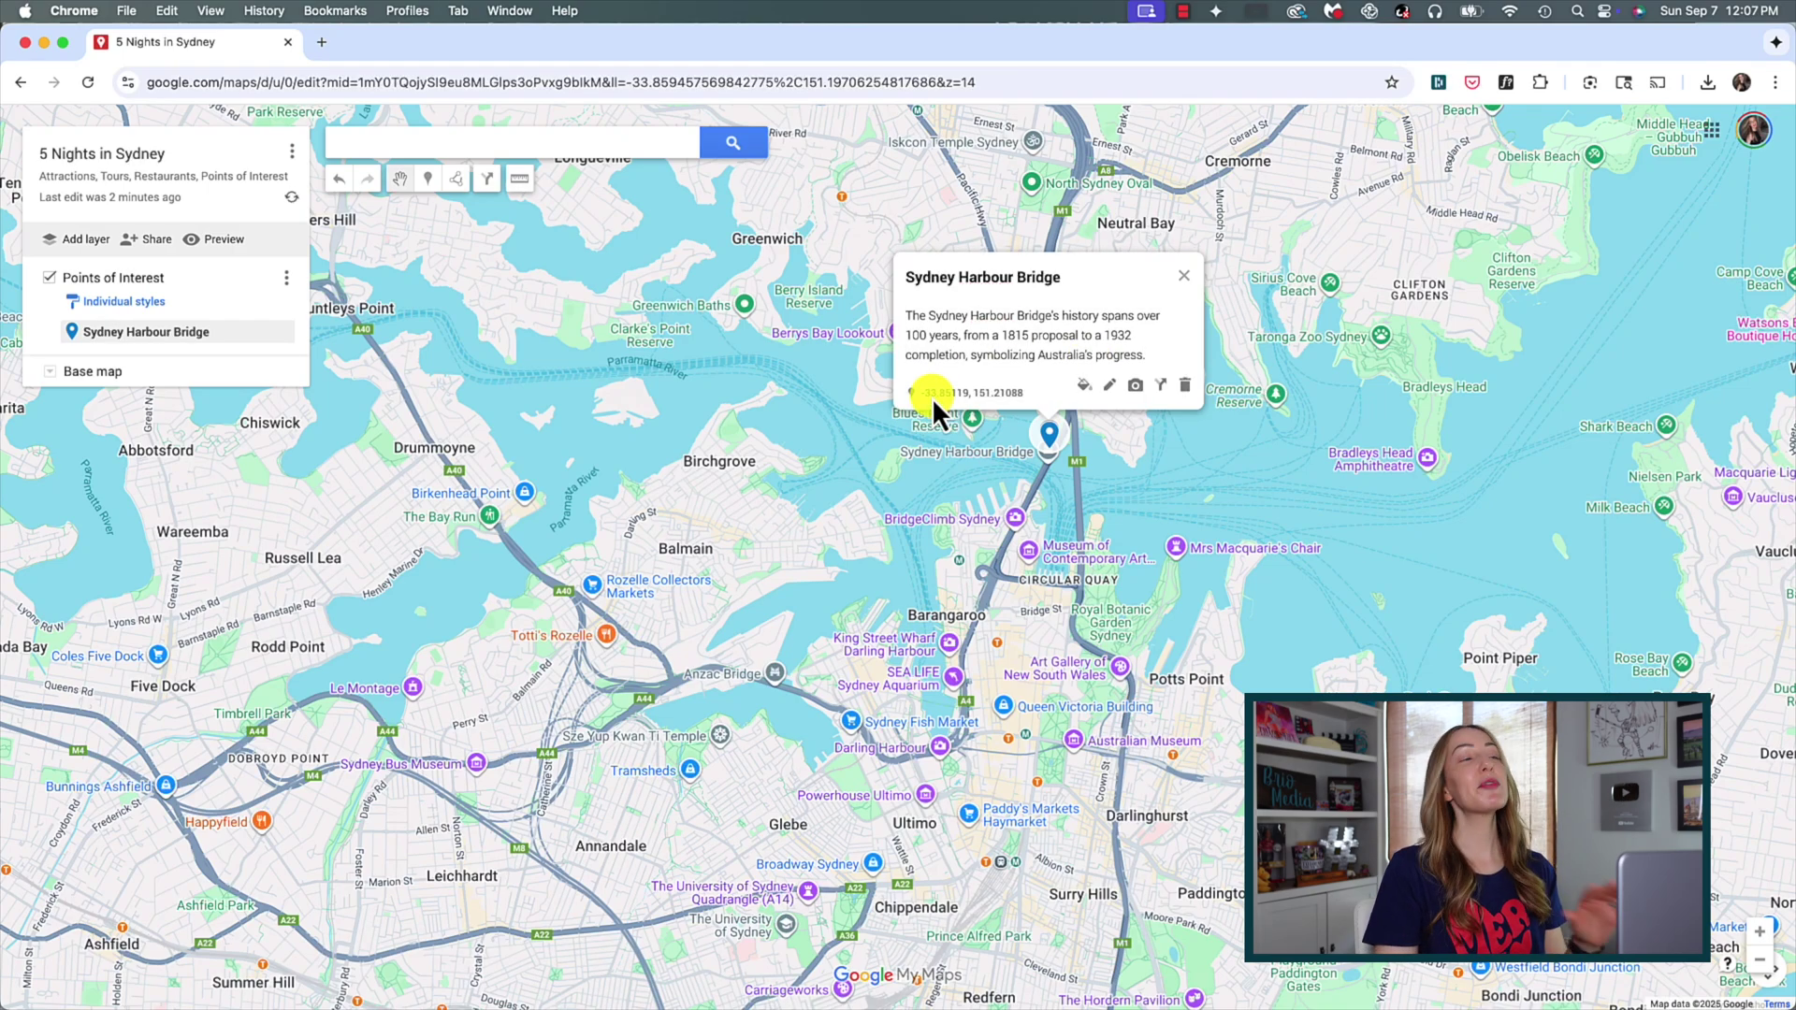
{"action": "left_click", "coordinate": [1085, 386]}
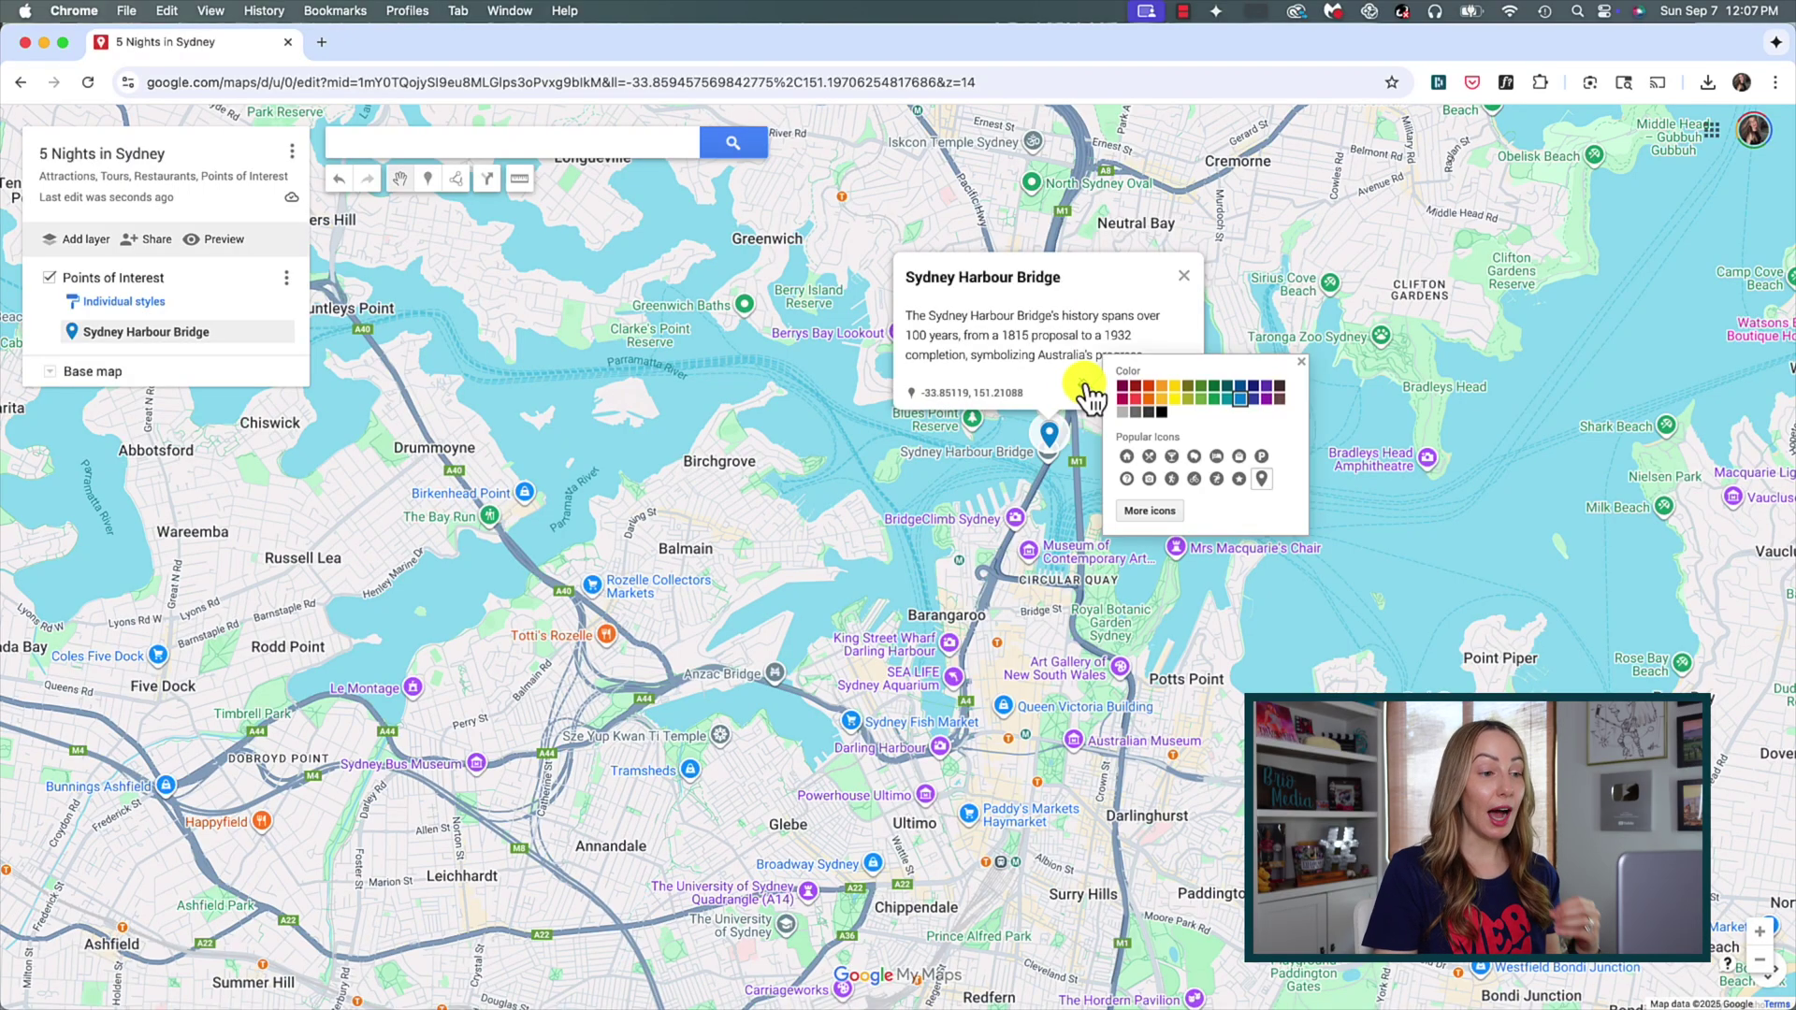
{"action": "left_click", "coordinate": [1153, 512]}
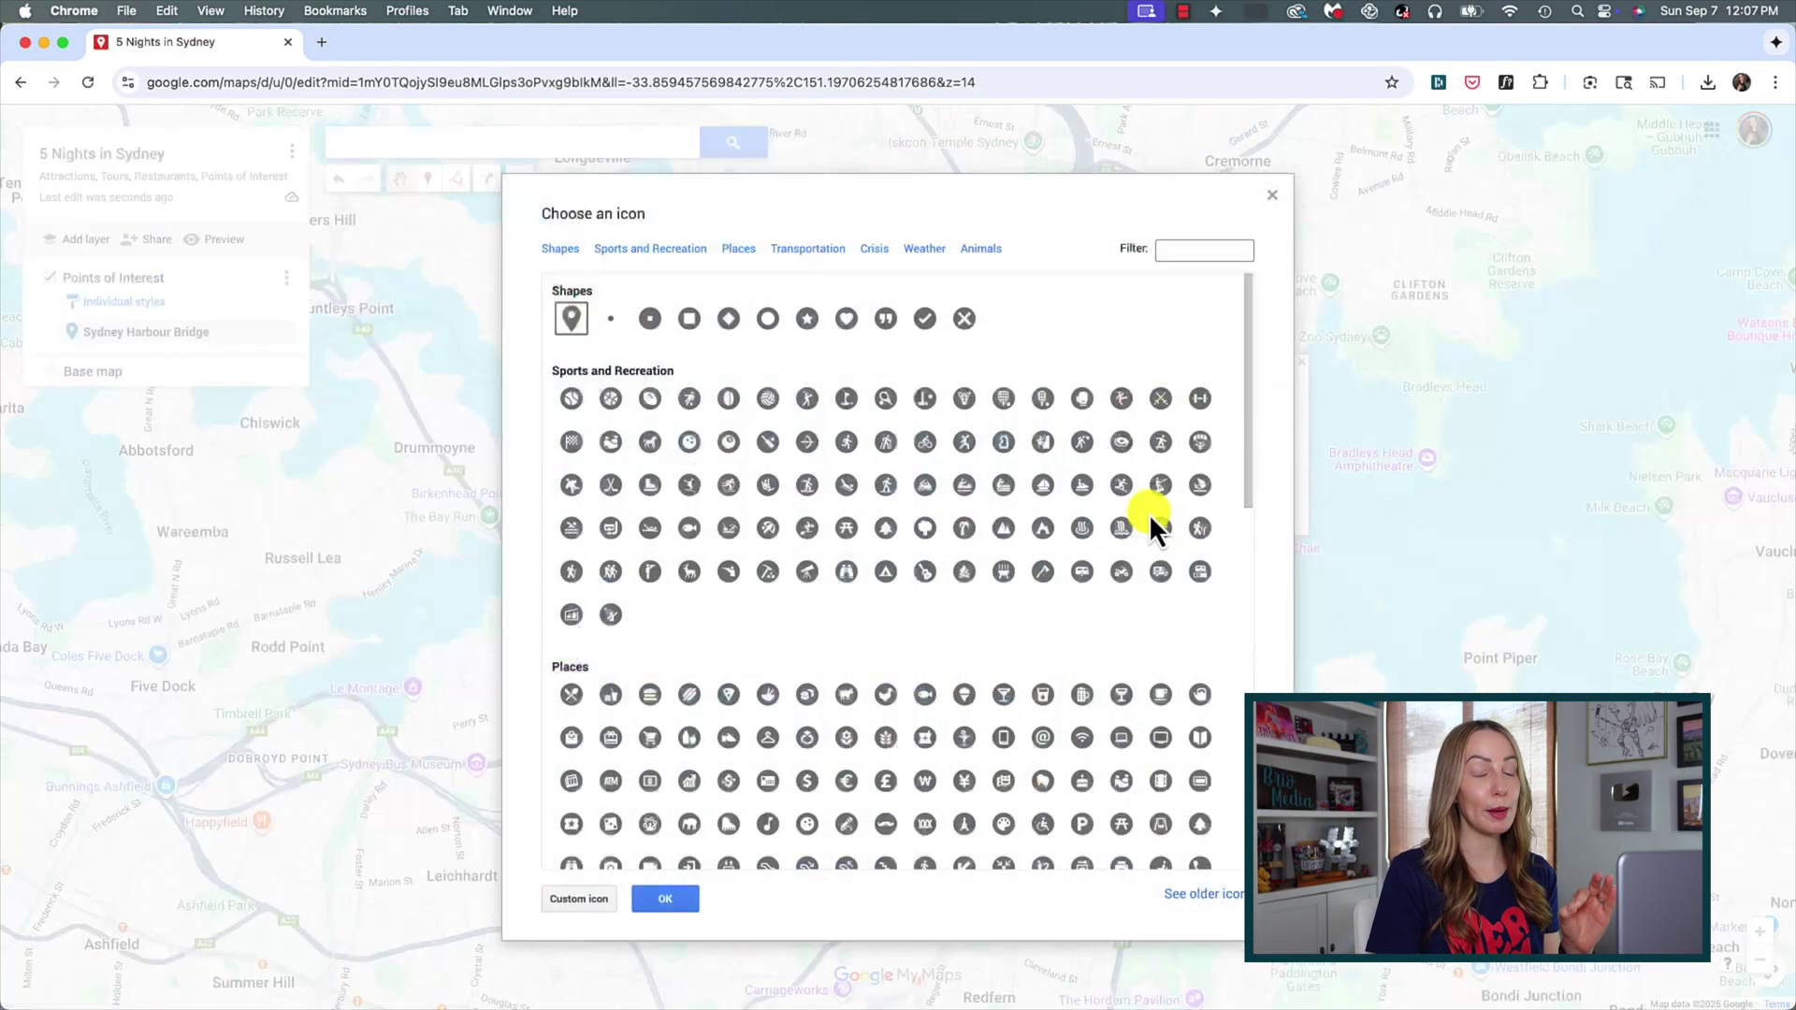
{"action": "left_click", "coordinate": [1186, 247]}
{"action": "type", "text": "bridge"}
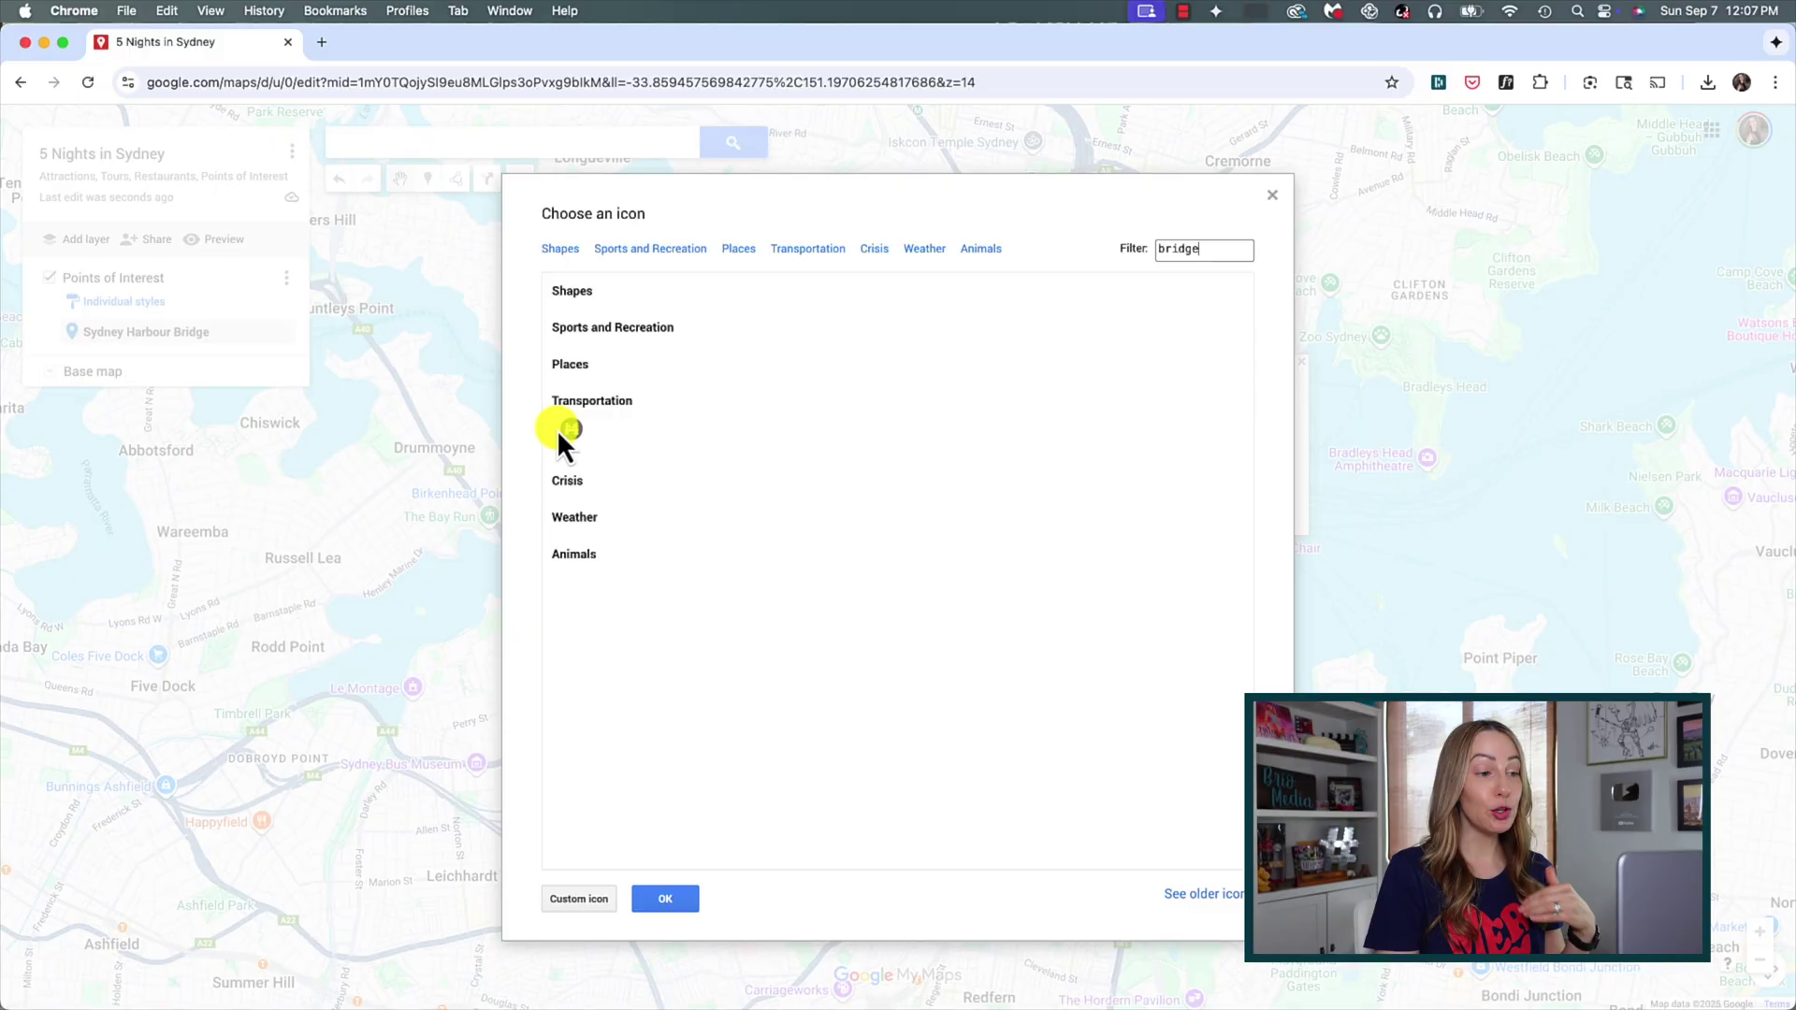
{"action": "left_click", "coordinate": [571, 429]}
{"action": "left_click", "coordinate": [665, 898]}
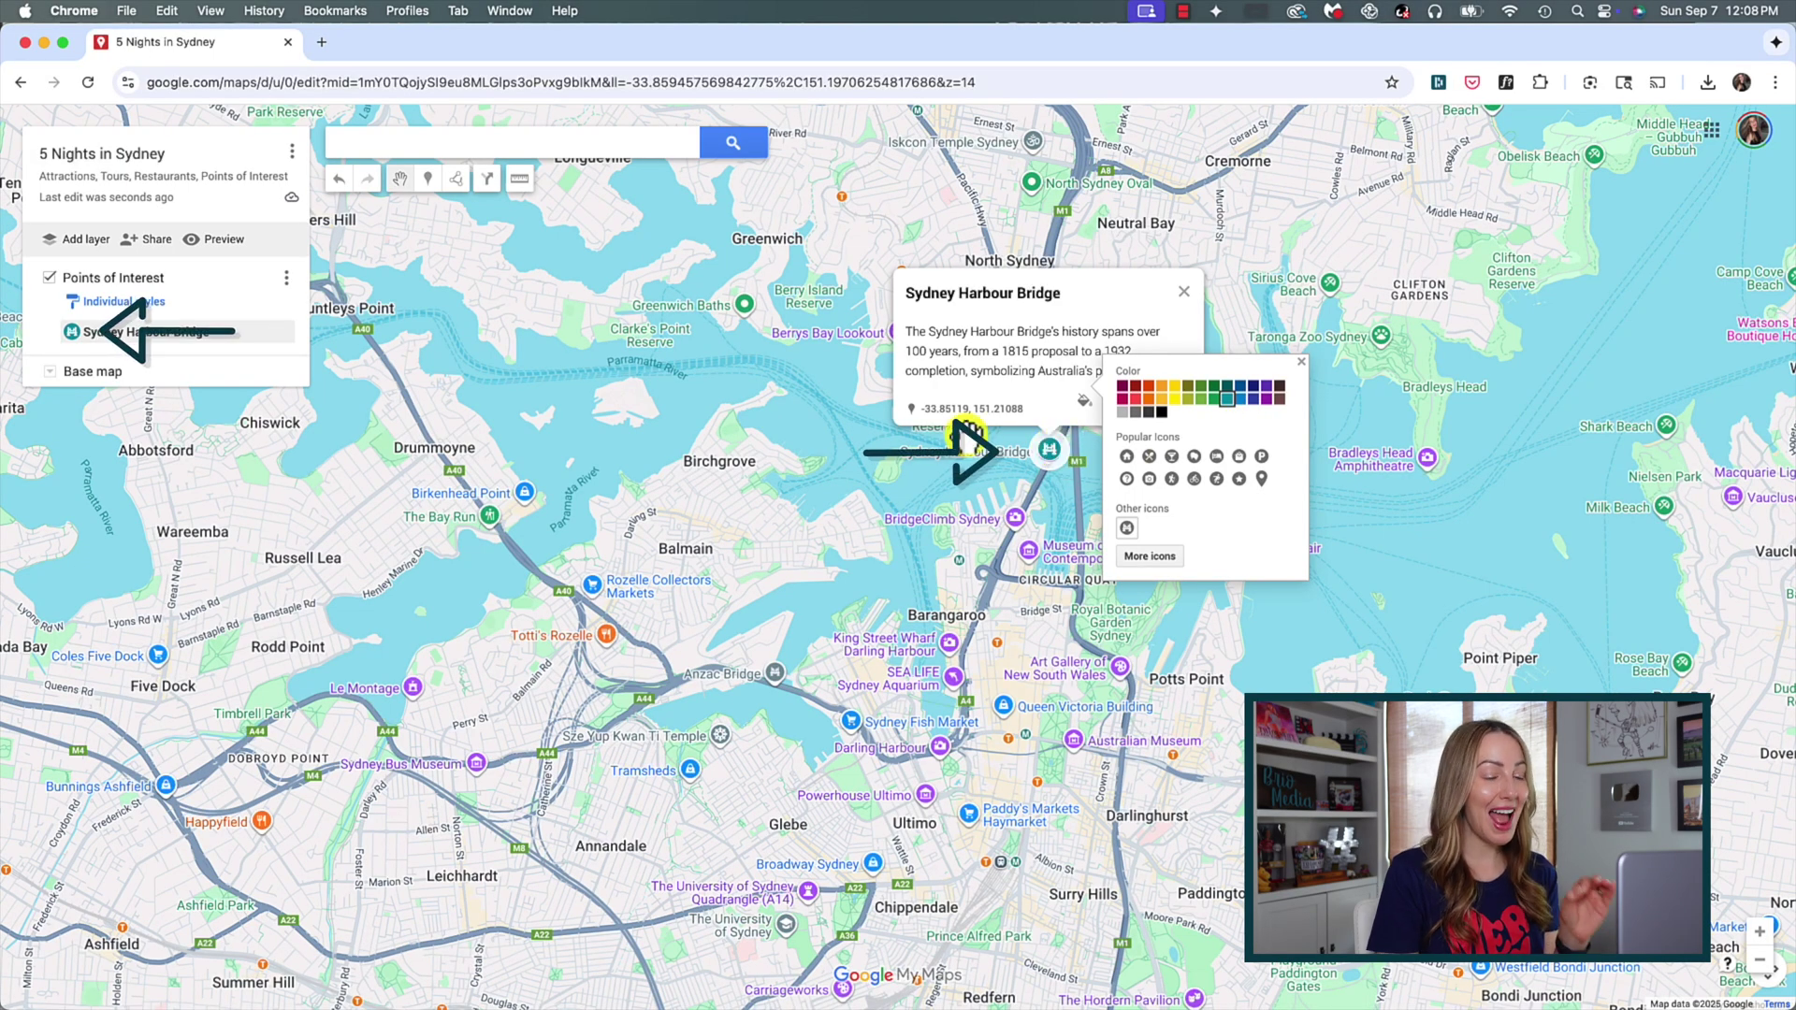
{"action": "mouse_move", "coordinate": [73, 344]}
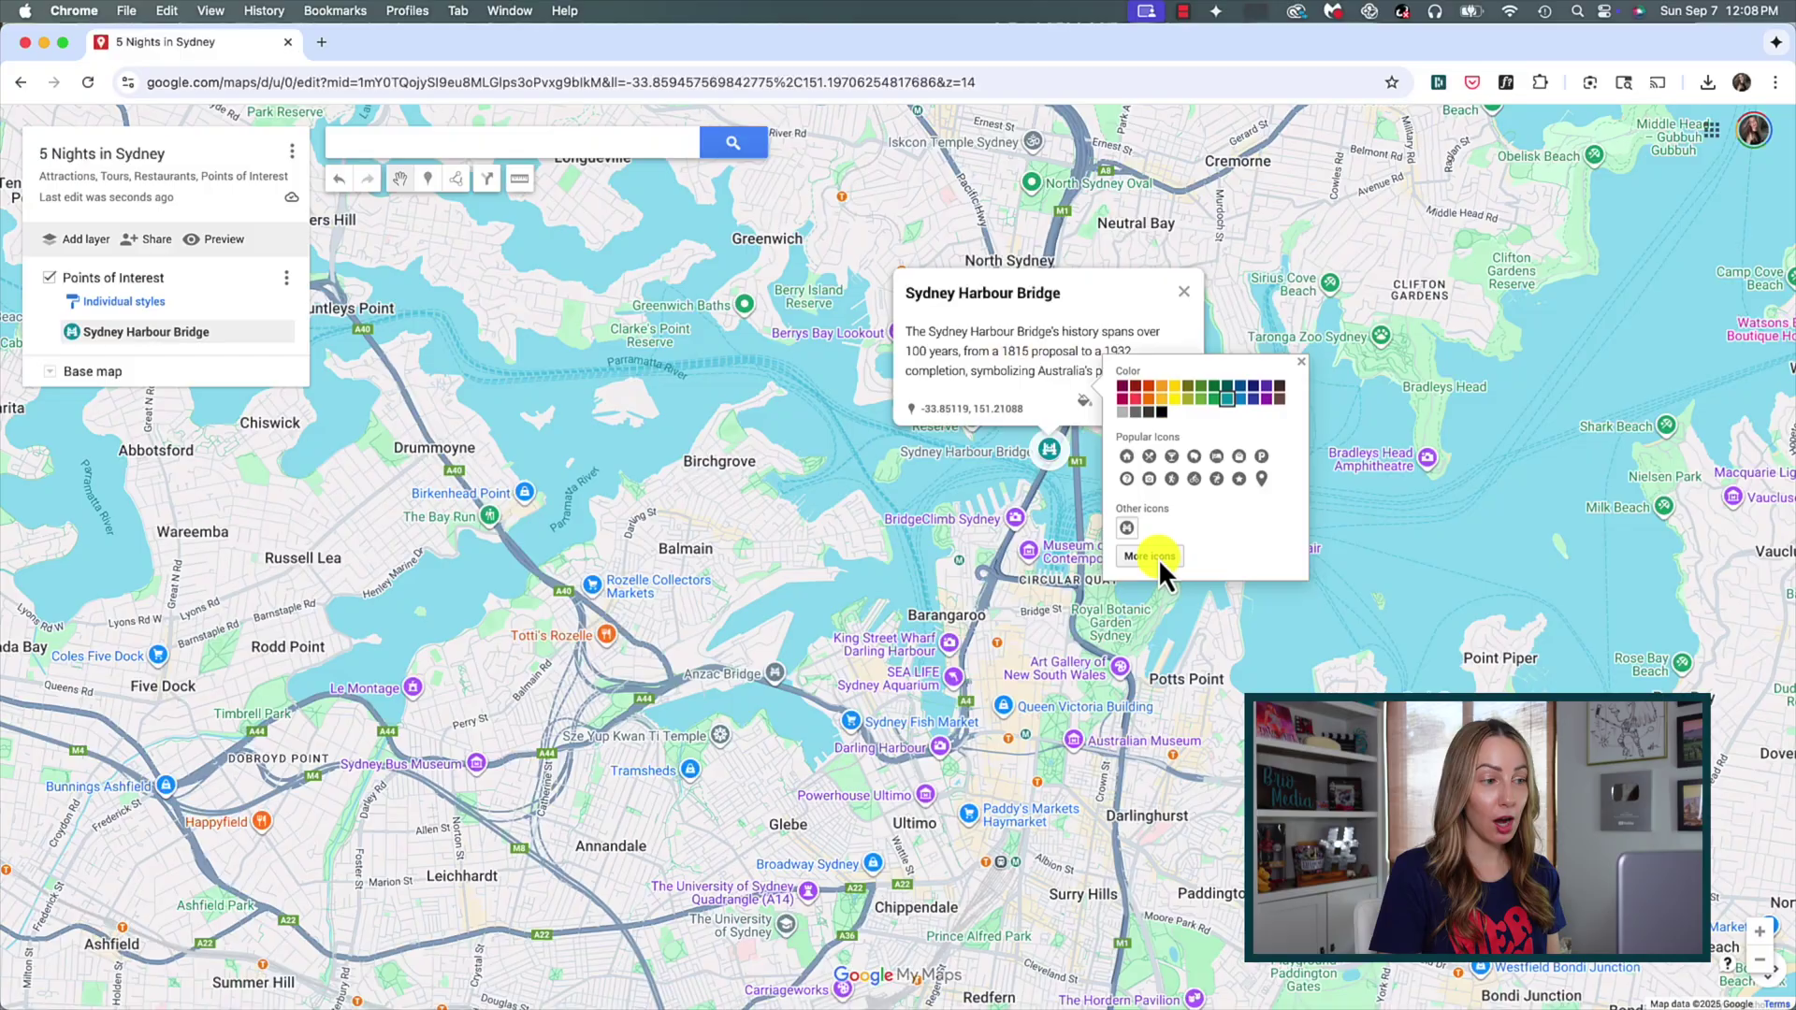
{"action": "left_click", "coordinate": [1301, 361]}
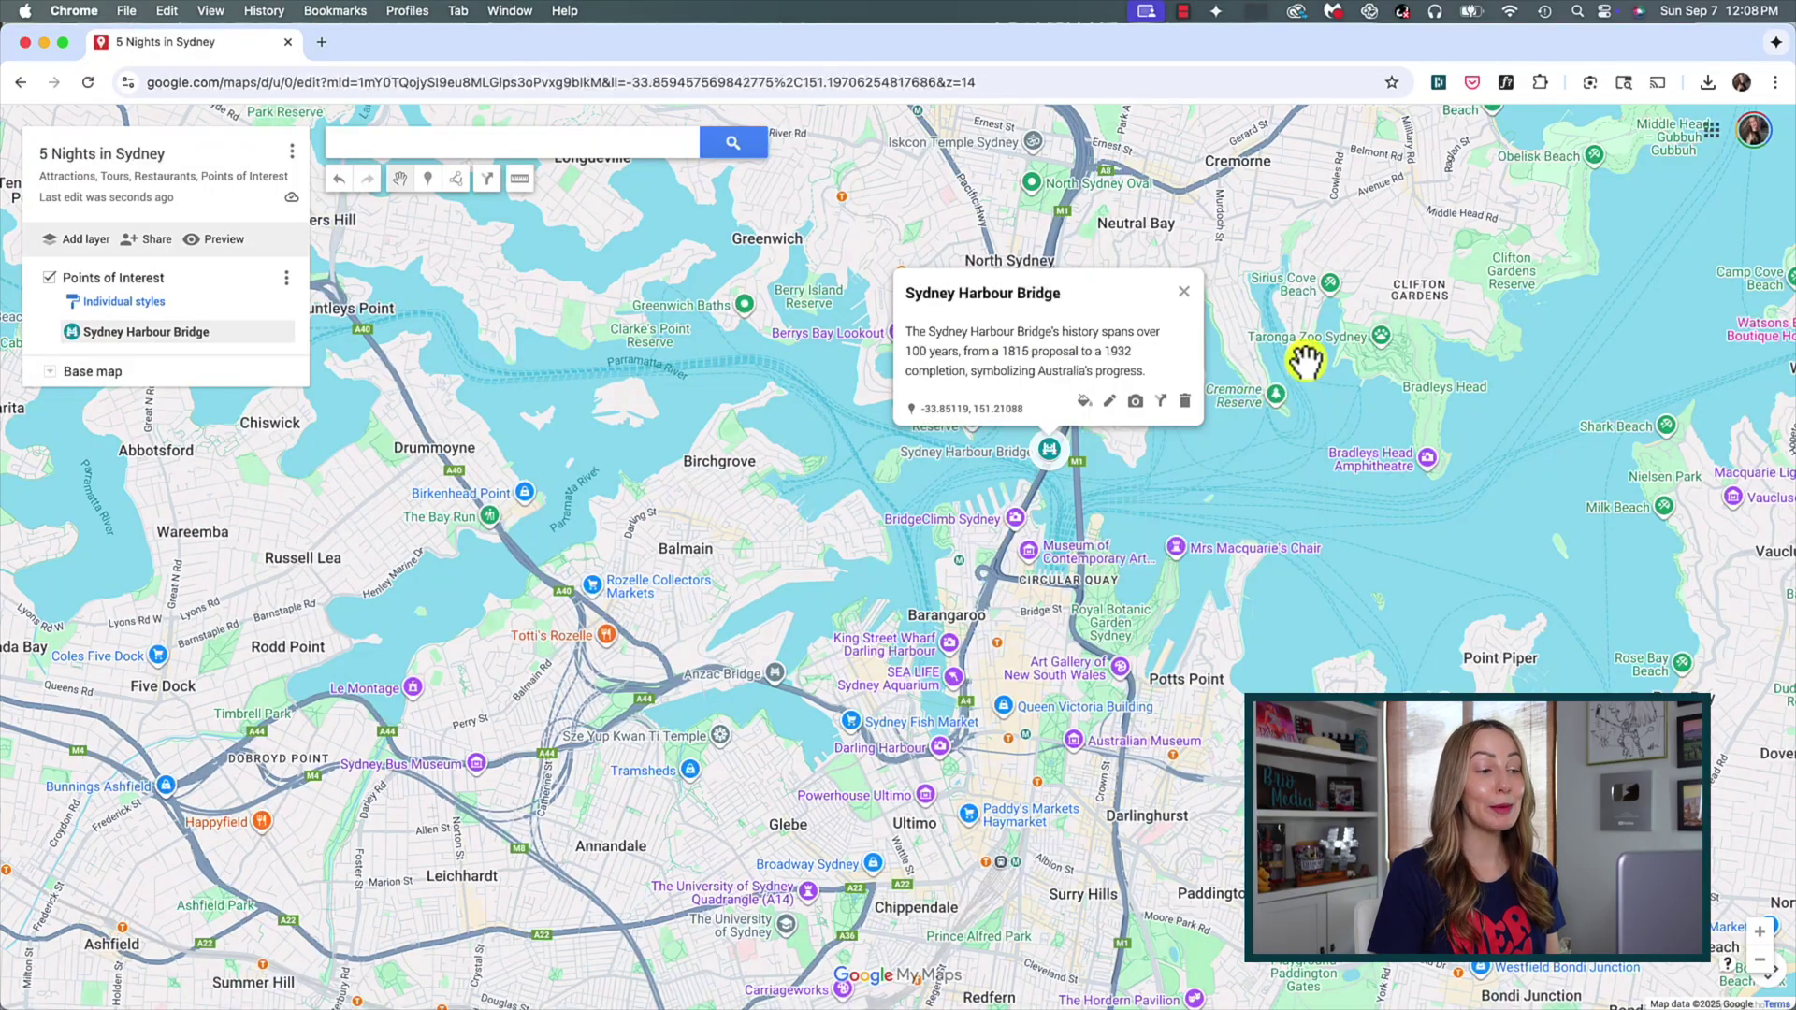
- Attach a night photo found by a Google Images search for 'sydney harbour bridge' to the bridge marker
{"action": "left_click", "coordinate": [1141, 400]}
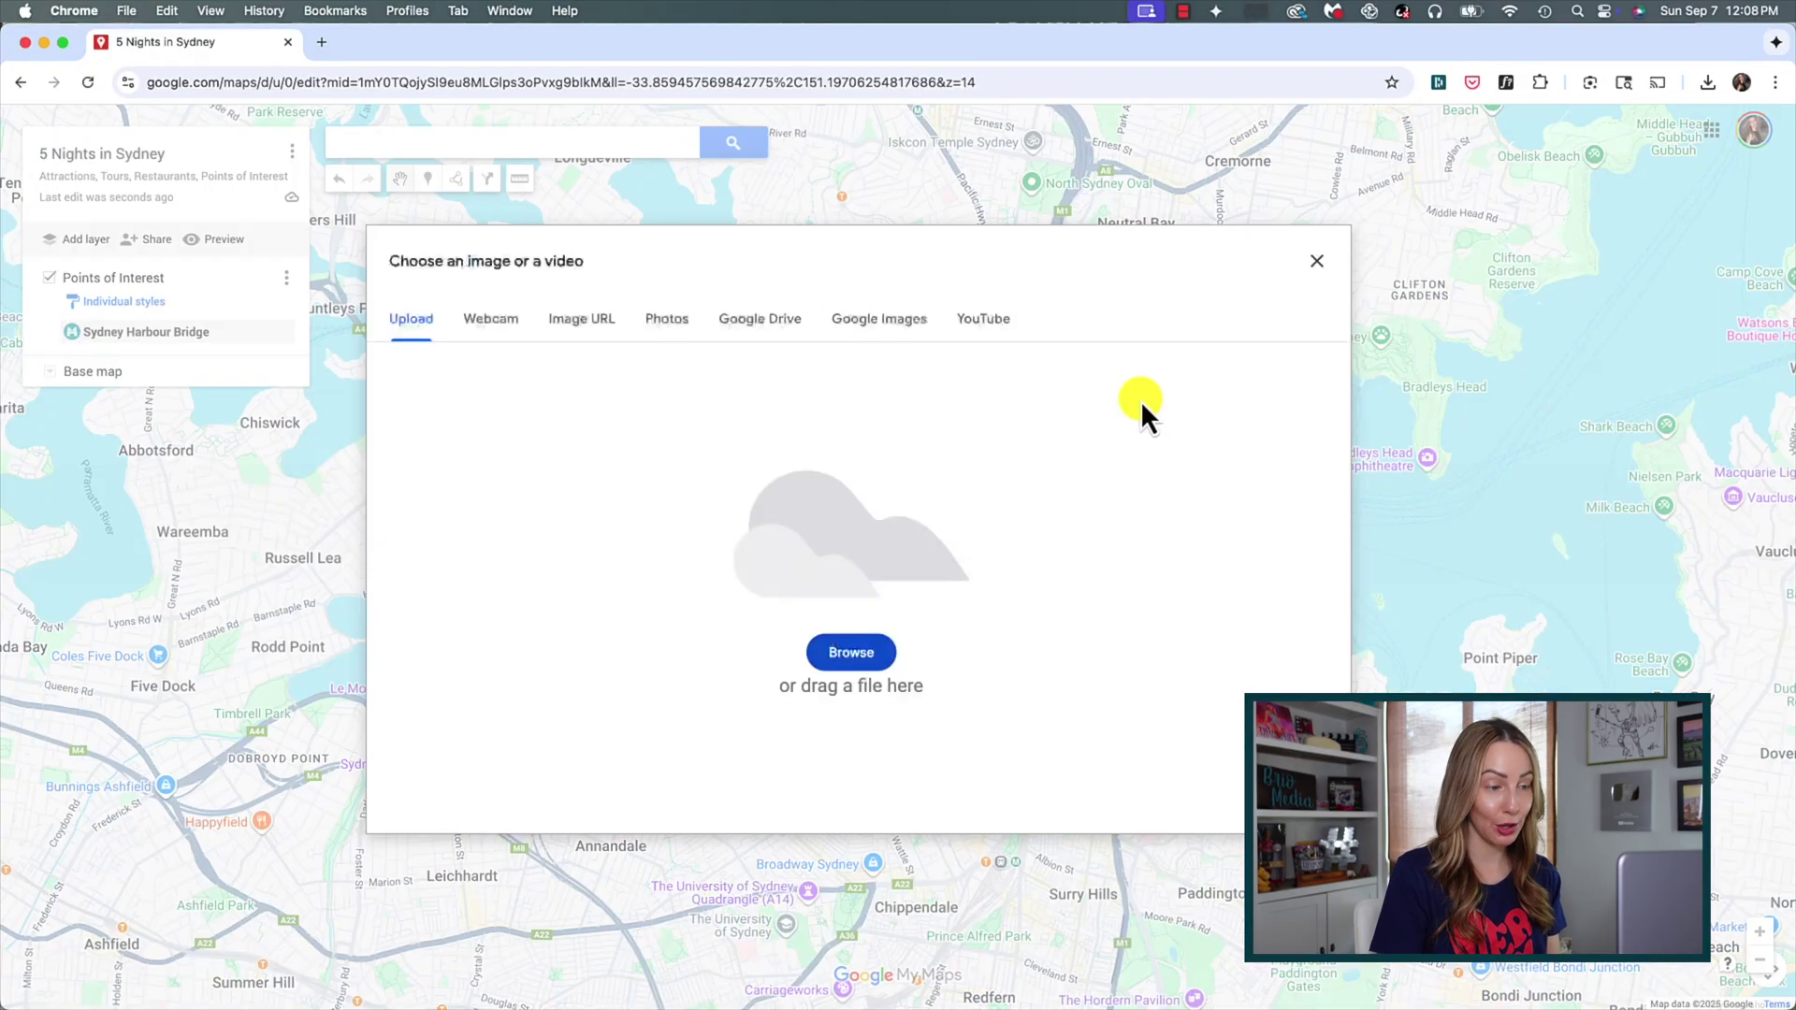
{"action": "left_click", "coordinate": [871, 326]}
{"action": "type", "text": "sydney harbour bridge"}
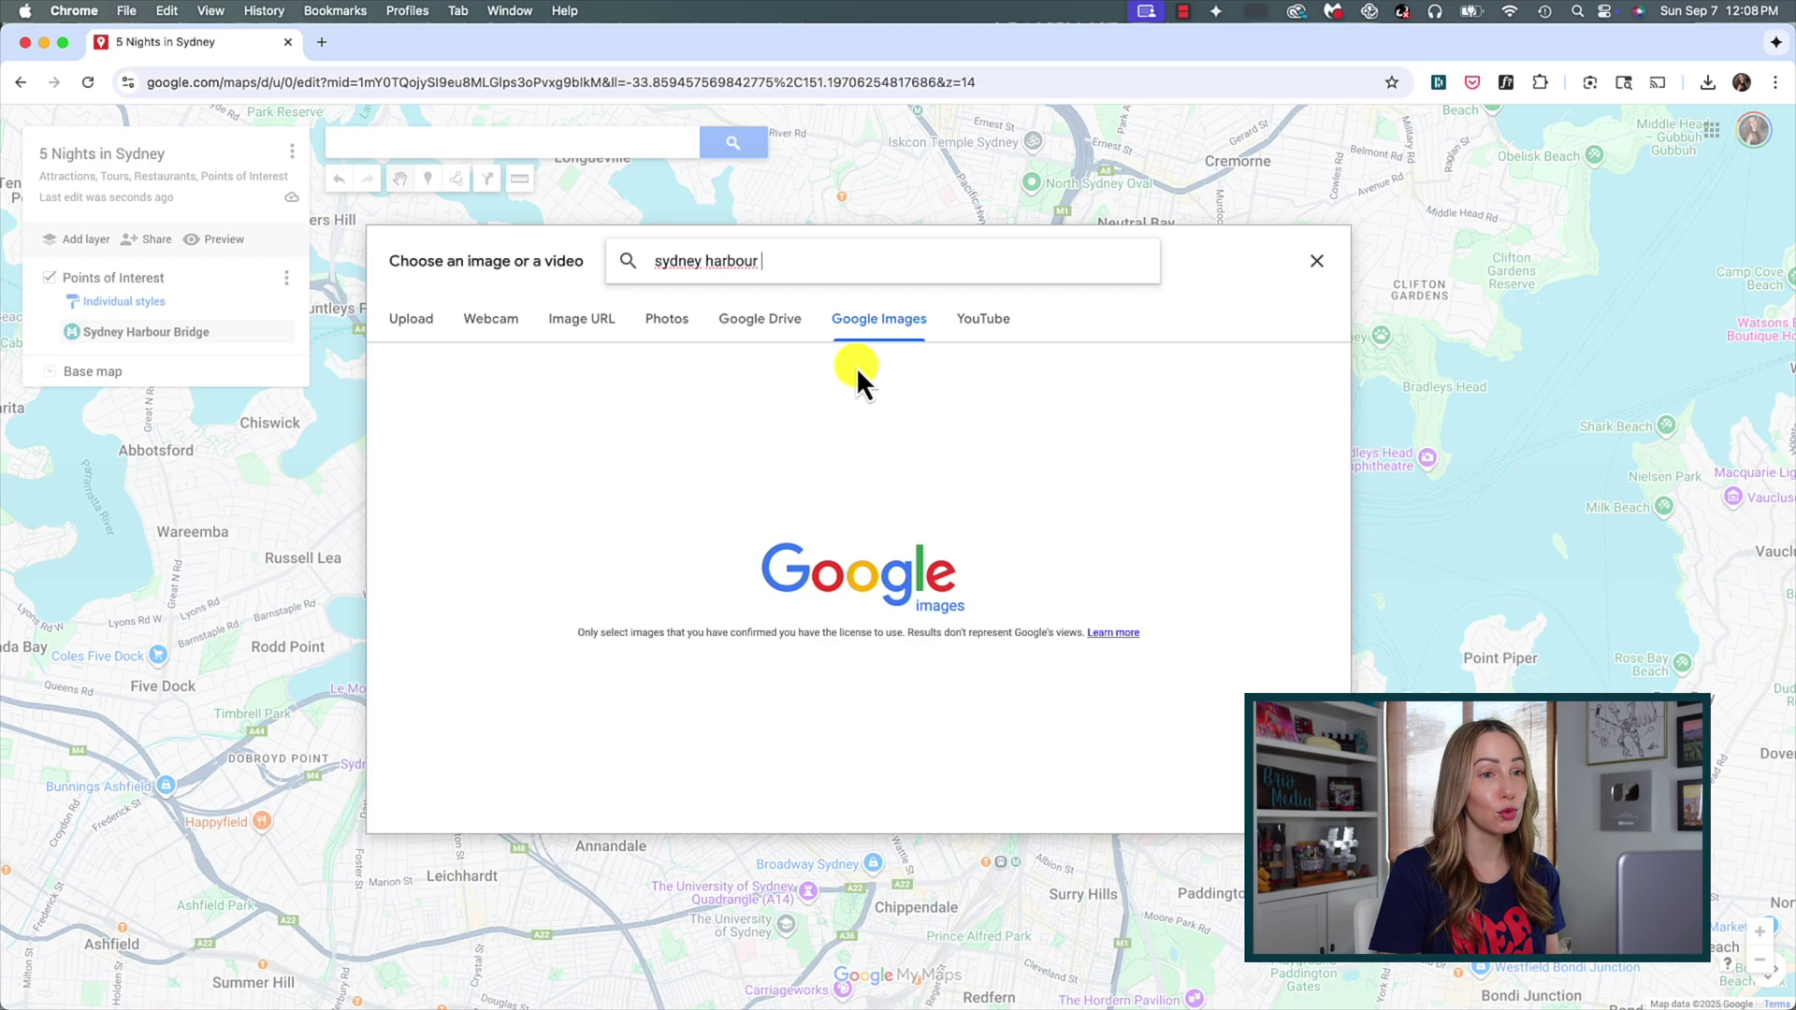
{"action": "key", "text": "Return"}
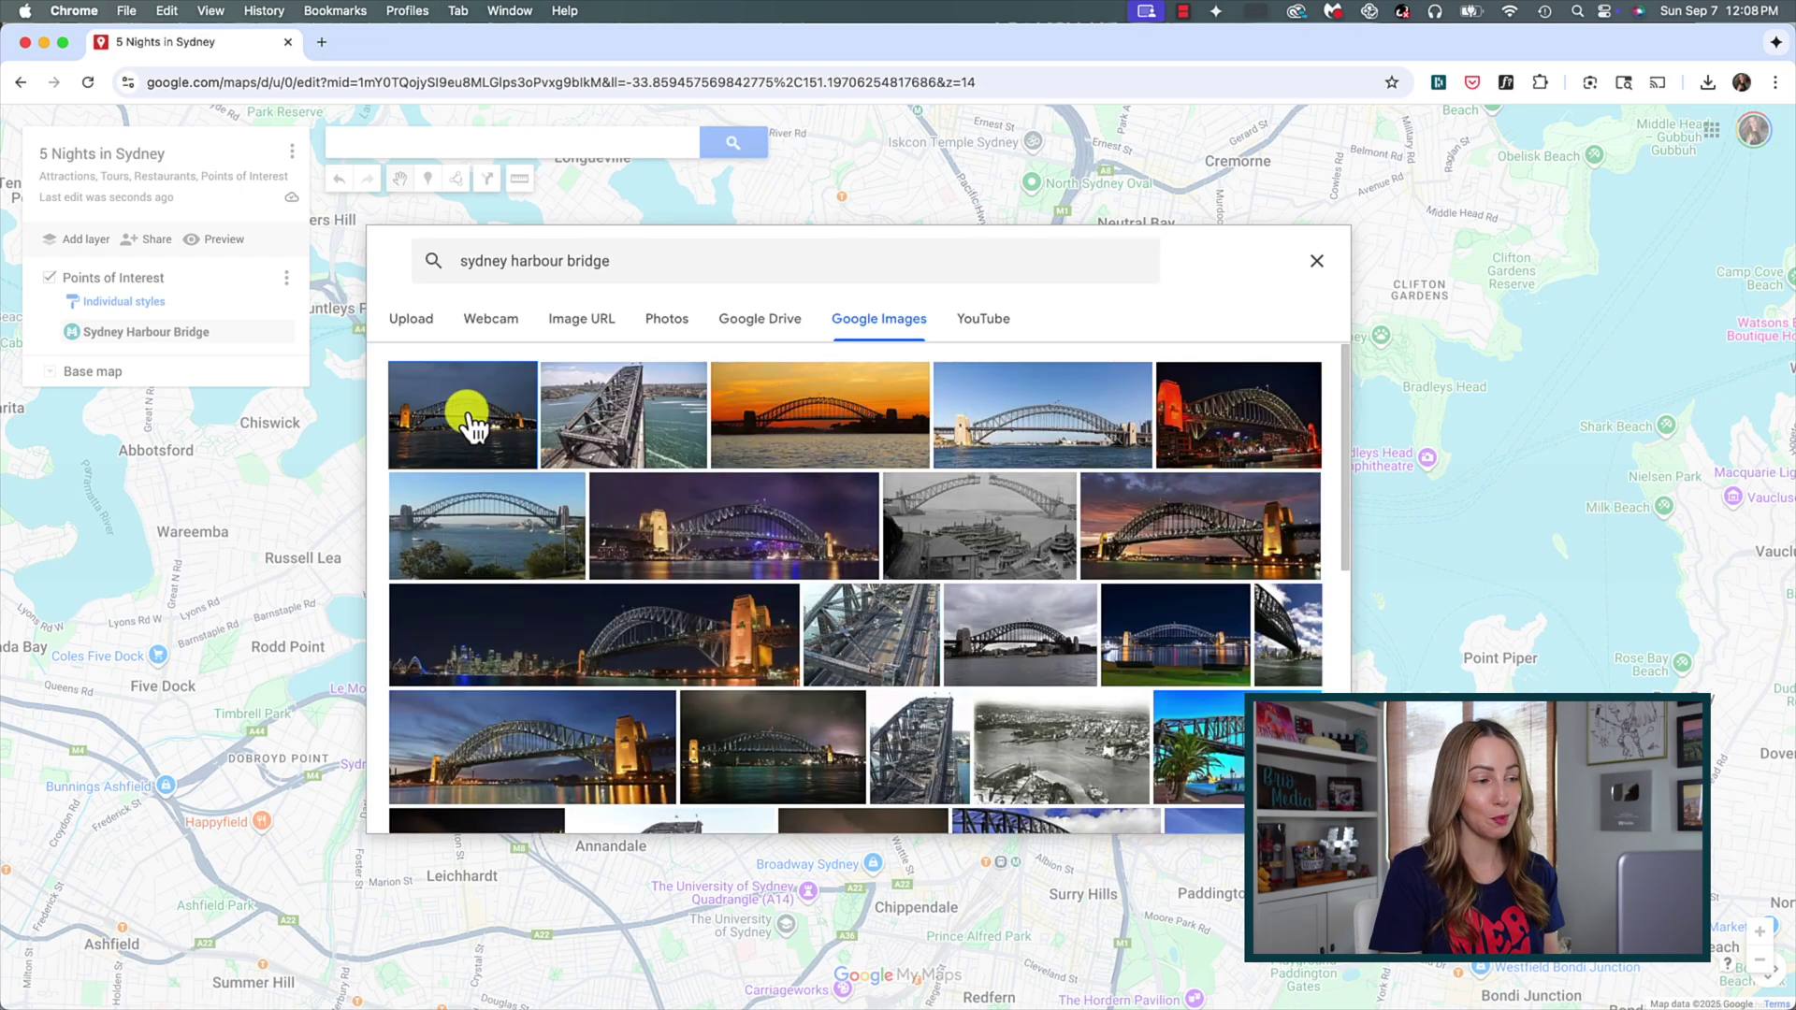
{"action": "left_click", "coordinate": [473, 413]}
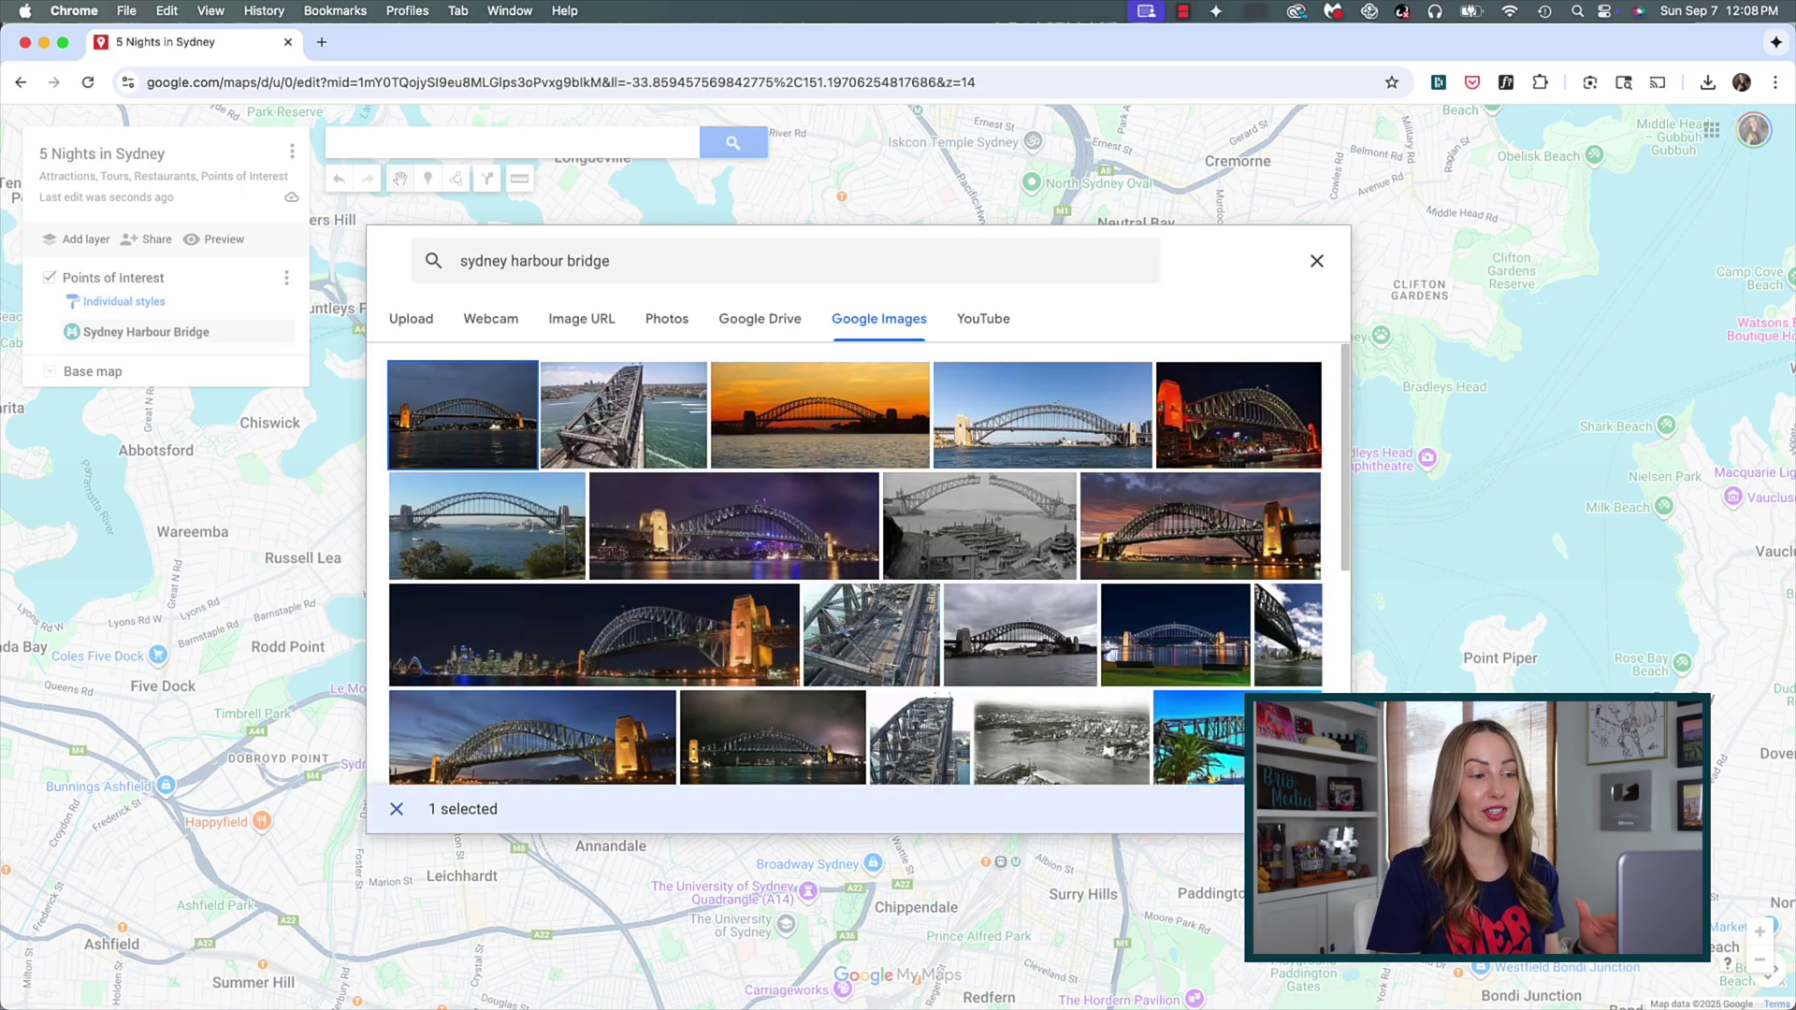
{"action": "left_click", "coordinate": [1301, 809]}
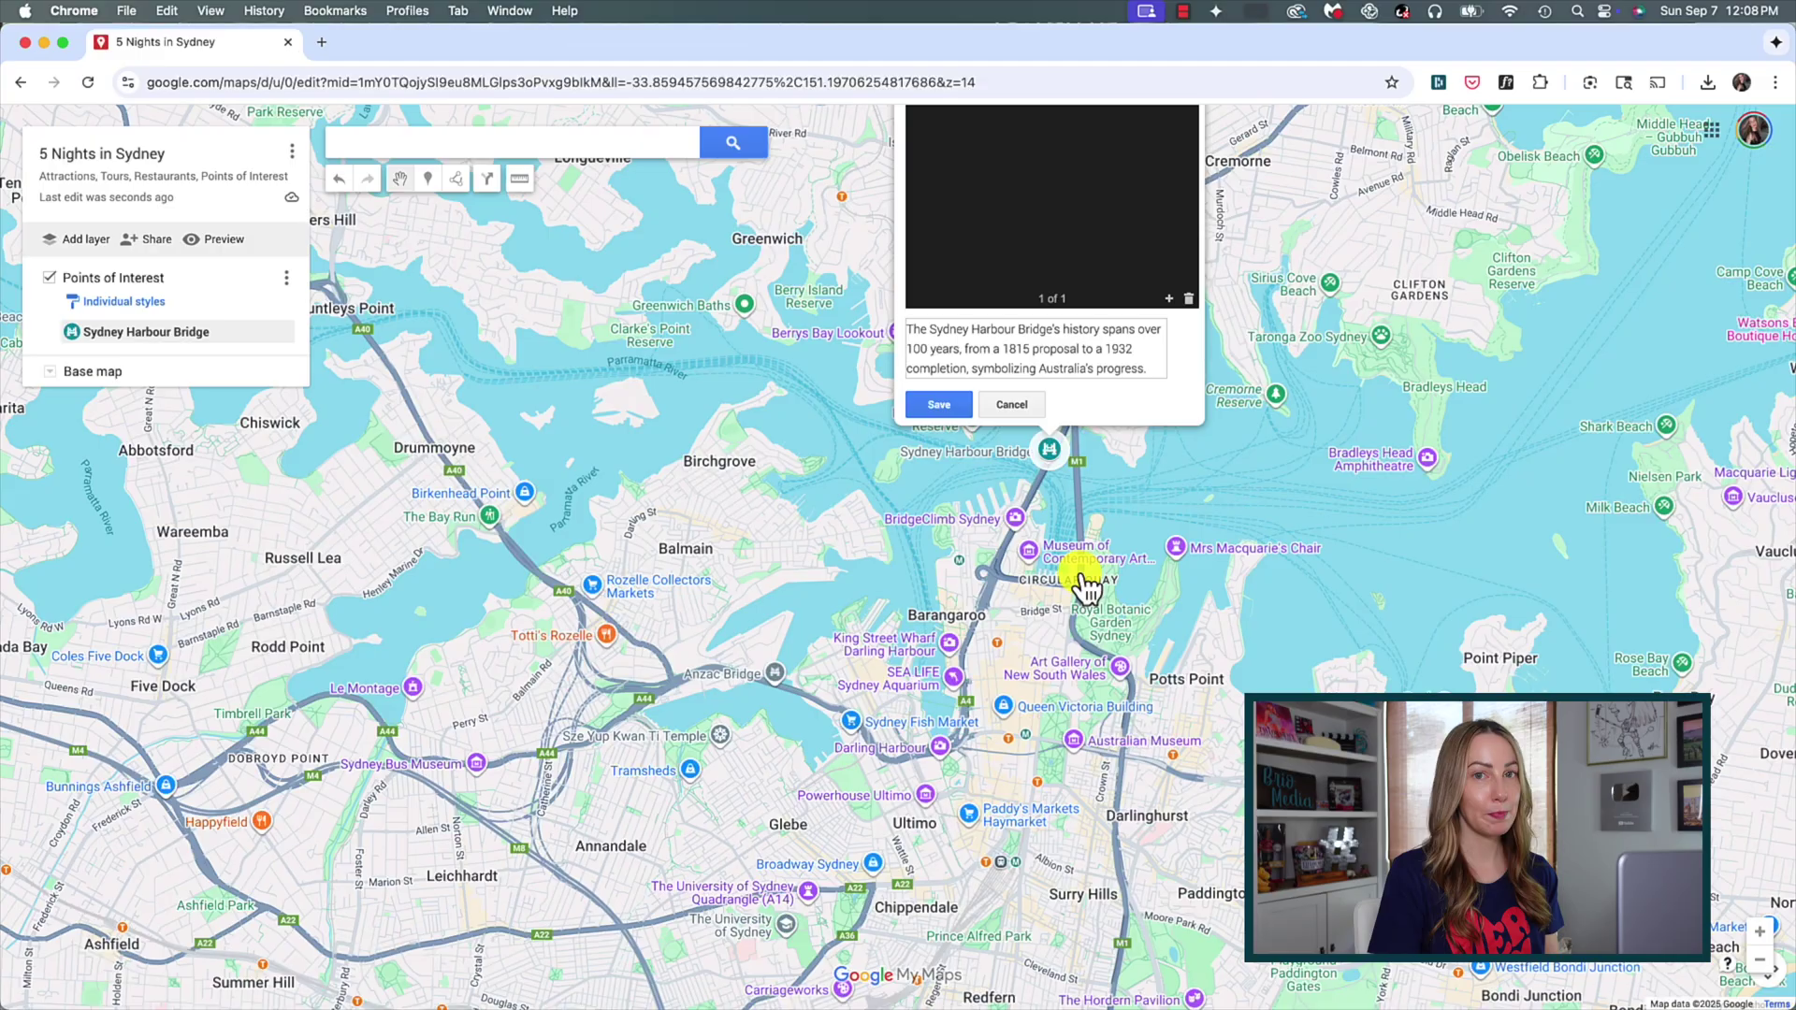
- Save the bridge marker with its photo, close its card, and refocus the map around it
{"action": "left_click", "coordinate": [943, 406]}
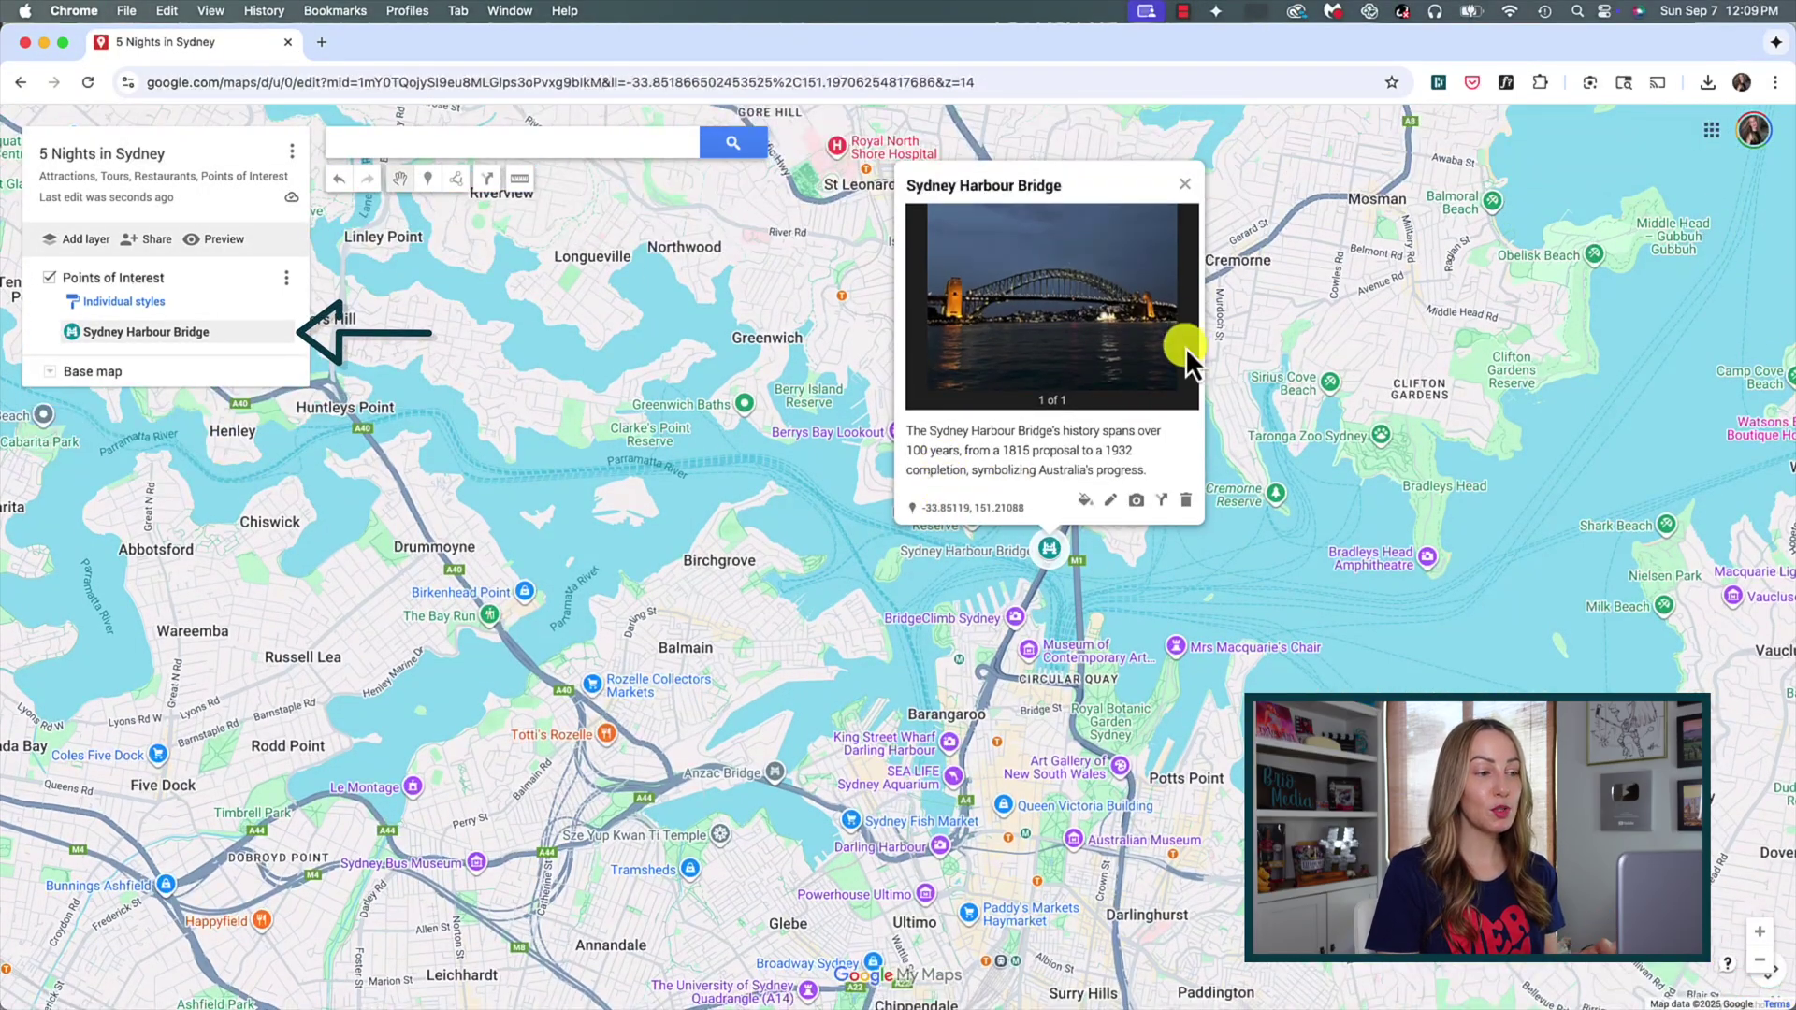
{"action": "left_click", "coordinate": [1187, 184]}
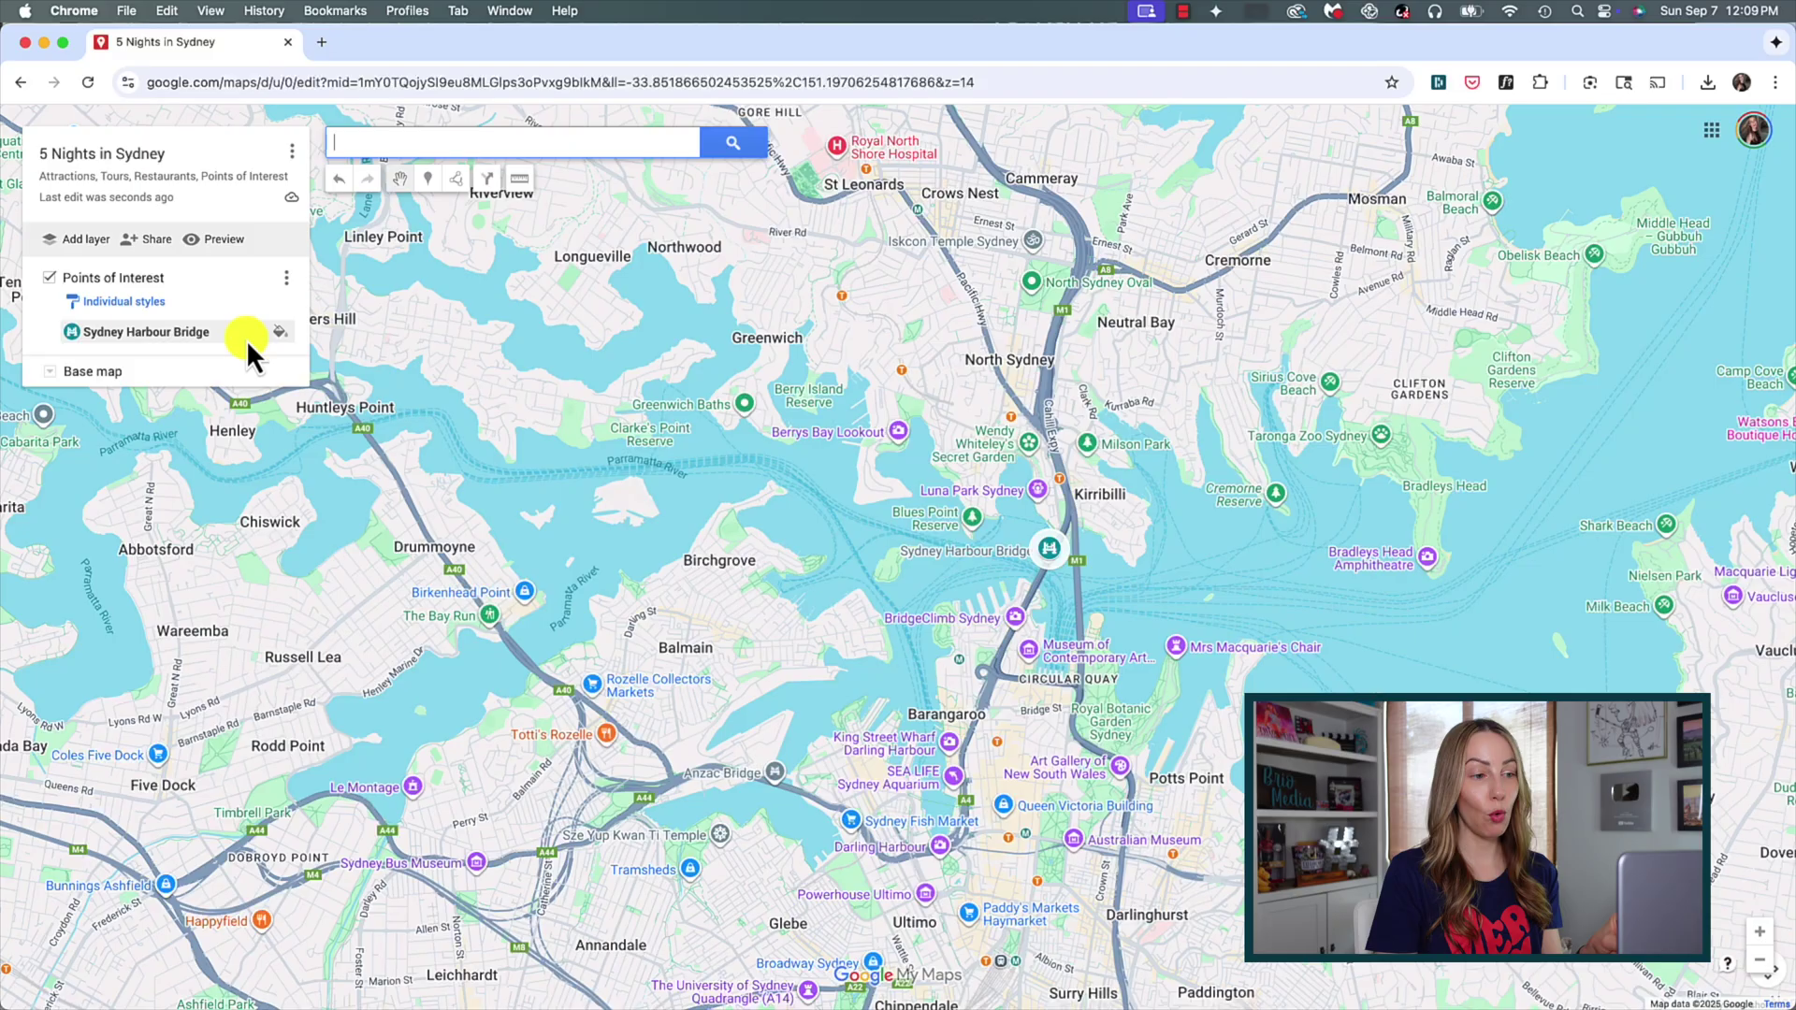
{"action": "left_click", "coordinate": [23, 84]}
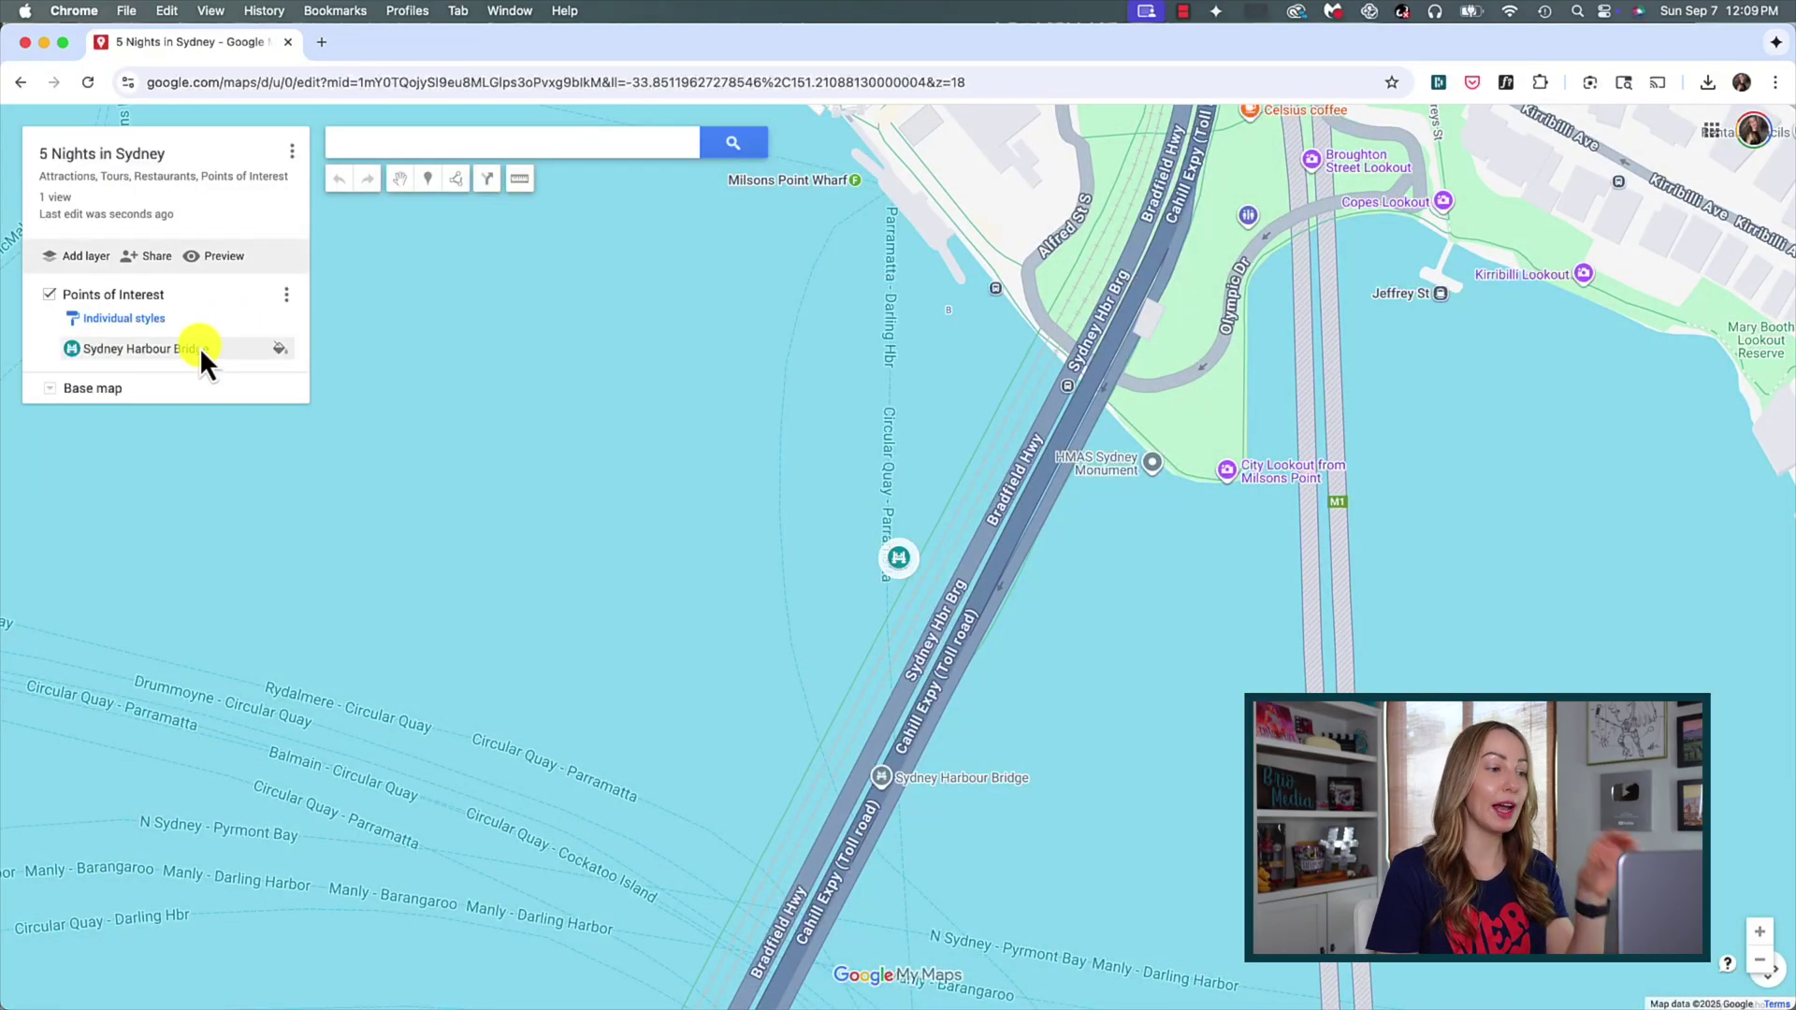
{"action": "scroll", "coordinate": [803, 416], "scroll_direction": "down", "scroll_amount": 1}
{"action": "scroll", "coordinate": [803, 416], "scroll_direction": "down", "scroll_amount": 2}
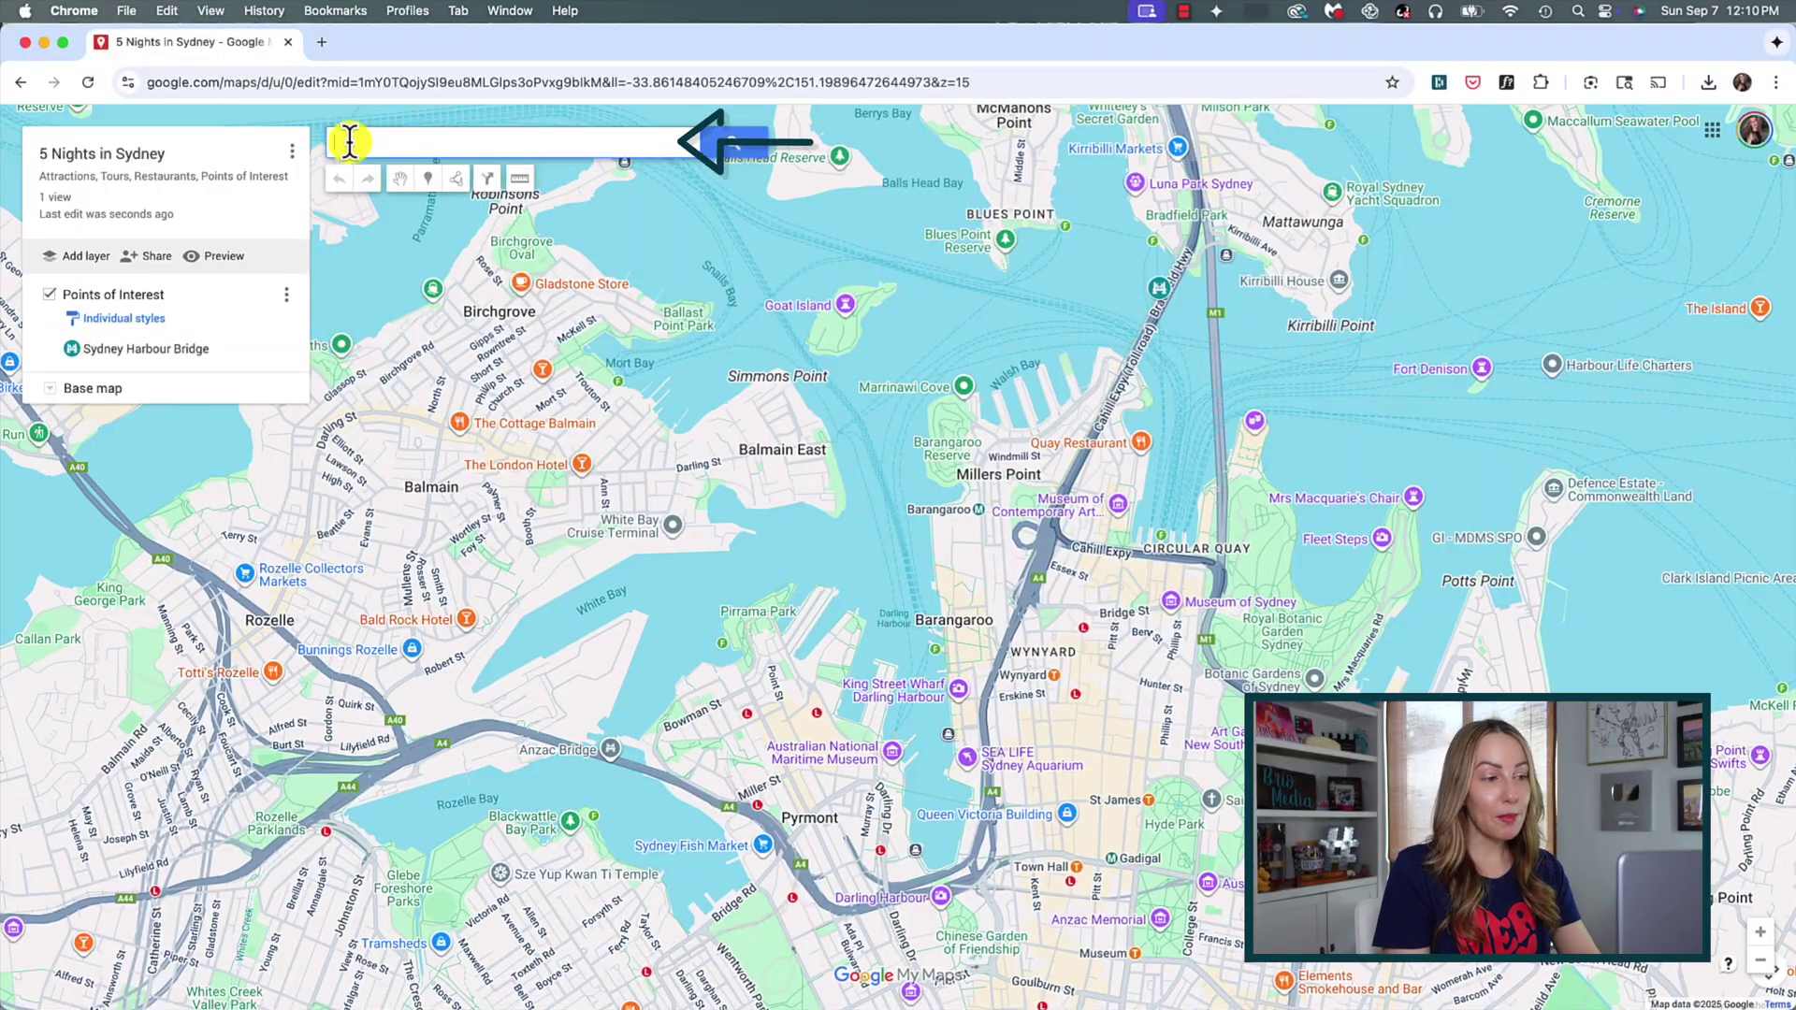
- Search for Bondi Beach and add it to the Points of Interest layer
{"action": "left_click", "coordinate": [349, 142]}
{"action": "type", "text": "Bondi"}
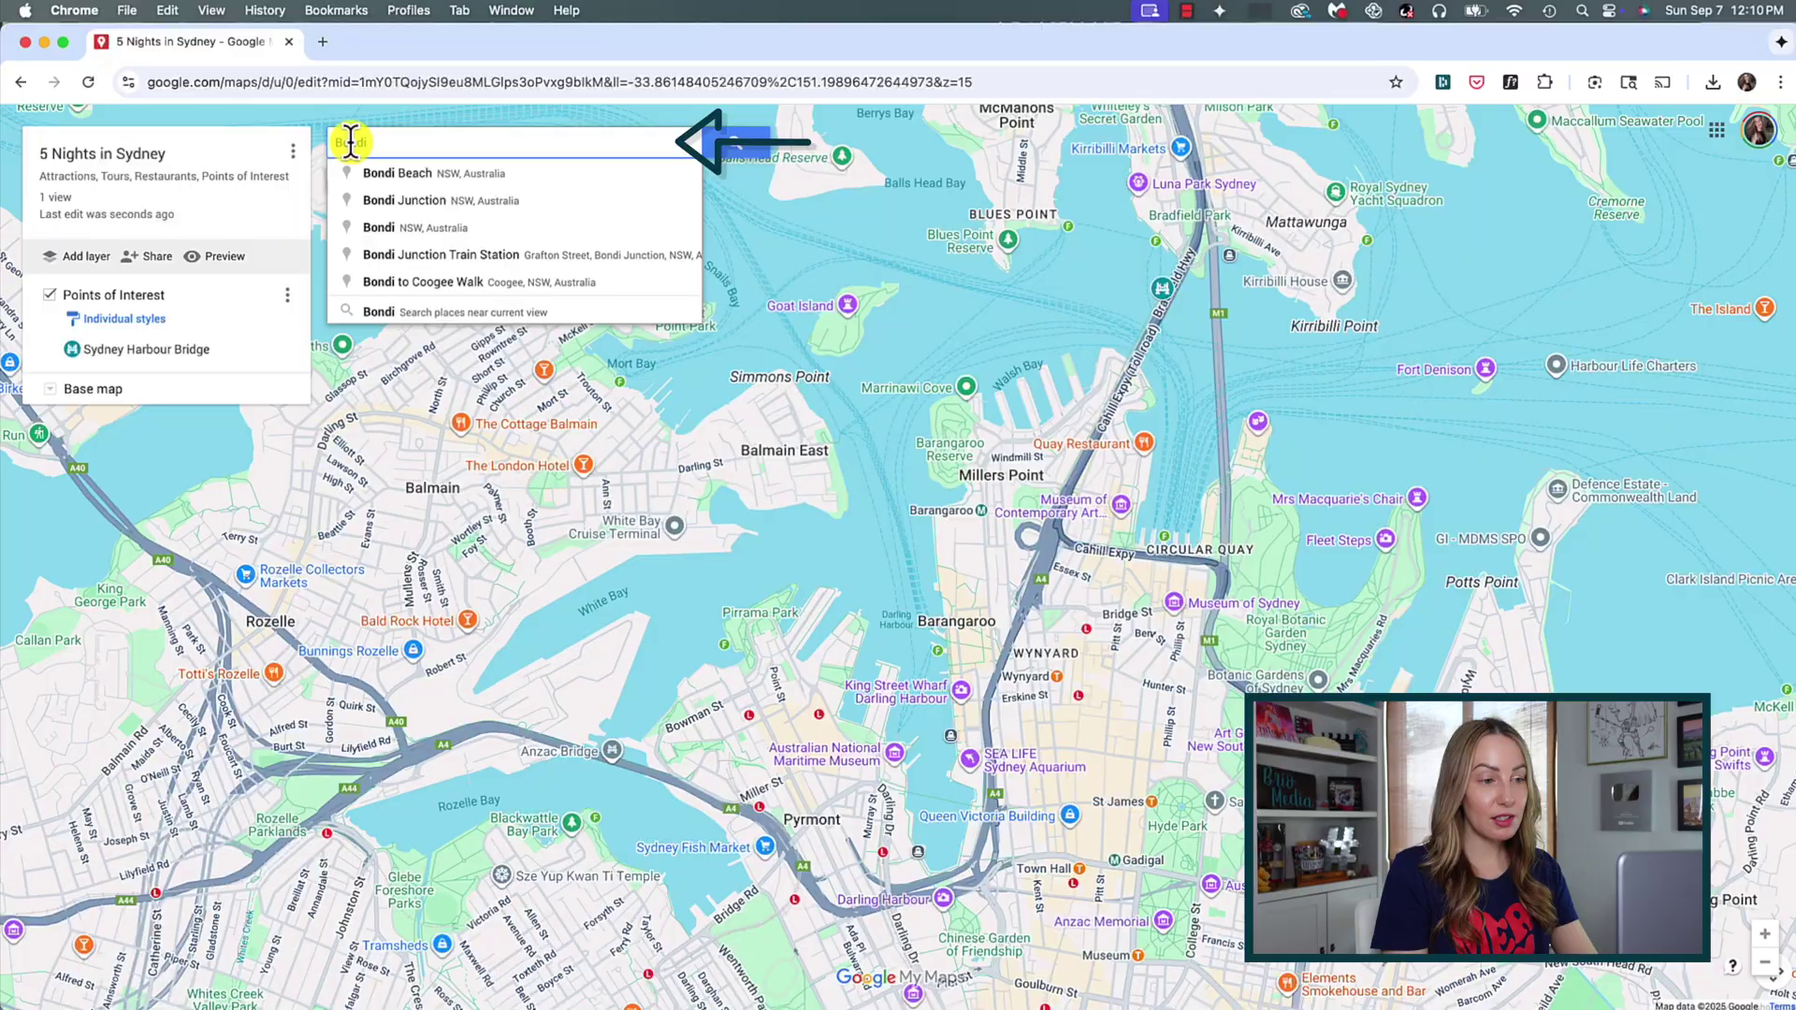
{"action": "left_click", "coordinate": [412, 174]}
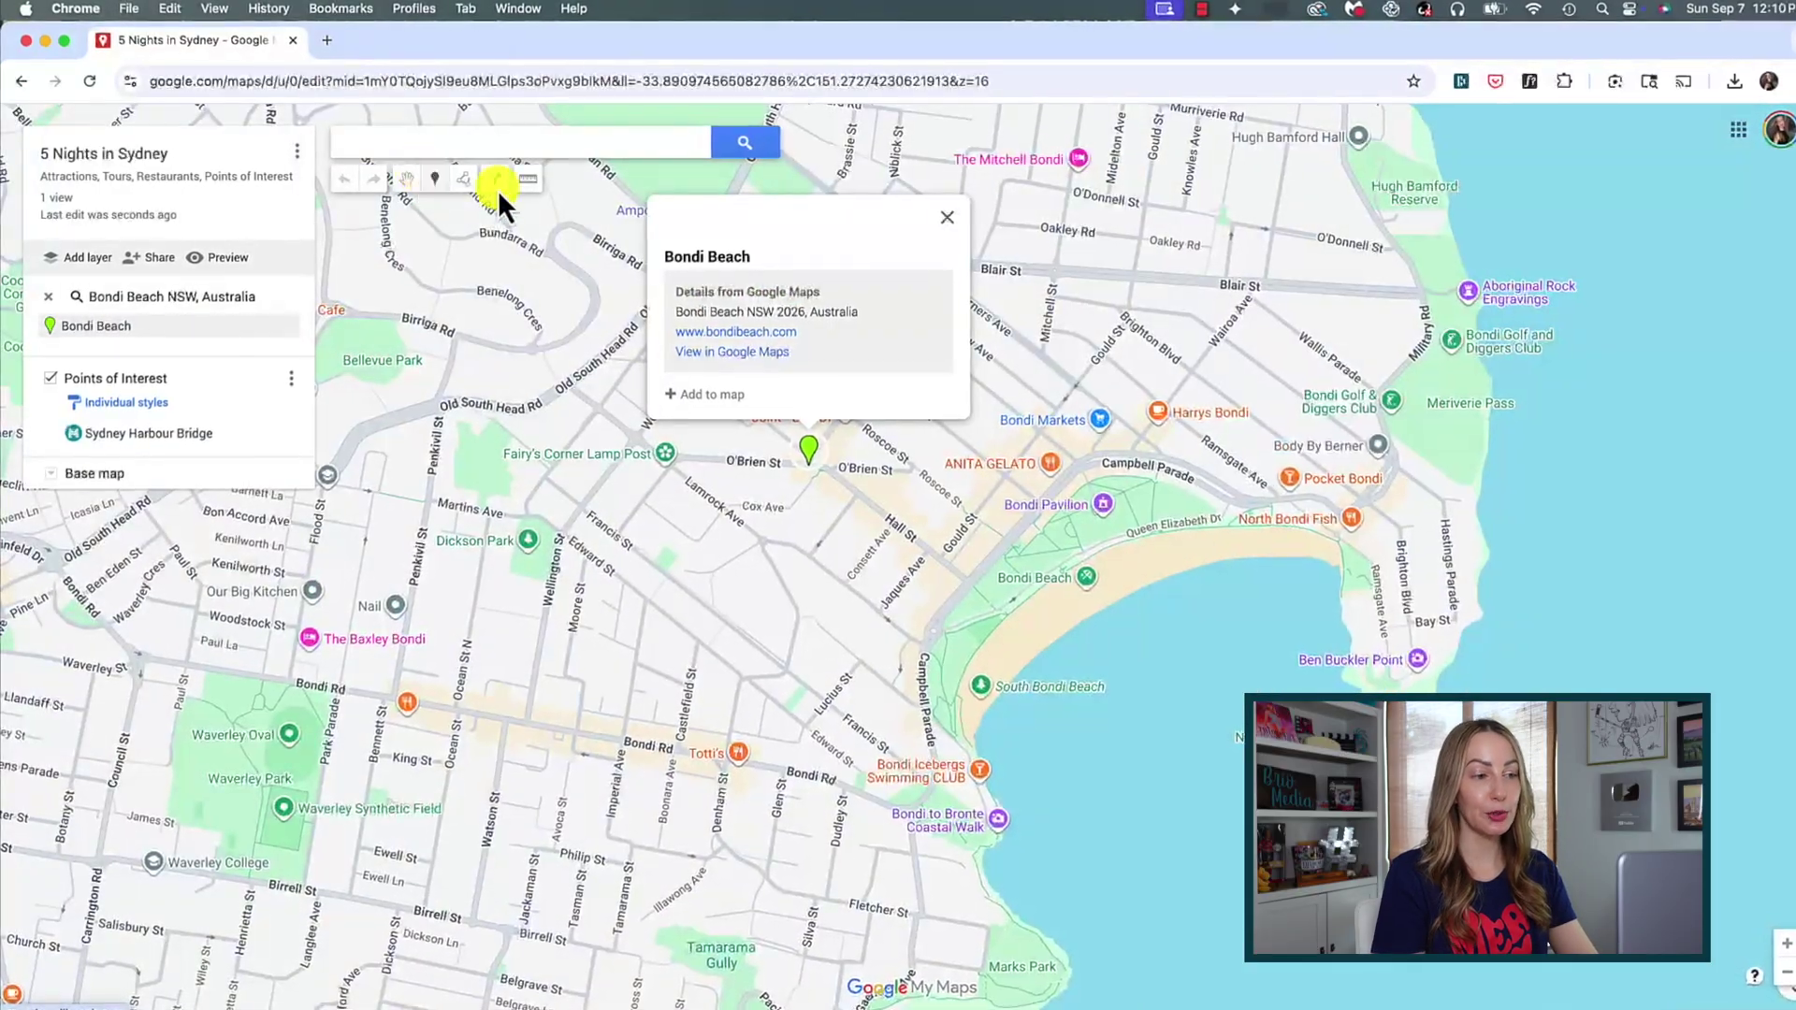
{"action": "left_click", "coordinate": [721, 397]}
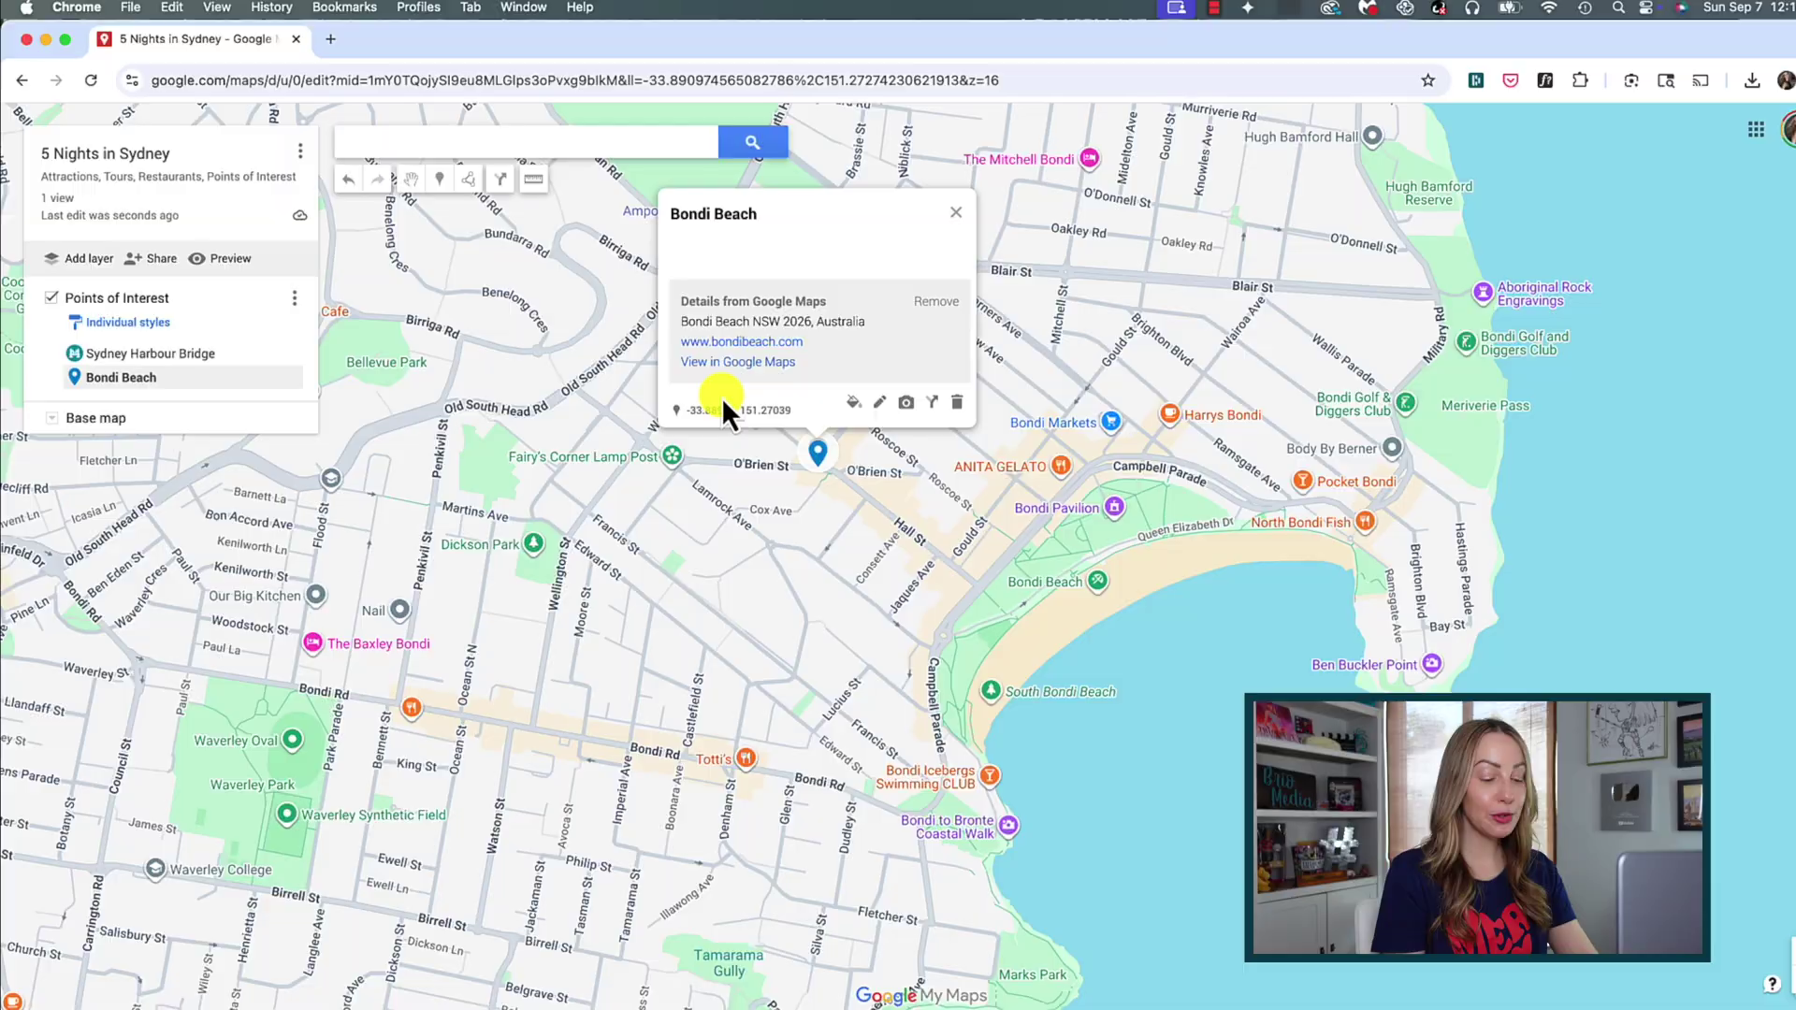
- Make the Bondi Beach marker yellow with a new icon, save its details, and close the card
{"action": "left_click", "coordinate": [847, 401]}
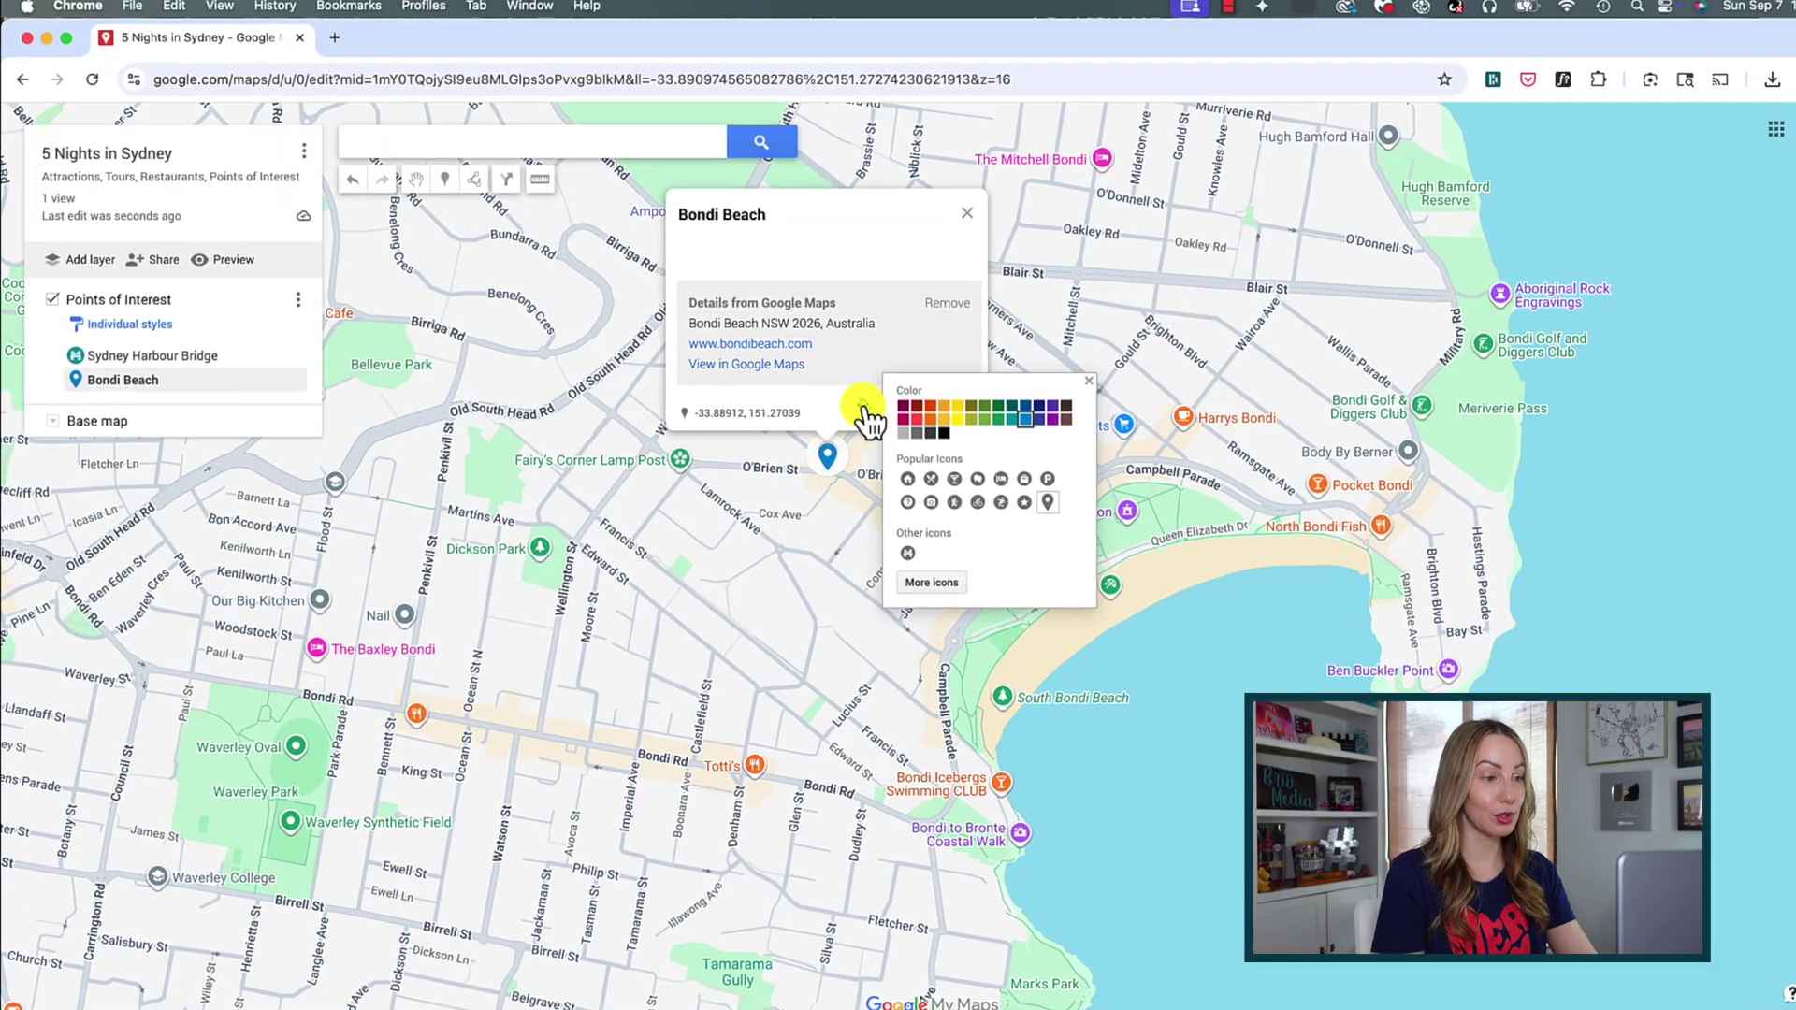
{"action": "left_click", "coordinate": [952, 423]}
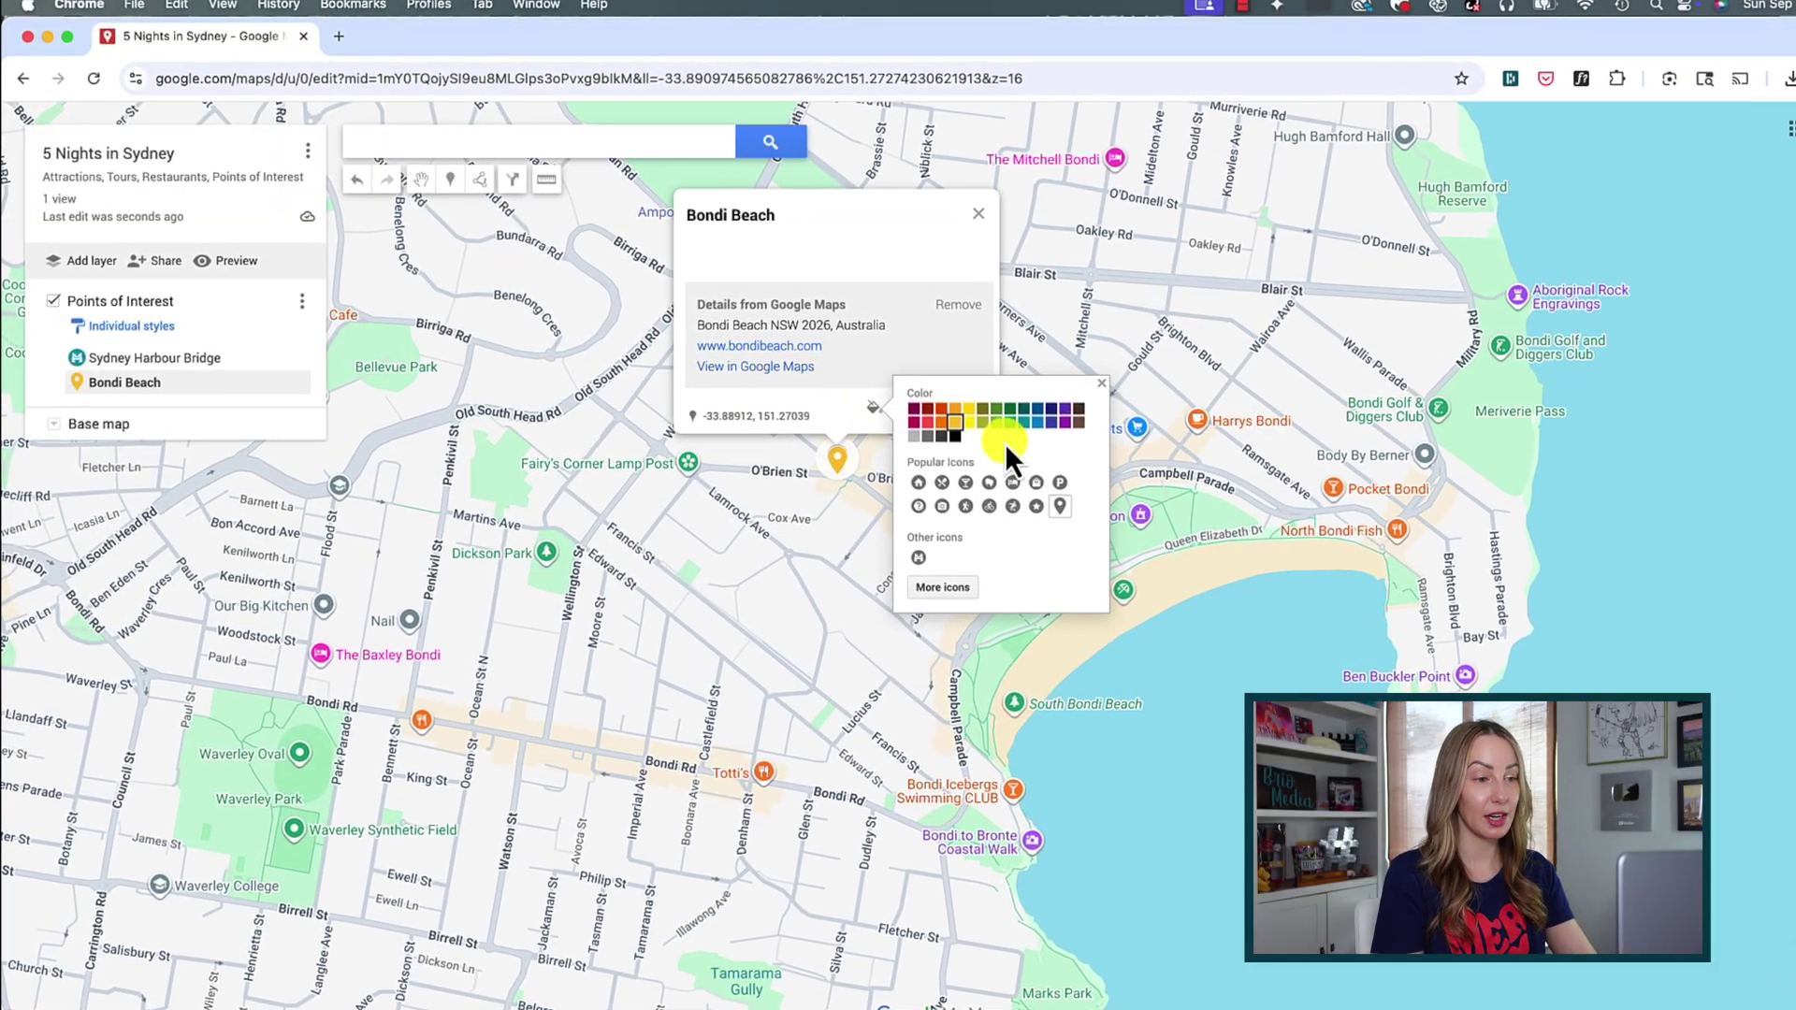
{"action": "left_click", "coordinate": [1009, 481]}
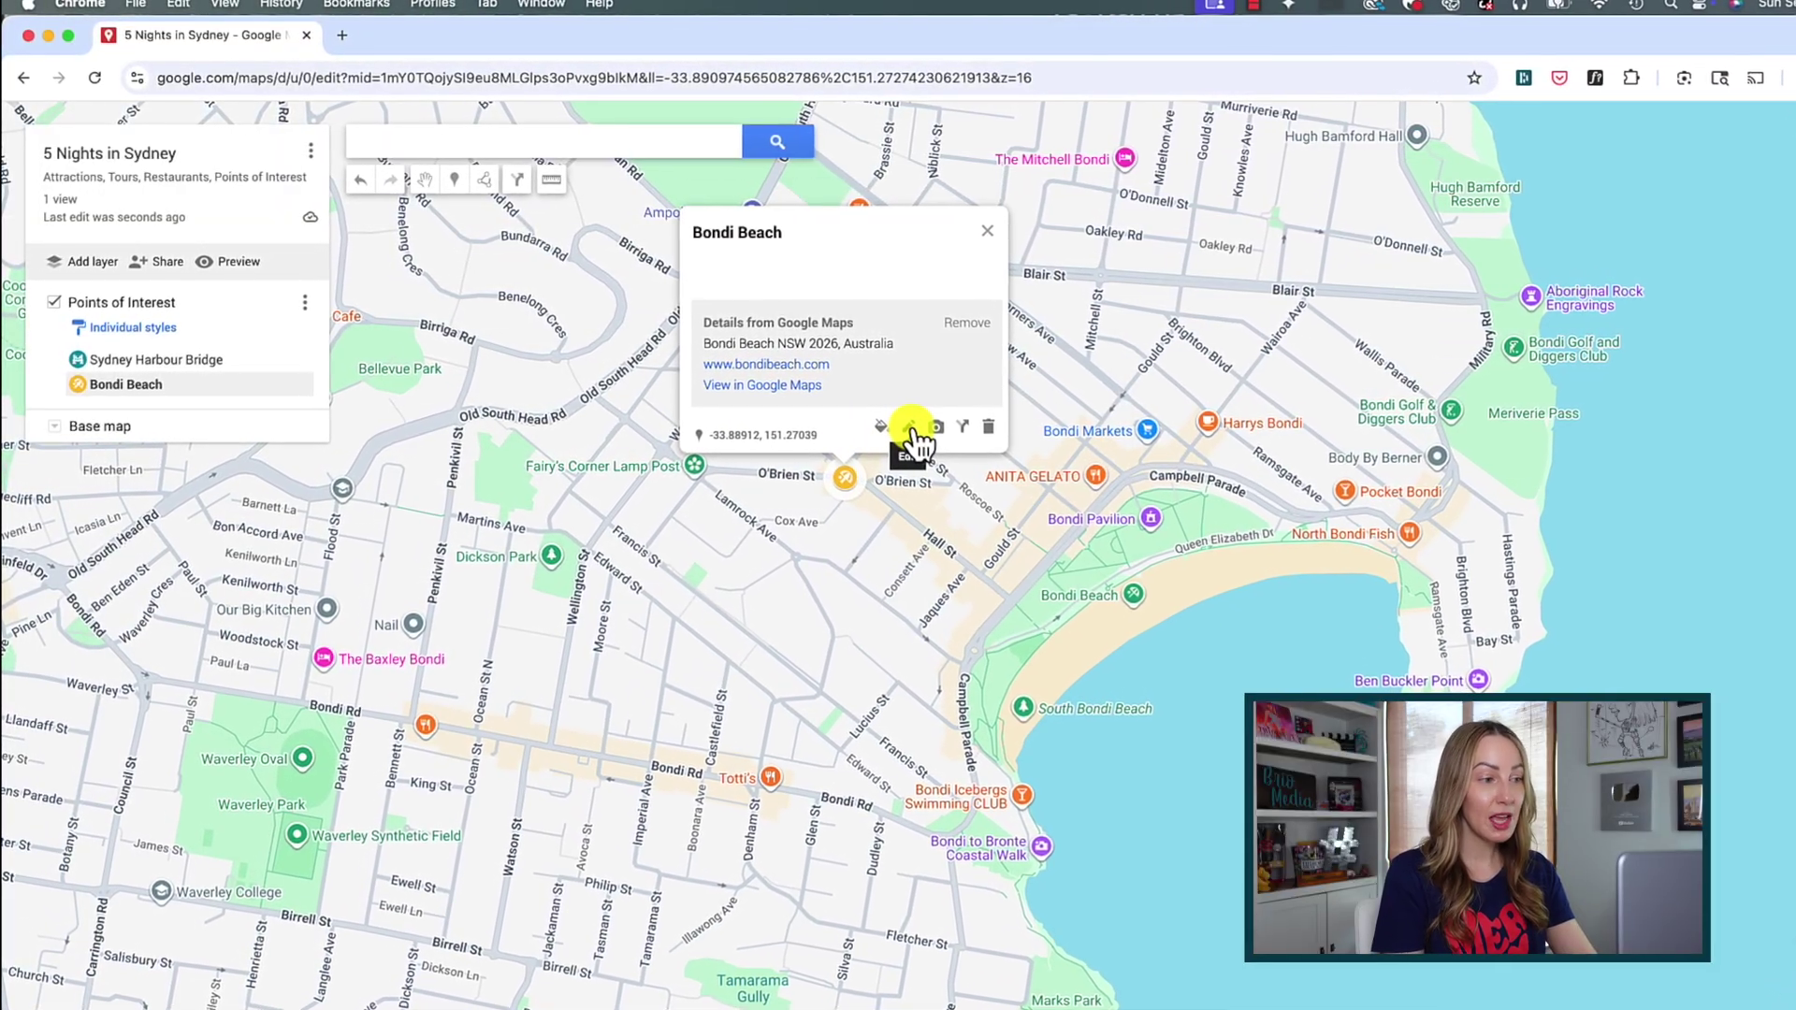
{"action": "left_click", "coordinate": [910, 428]}
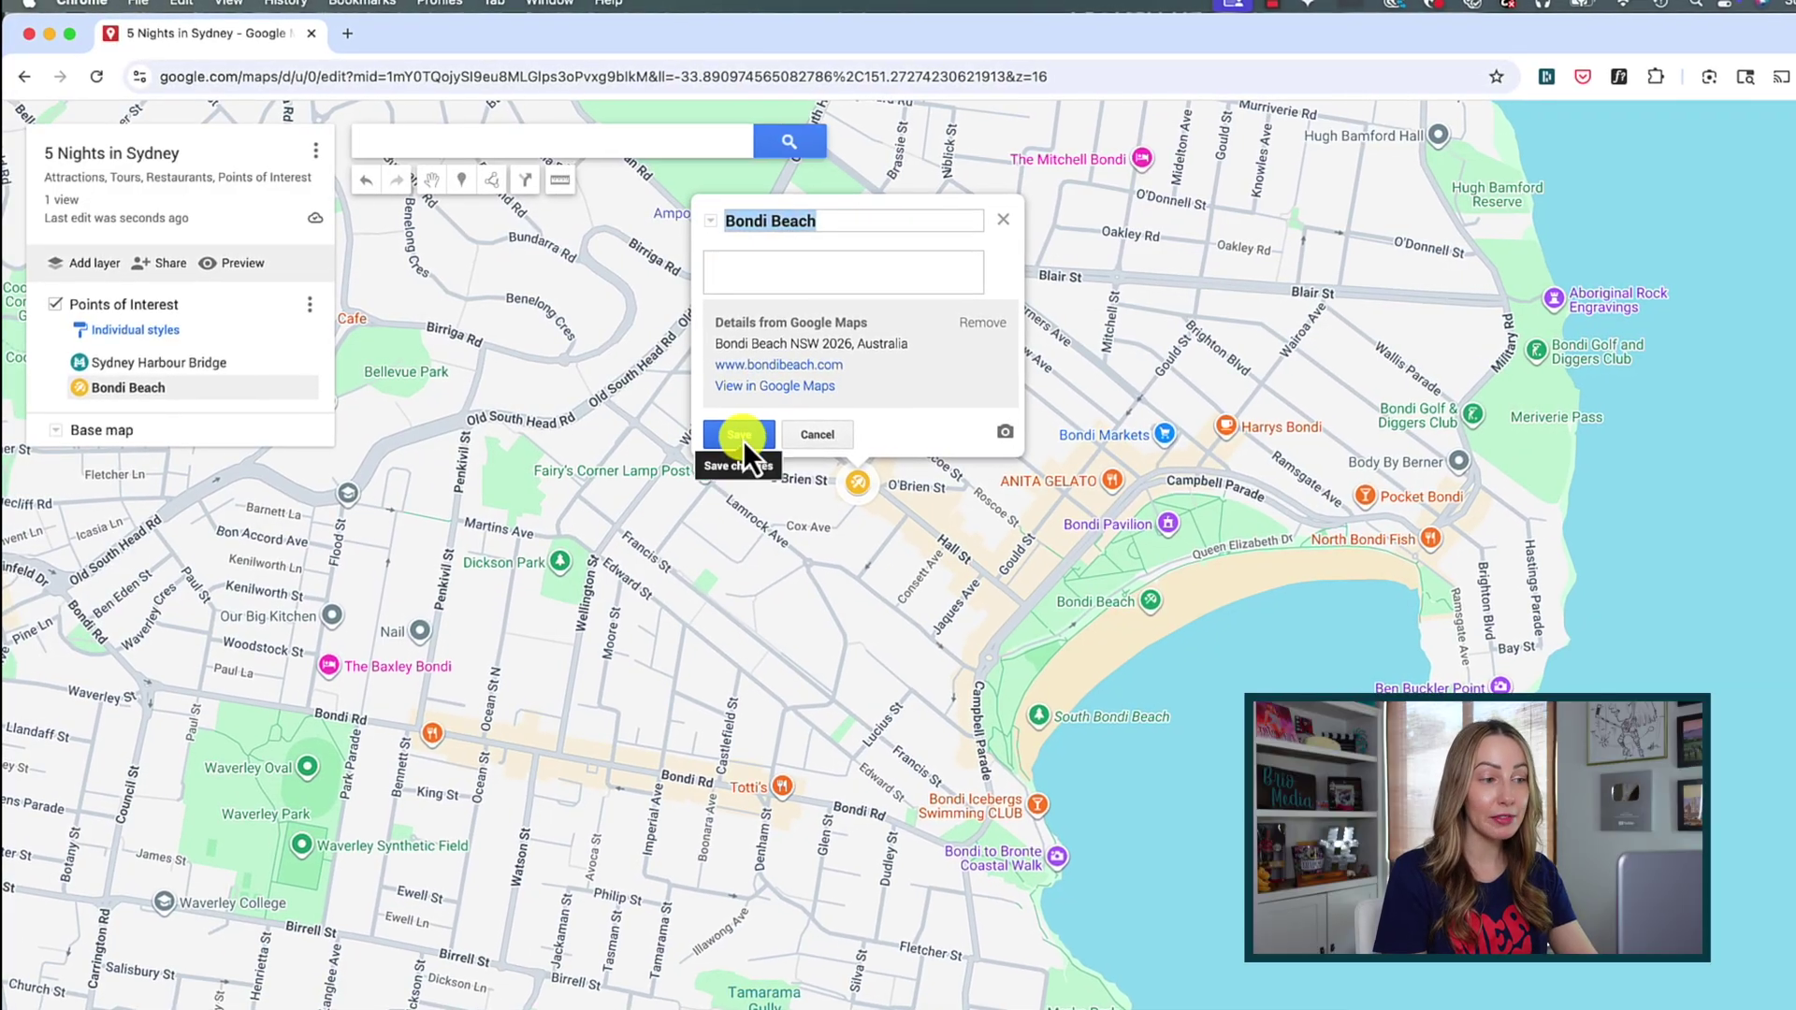
{"action": "left_click", "coordinate": [742, 436]}
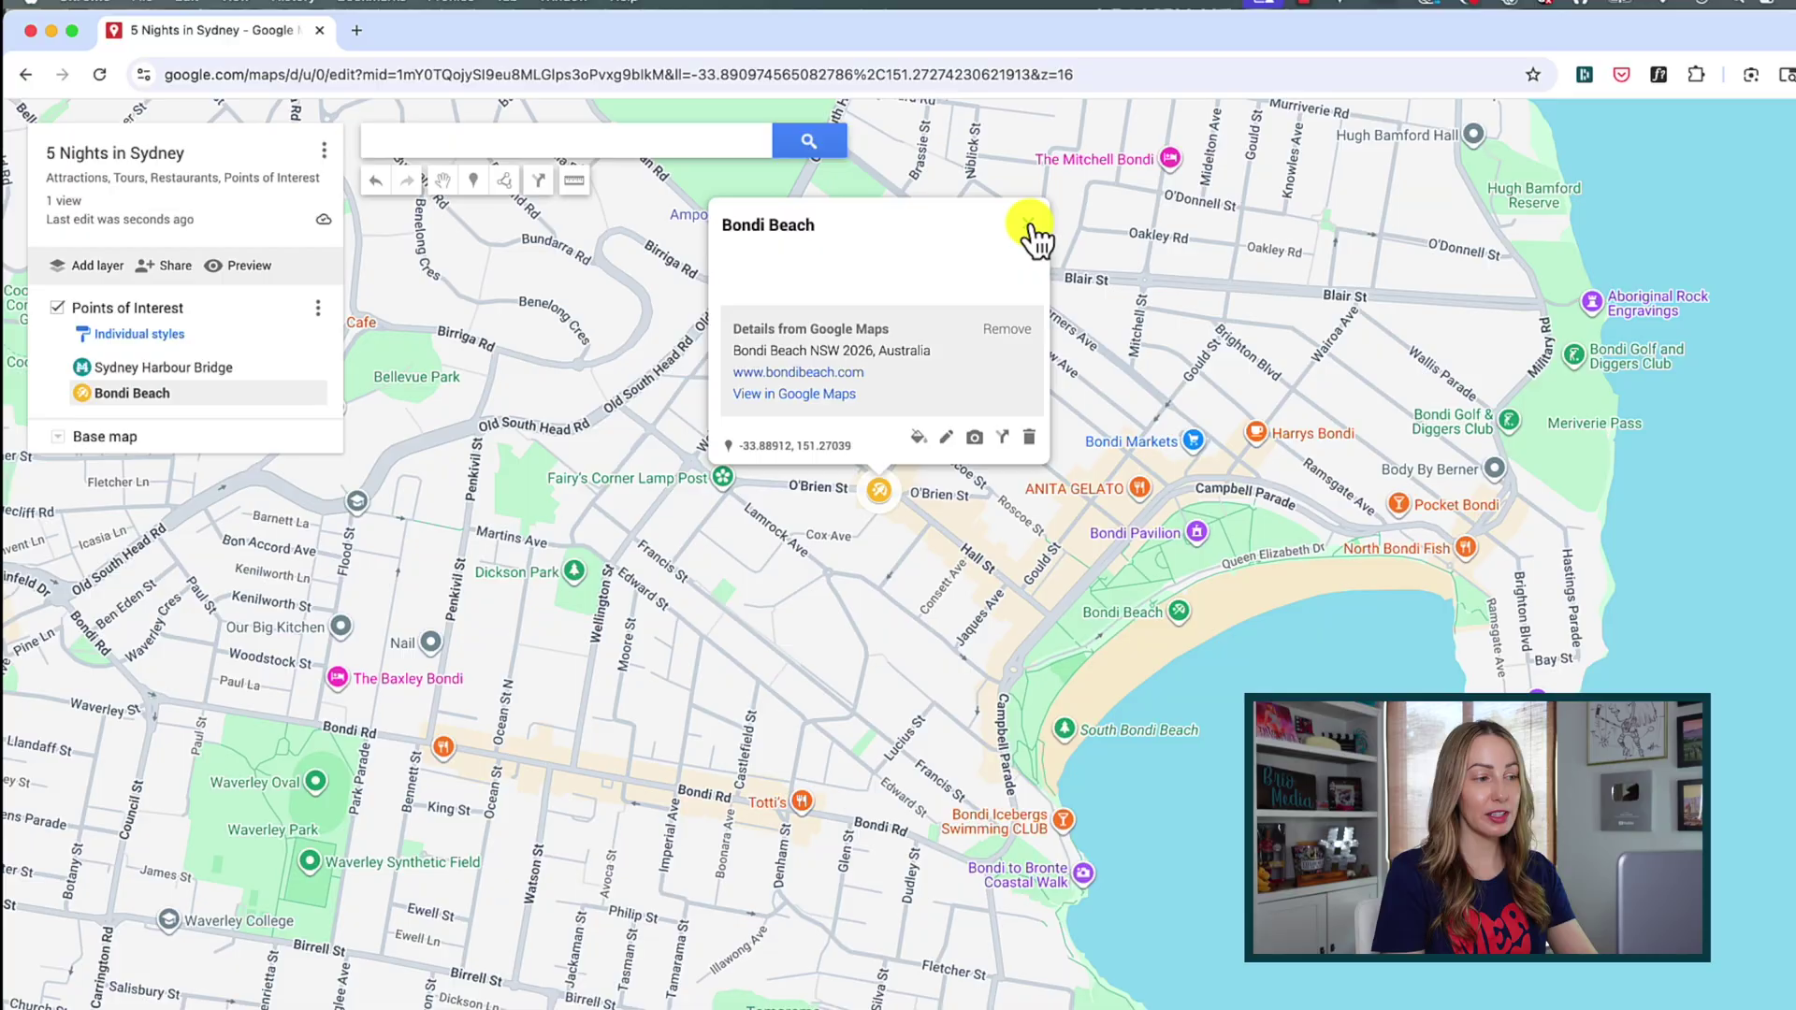
{"action": "left_click", "coordinate": [1025, 223]}
{"action": "left_click_drag", "start_coordinate": [923, 401], "coordinate": [1069, 458]}
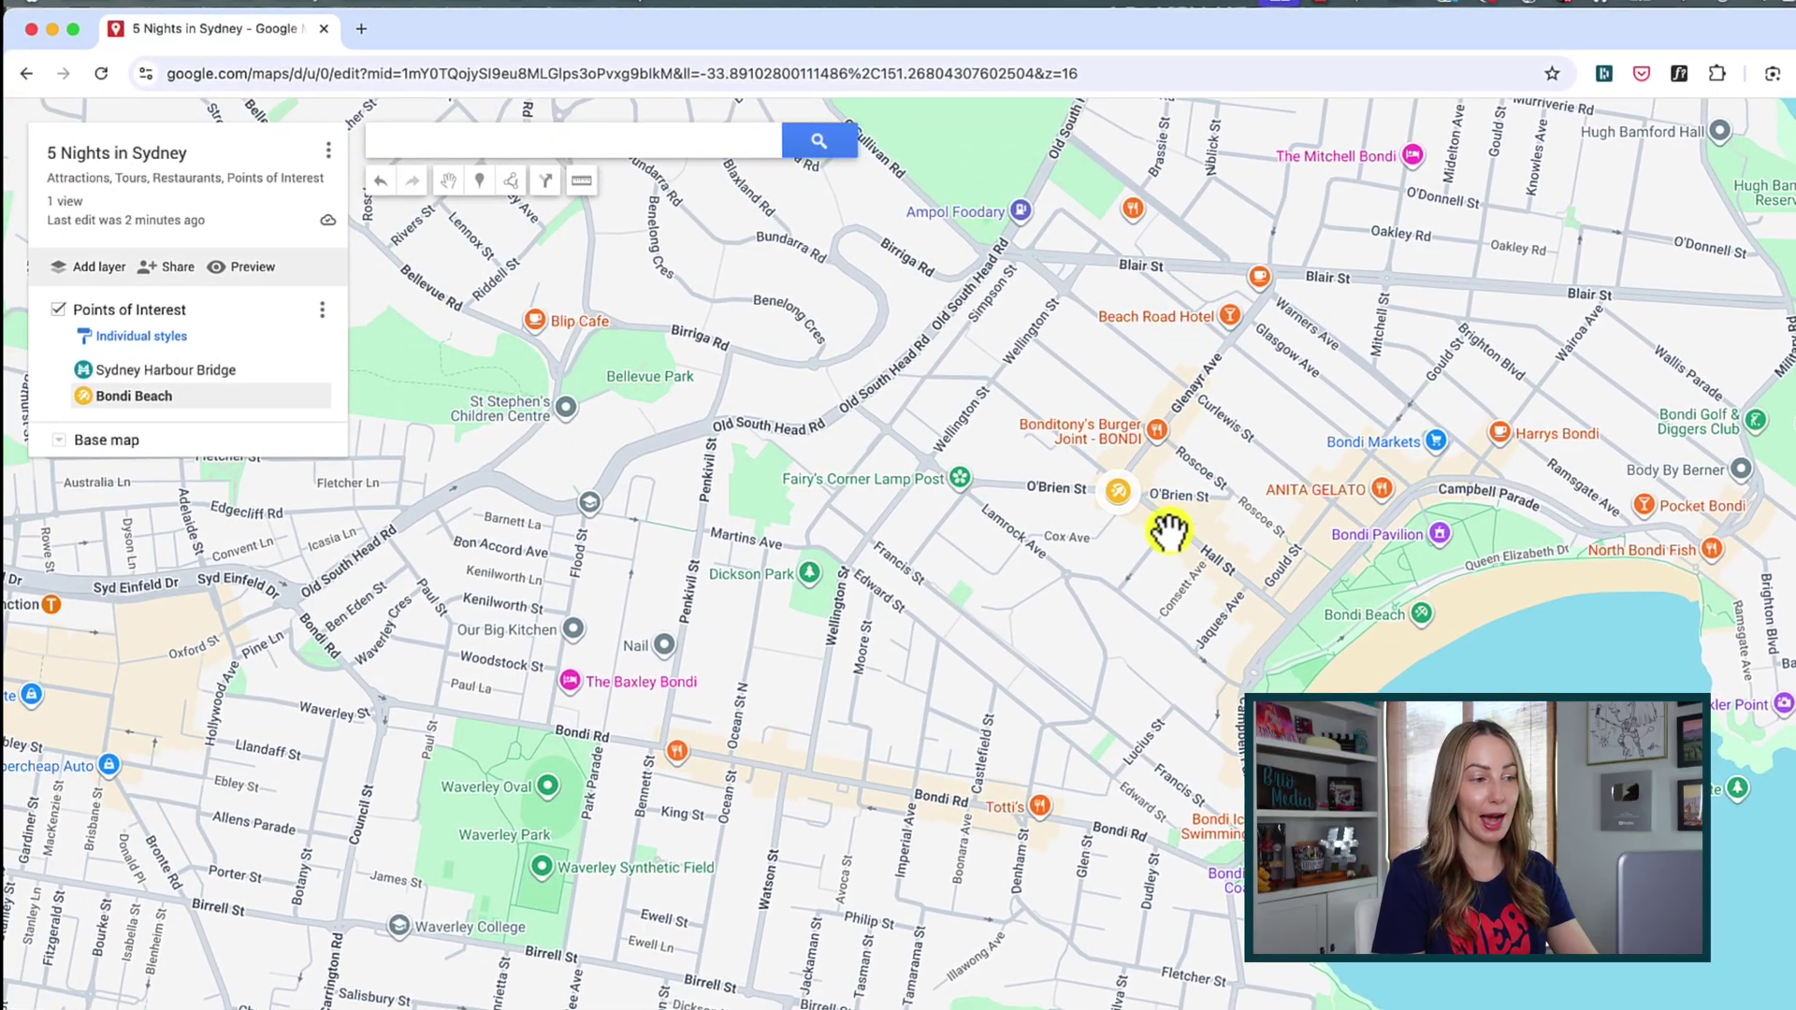
{"action": "left_click_drag", "start_coordinate": [1158, 522], "coordinate": [1126, 517]}
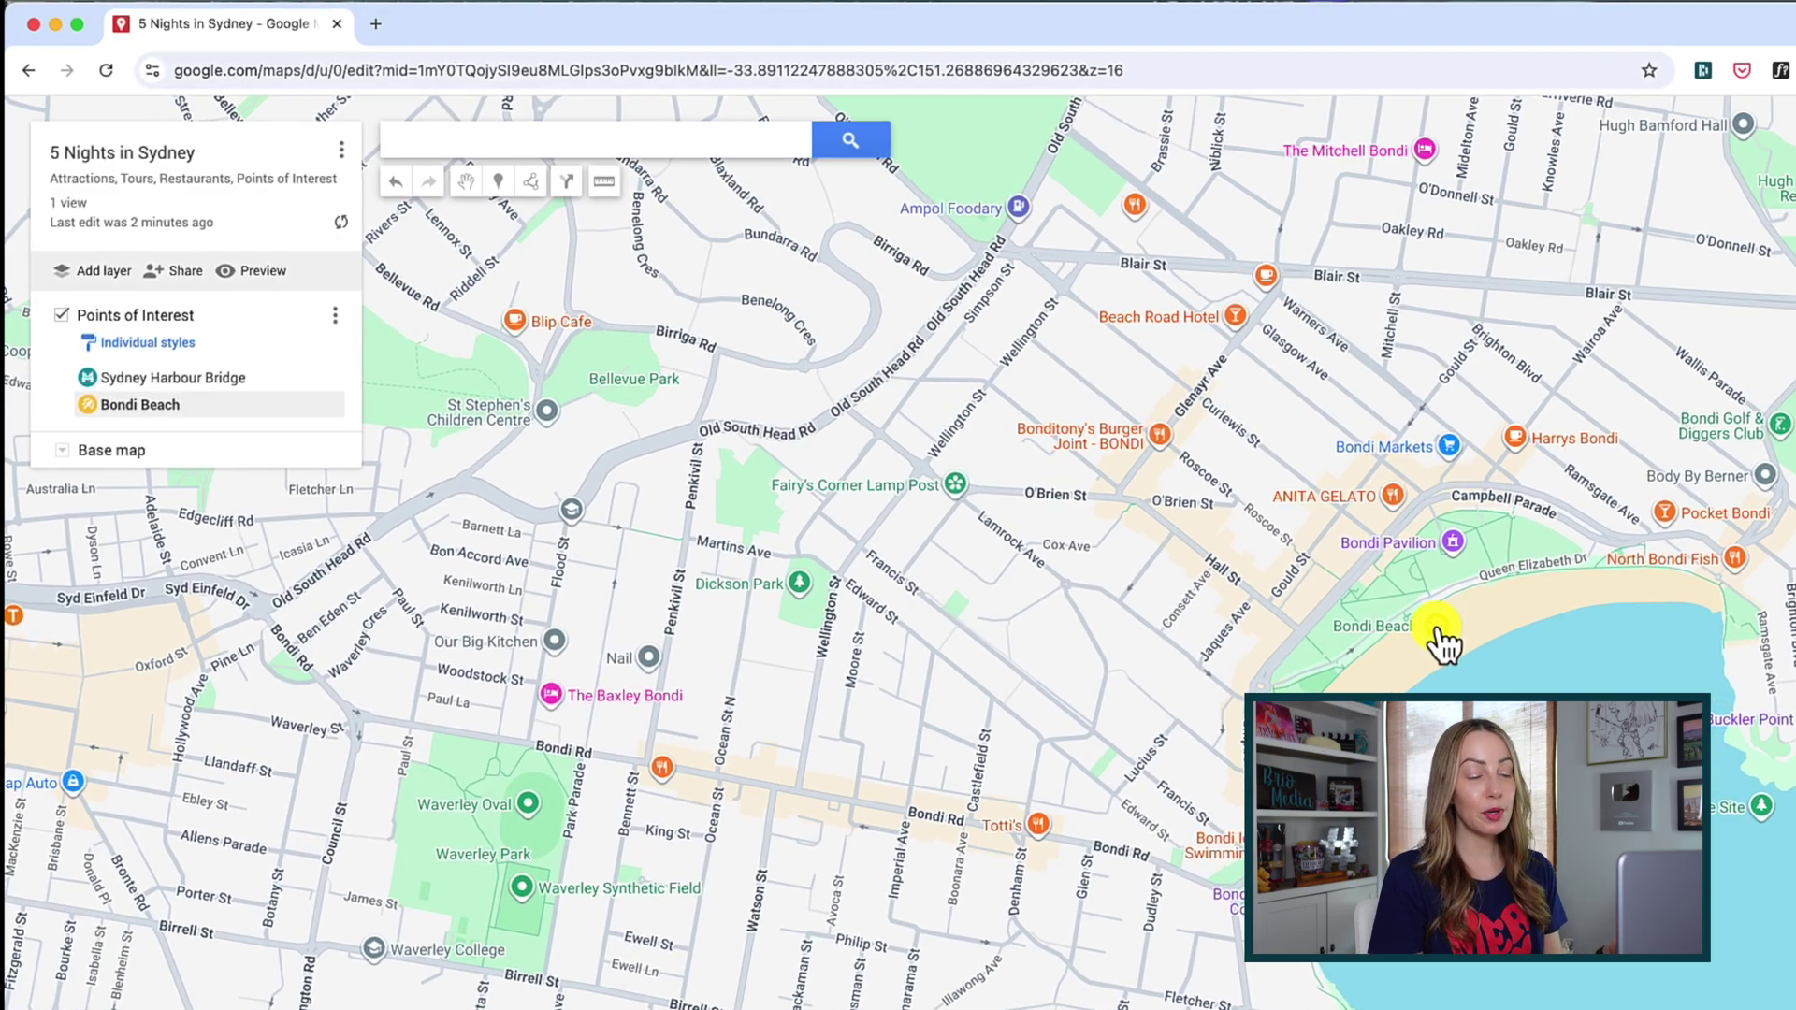
- Zoom out toward Paddington, search for 'sydney zoo', select Sydney Zoo, and close its info card
{"action": "scroll", "coordinate": [870, 510], "scroll_direction": "down", "scroll_amount": 3}
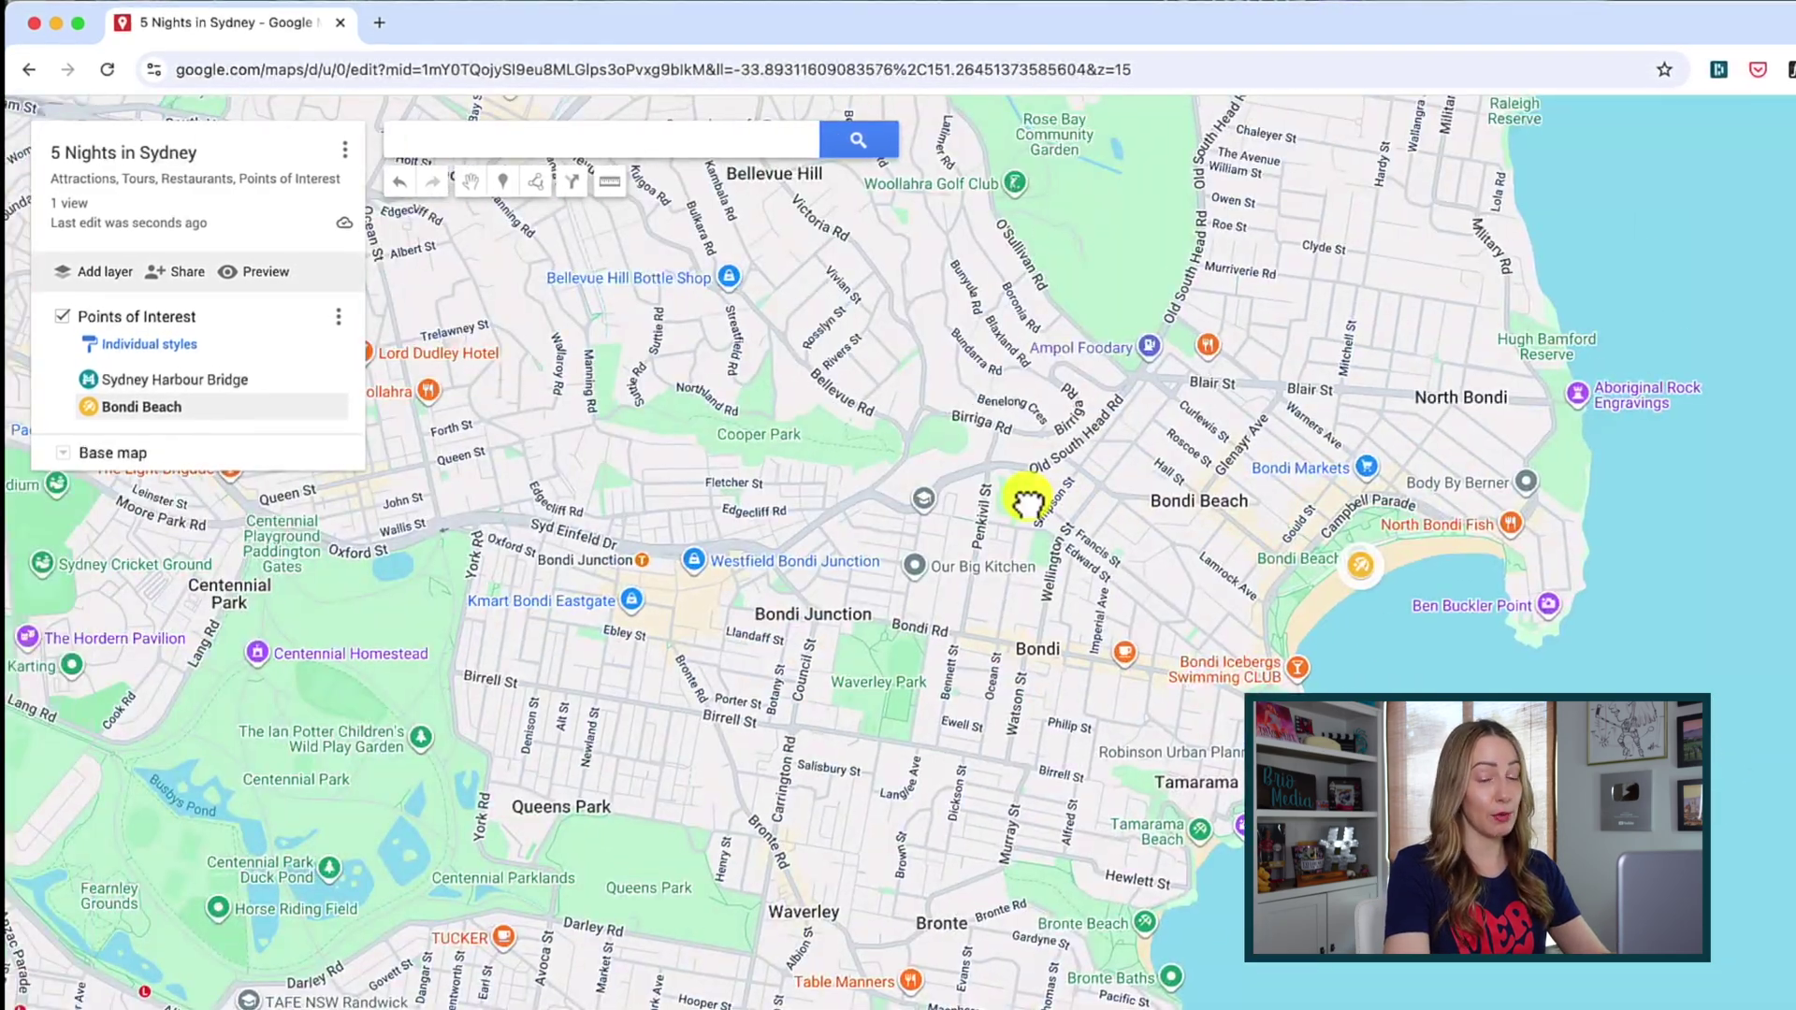
{"action": "left_click_drag", "start_coordinate": [1030, 509], "coordinate": [1009, 472]}
{"action": "left_click", "coordinate": [421, 148]}
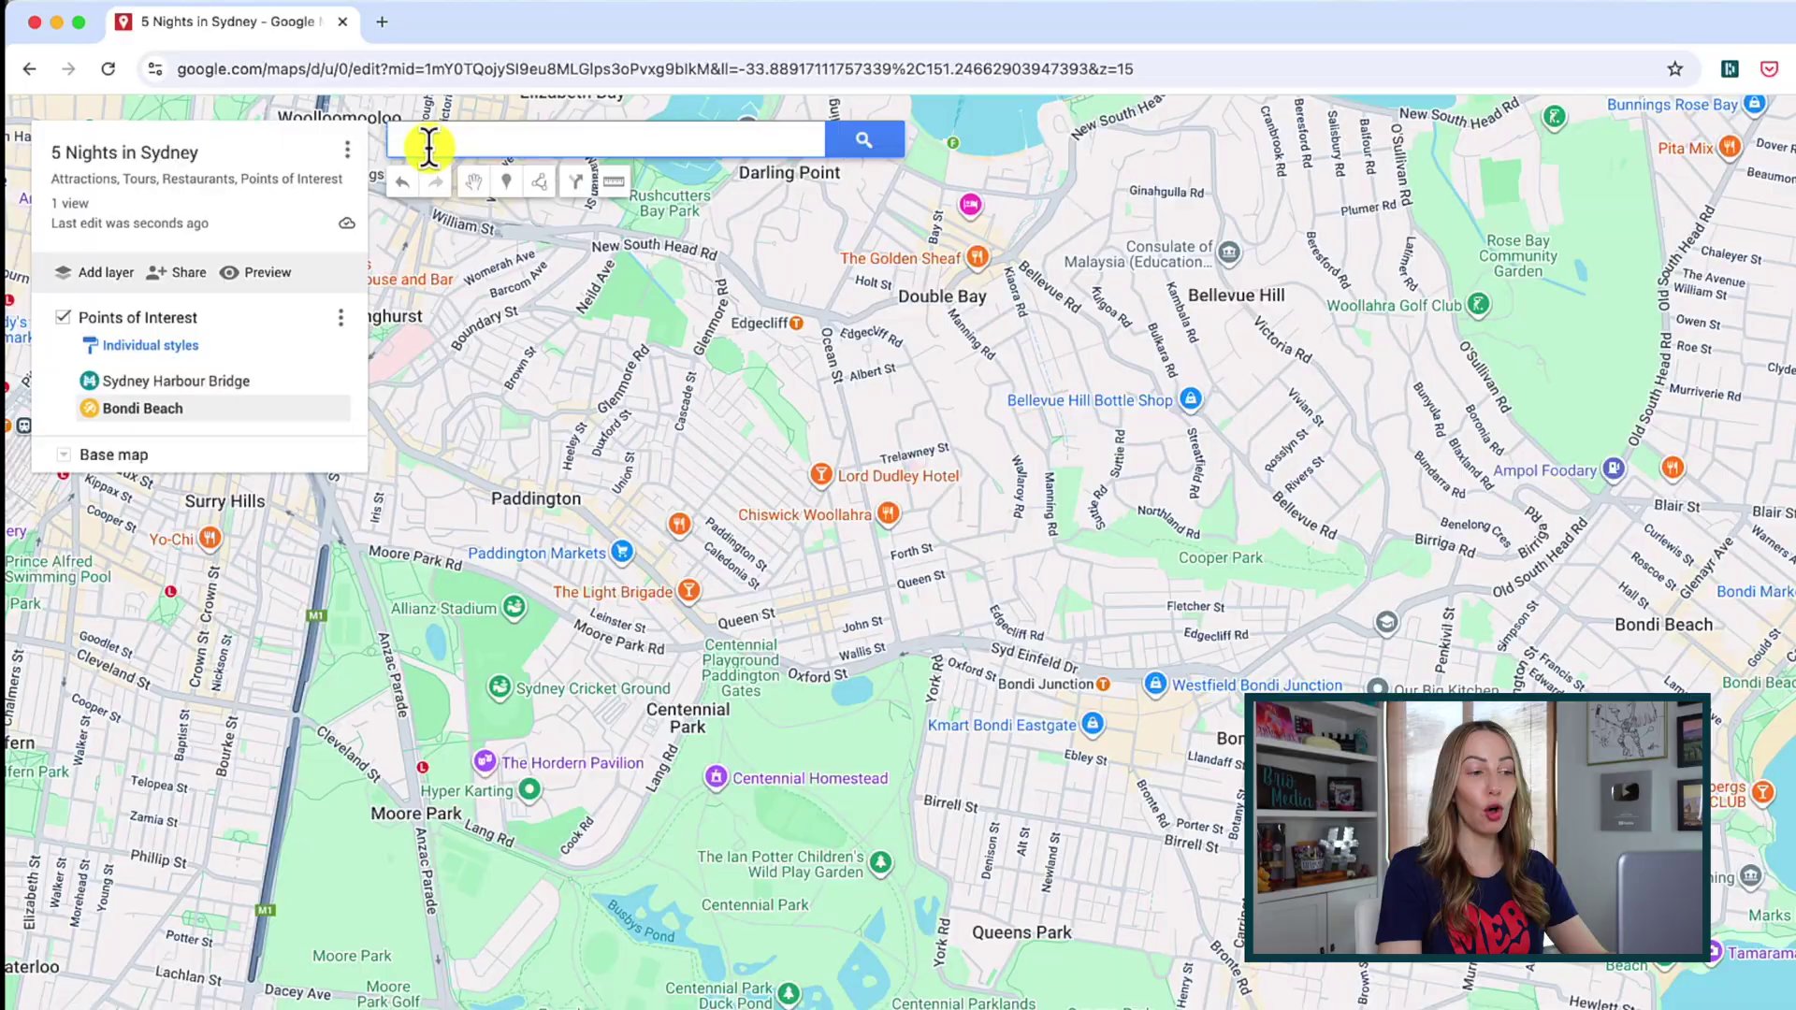
{"action": "type", "text": "sydney zoo"}
{"action": "left_click", "coordinate": [432, 182]}
{"action": "left_click", "coordinate": [1216, 239]}
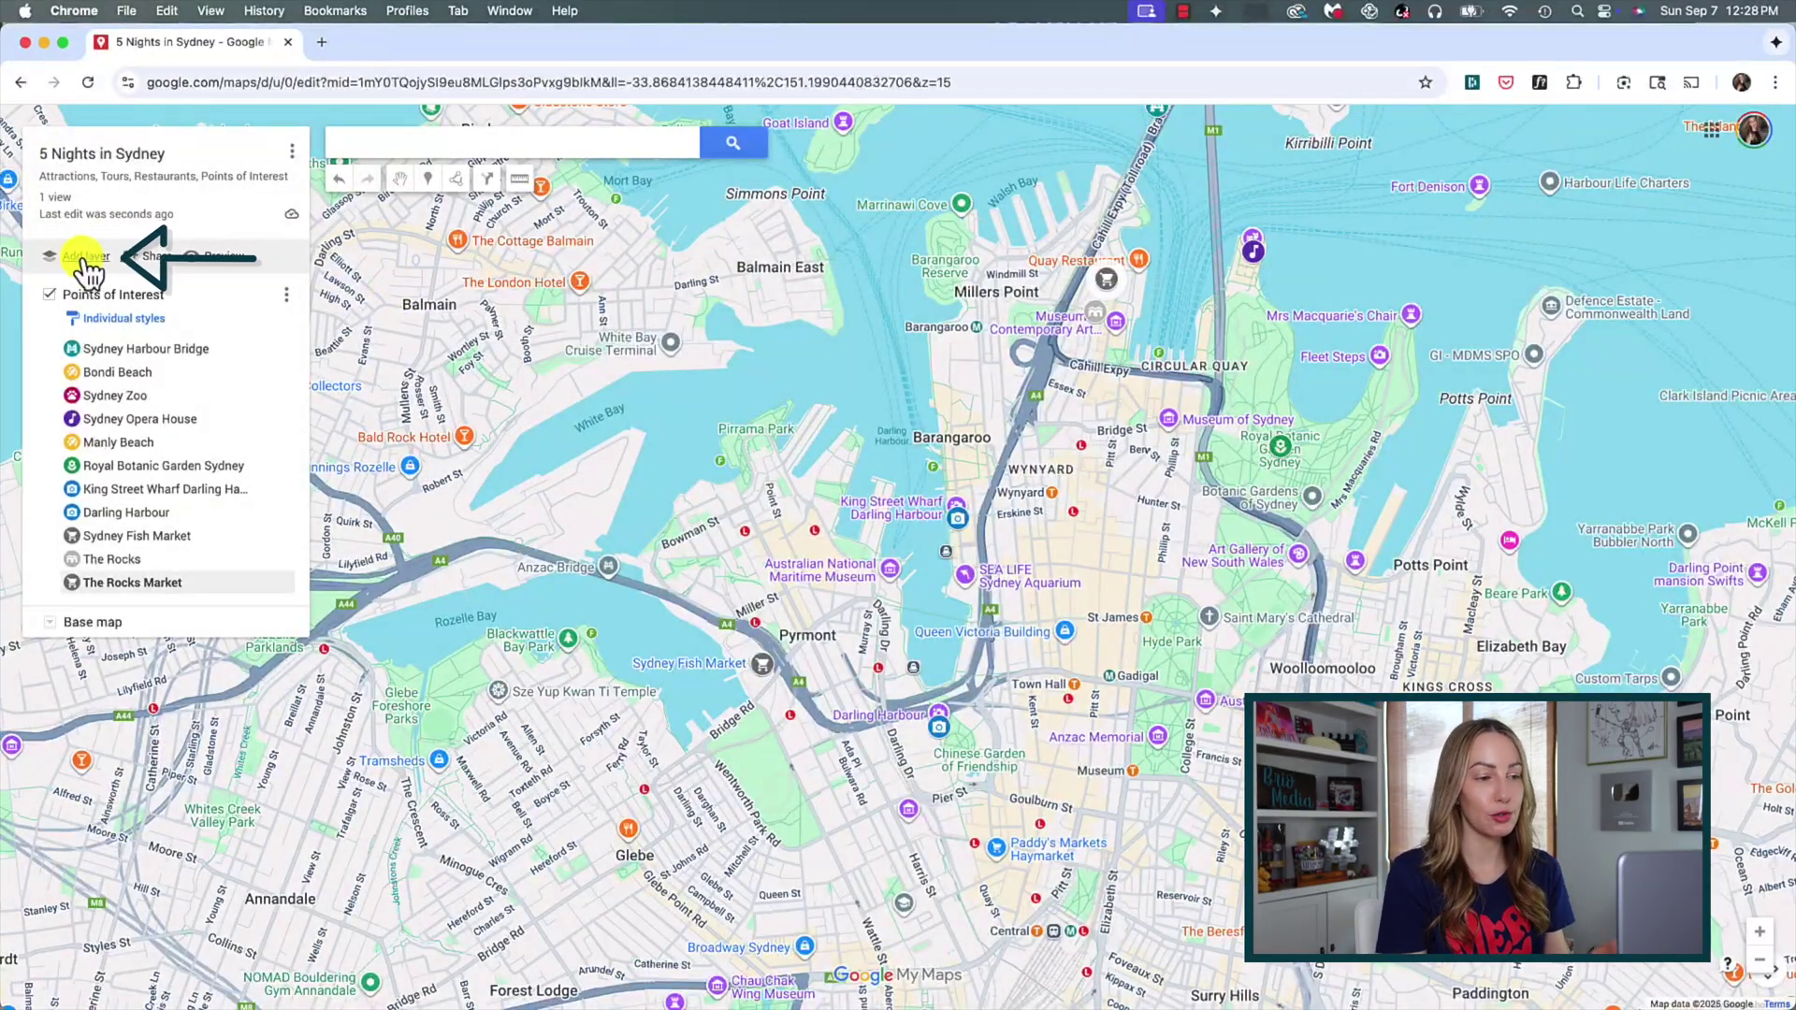
- Add a new layer below Points of Interest and rename it from Untitled to 'Restaurants'
{"action": "left_click", "coordinate": [91, 258]}
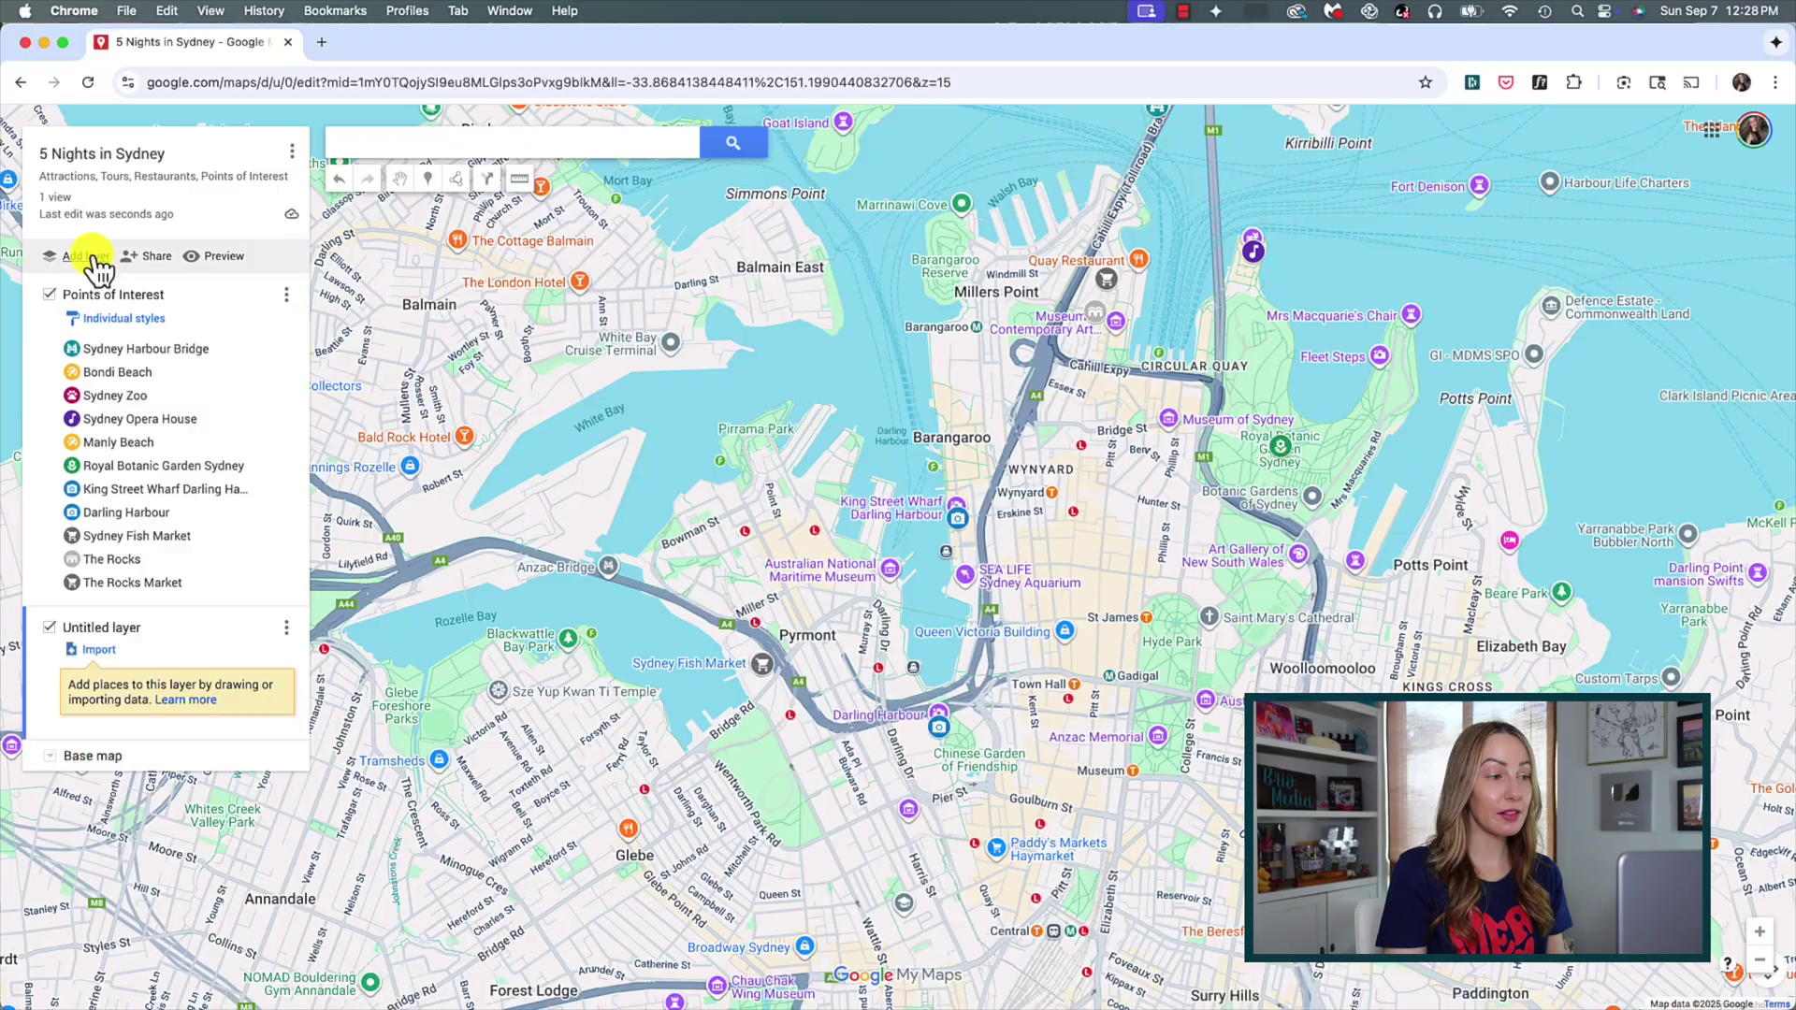
{"action": "left_click", "coordinate": [131, 634]}
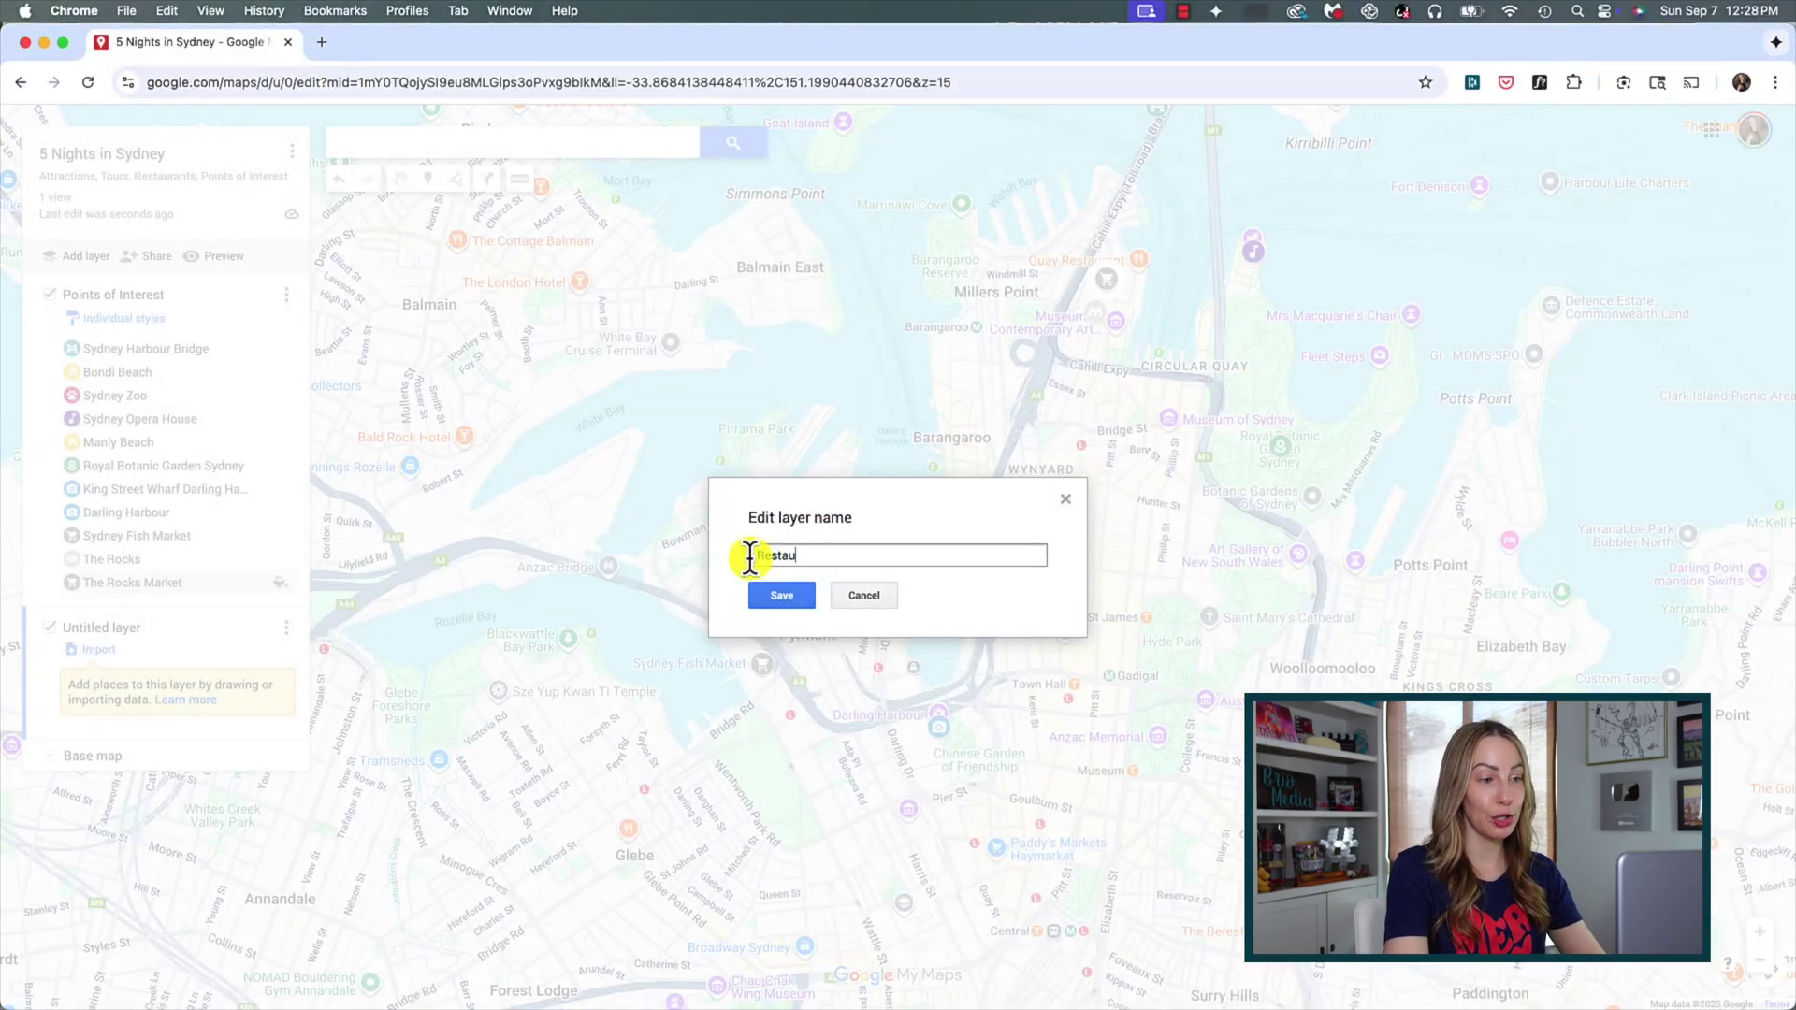
{"action": "type", "text": "Restaurants"}
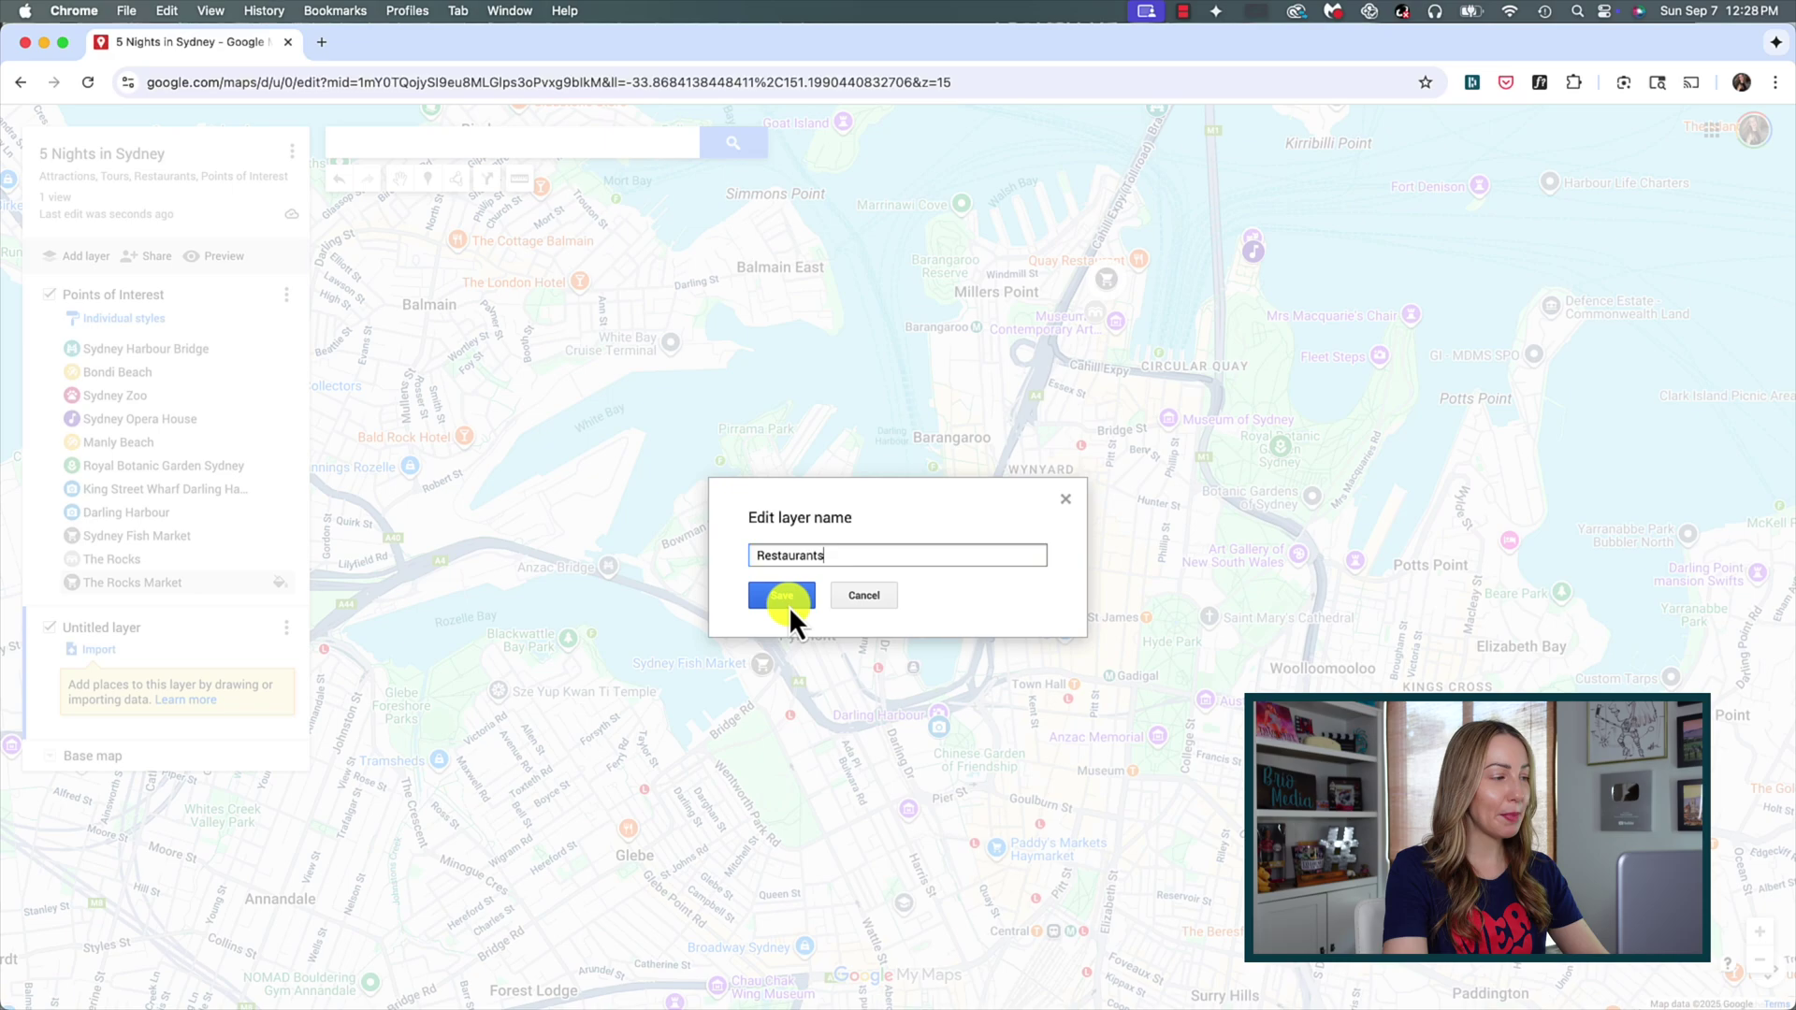
{"action": "left_click", "coordinate": [784, 598]}
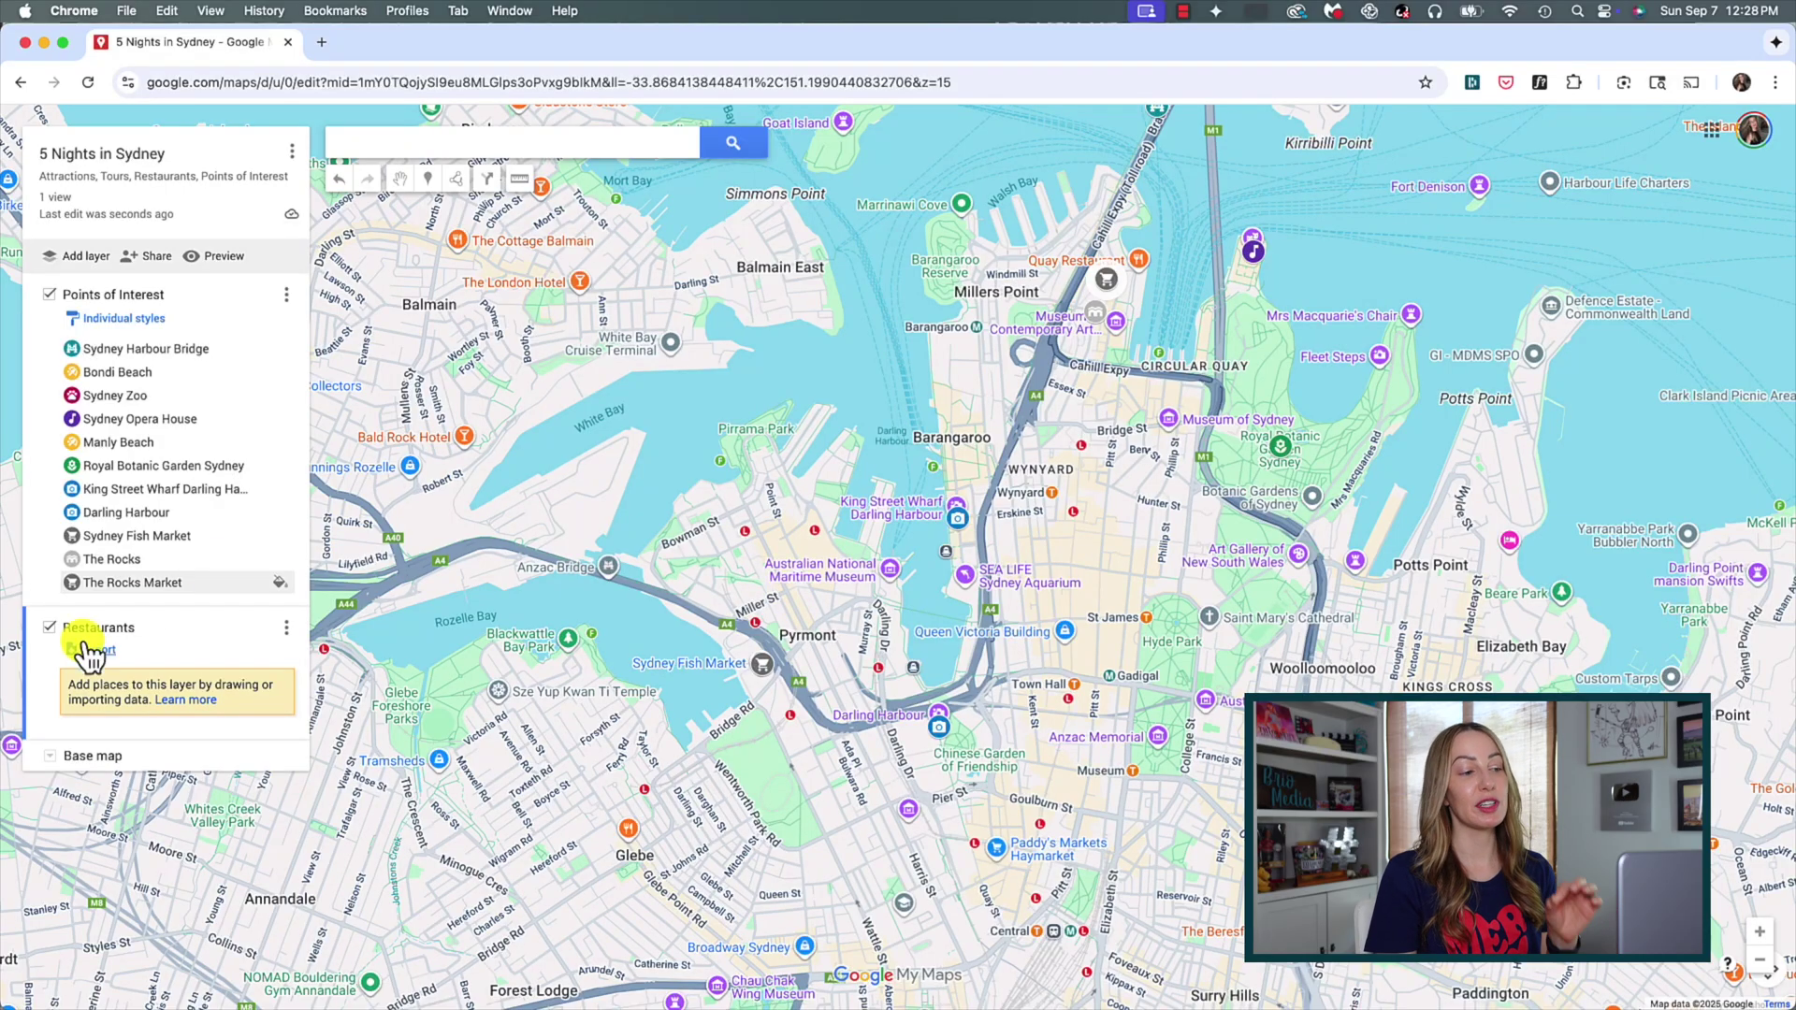
- Drag NOMAD Sydney from Points of Interest into the Restaurants layer, then add another untitled layer
{"action": "left_click", "coordinate": [45, 561]}
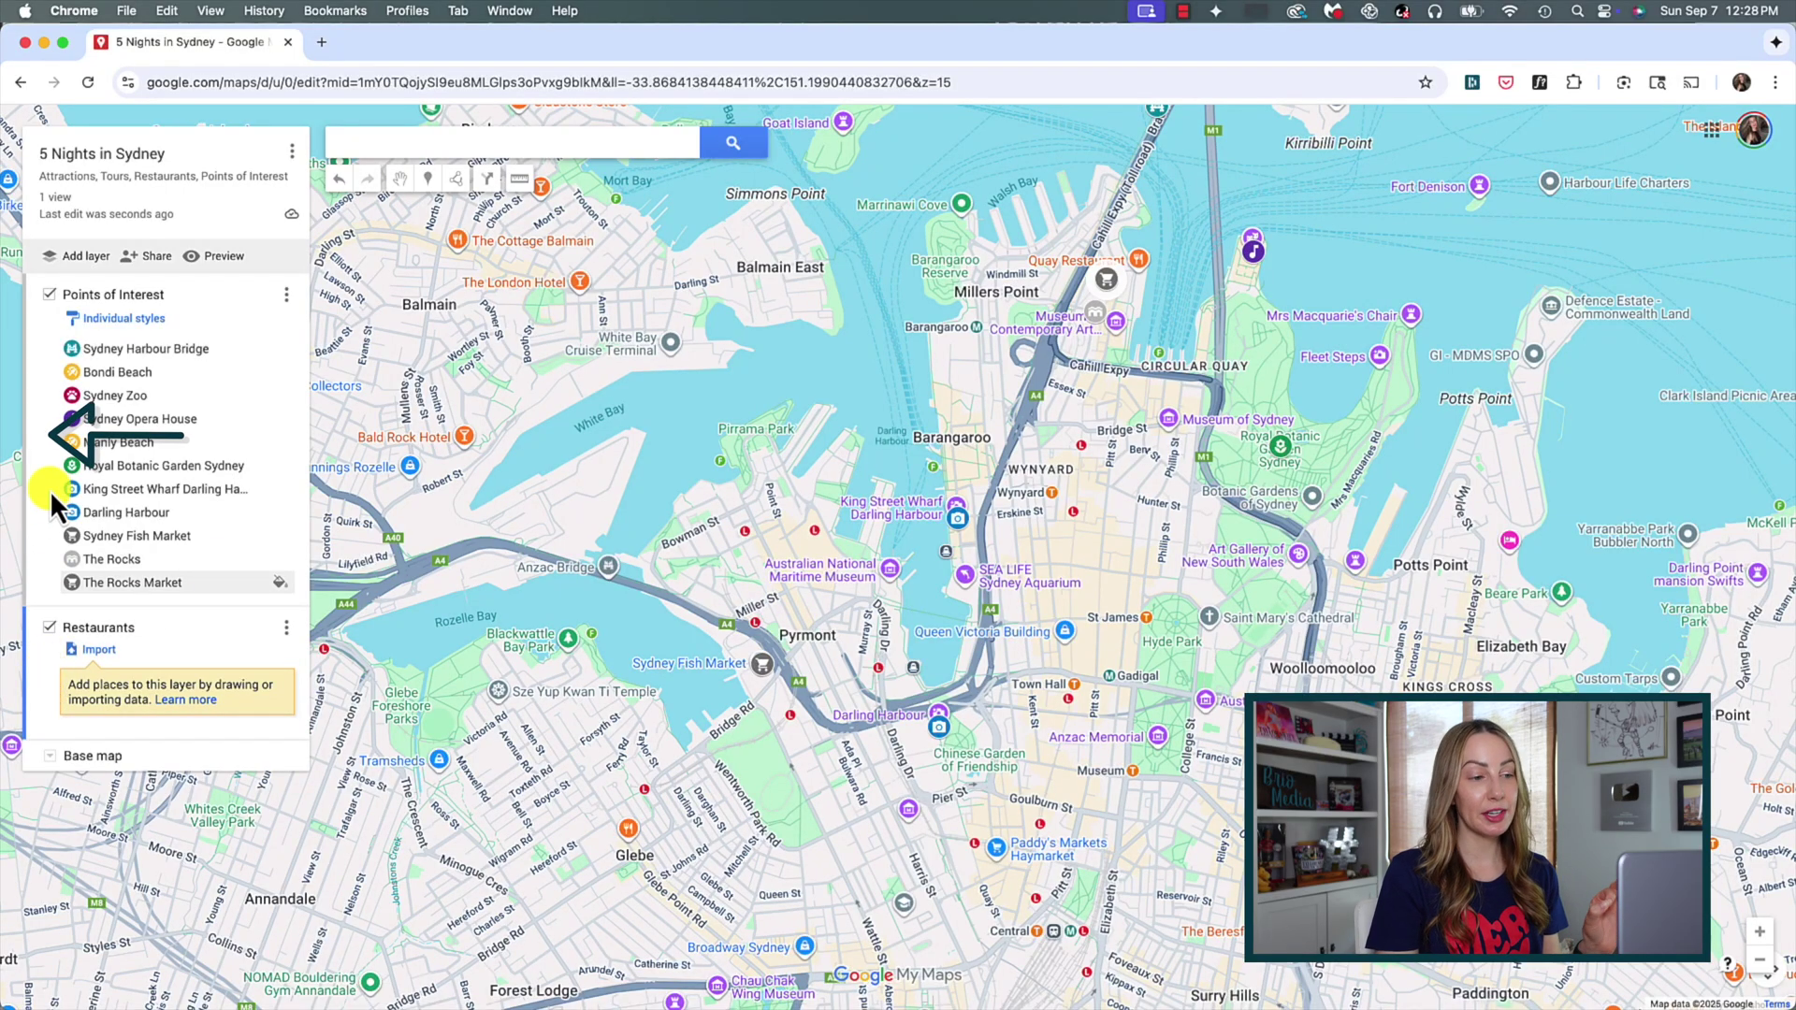
{"action": "left_click", "coordinate": [35, 670]}
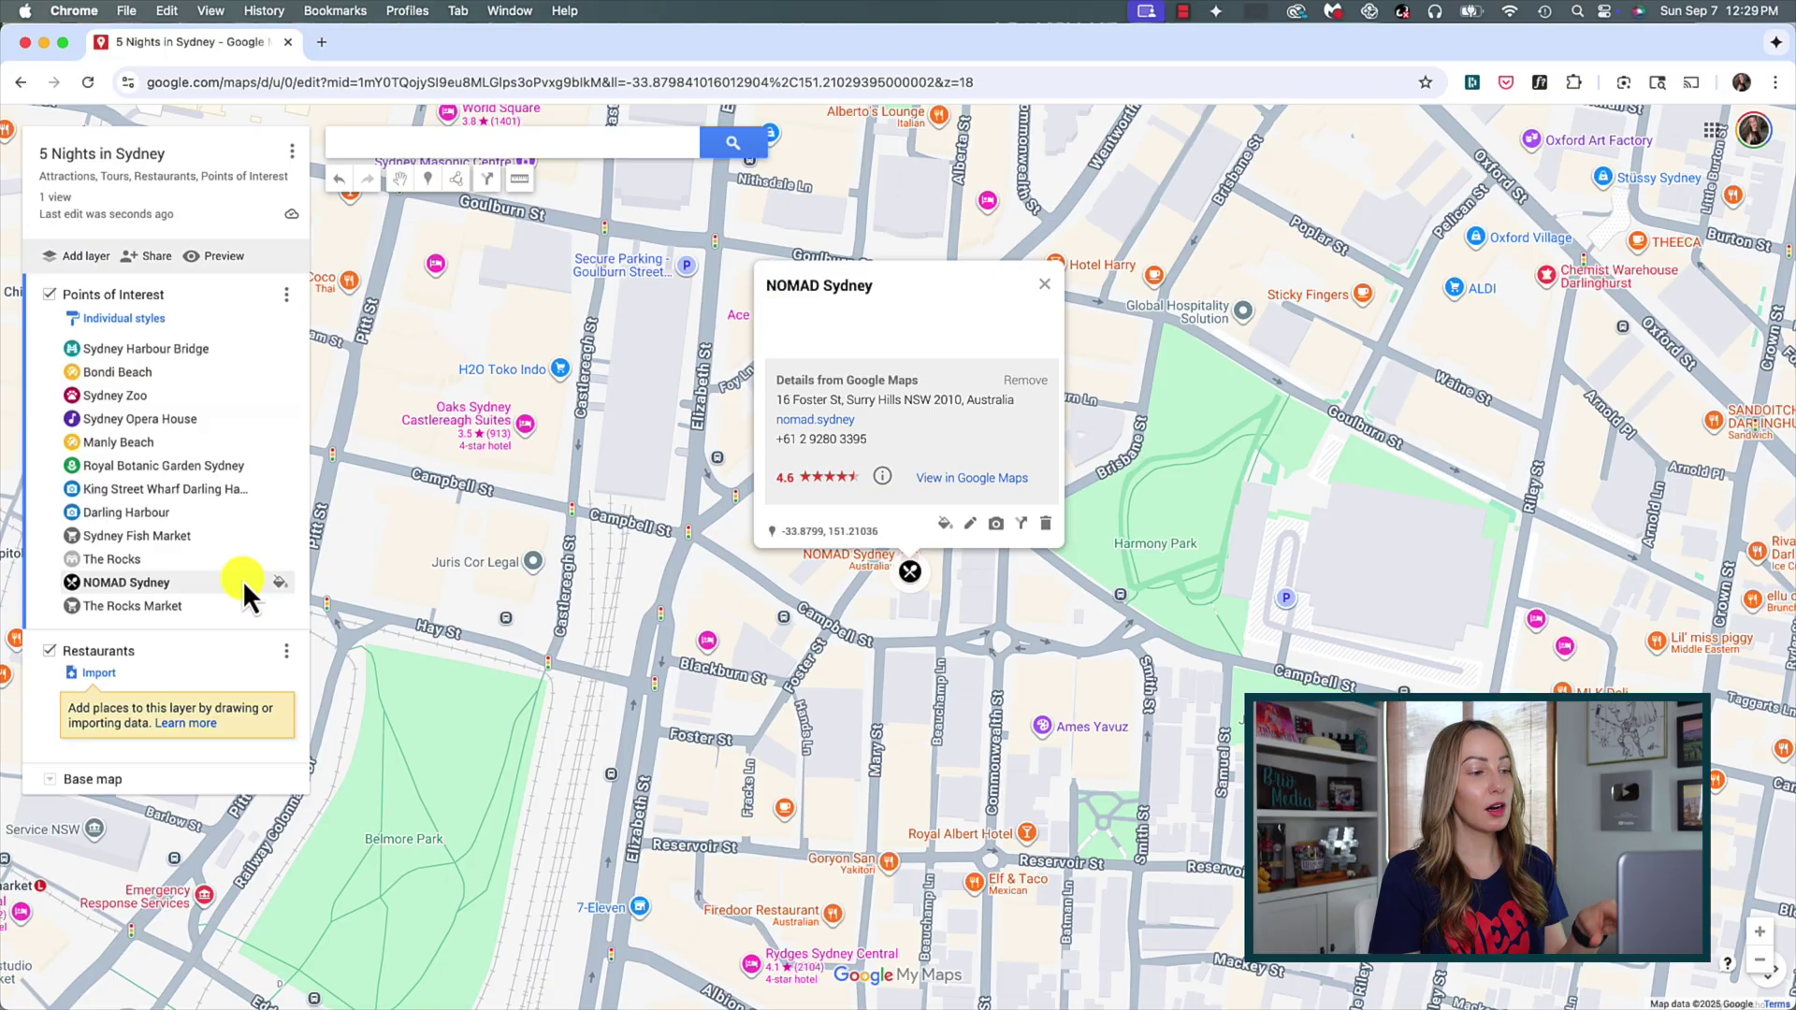
{"action": "left_click_drag", "start_coordinate": [243, 579], "coordinate": [224, 716]}
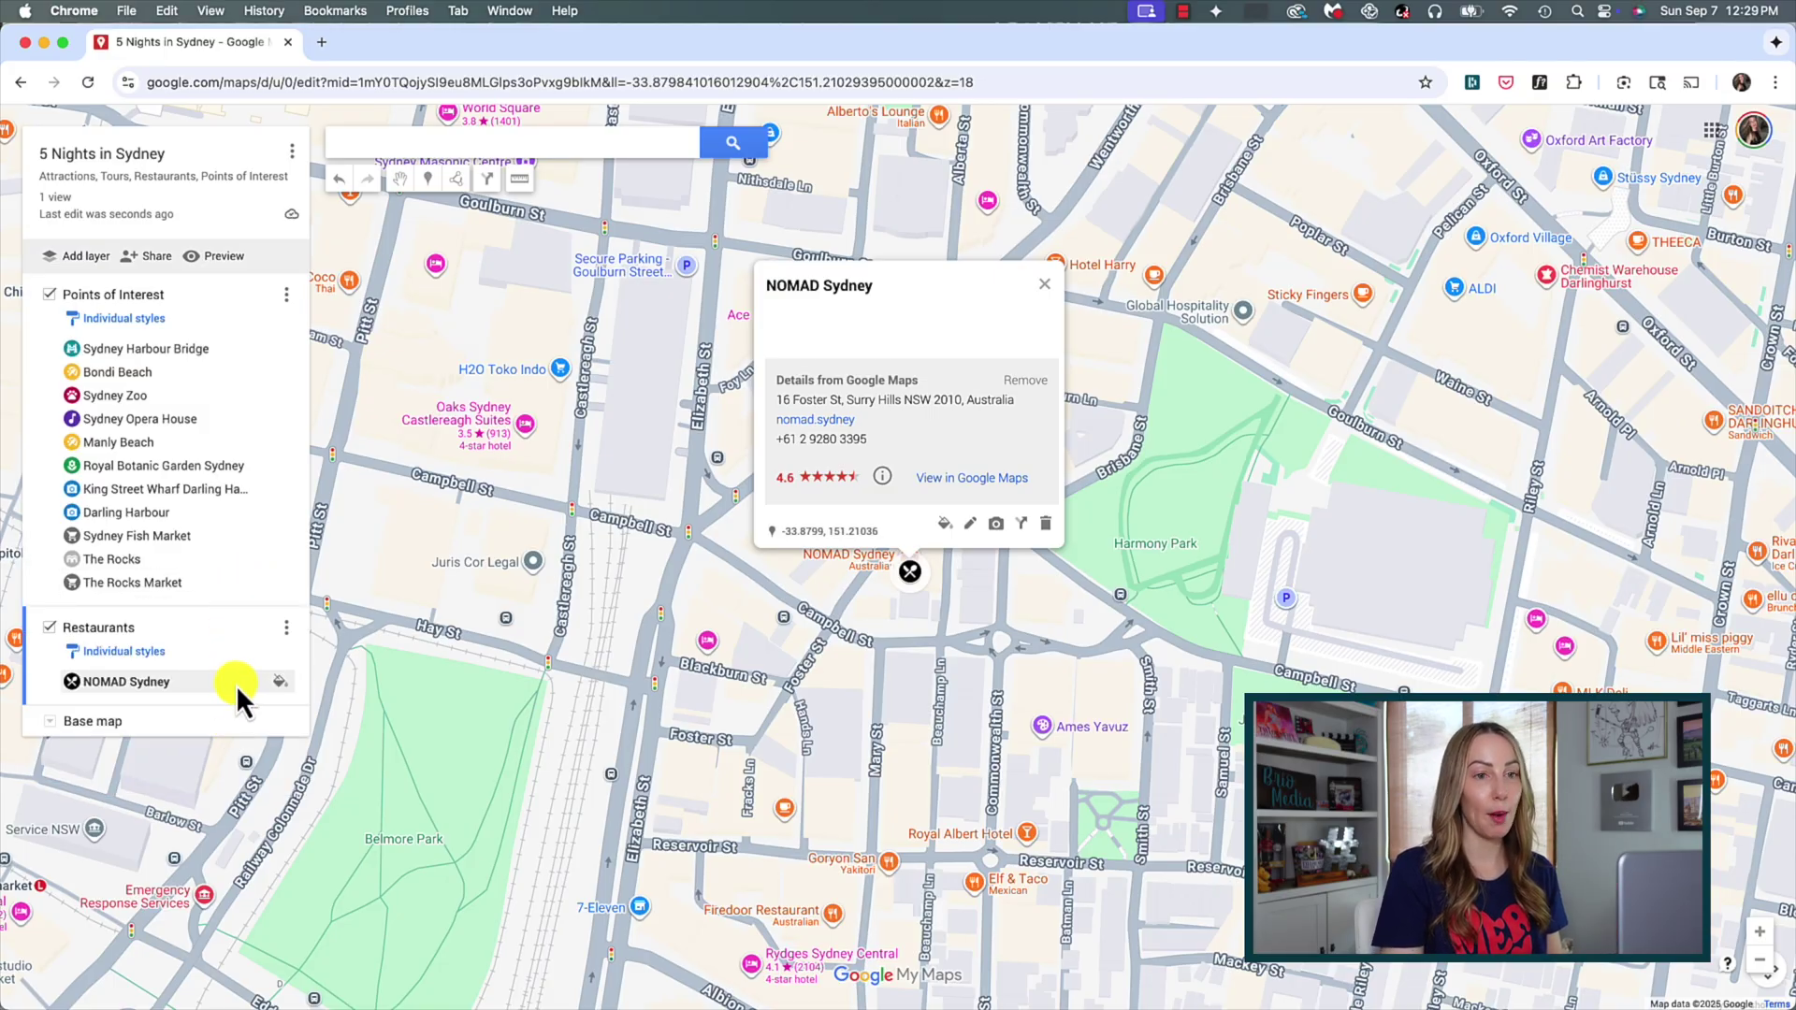
{"action": "left_click", "coordinate": [1044, 286]}
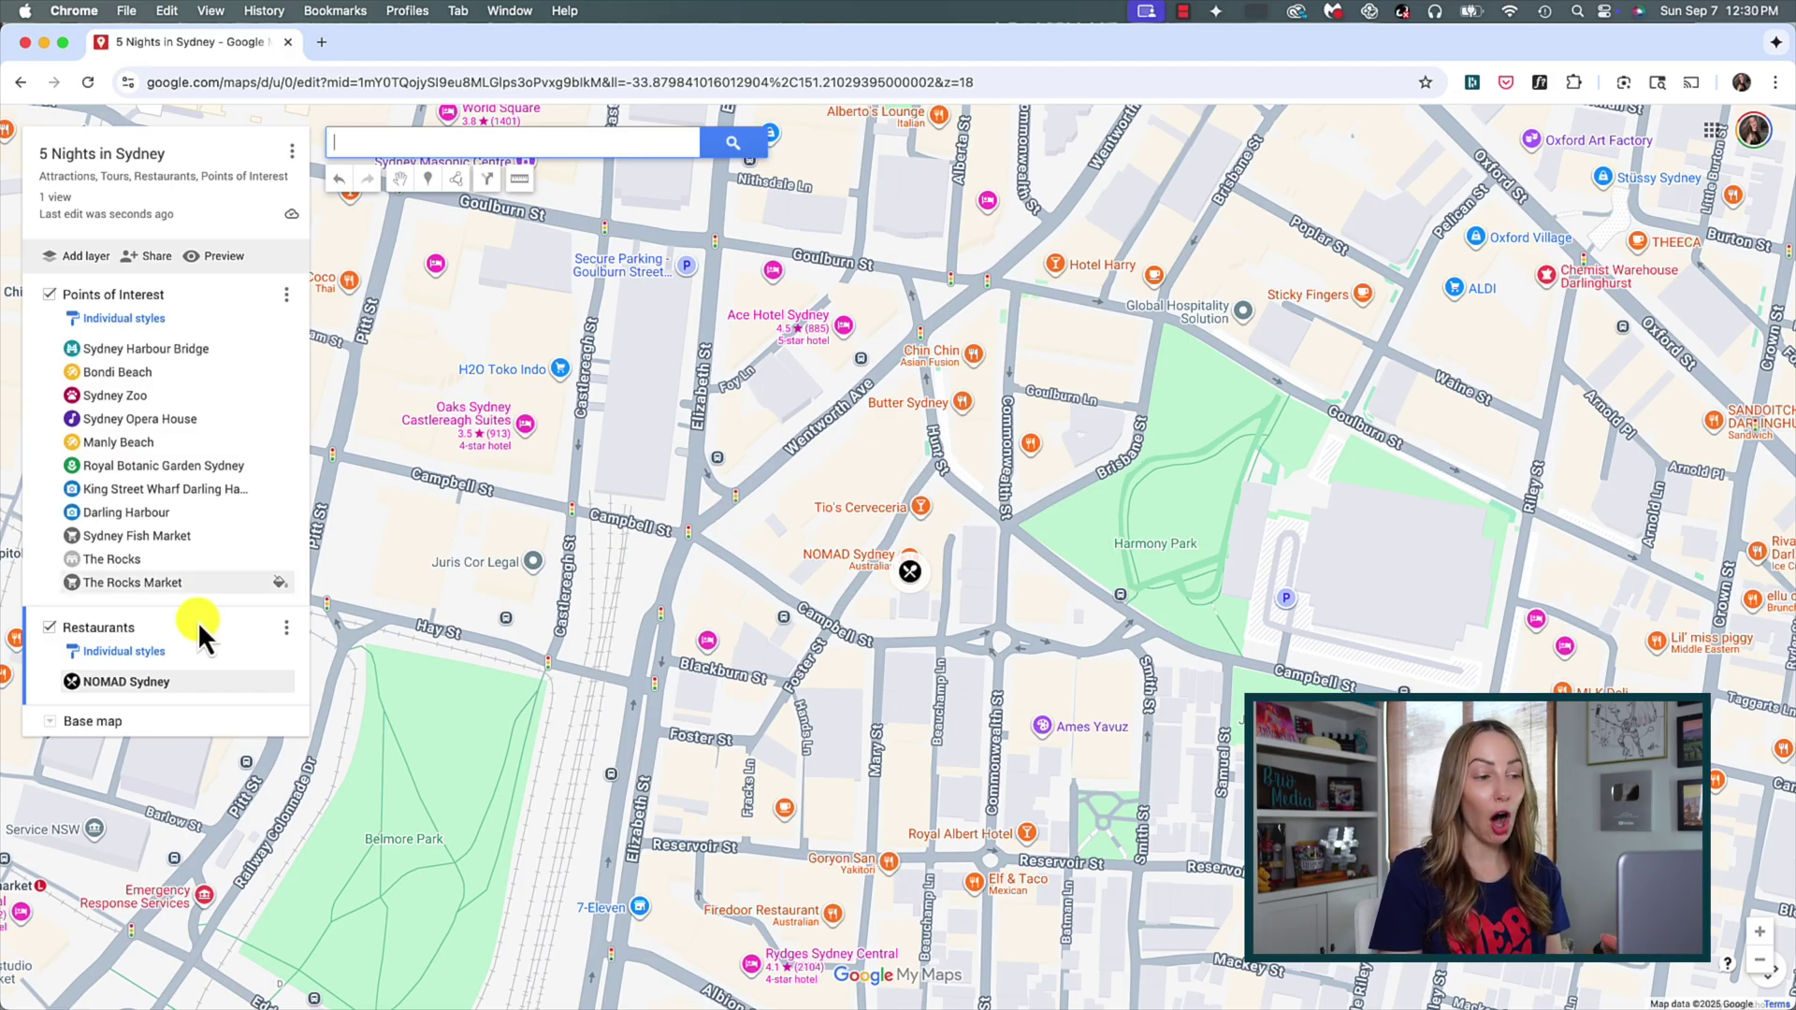
{"action": "left_click", "coordinate": [50, 628]}
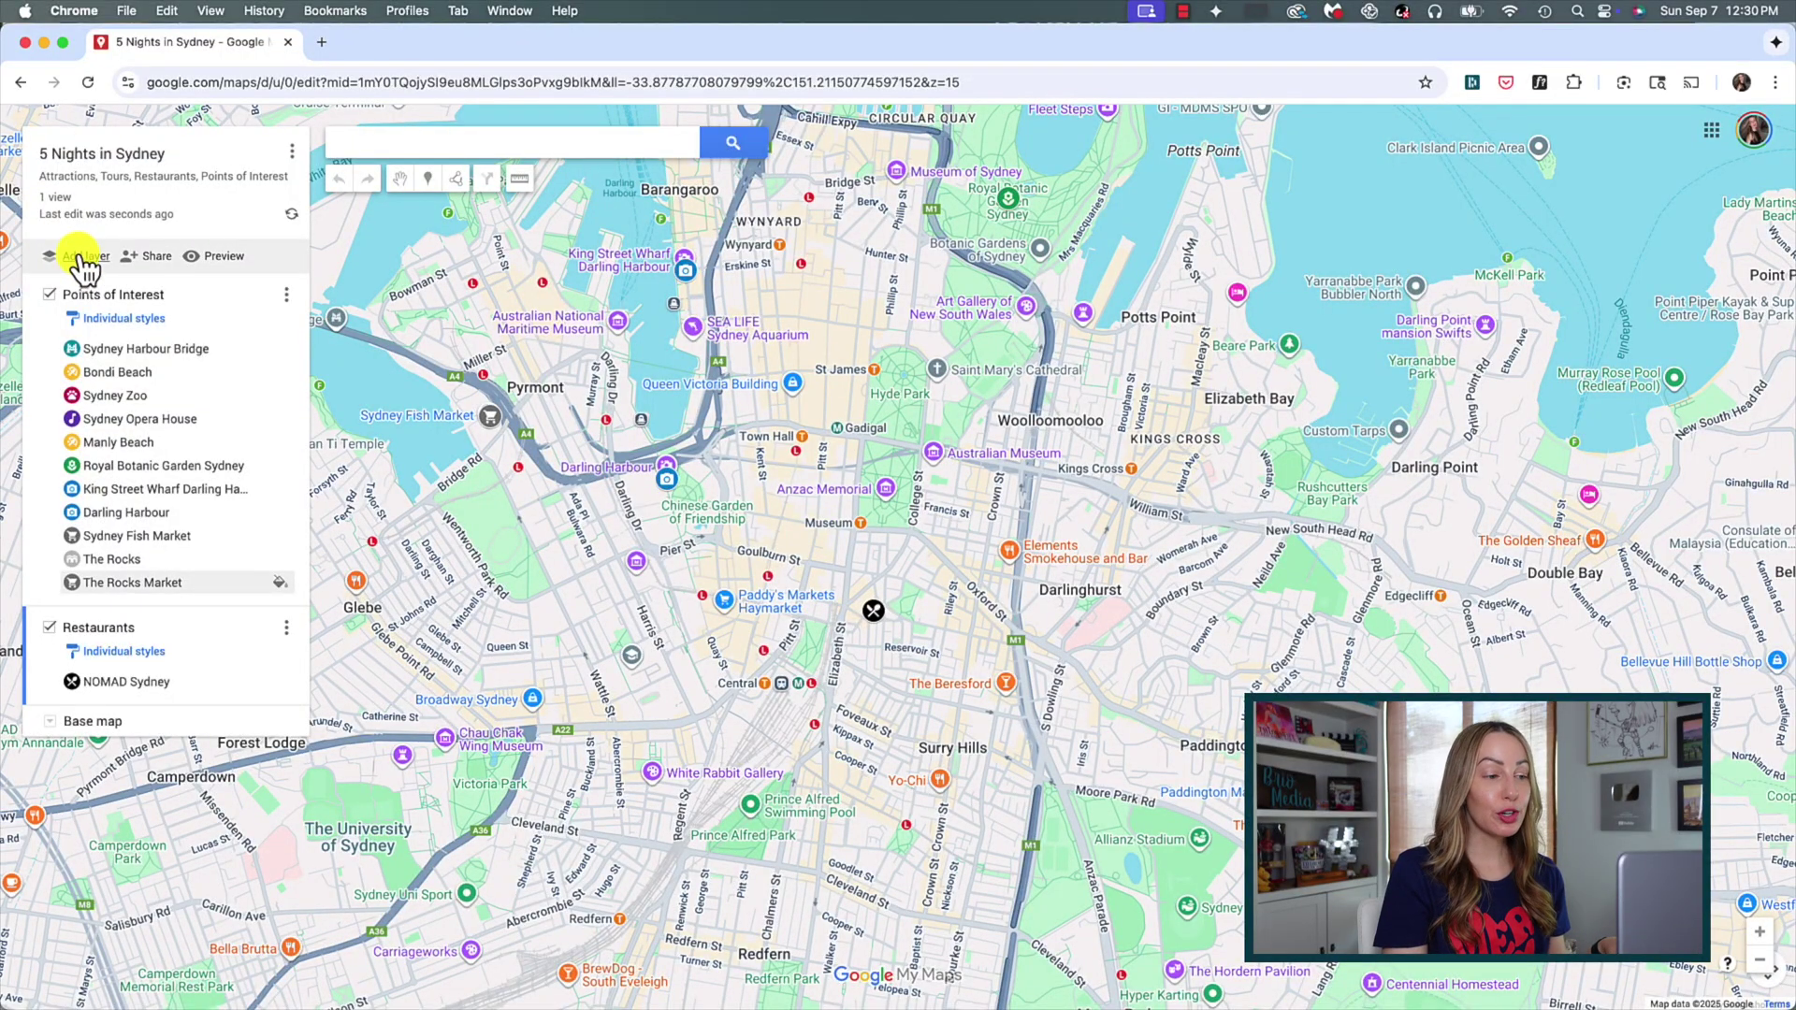
{"action": "left_click", "coordinate": [82, 258]}
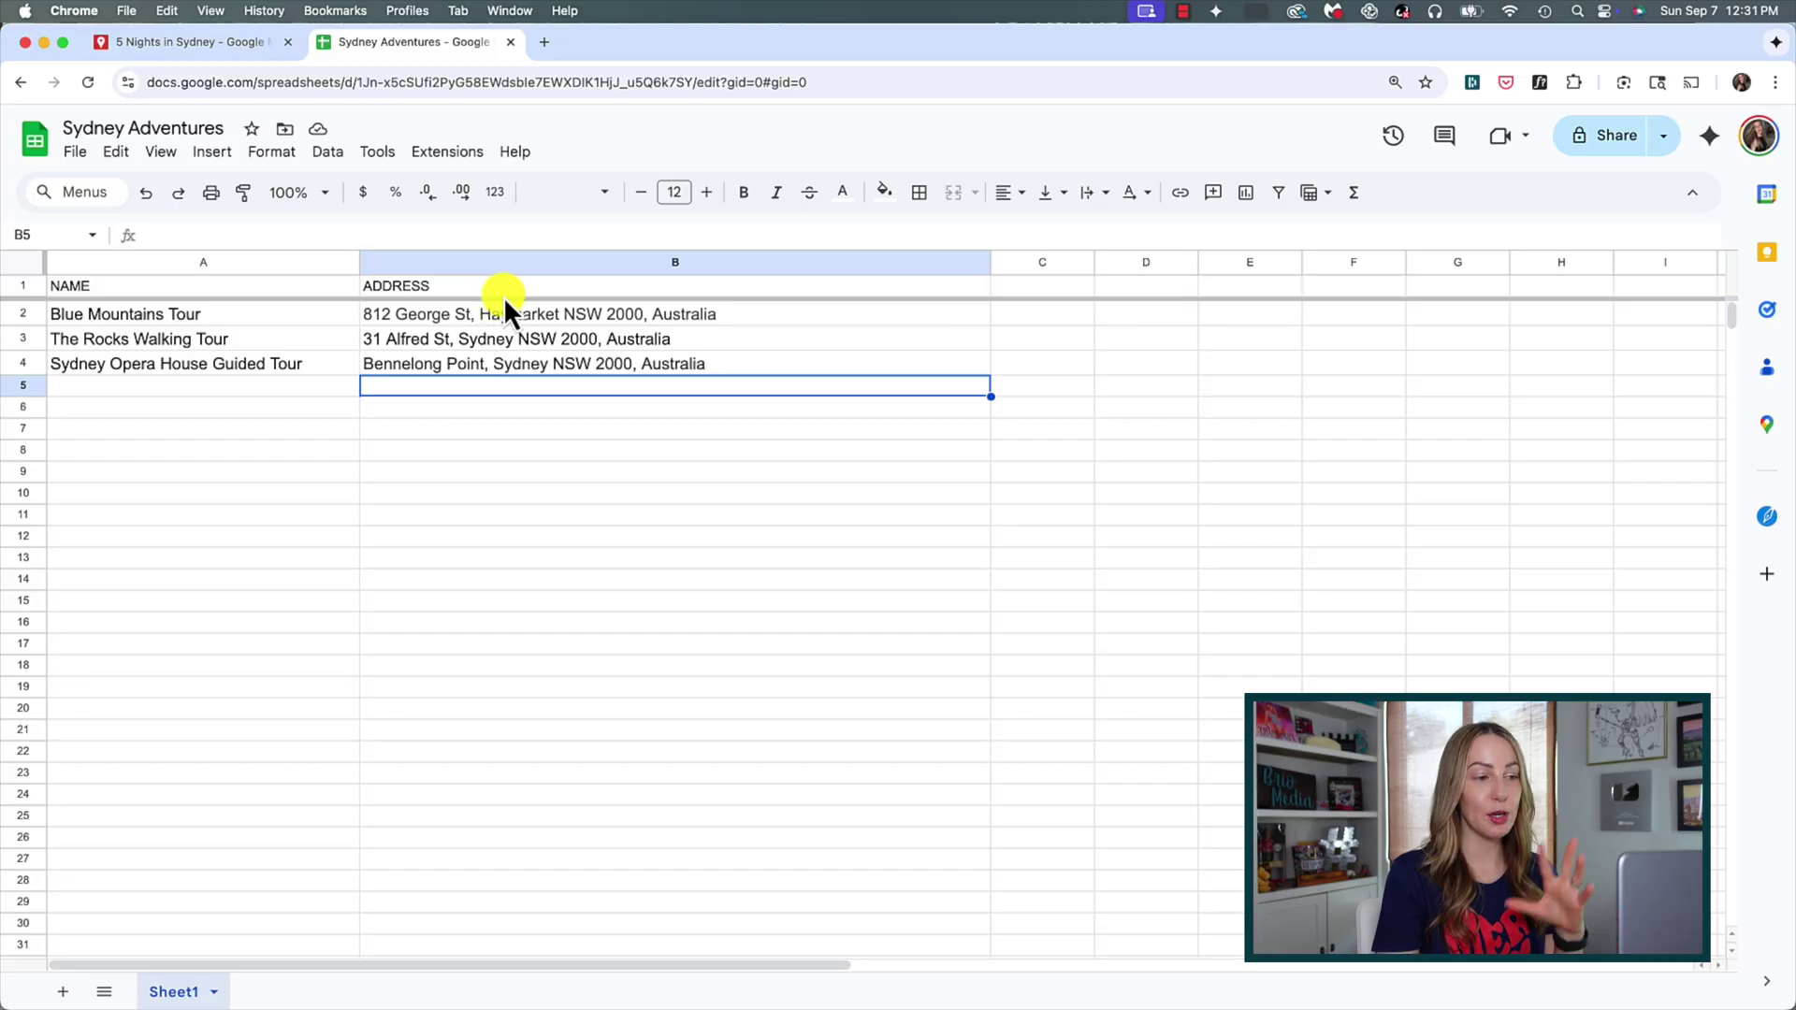
- Download the Sydney Adventures sheet from File > Download as 'Sydney Adventures - Sheet1.csv'
{"action": "left_click", "coordinate": [75, 151]}
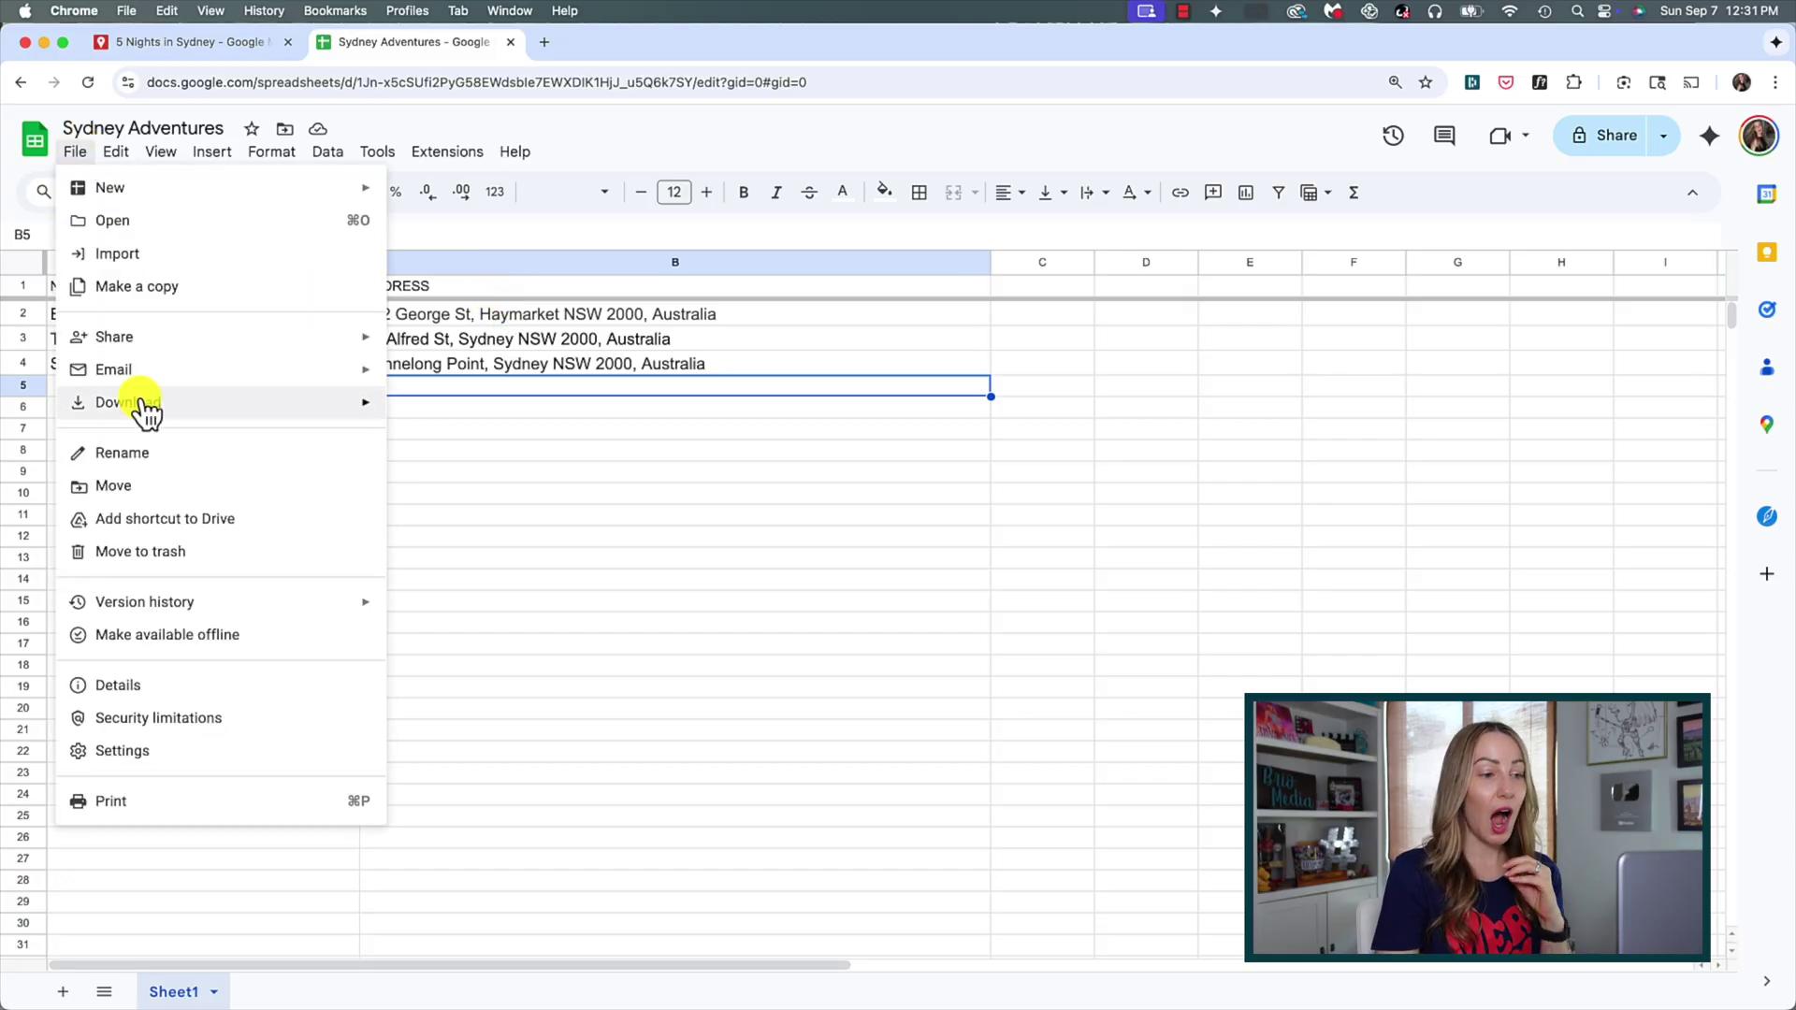
{"action": "mouse_move", "coordinate": [145, 409]}
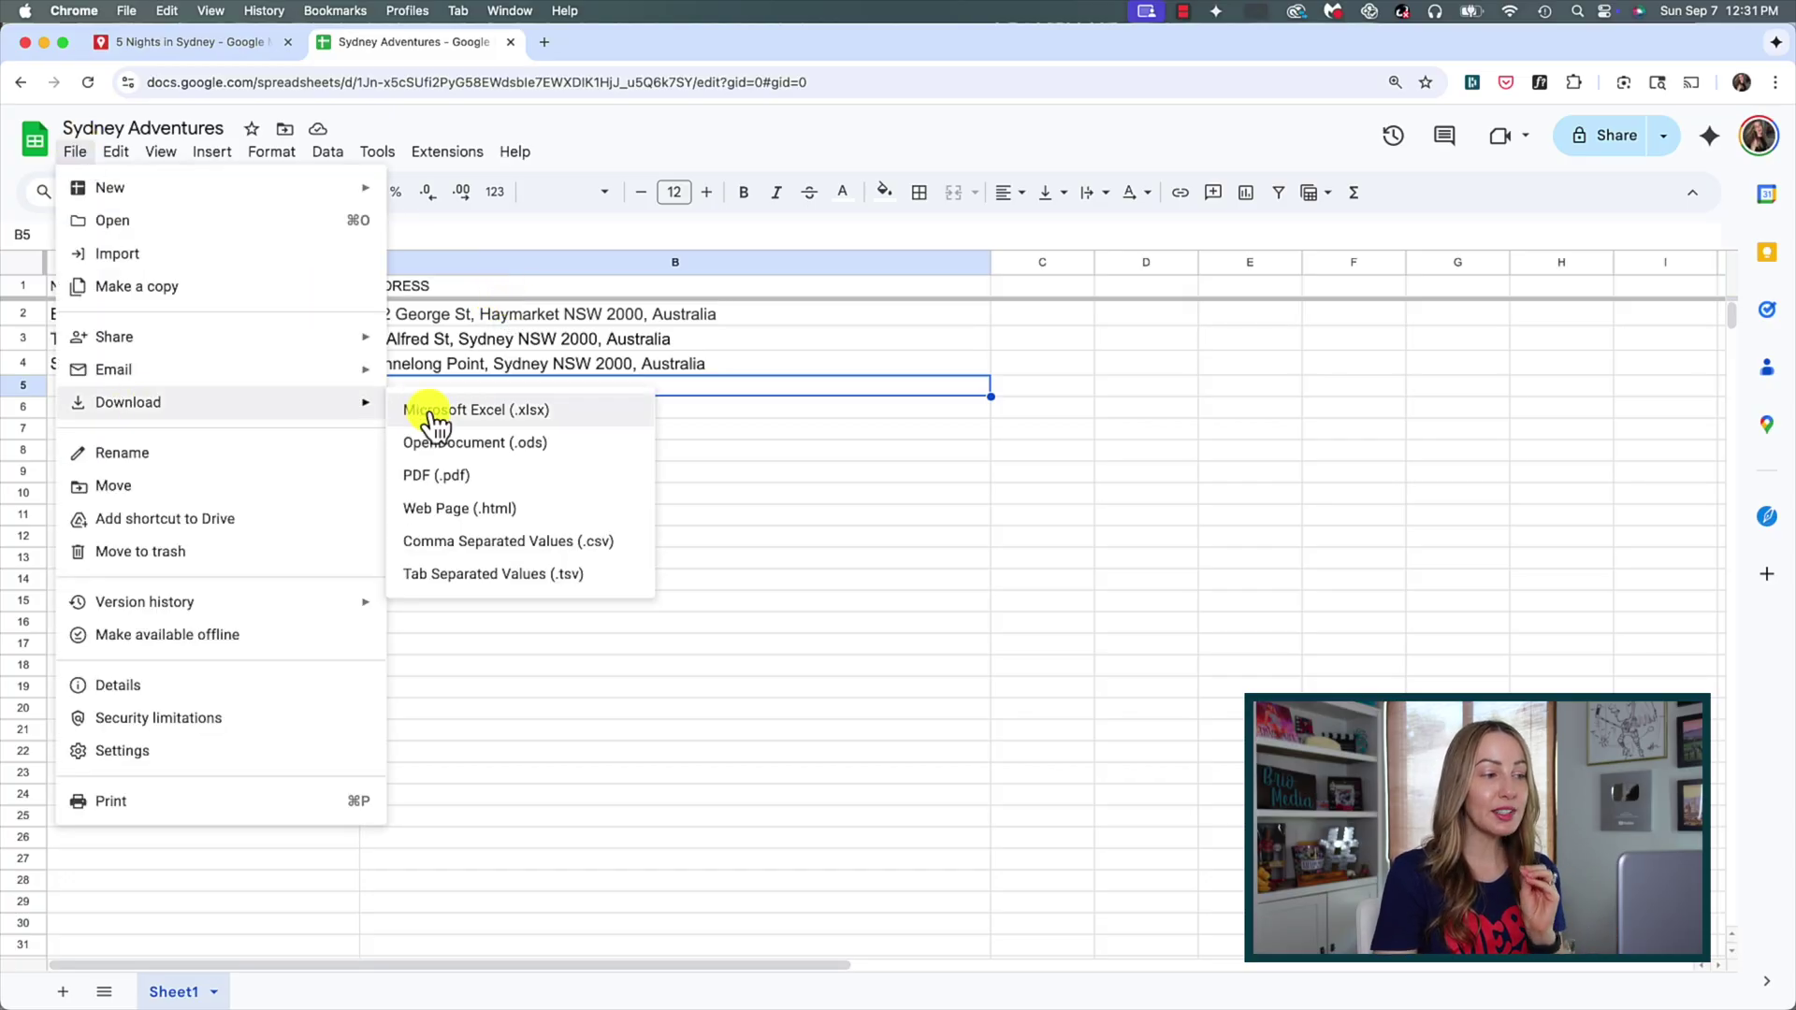
{"action": "left_click", "coordinate": [546, 543]}
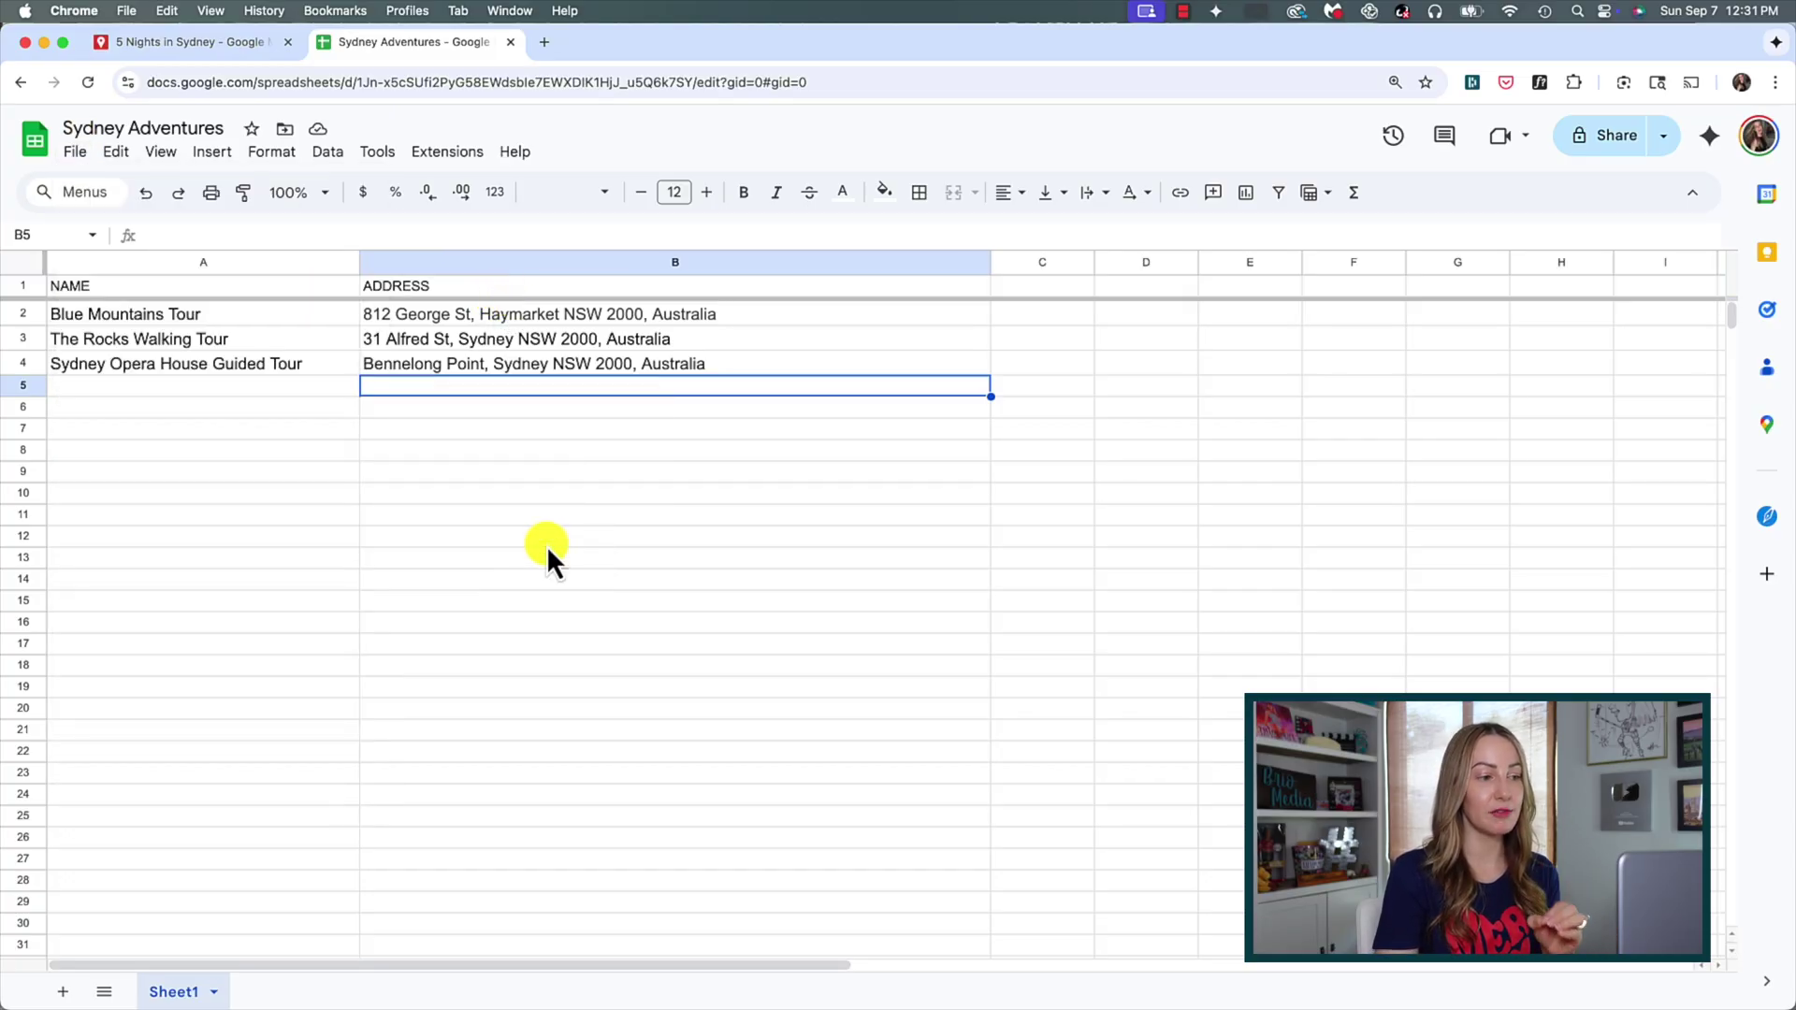
- Import 'Sydney Adventures - Sheet1.csv' into the untitled layer, titling markers by the NAME column
{"action": "left_click", "coordinate": [226, 48]}
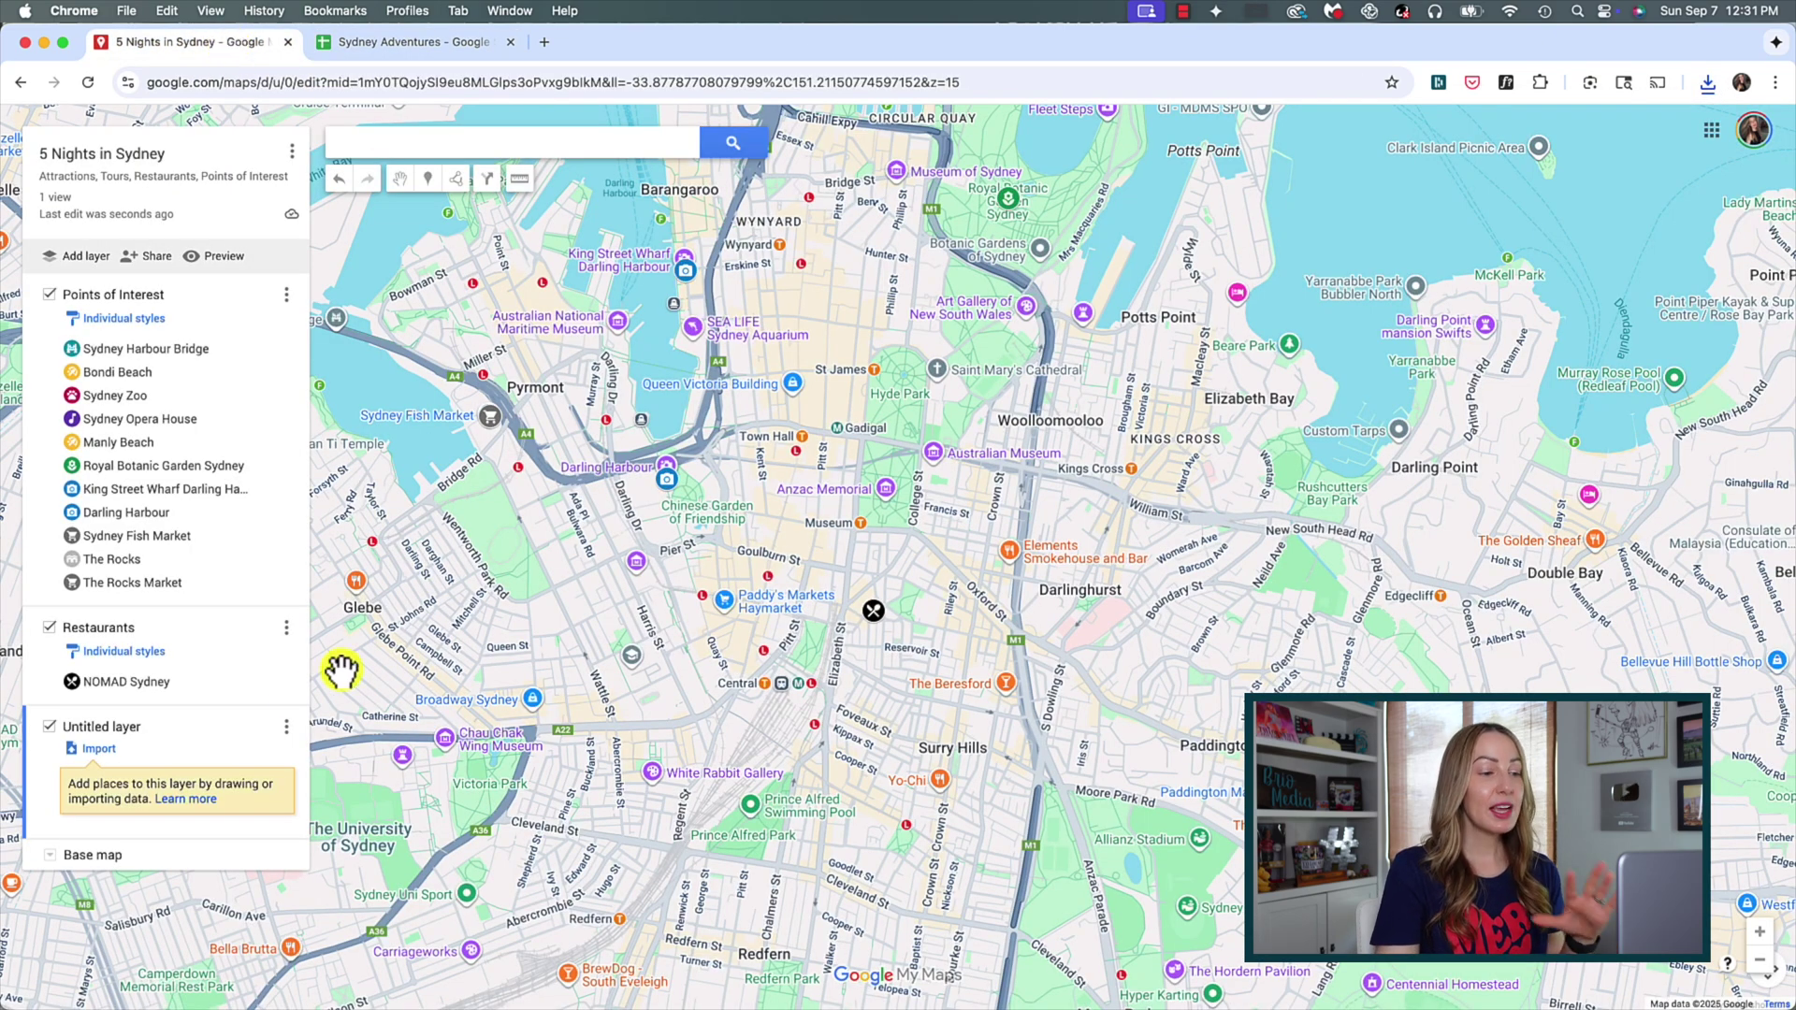
{"action": "left_click", "coordinate": [103, 749]}
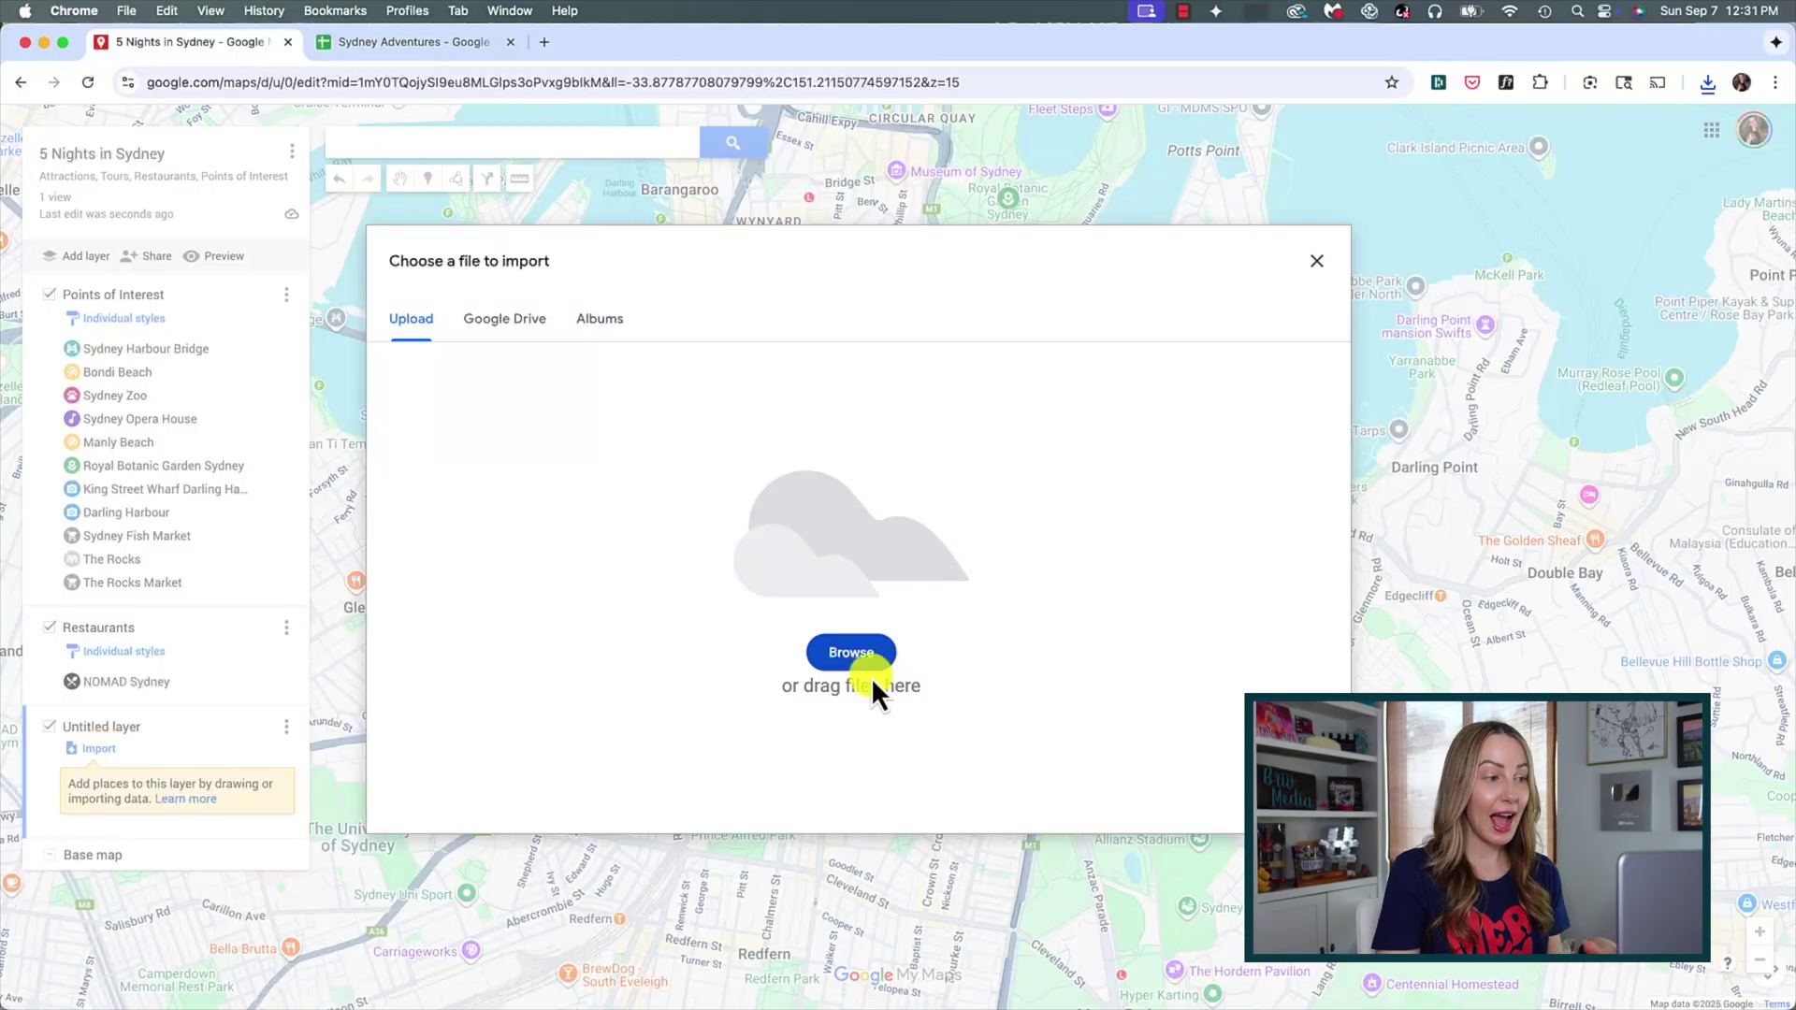
{"action": "left_click_drag", "start_coordinate": [878, 662], "coordinate": [808, 473]}
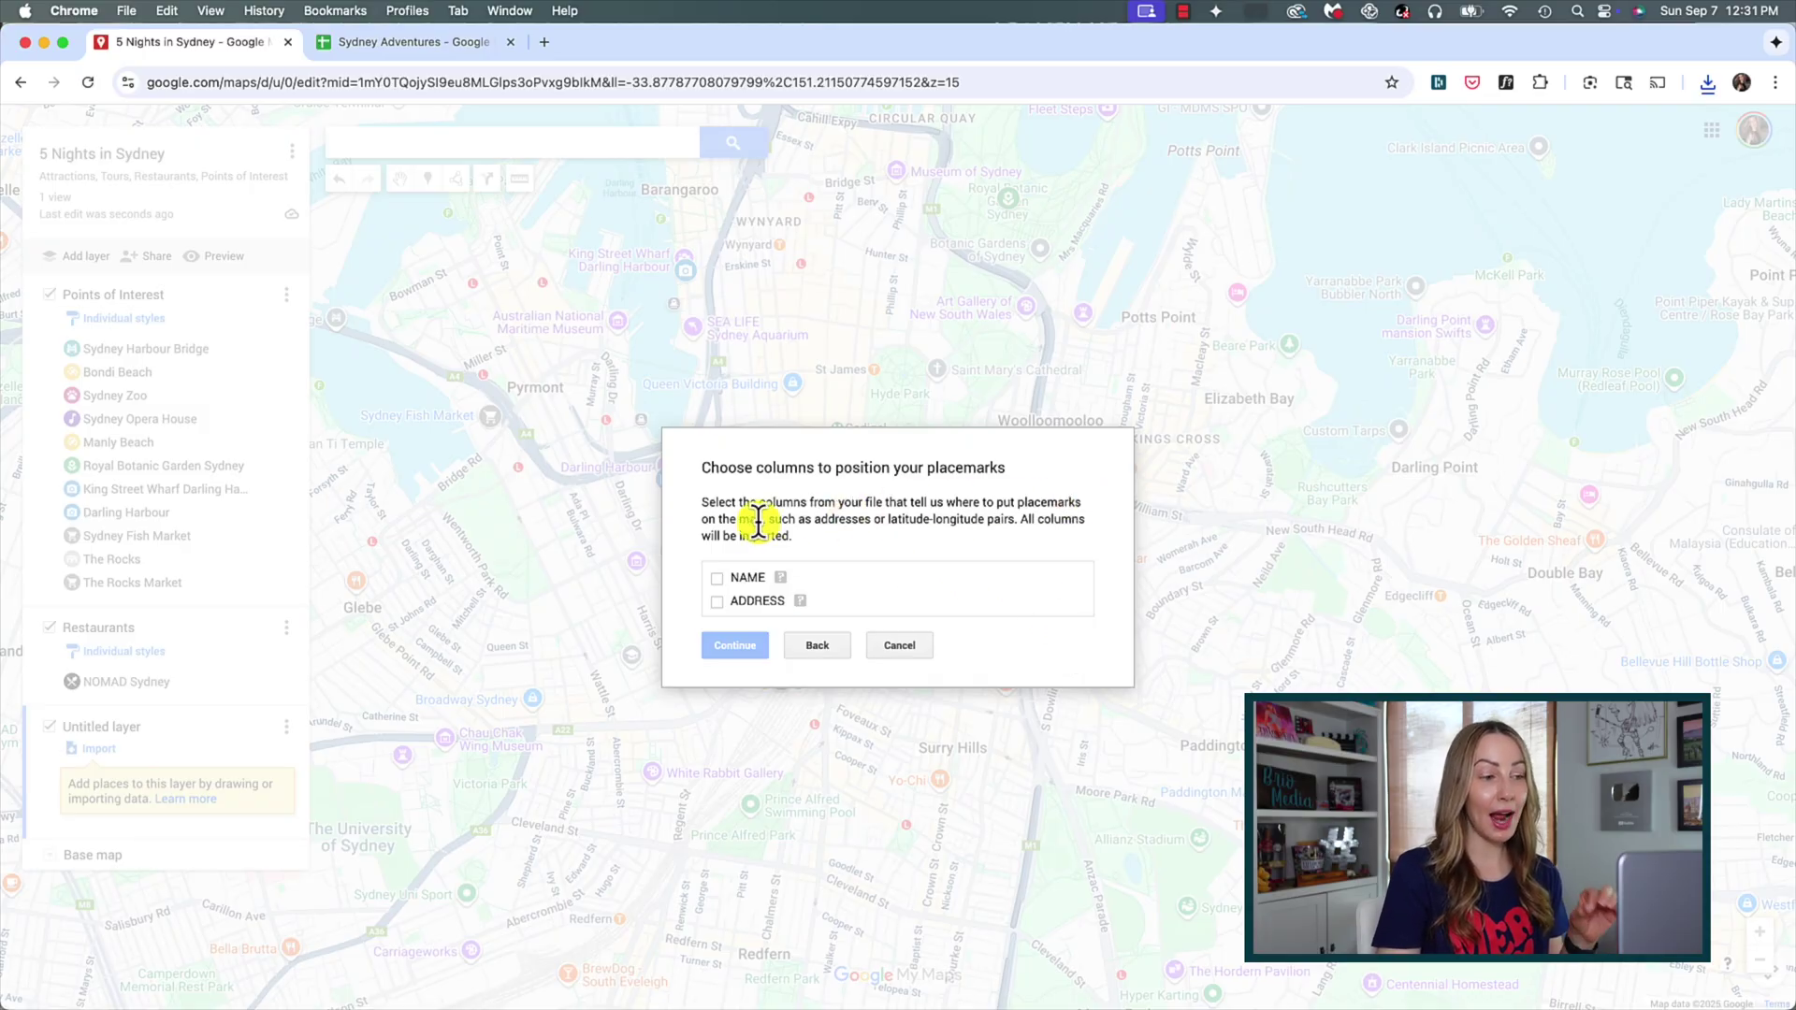
{"action": "left_click", "coordinate": [735, 648]}
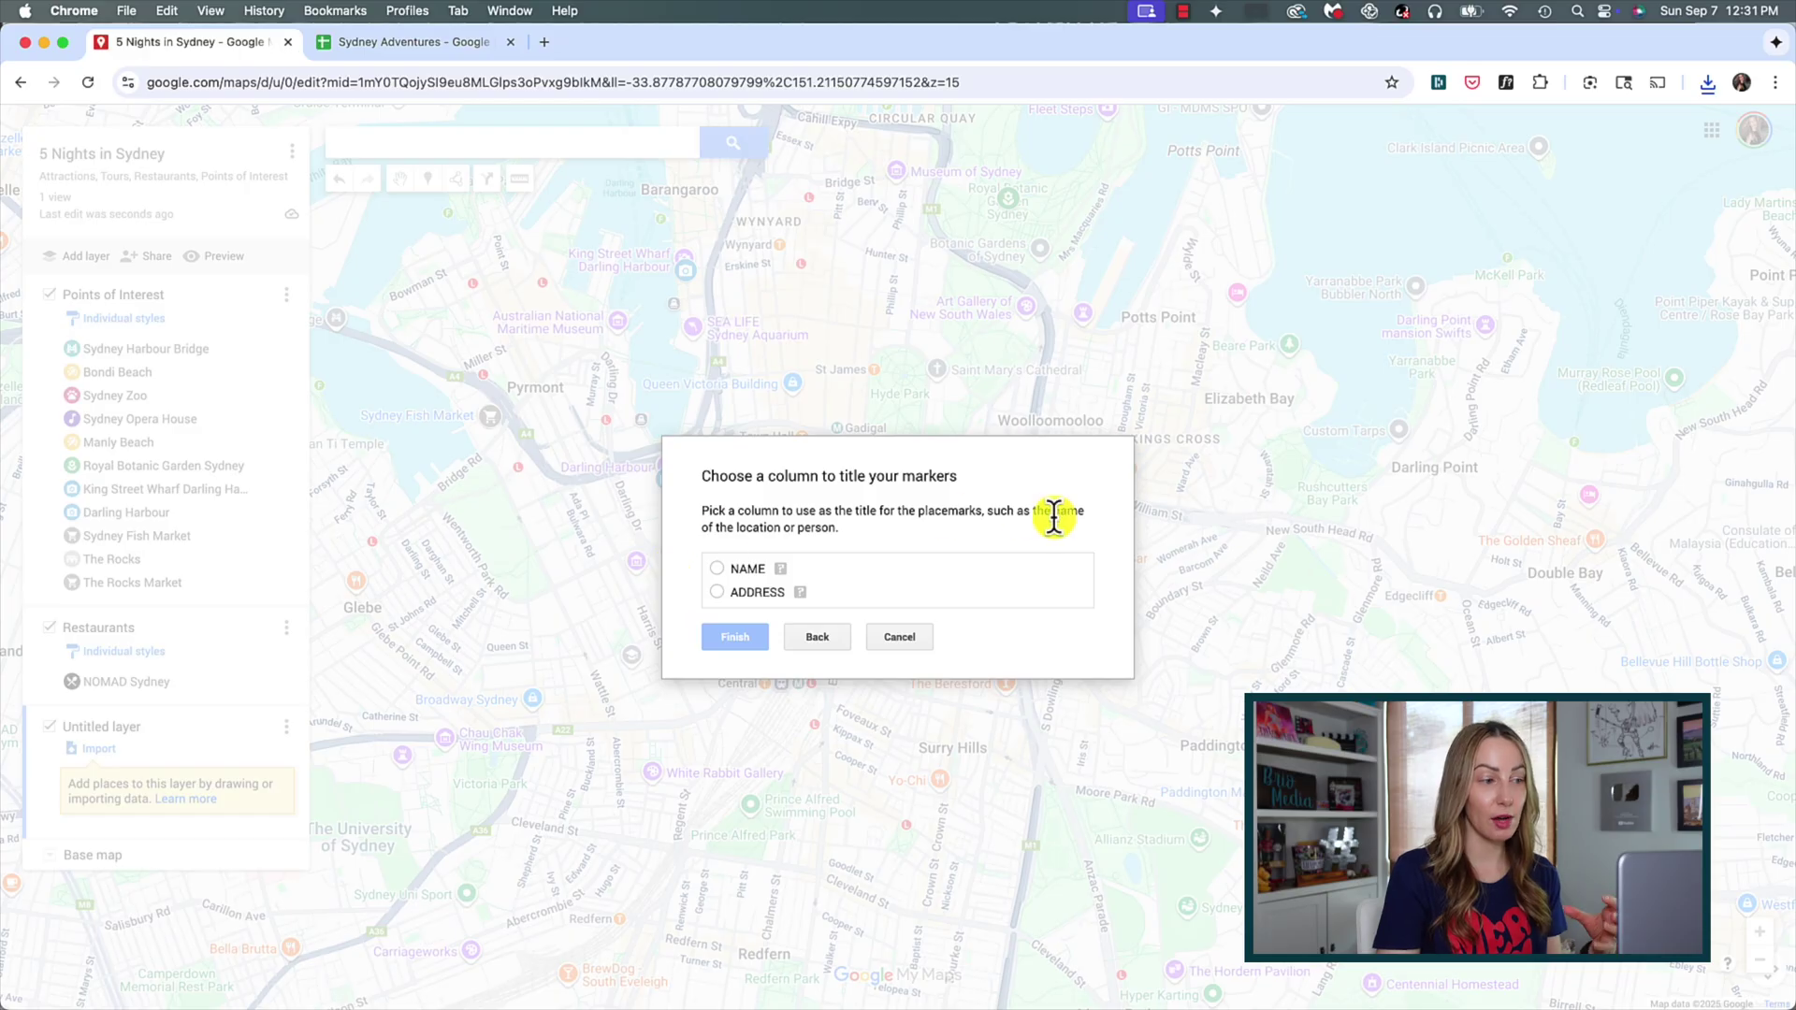
{"action": "left_click", "coordinate": [716, 568]}
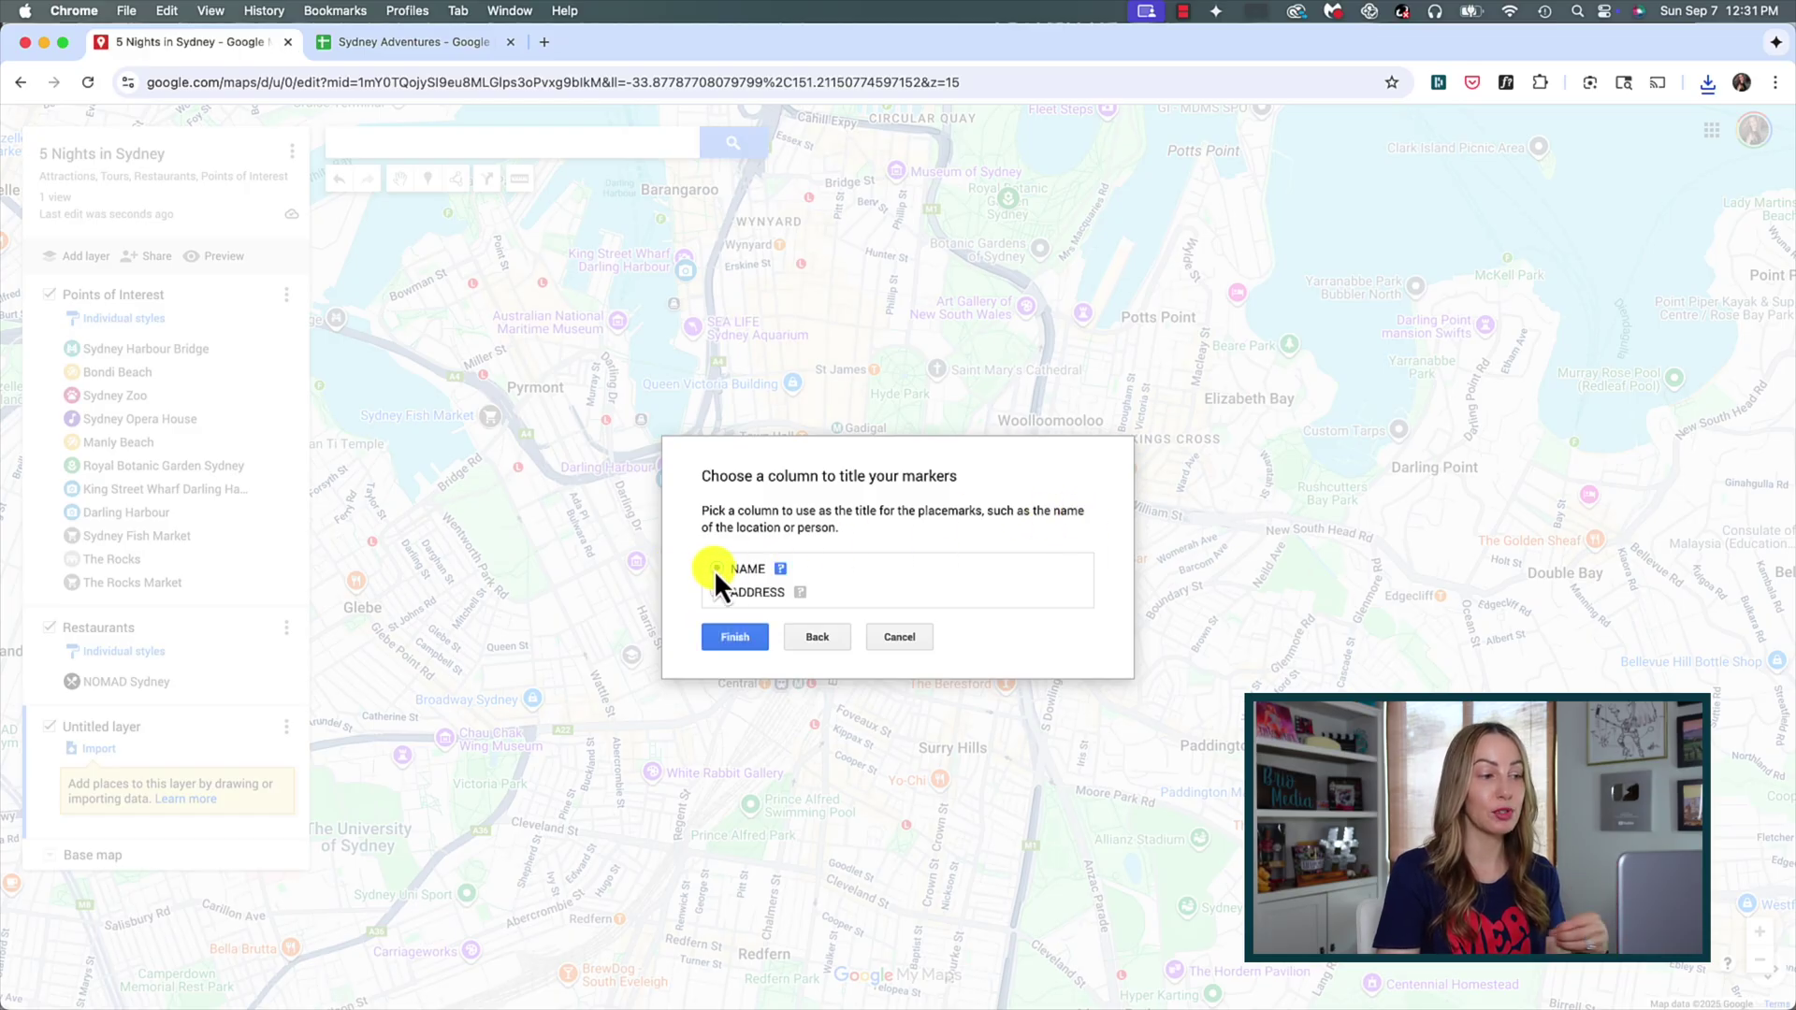
{"action": "left_click", "coordinate": [739, 645]}
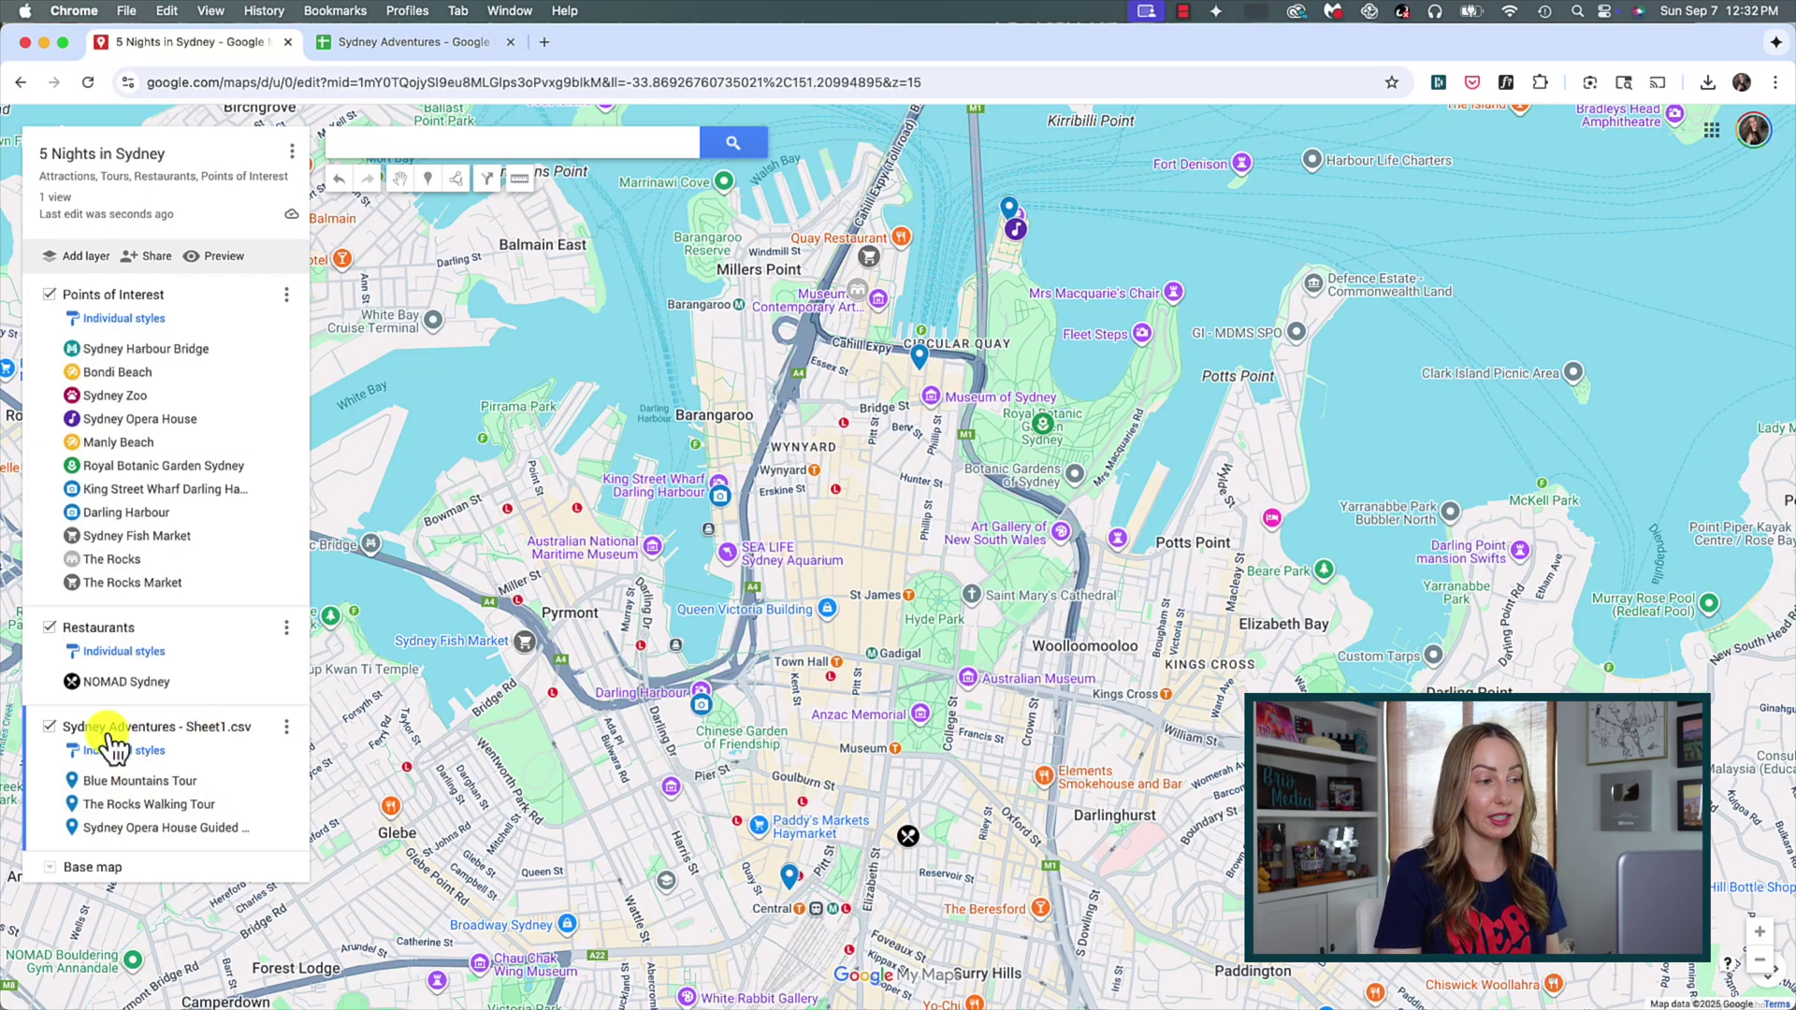
- Trim ' - Sheet1.csv' so the layer is named 'Sydney Adventures', and open the Blue Mountains Tour marker's style options
{"action": "left_click", "coordinate": [184, 729]}
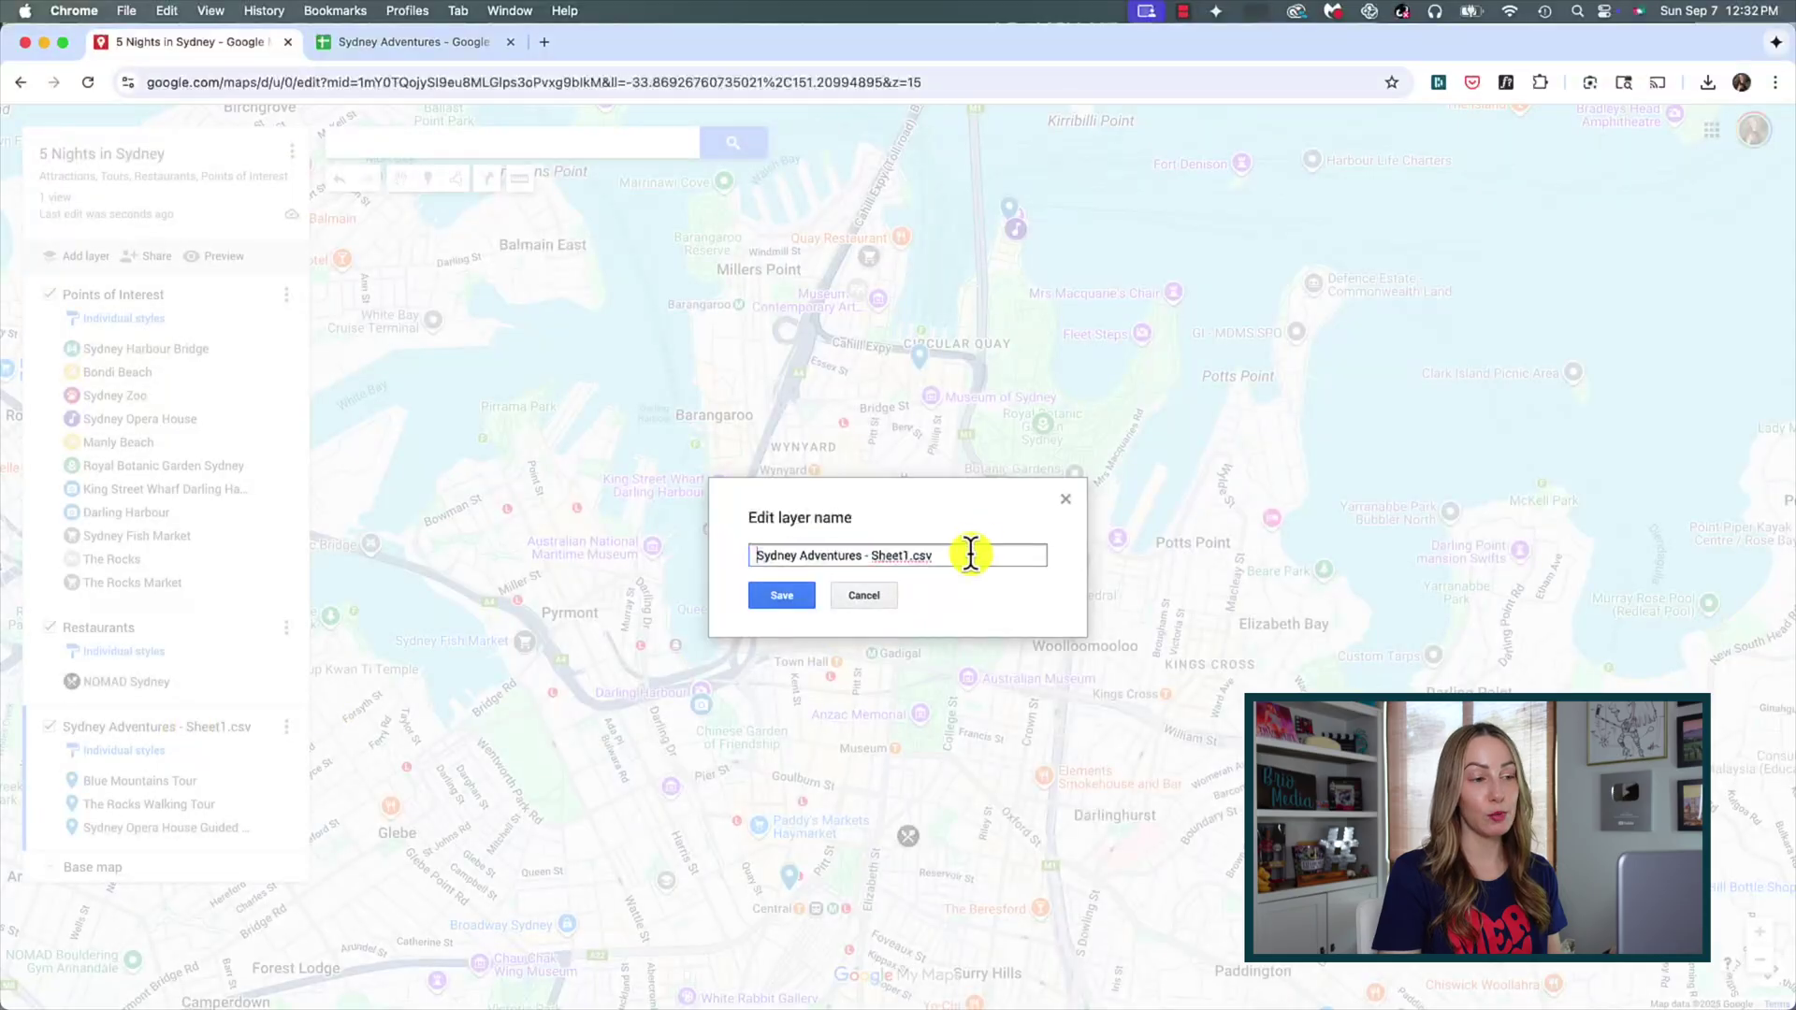
{"action": "left_click_drag", "start_coordinate": [971, 555], "coordinate": [867, 559]}
{"action": "left_click", "coordinate": [781, 595]}
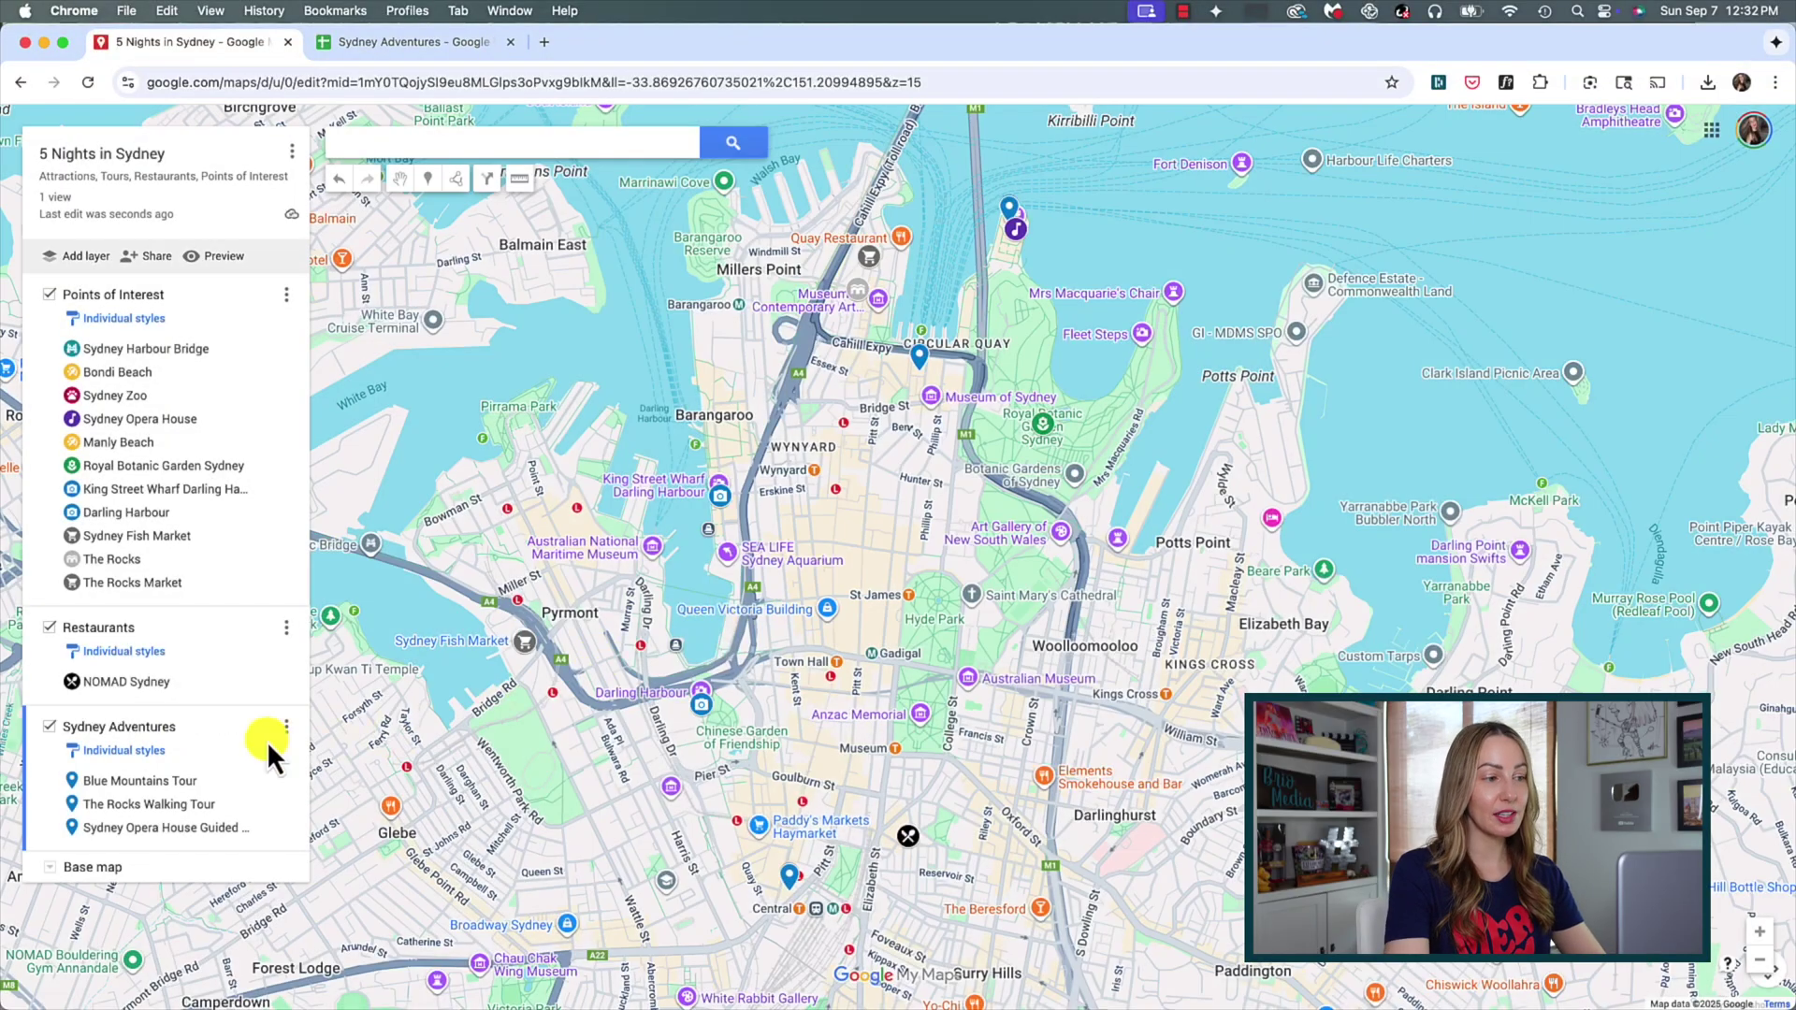
{"action": "left_click", "coordinate": [280, 780]}
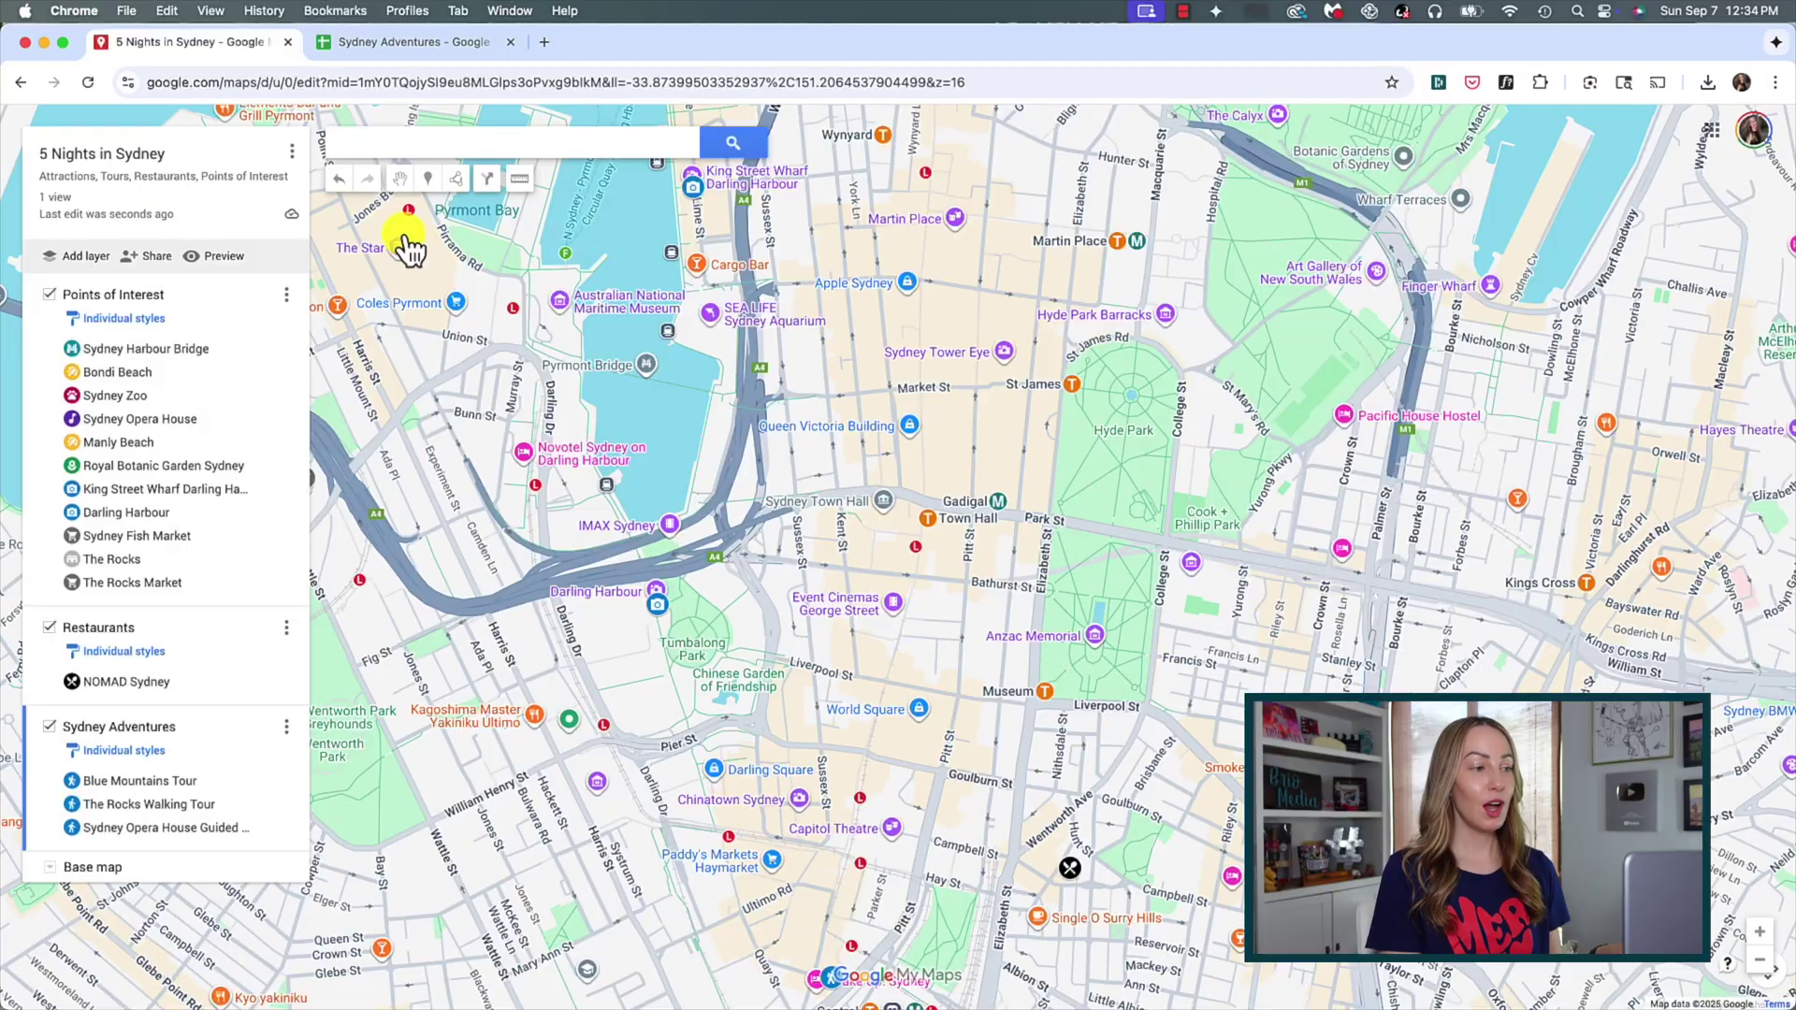
- Start a shape outline of Hyde Park from St James down past Museum station to Liverpool St
{"action": "left_click", "coordinate": [454, 182]}
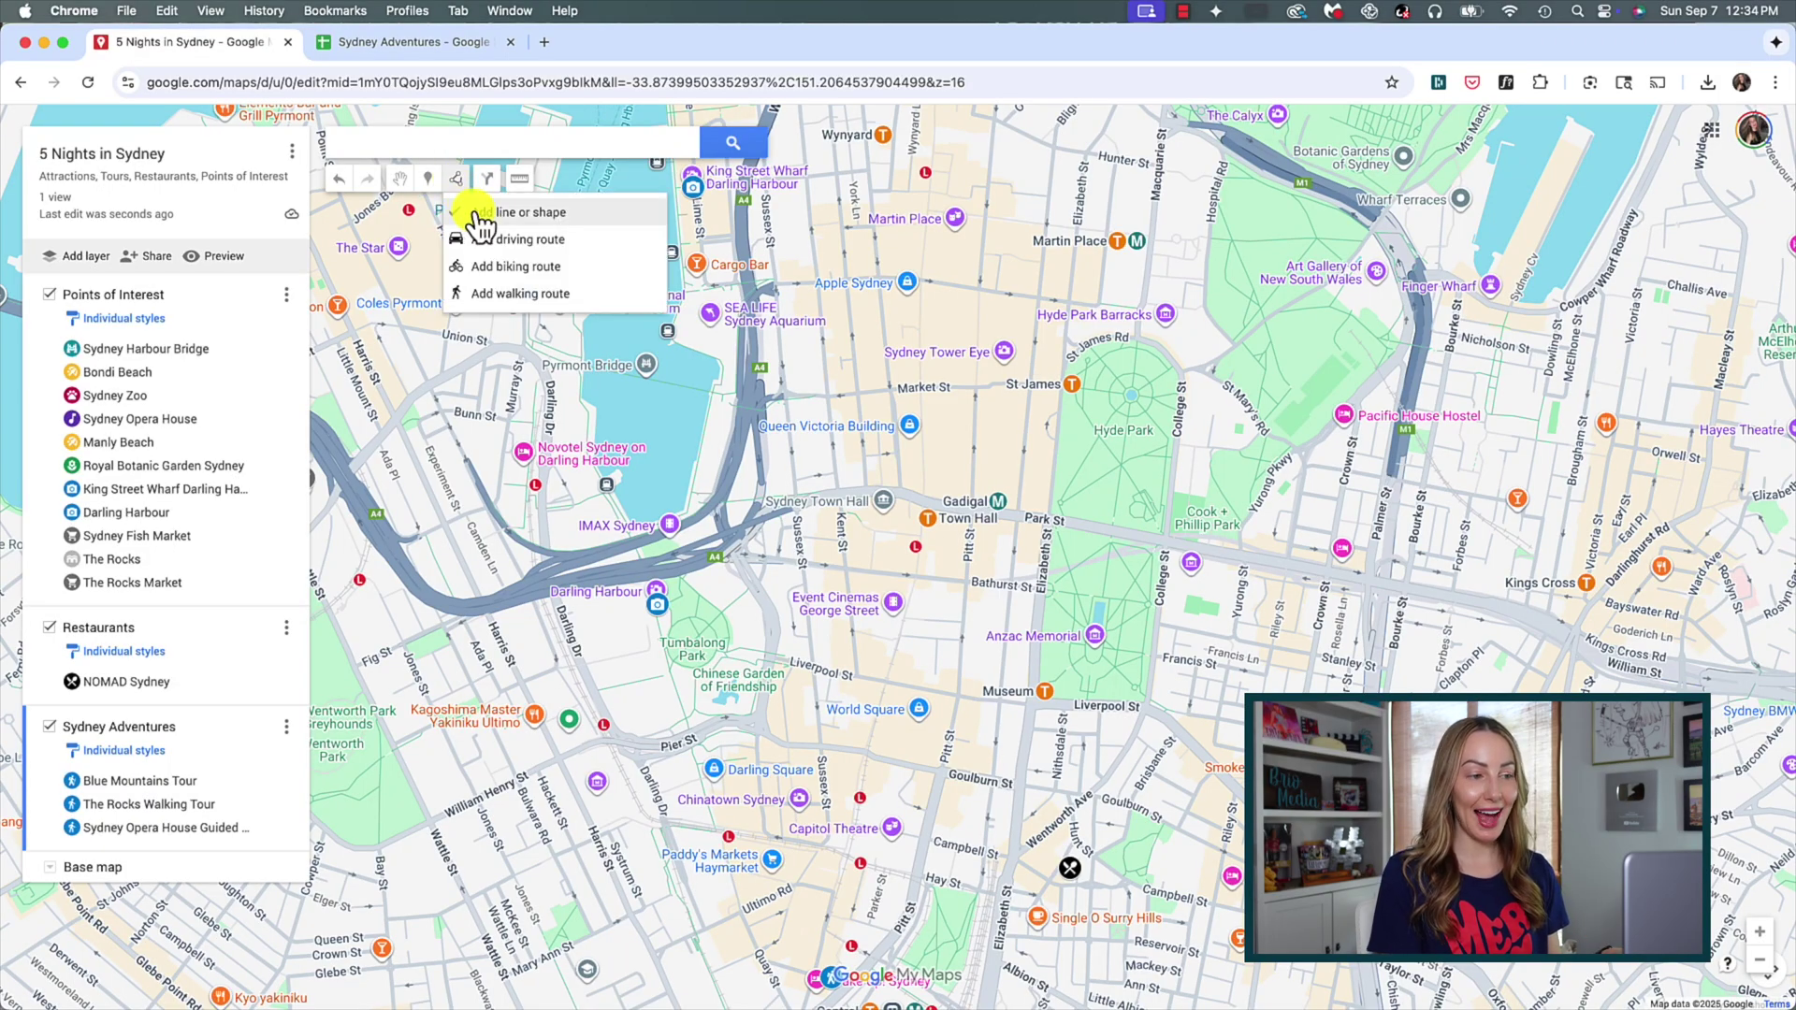
{"action": "left_click", "coordinate": [534, 210]}
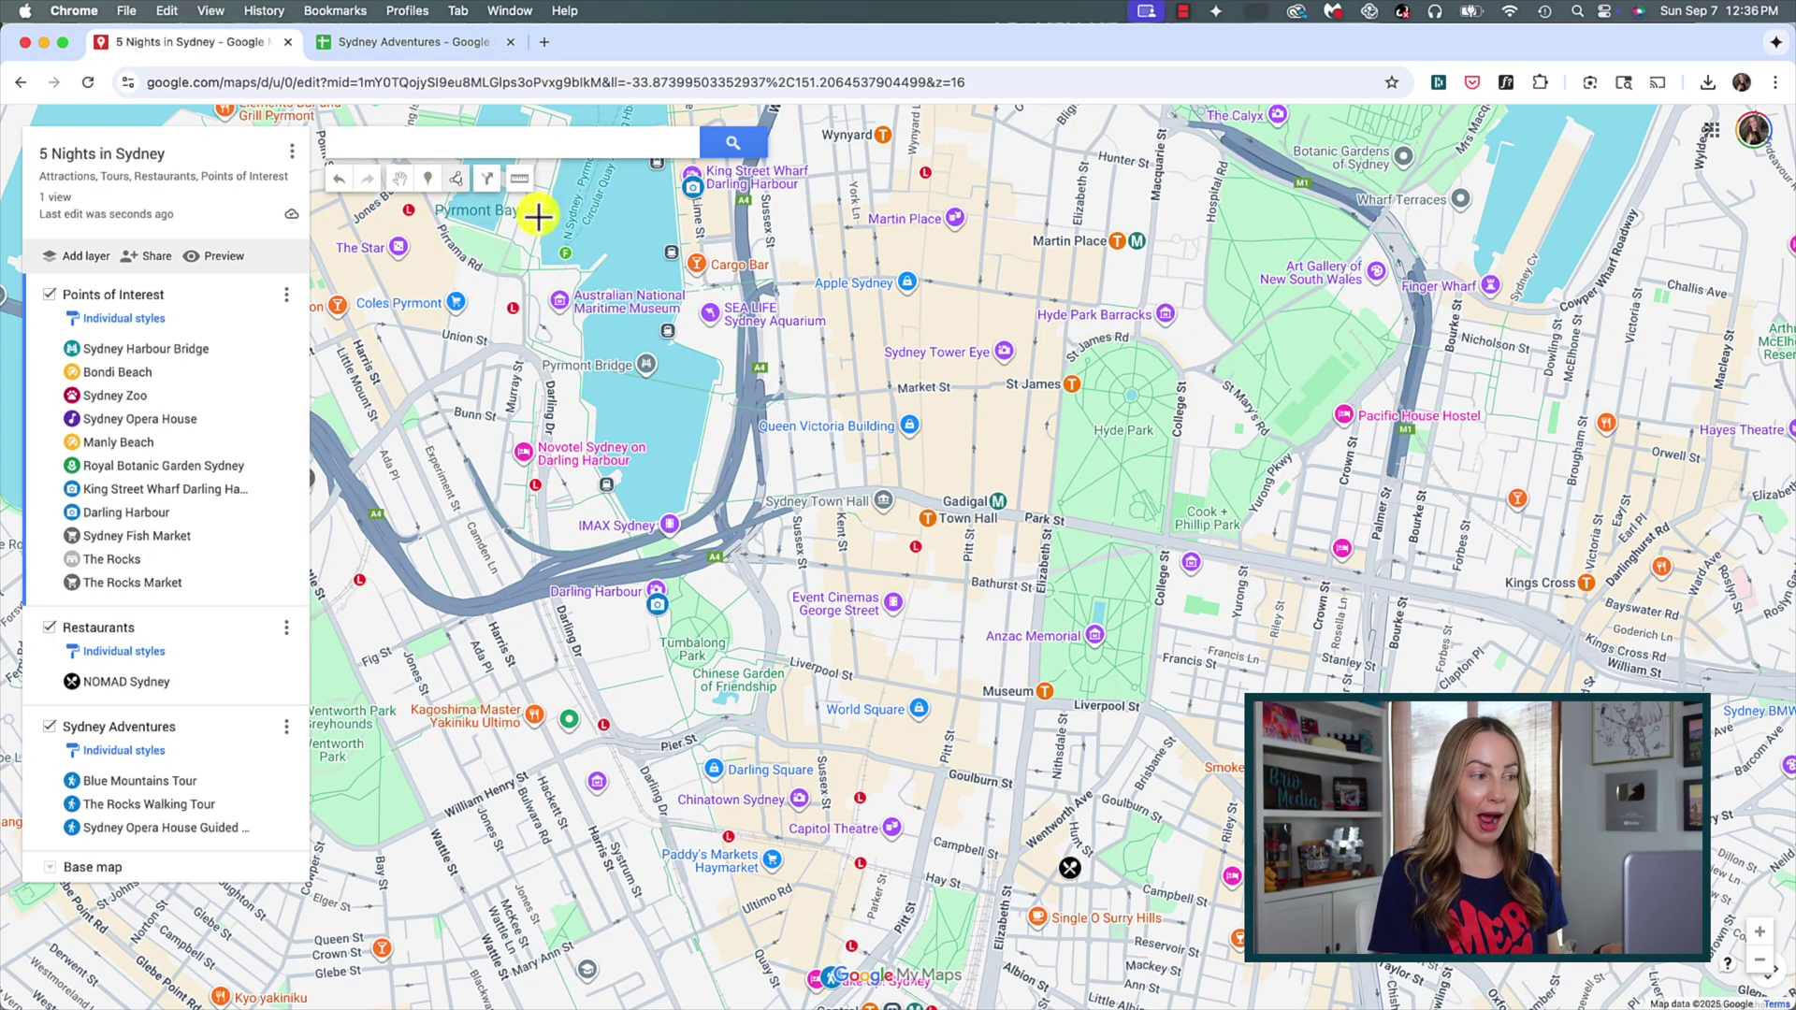
{"action": "left_click", "coordinate": [1064, 364]}
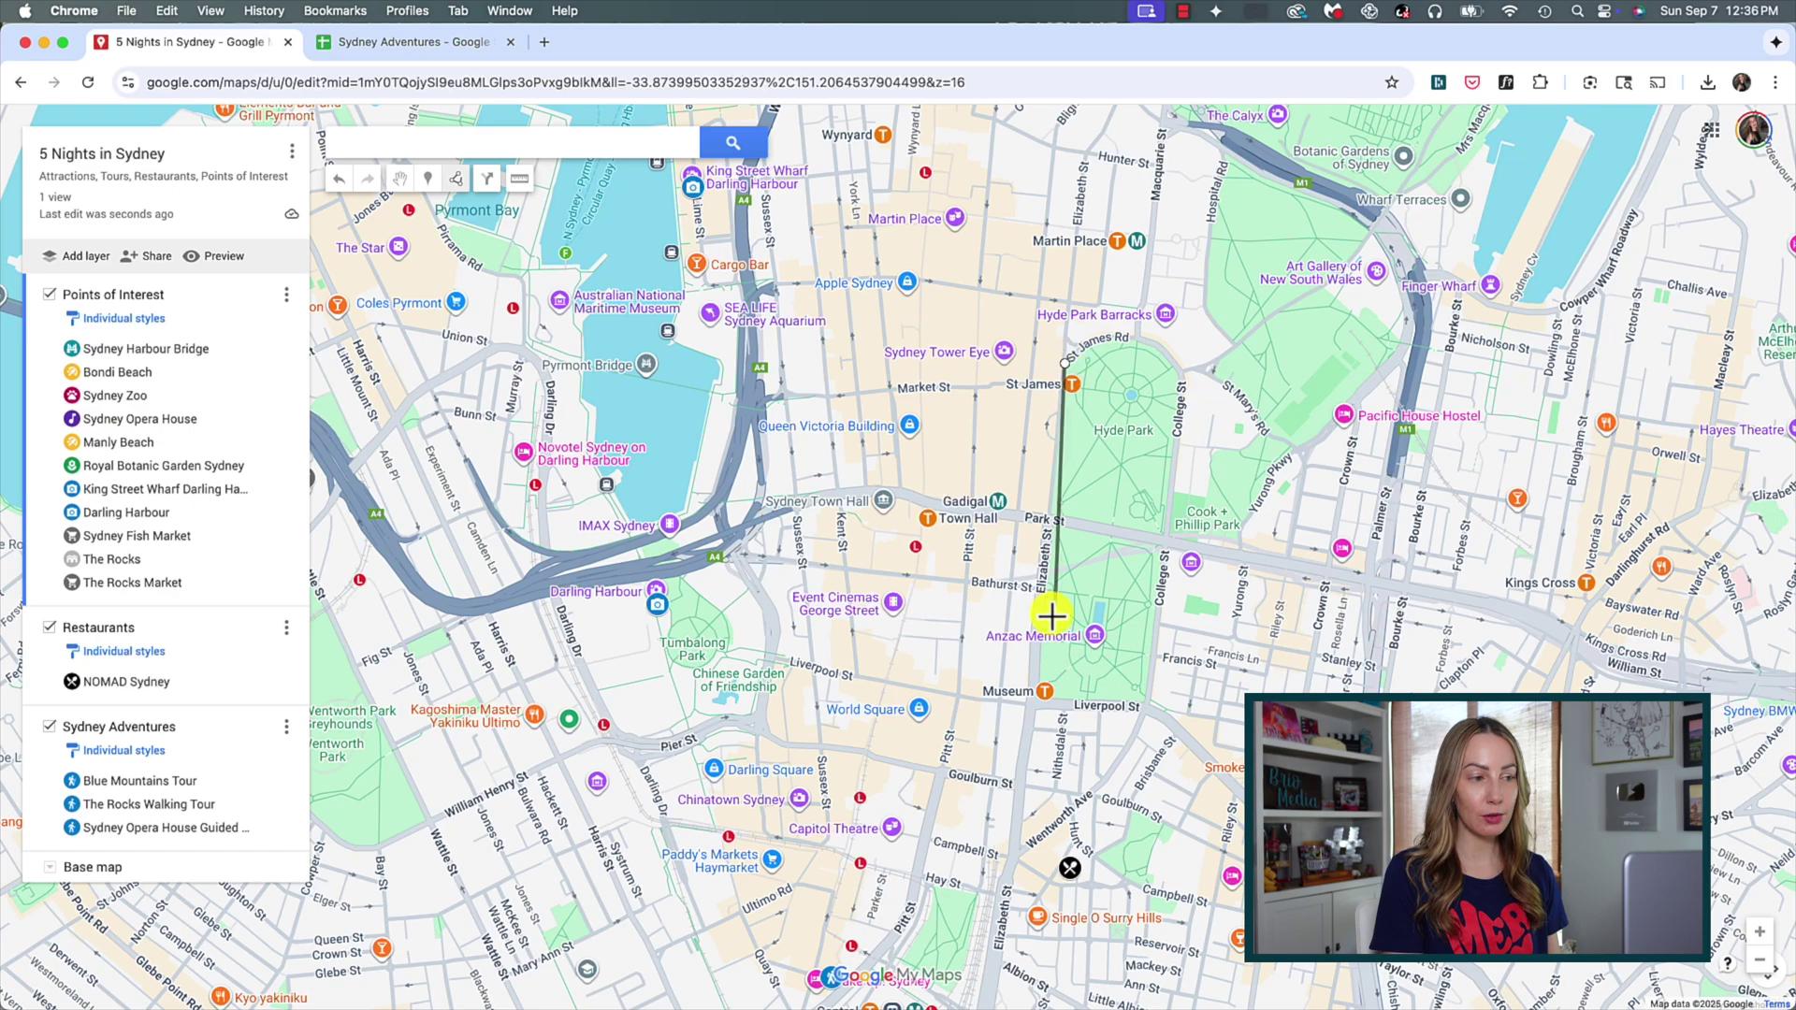
{"action": "left_click", "coordinate": [1041, 637]}
{"action": "left_click", "coordinate": [1038, 697]}
{"action": "left_click", "coordinate": [1145, 702]}
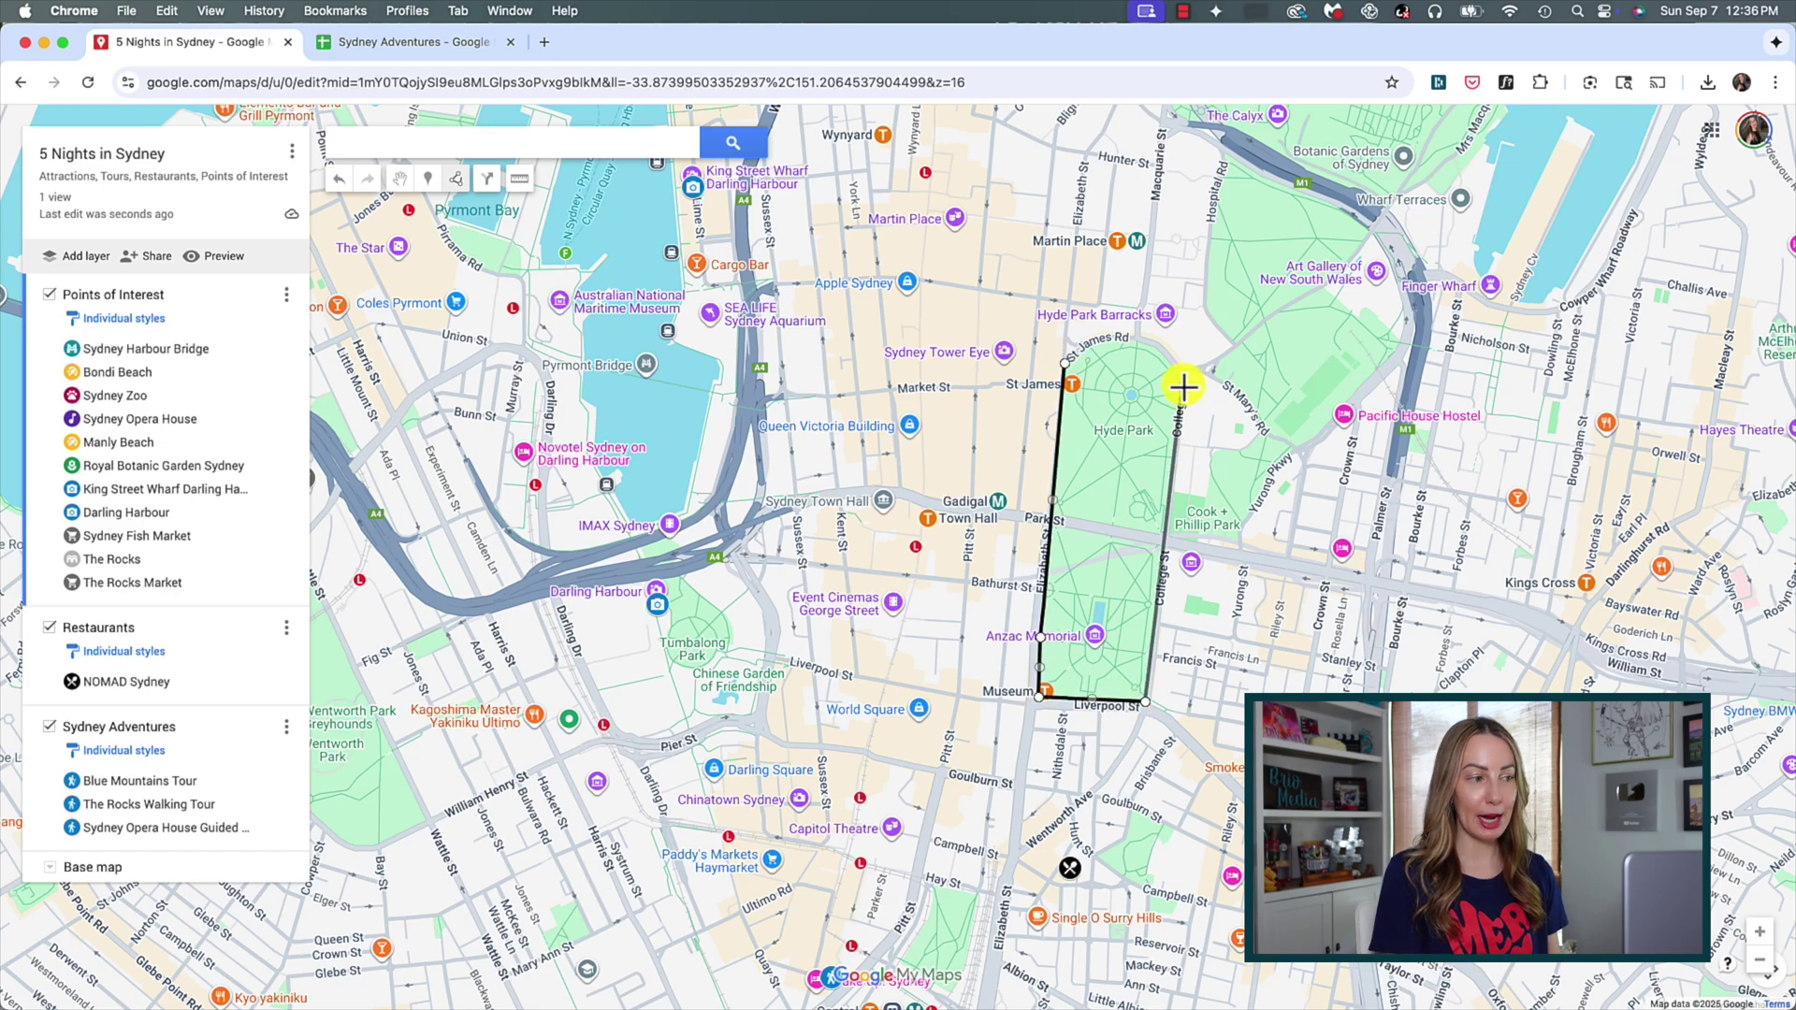
{"action": "left_click", "coordinate": [1180, 379]}
- Trace the park's curved top along College St, close the shape and title it 'Hyde Park'
{"action": "left_click", "coordinate": [1170, 359]}
{"action": "left_click", "coordinate": [1158, 346]}
{"action": "left_click", "coordinate": [1146, 341]}
{"action": "left_click", "coordinate": [1130, 339]}
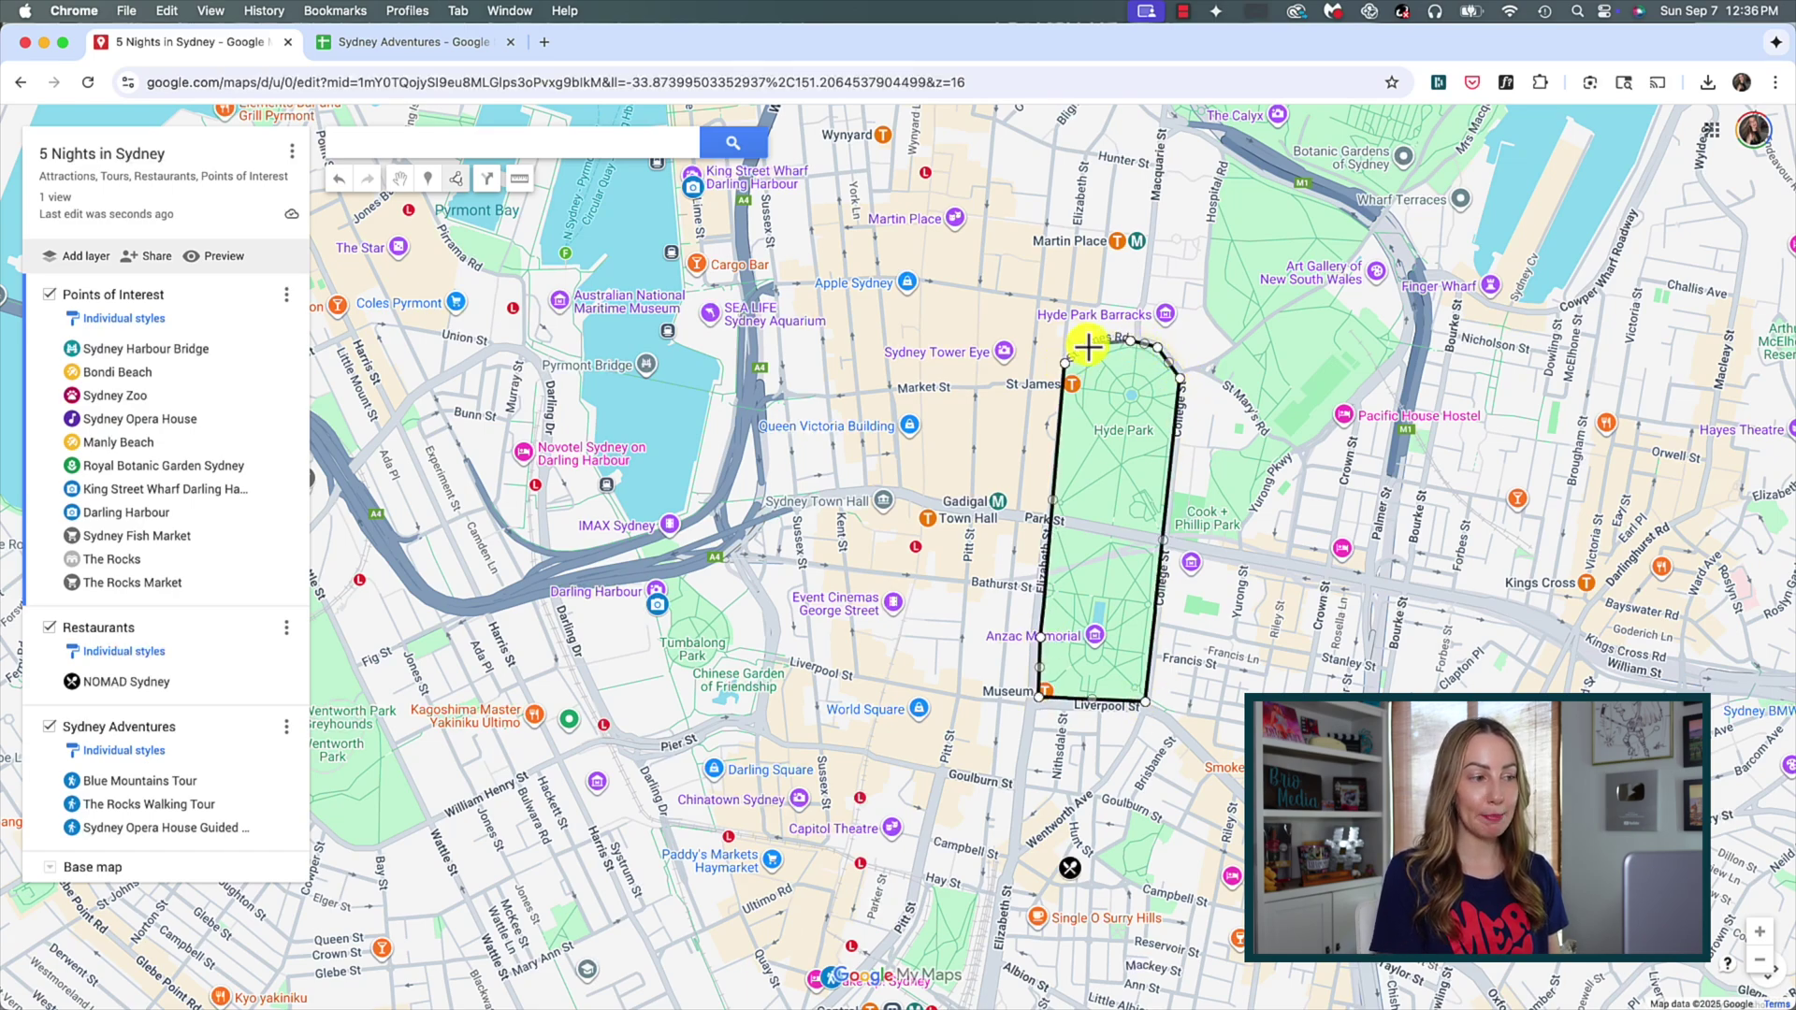
{"action": "left_click", "coordinate": [1066, 363]}
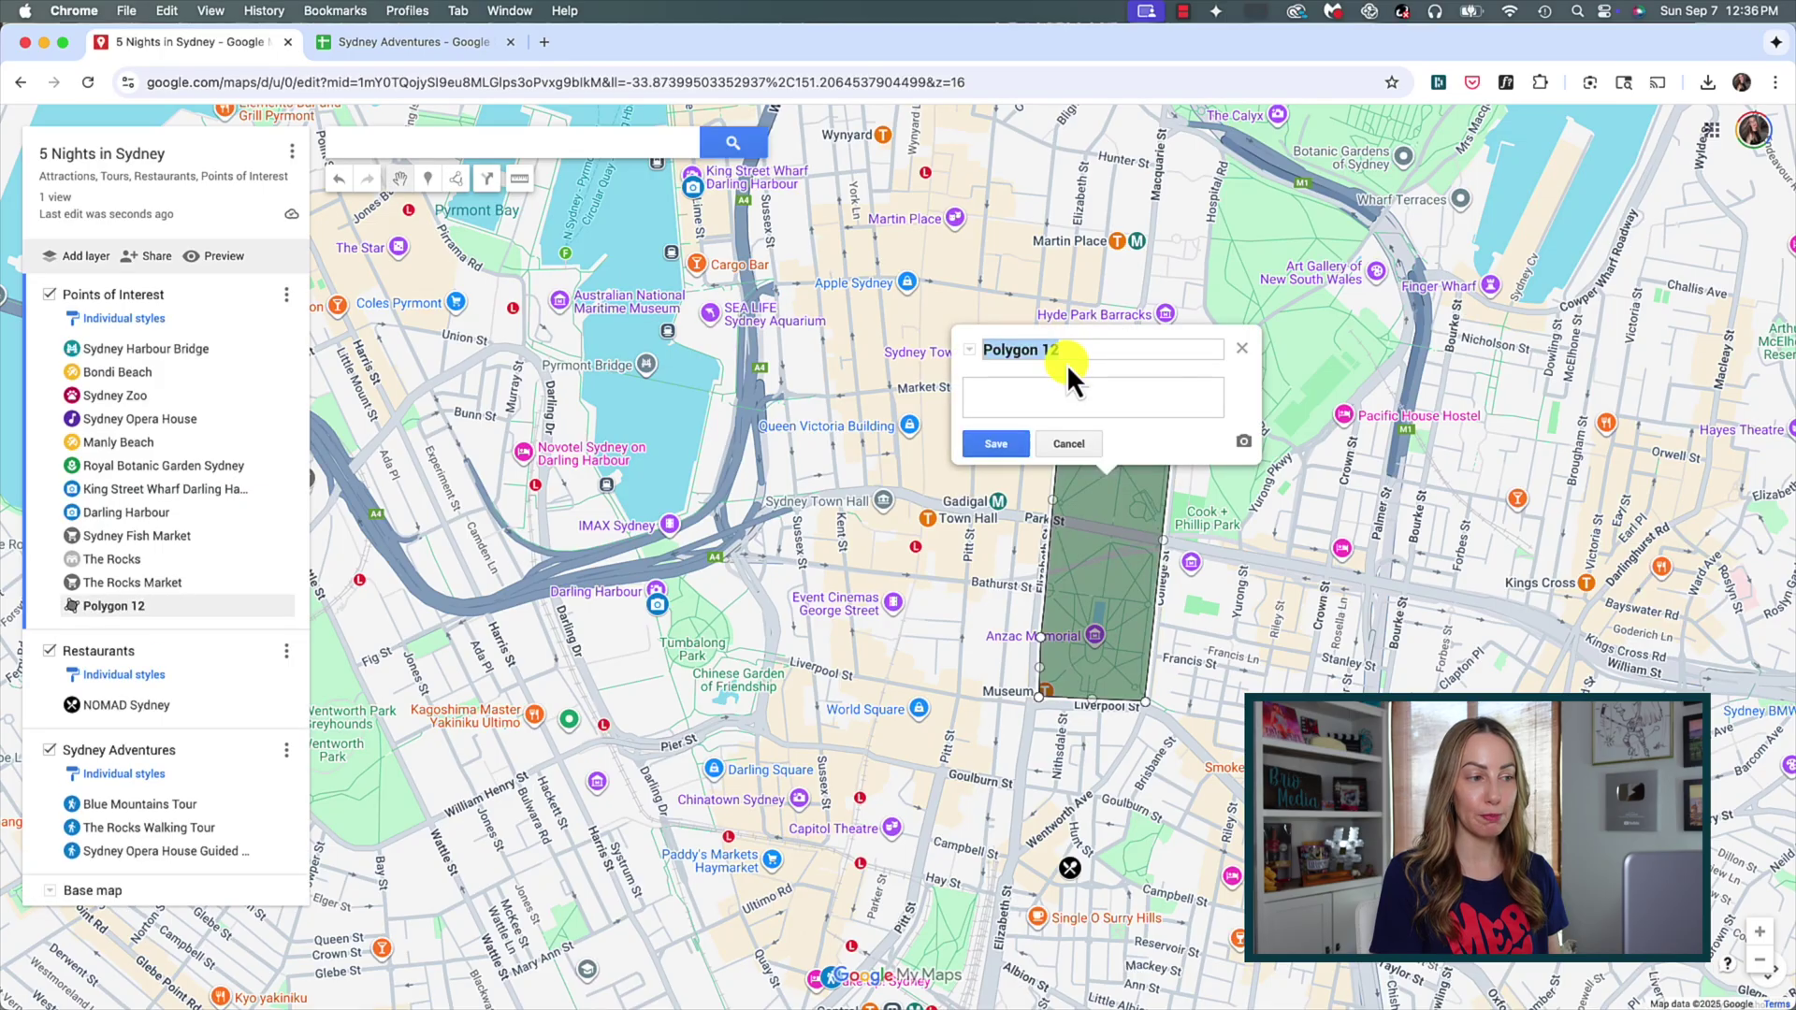
{"action": "type", "text": "Hyde Park"}
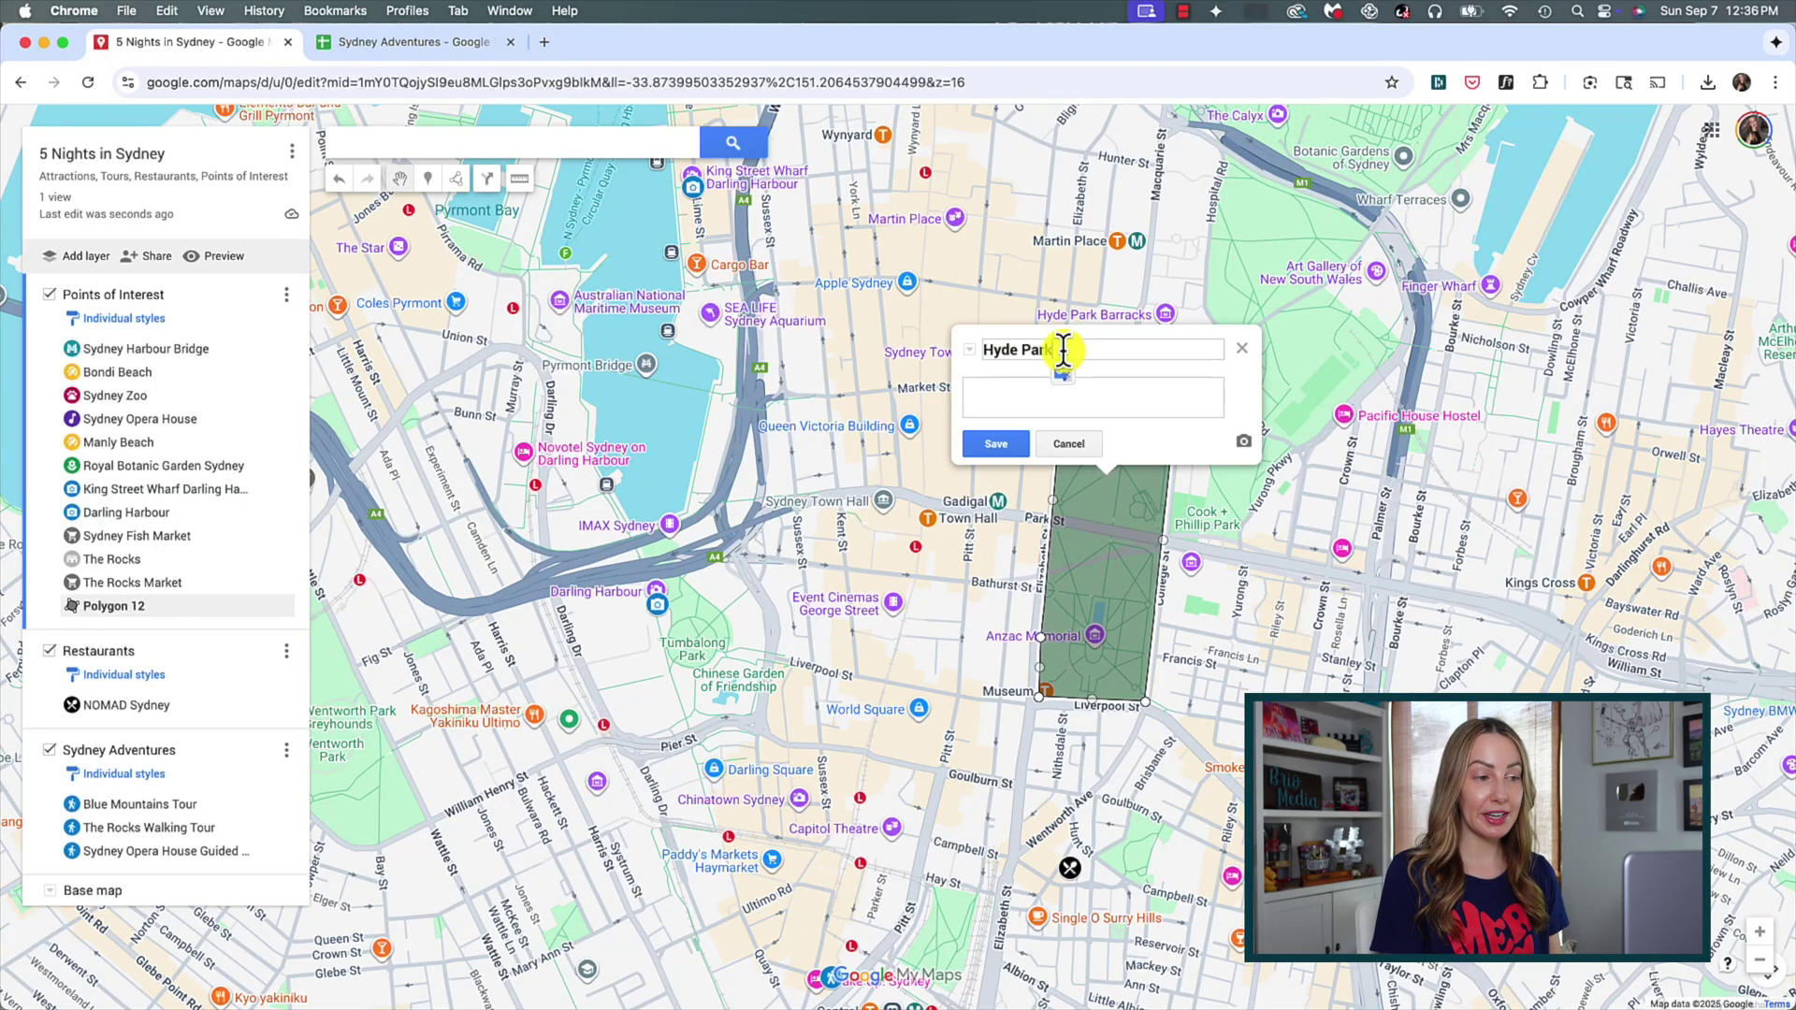
{"action": "left_click", "coordinate": [1007, 445]}
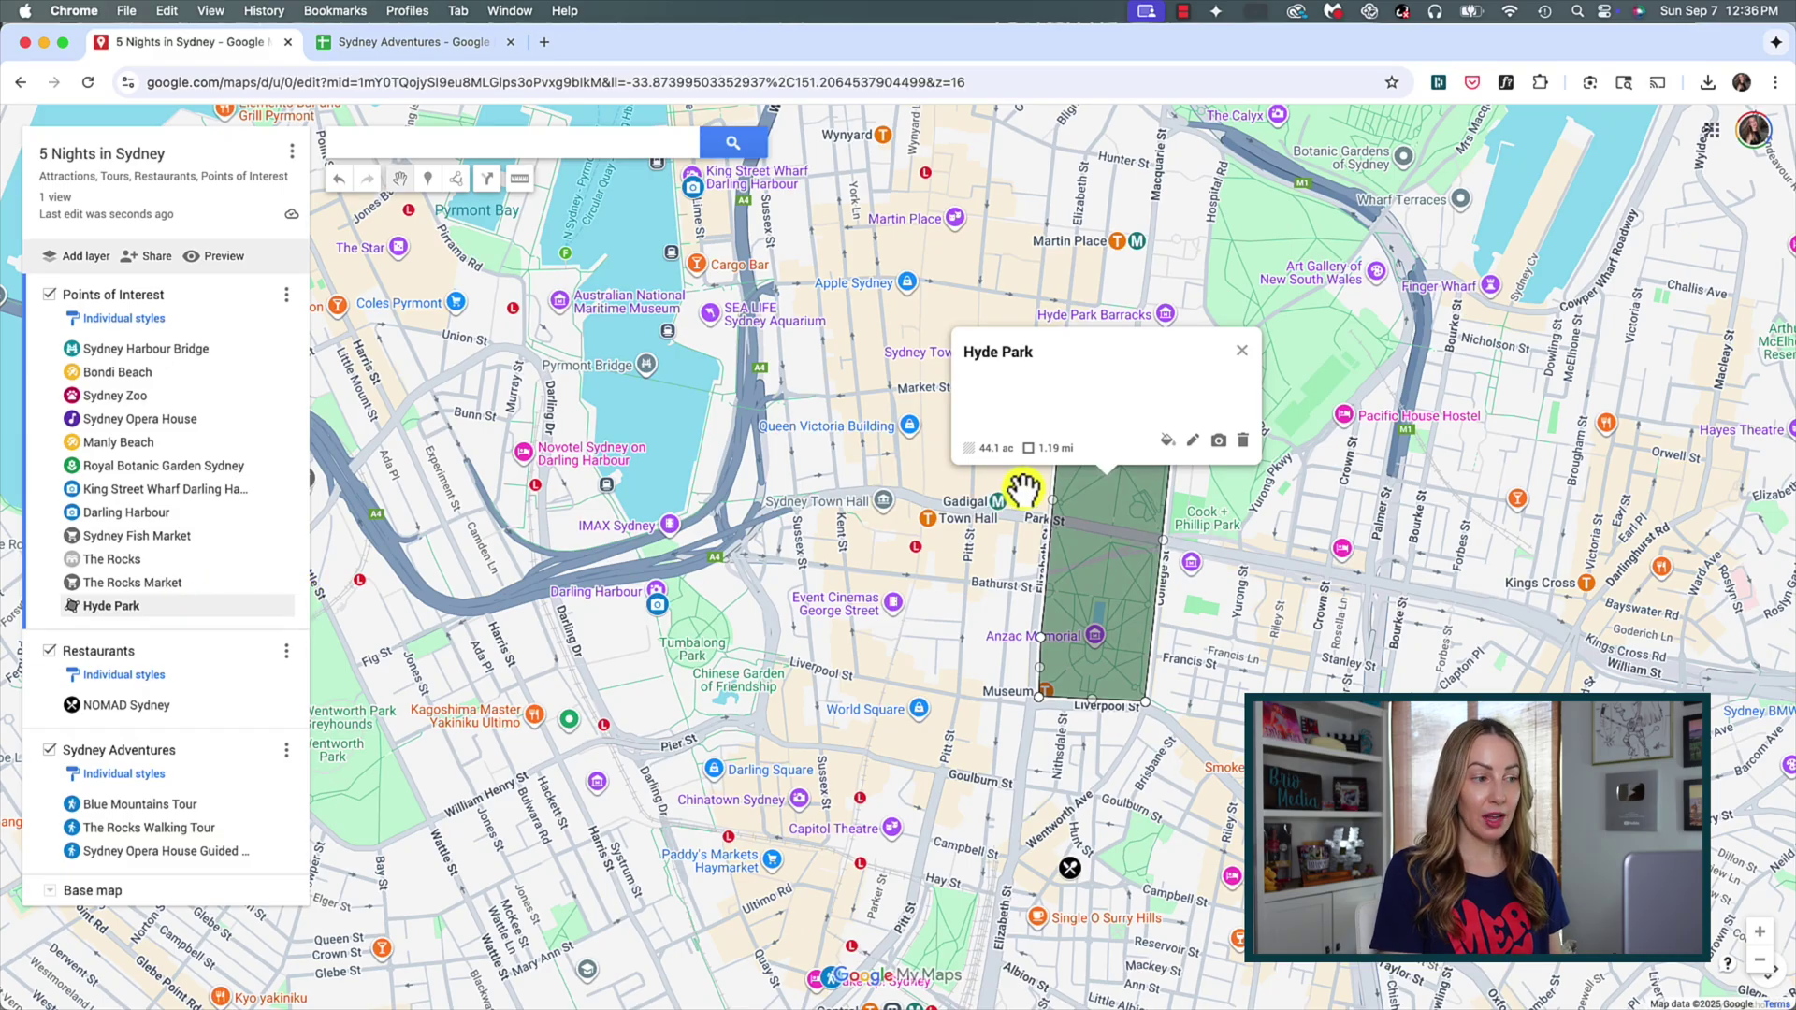
- Fill the Hyde Park shape with fully opaque green and close its style and info cards
{"action": "left_click", "coordinate": [1167, 441]}
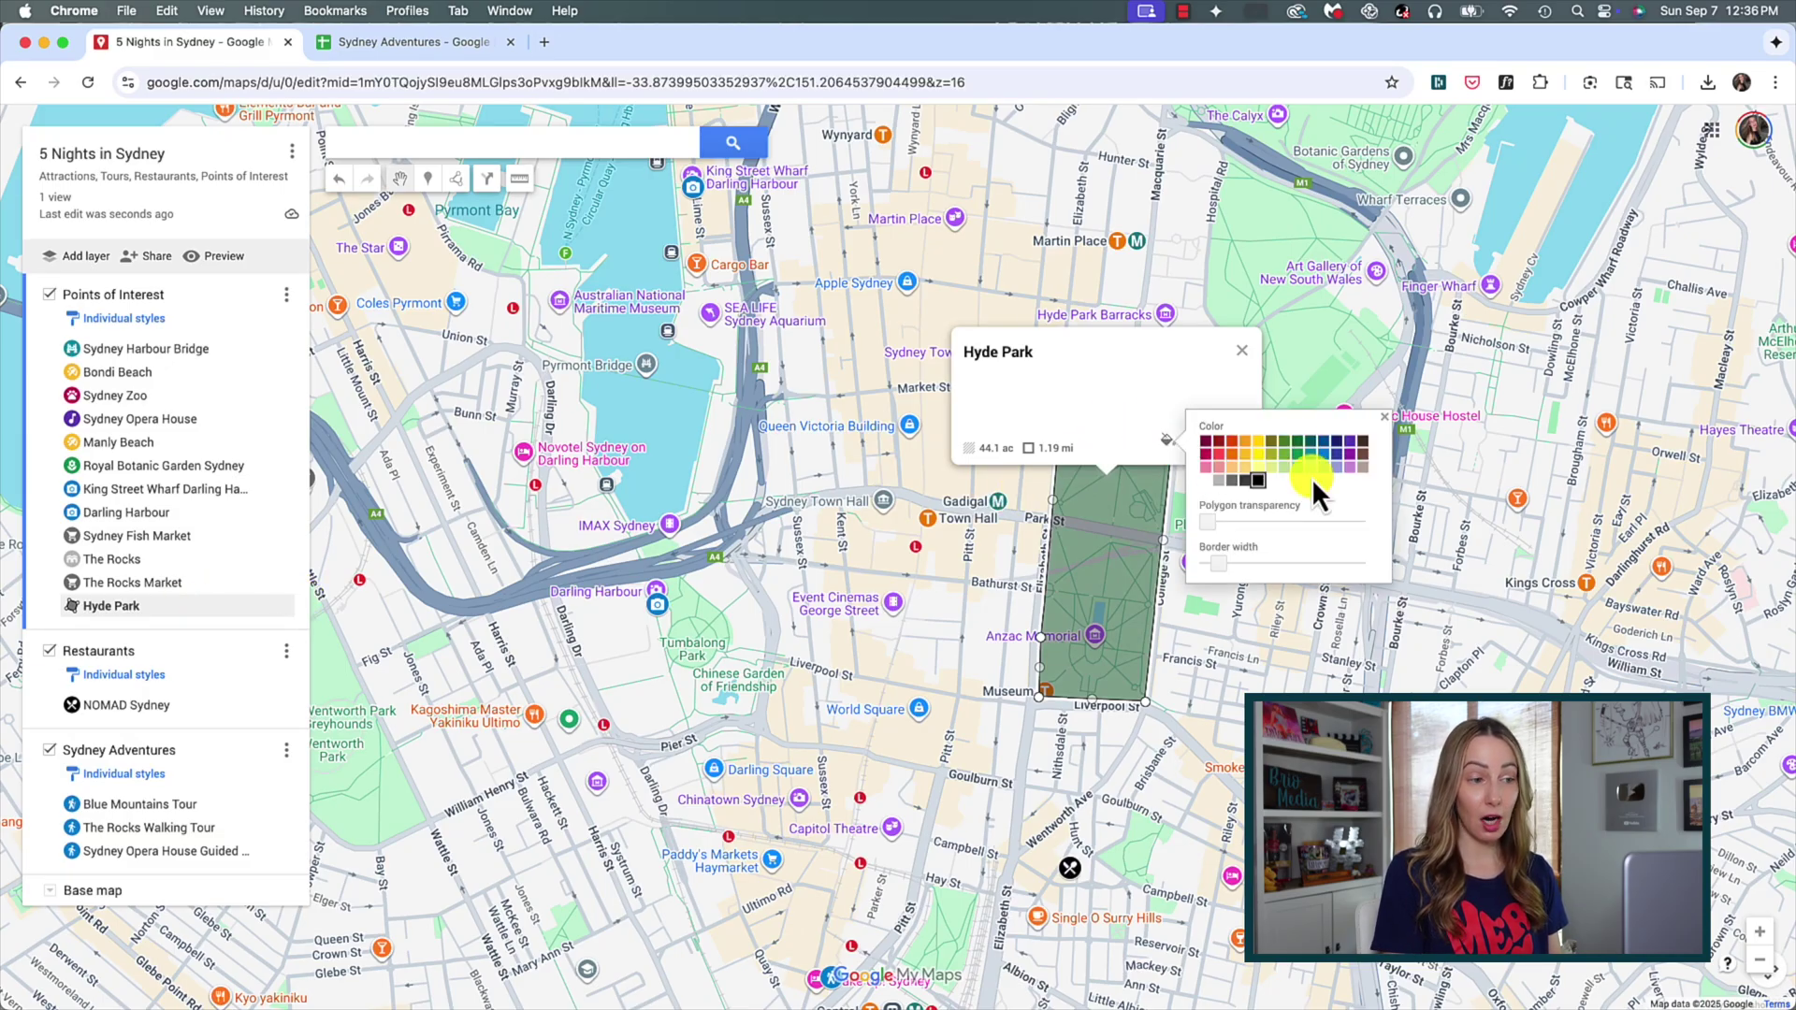
{"action": "left_click", "coordinate": [1301, 441]}
{"action": "left_click_drag", "start_coordinate": [1214, 524], "coordinate": [1227, 563]}
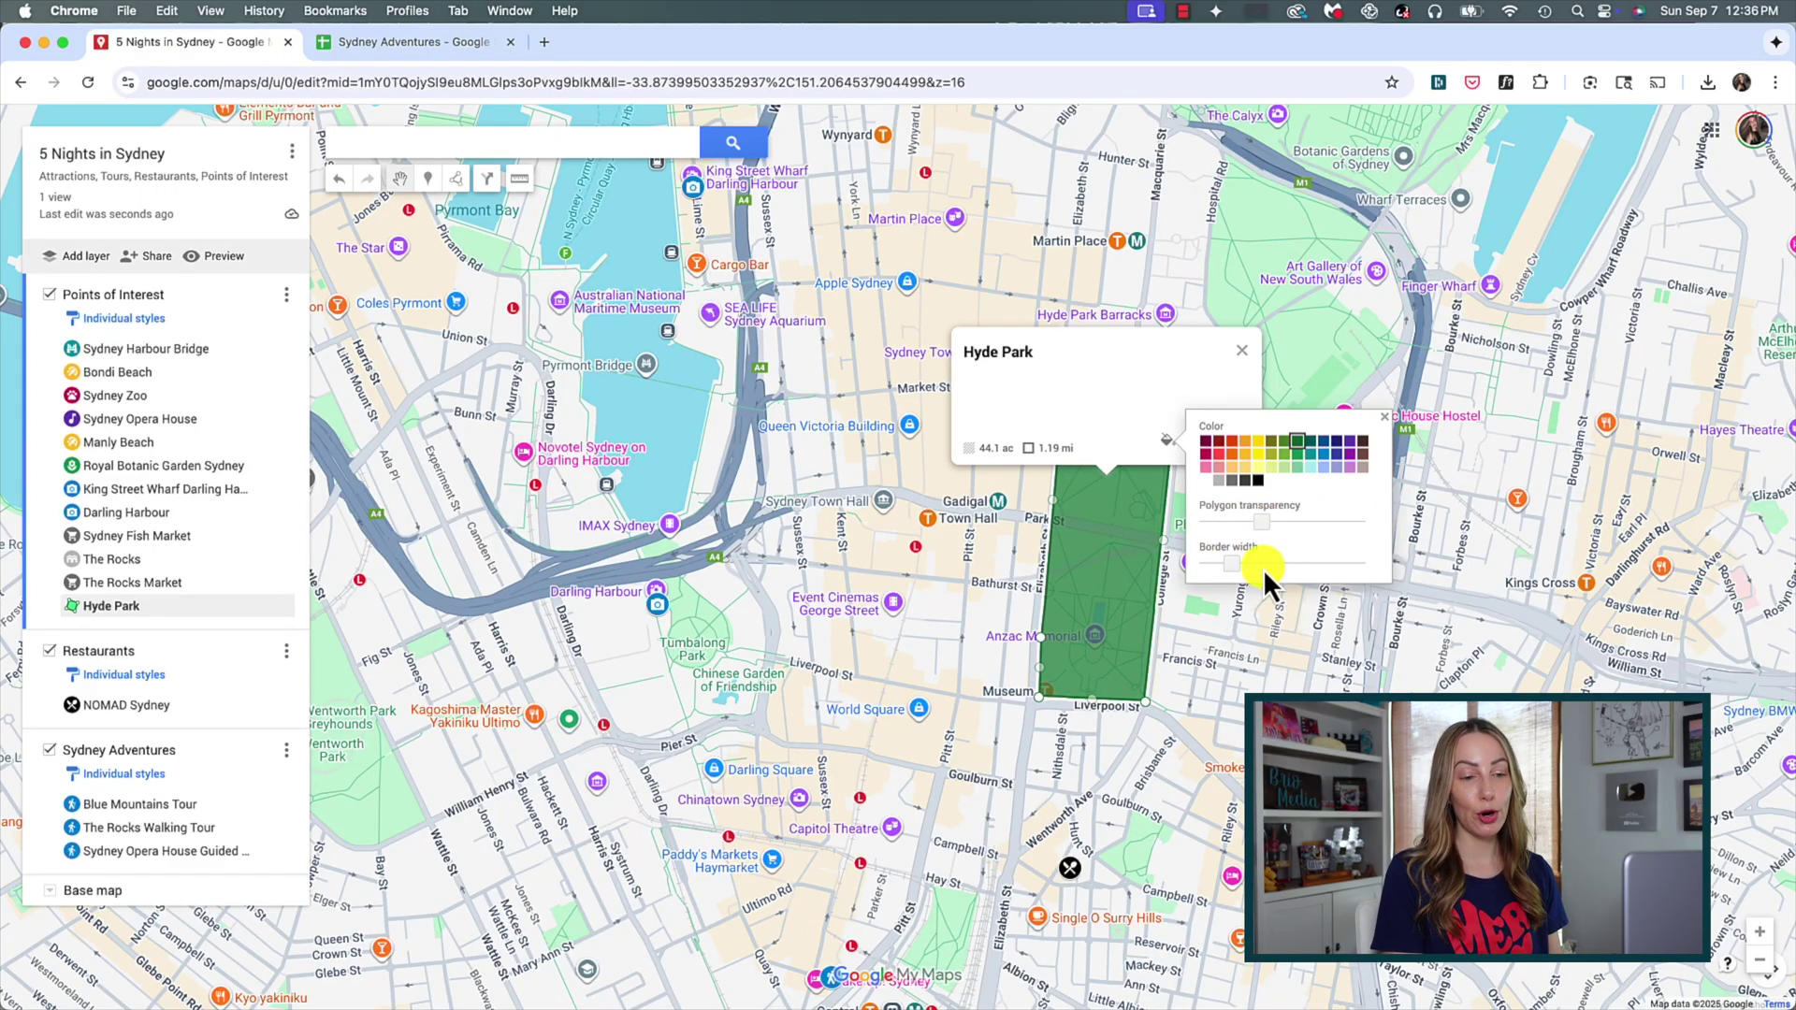
{"action": "left_click", "coordinate": [1384, 416]}
{"action": "left_click", "coordinate": [1241, 350]}
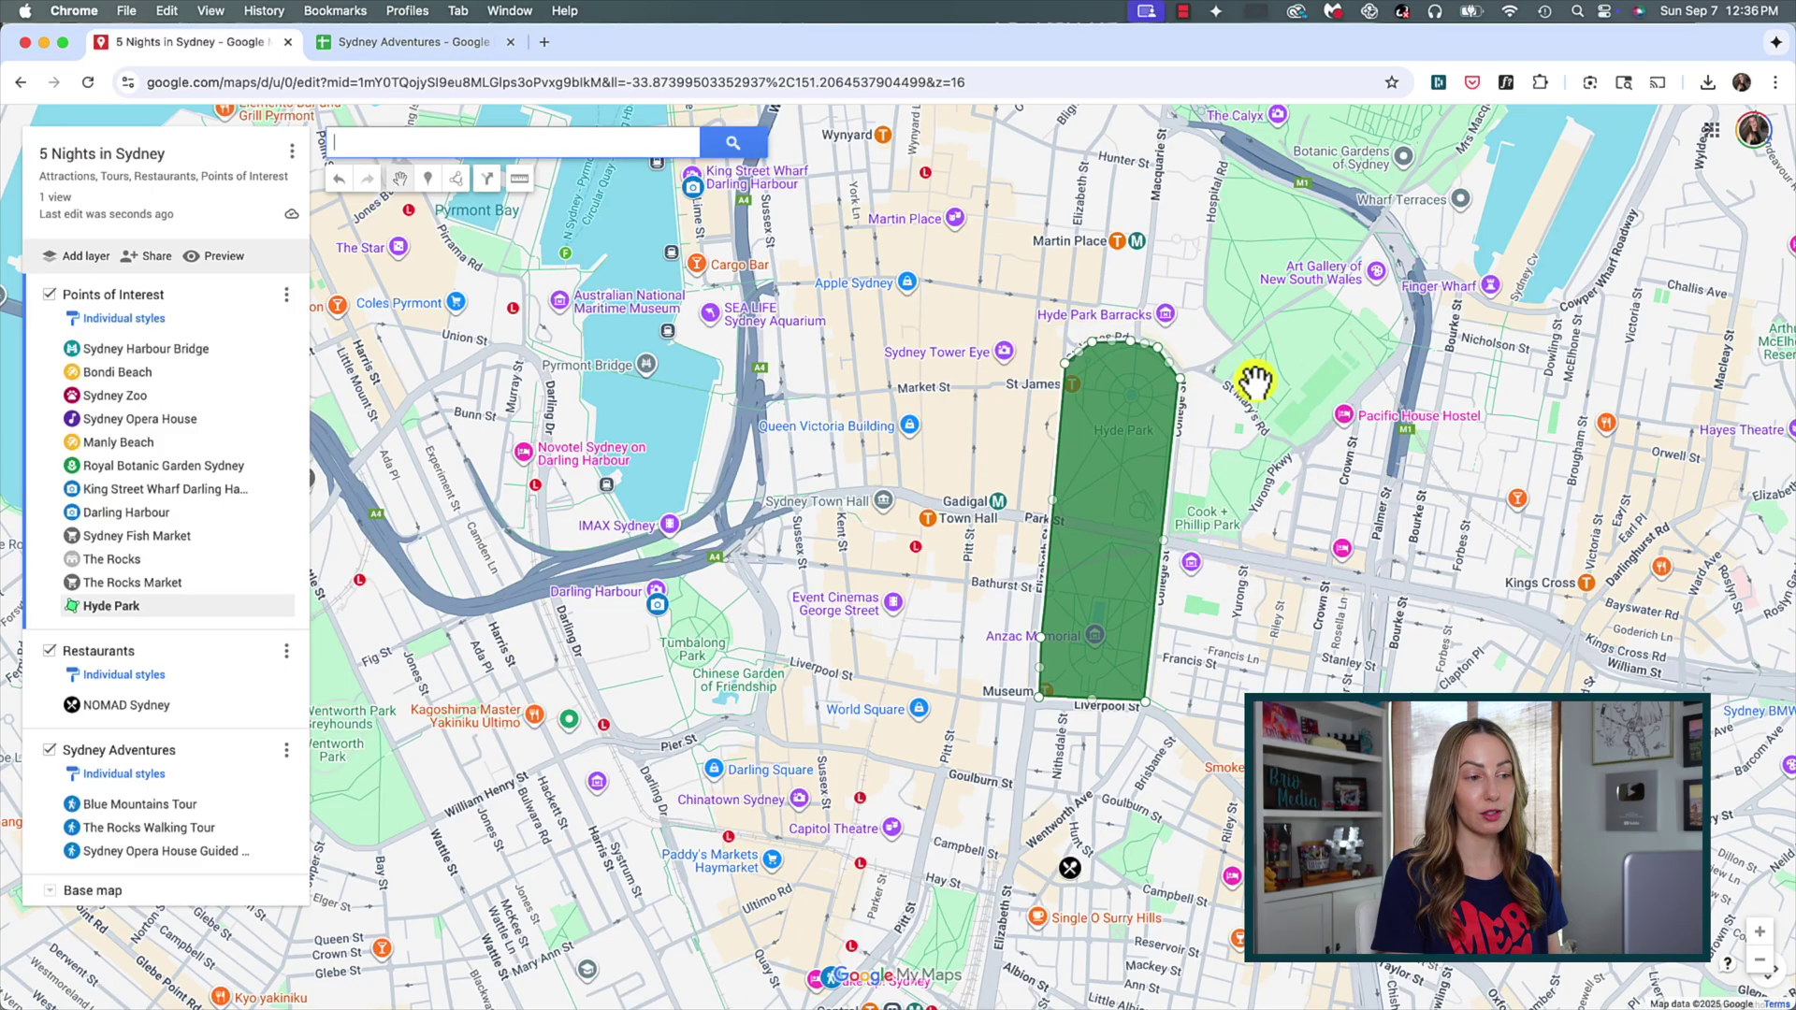
{"action": "left_click", "coordinate": [1267, 482]}
- Zoom and pan the map to centre Hyde Park with Glebe and the city centre in view
{"action": "scroll", "coordinate": [1268, 481], "scroll_direction": "down", "scroll_amount": 3}
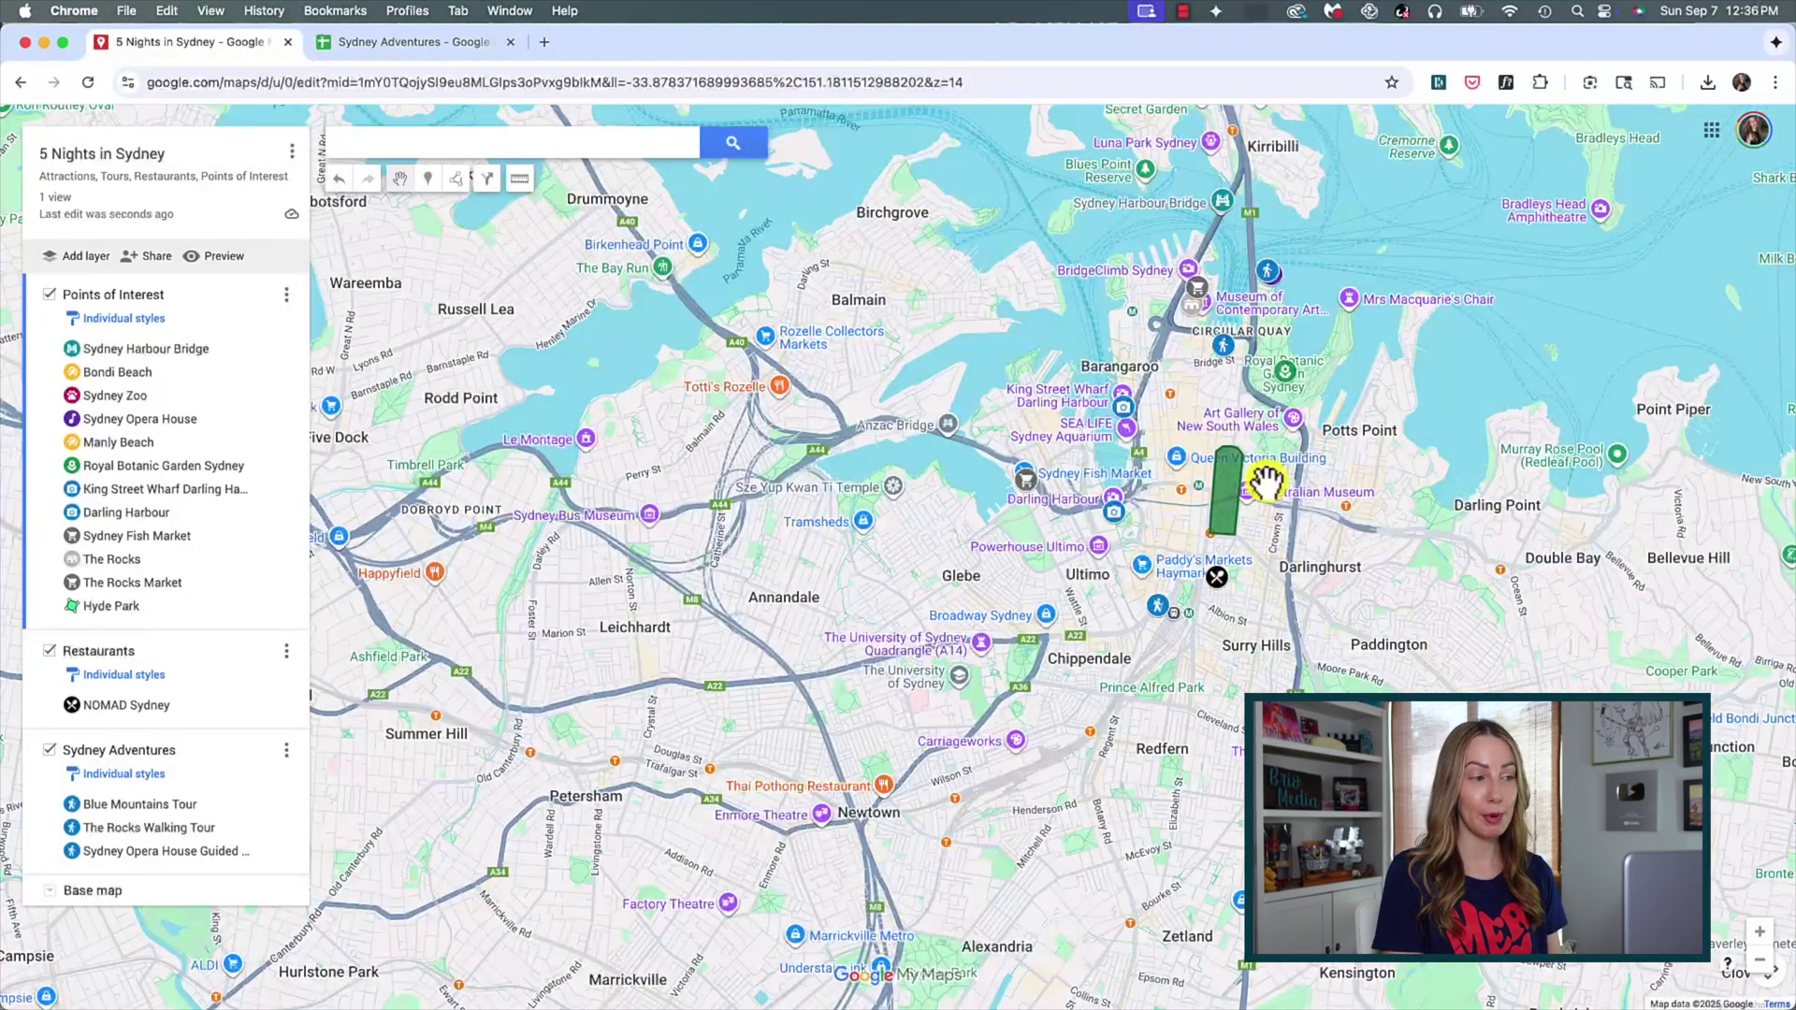
{"action": "scroll", "coordinate": [1270, 512], "scroll_direction": "up", "scroll_amount": 2}
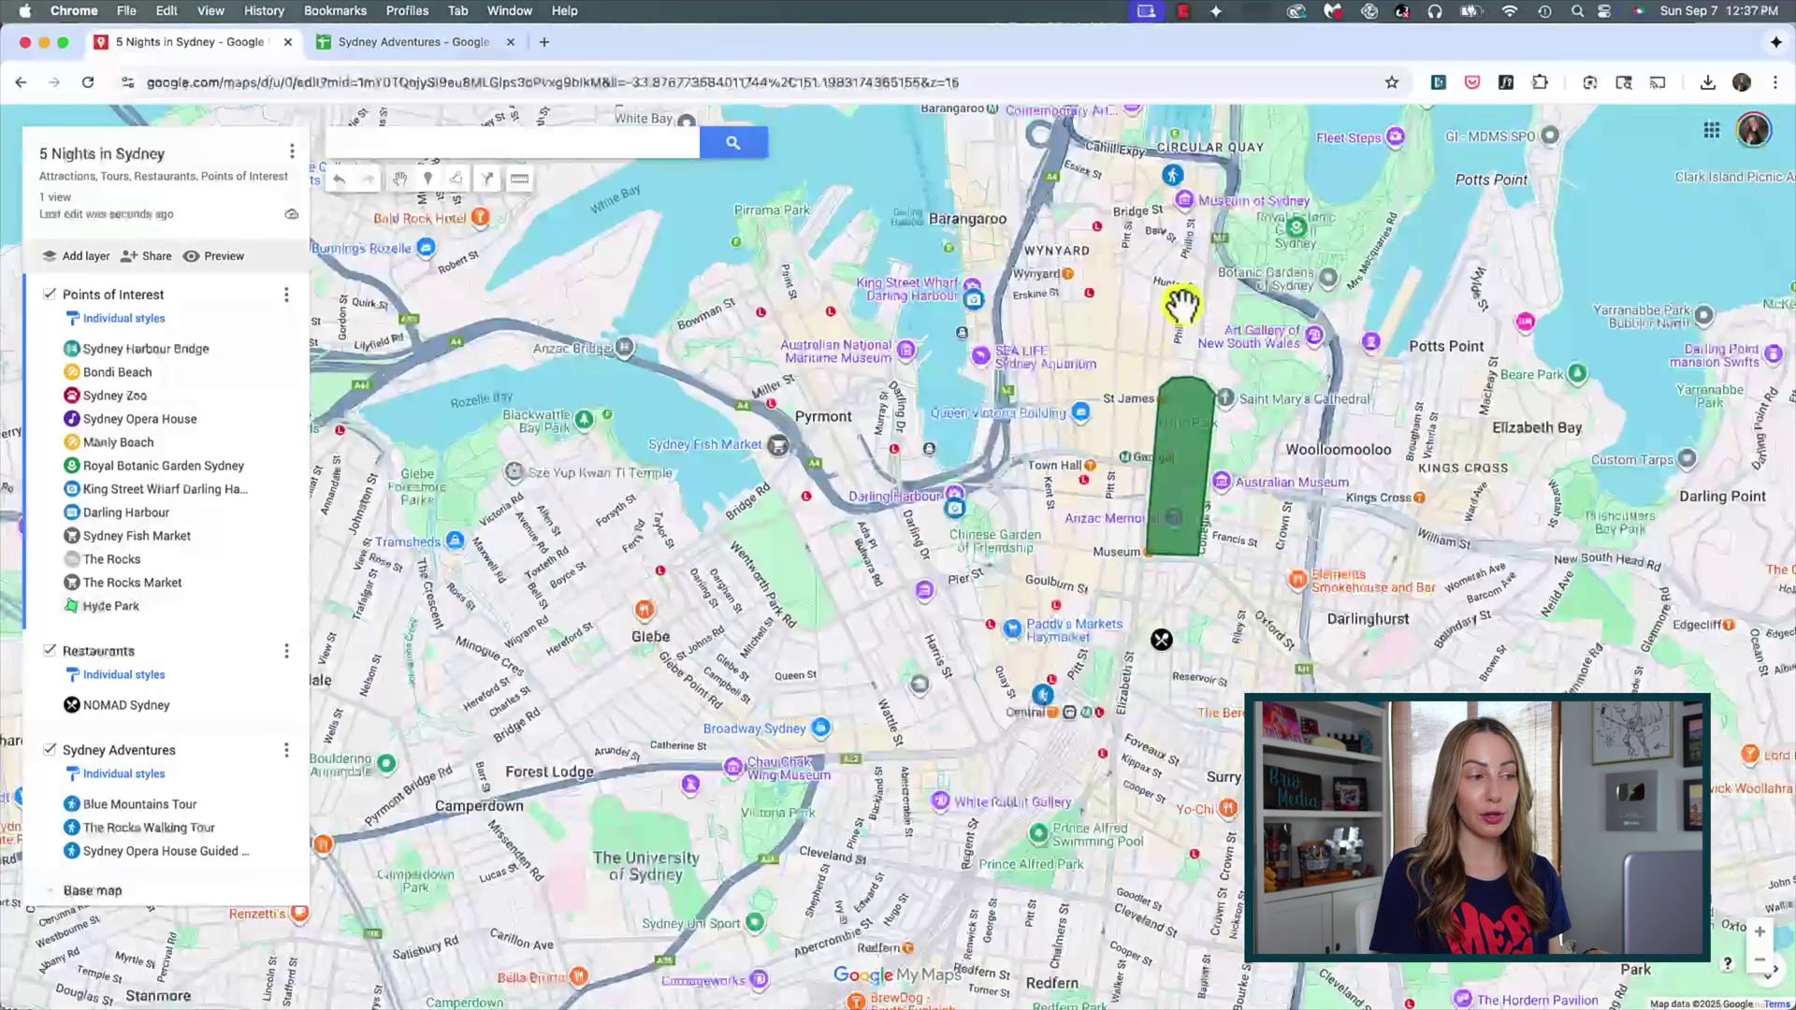
{"action": "left_click_drag", "start_coordinate": [1182, 300], "coordinate": [1122, 481]}
{"action": "left_click_drag", "start_coordinate": [970, 489], "coordinate": [1096, 429]}
- Draw a driving route from Broadway Sydney via Harris St to Darling Harbour, undoing a trial reroute
{"action": "left_click", "coordinate": [456, 178]}
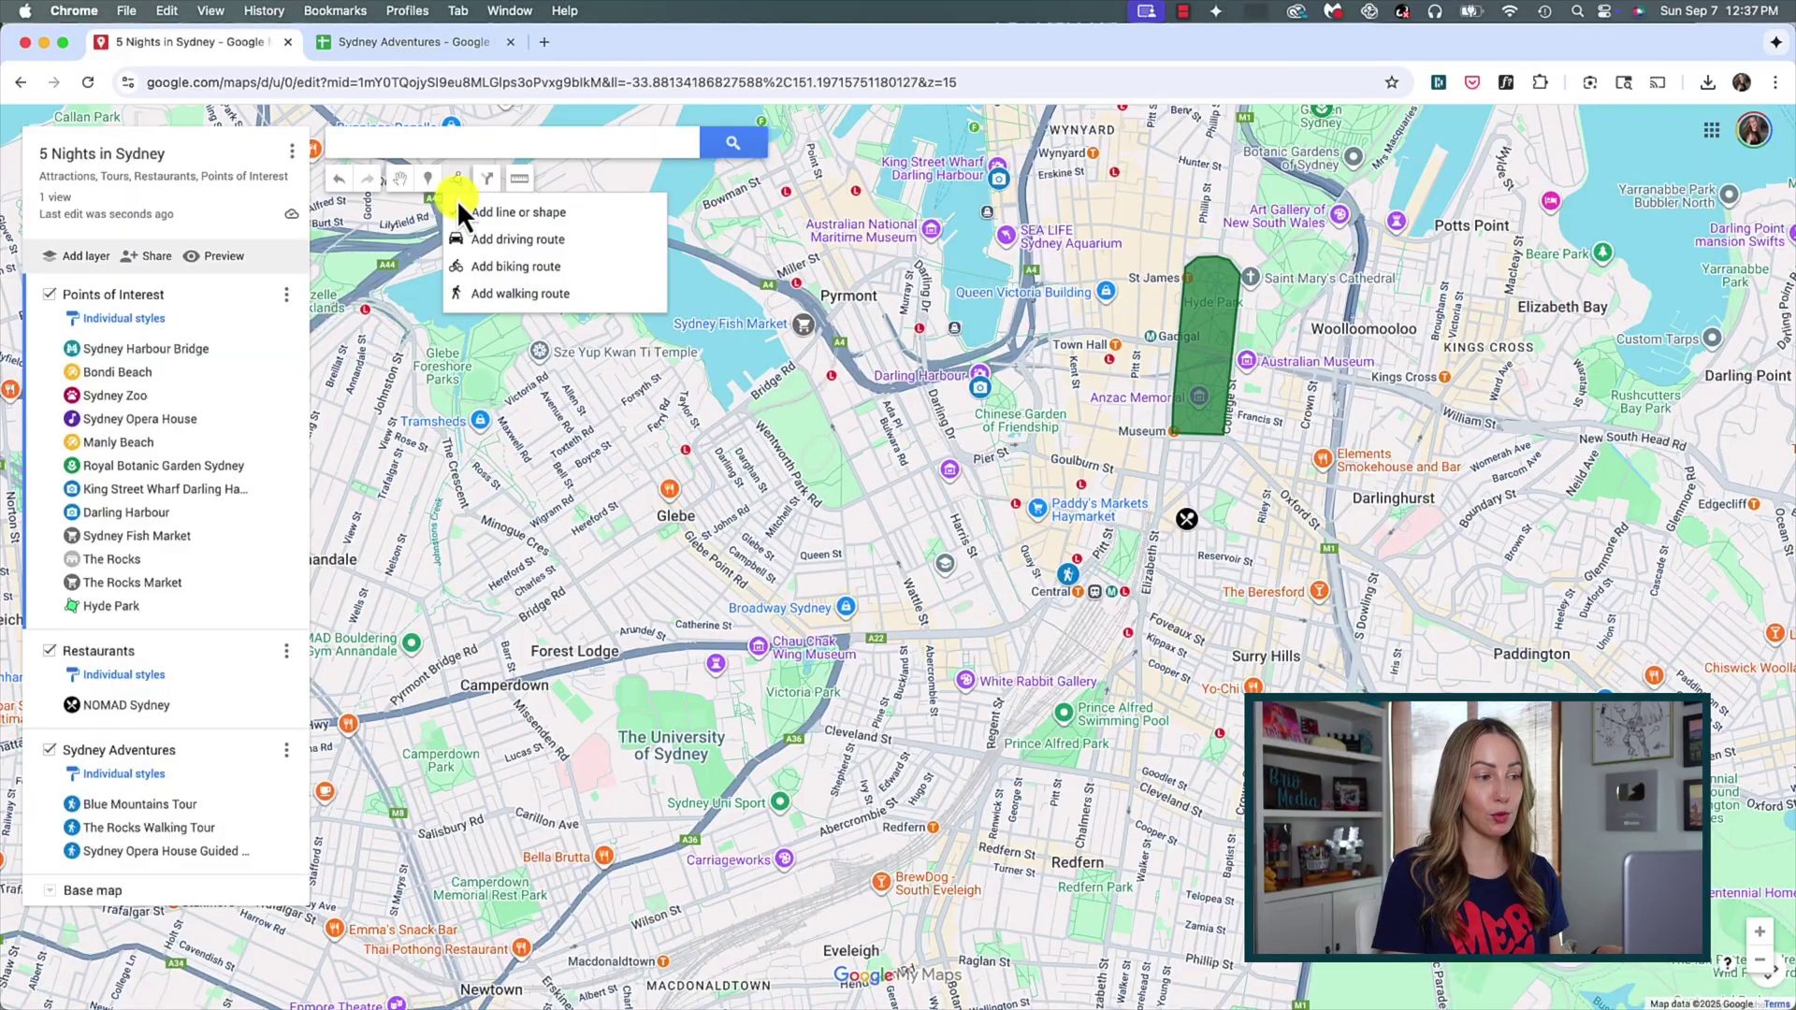
{"action": "left_click", "coordinate": [514, 236]}
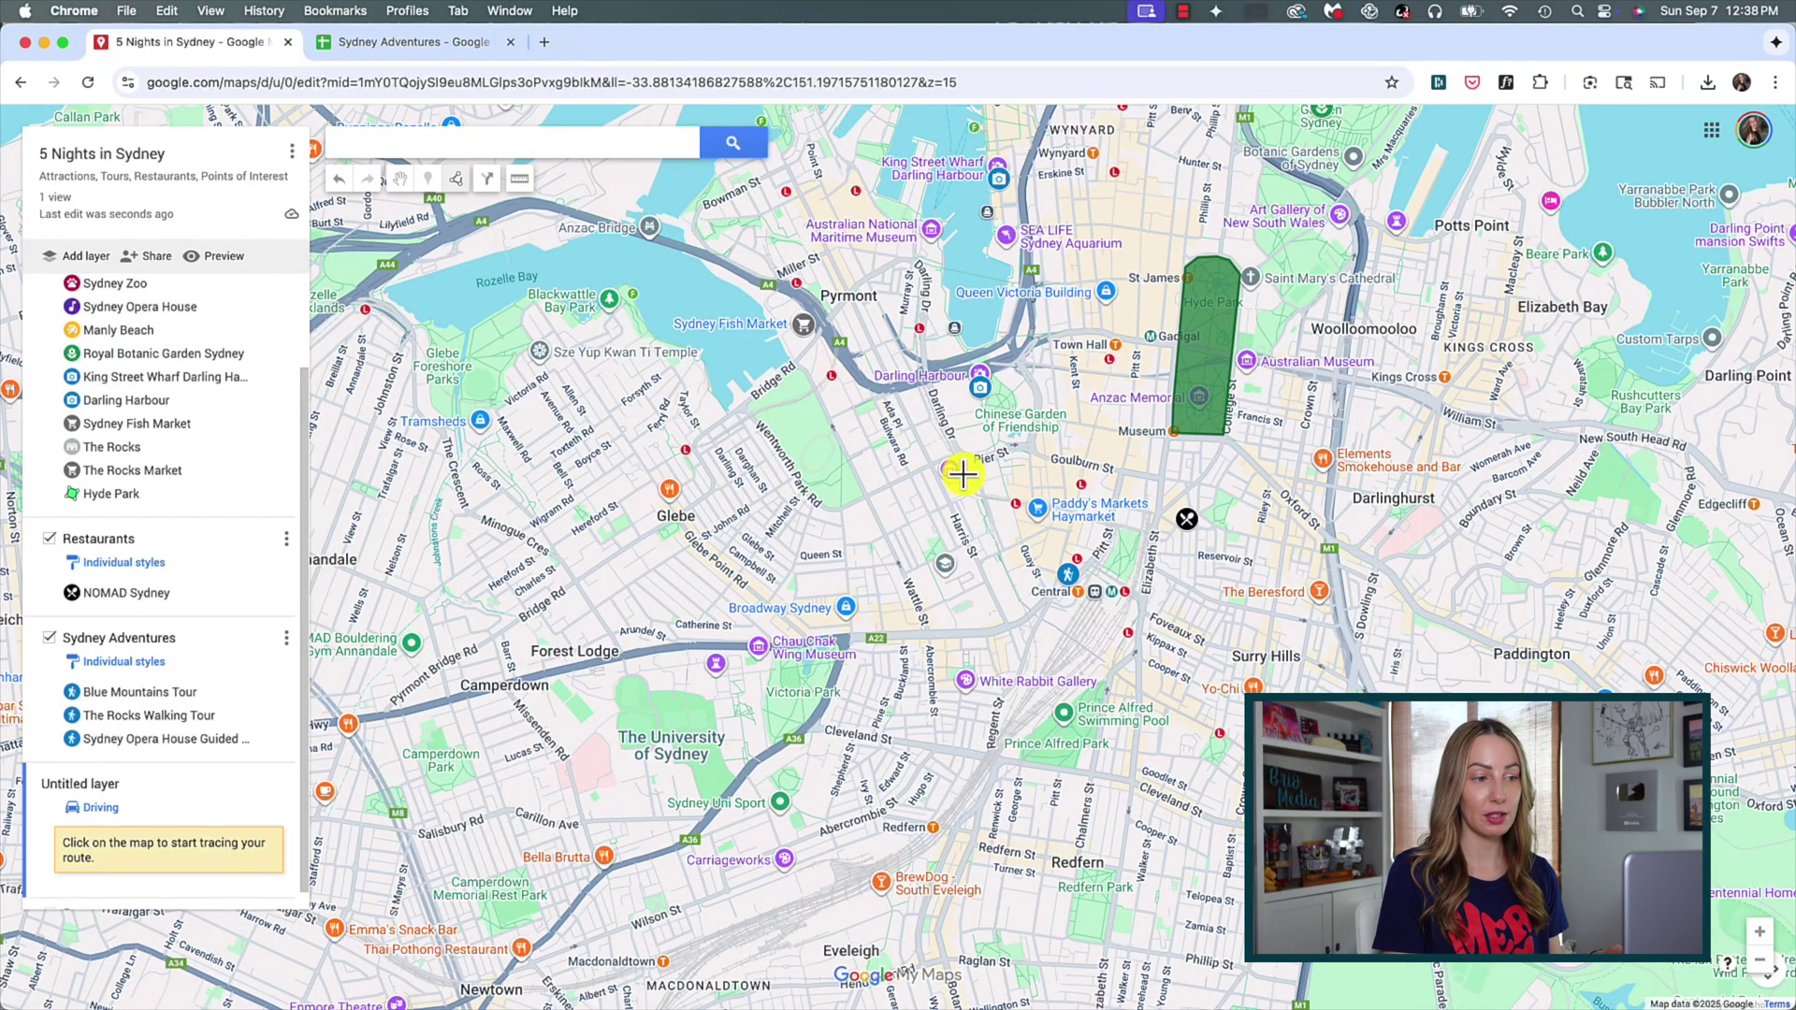
{"action": "left_click", "coordinate": [847, 606]}
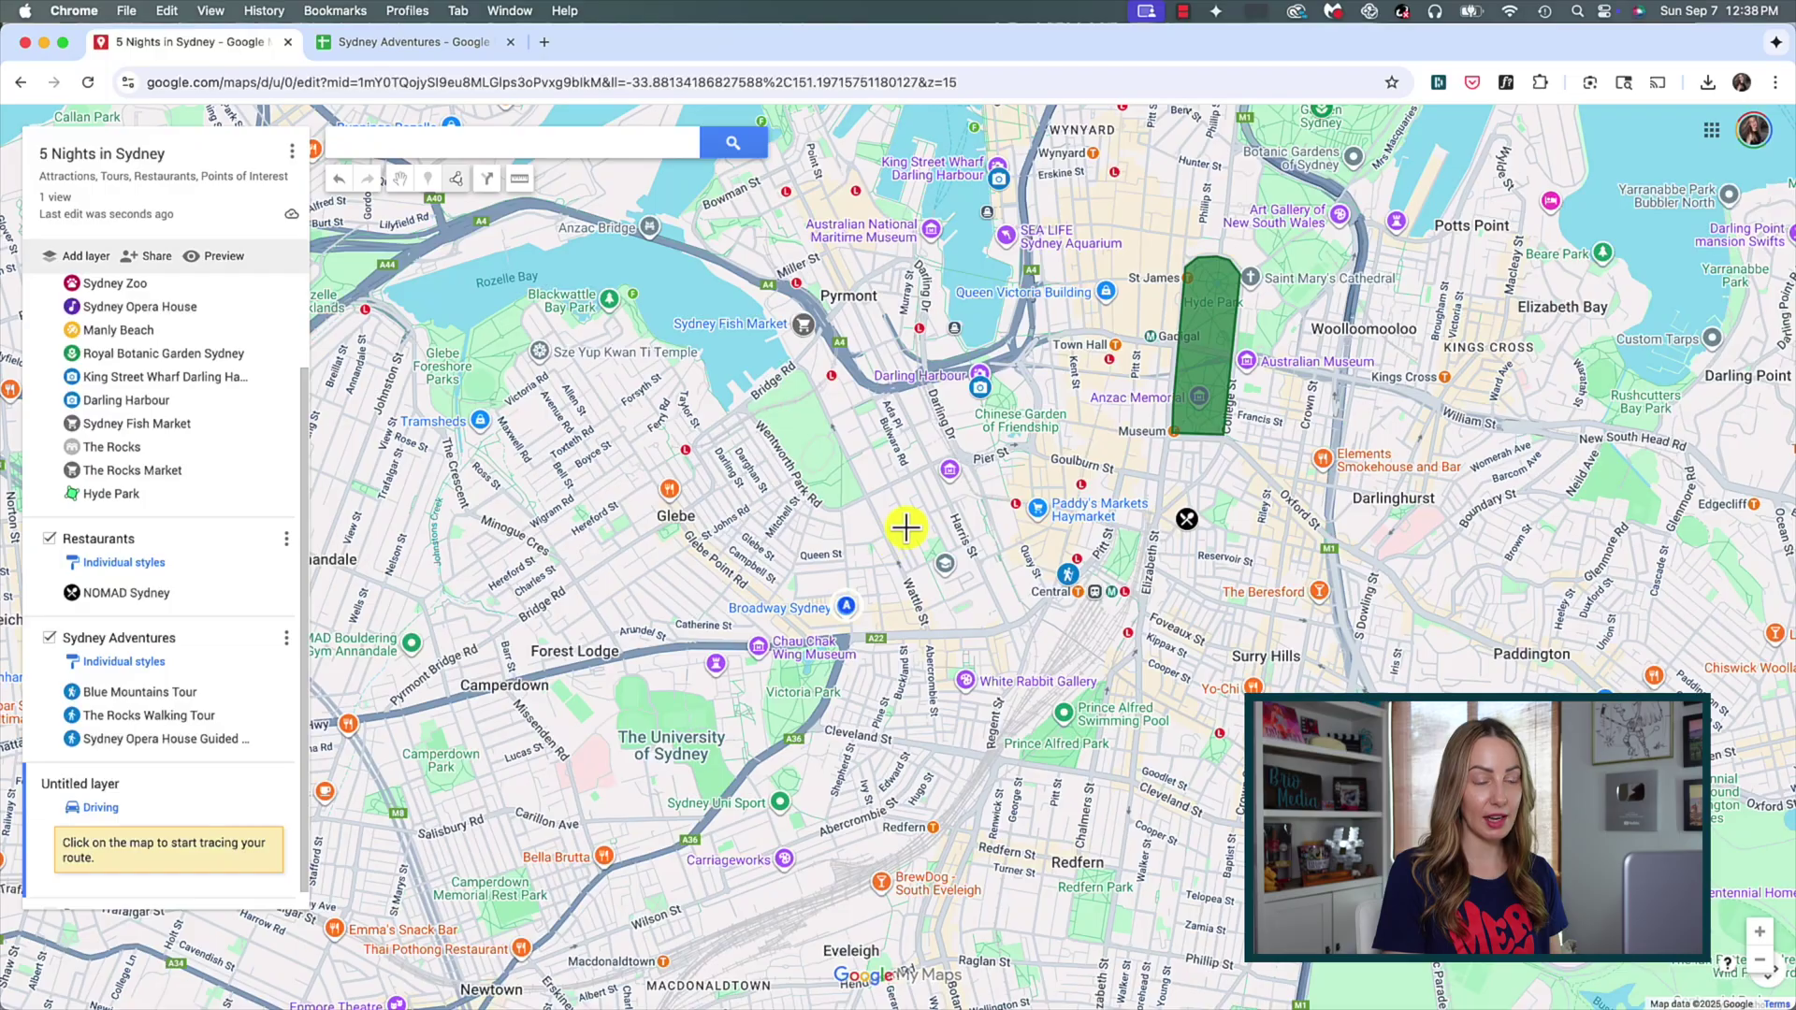
{"action": "left_click", "coordinate": [950, 470]}
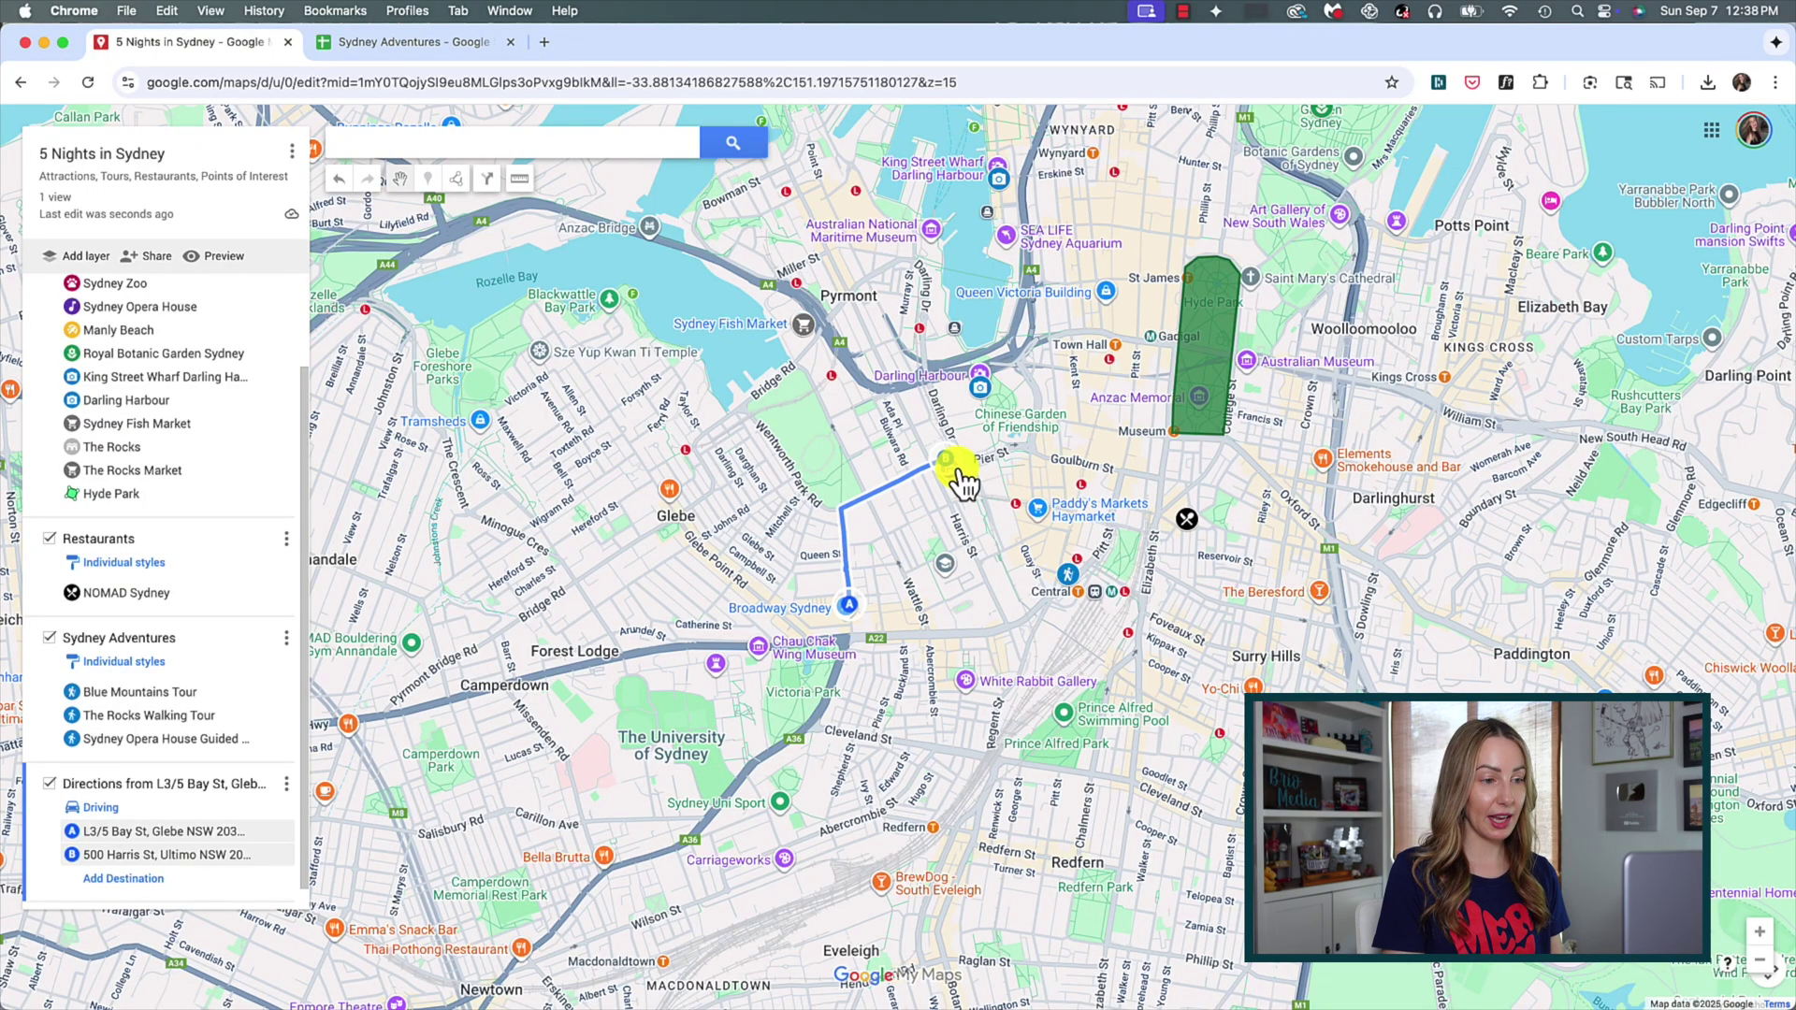
{"action": "left_click", "coordinate": [980, 372]}
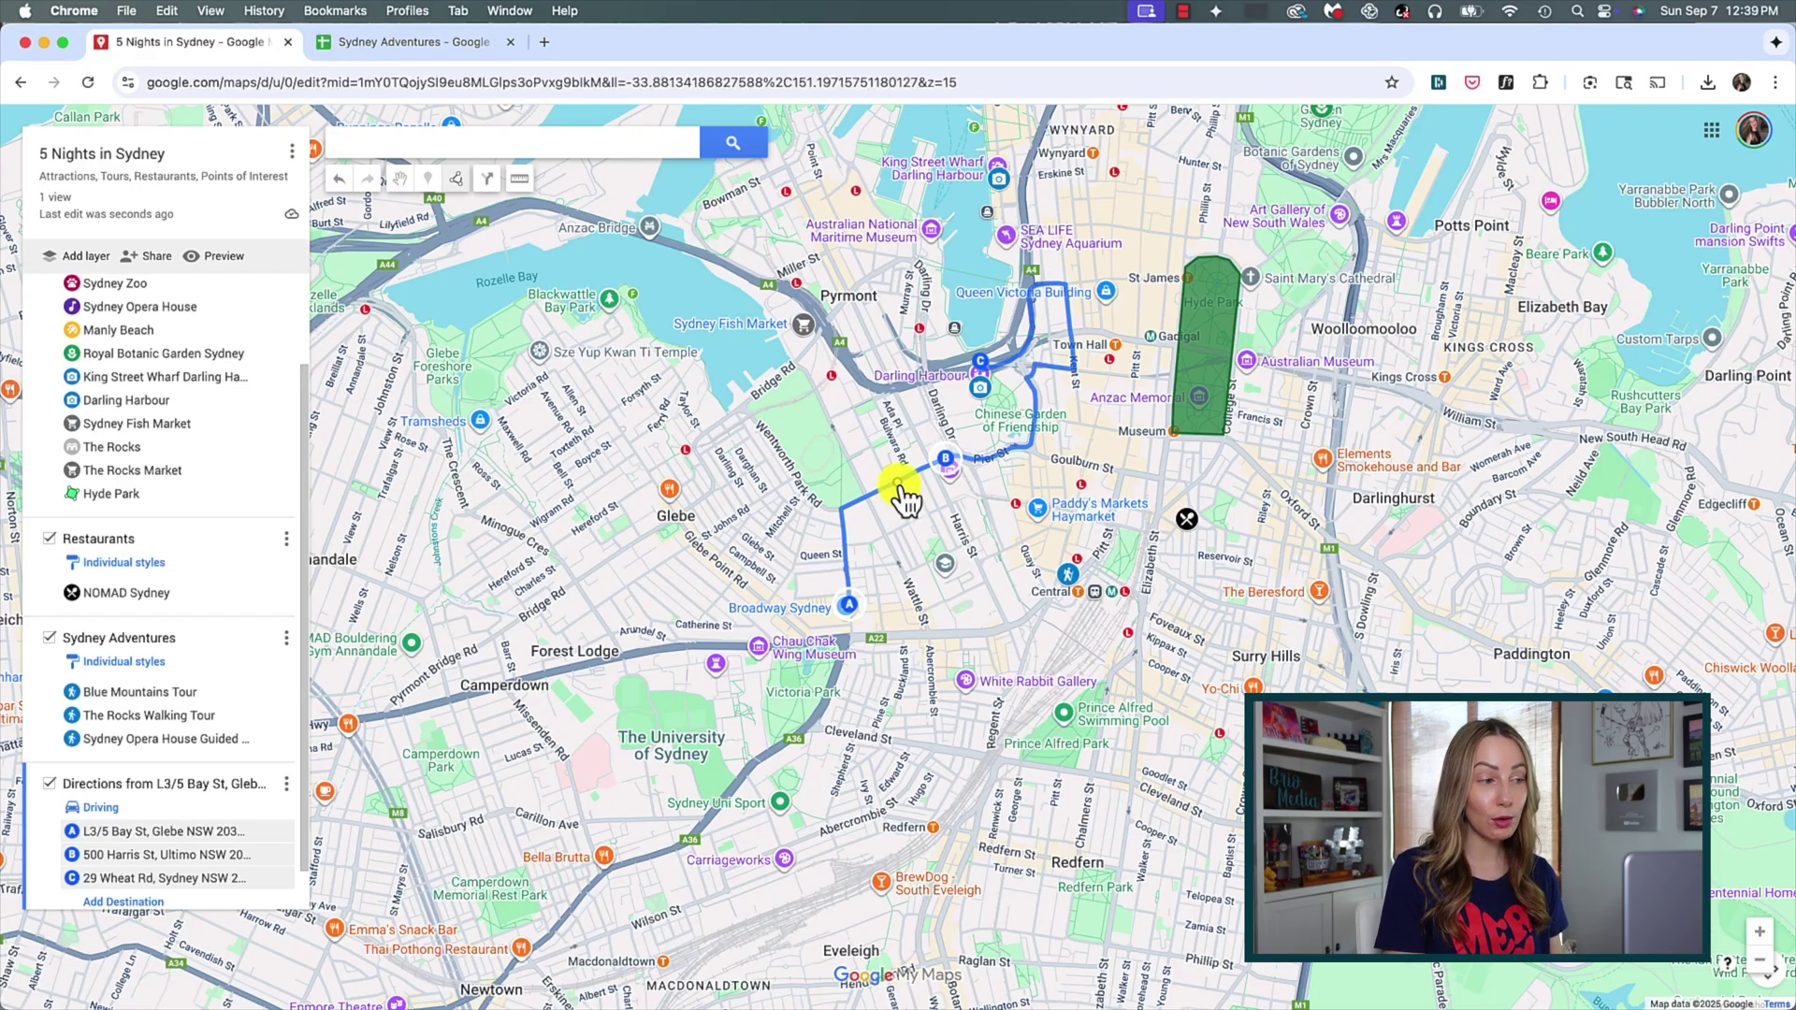
{"action": "left_click_drag", "start_coordinate": [901, 487], "coordinate": [911, 525]}
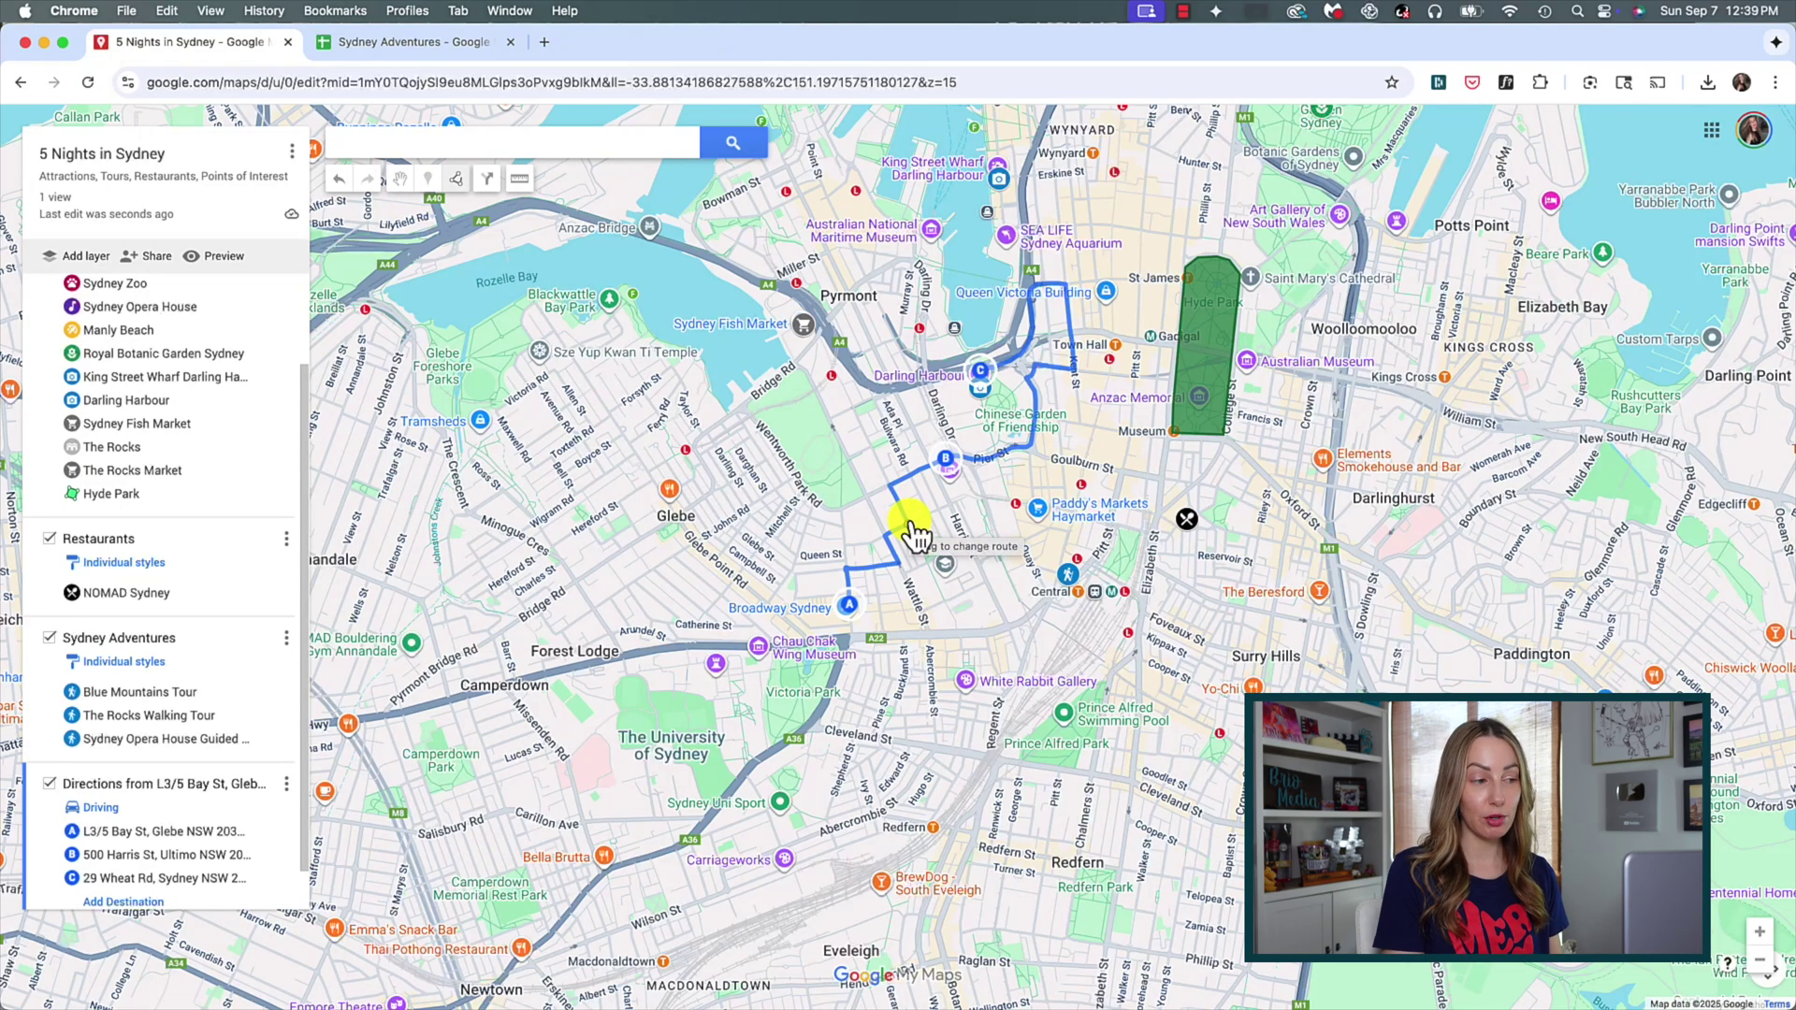
{"action": "key", "text": "super+z"}
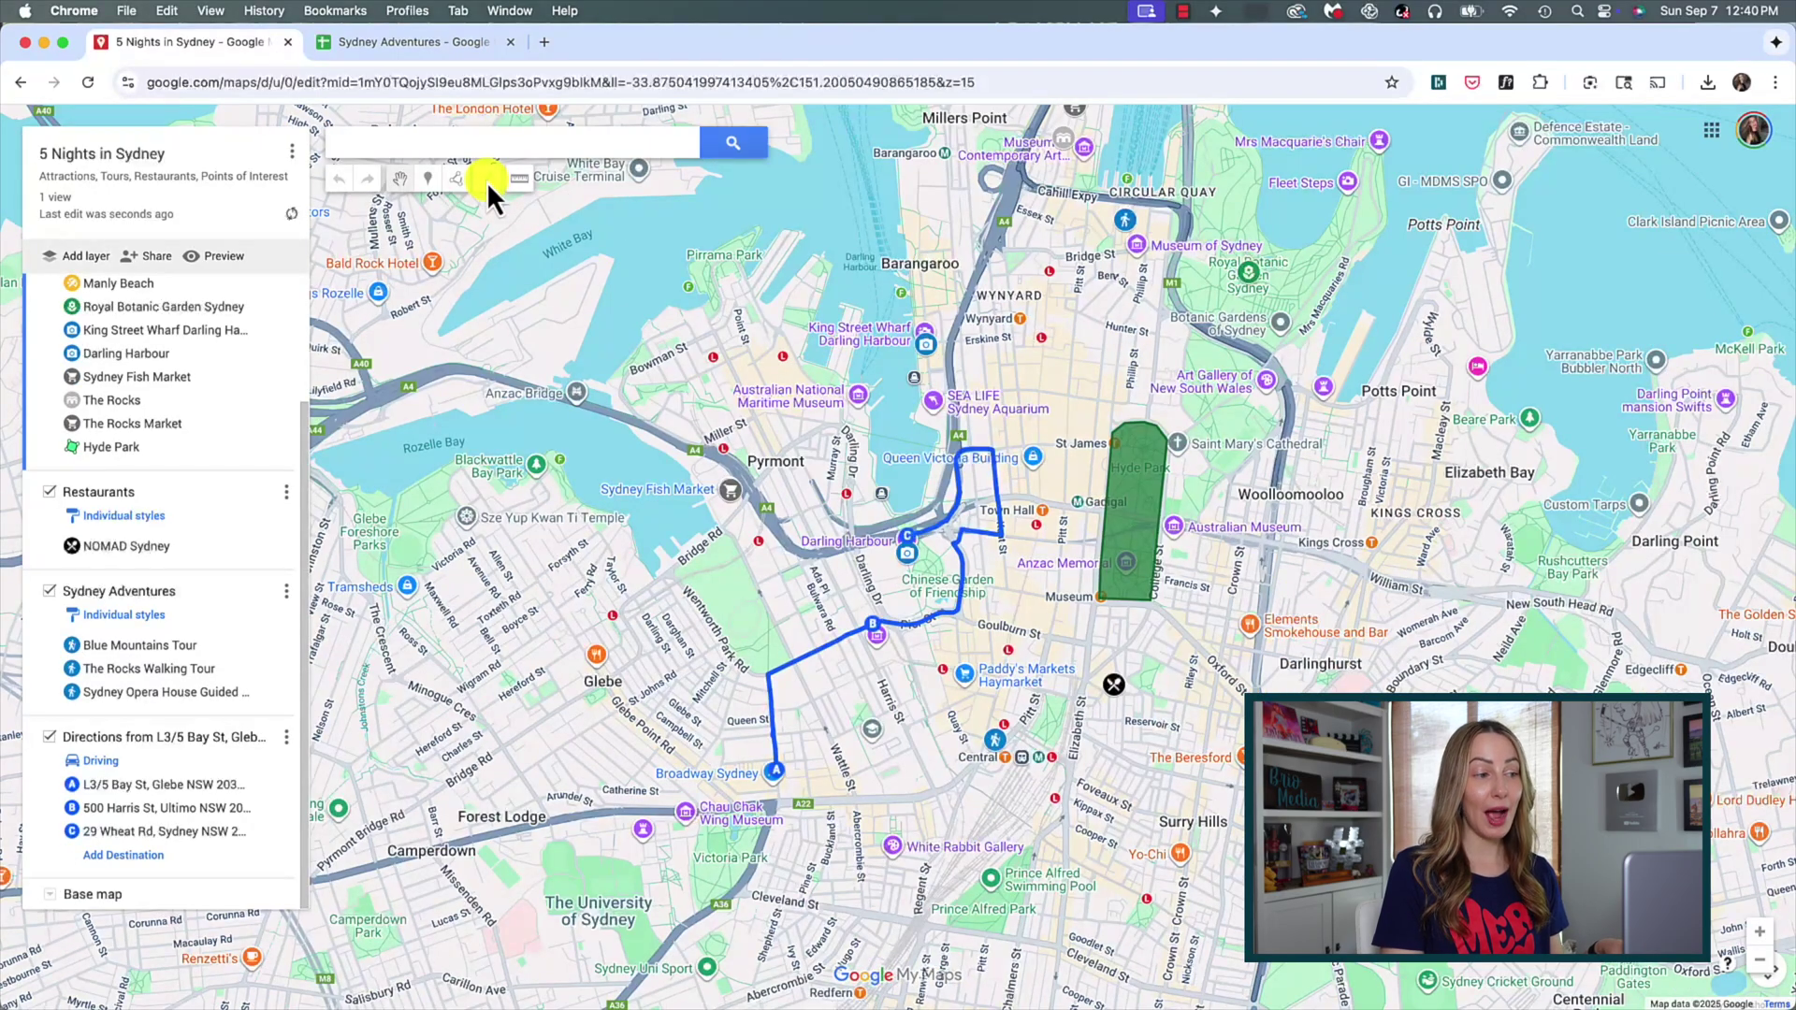
- Create a driving route in a new layer from Sydney Harbour Bridge to Sydney Fish Market
{"action": "left_click", "coordinate": [486, 182]}
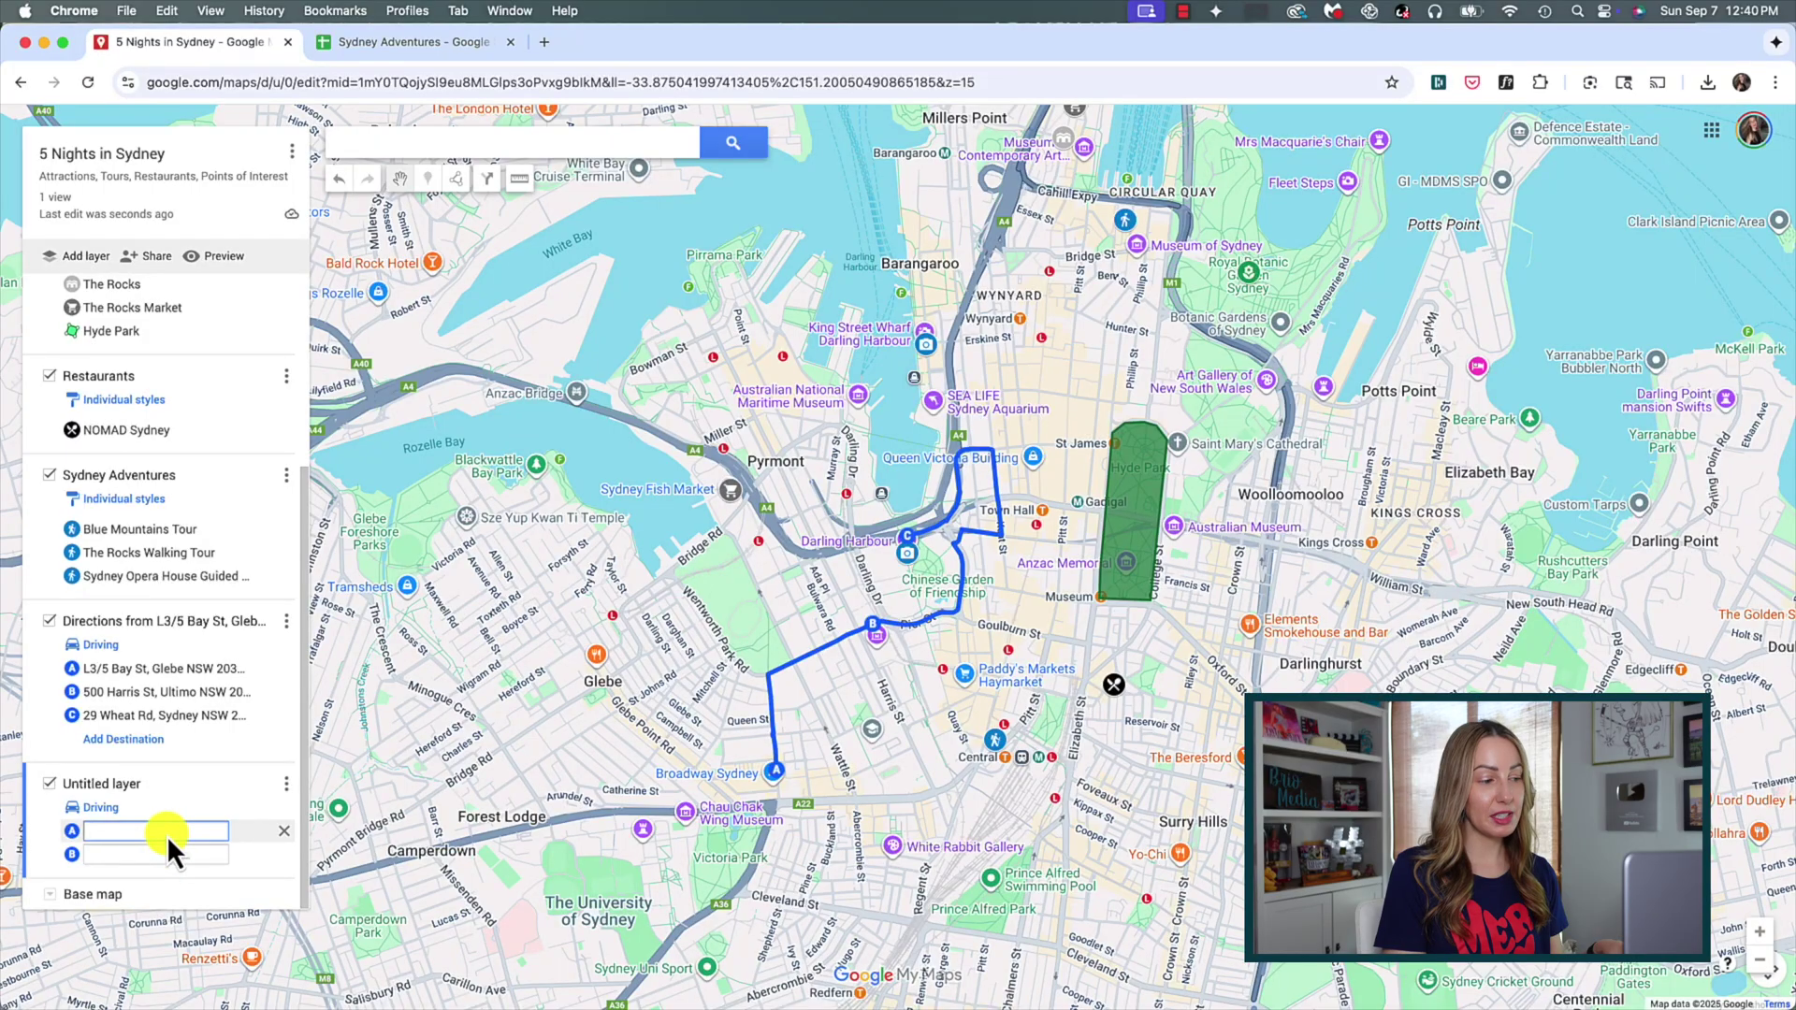
{"action": "type", "text": "sydney"}
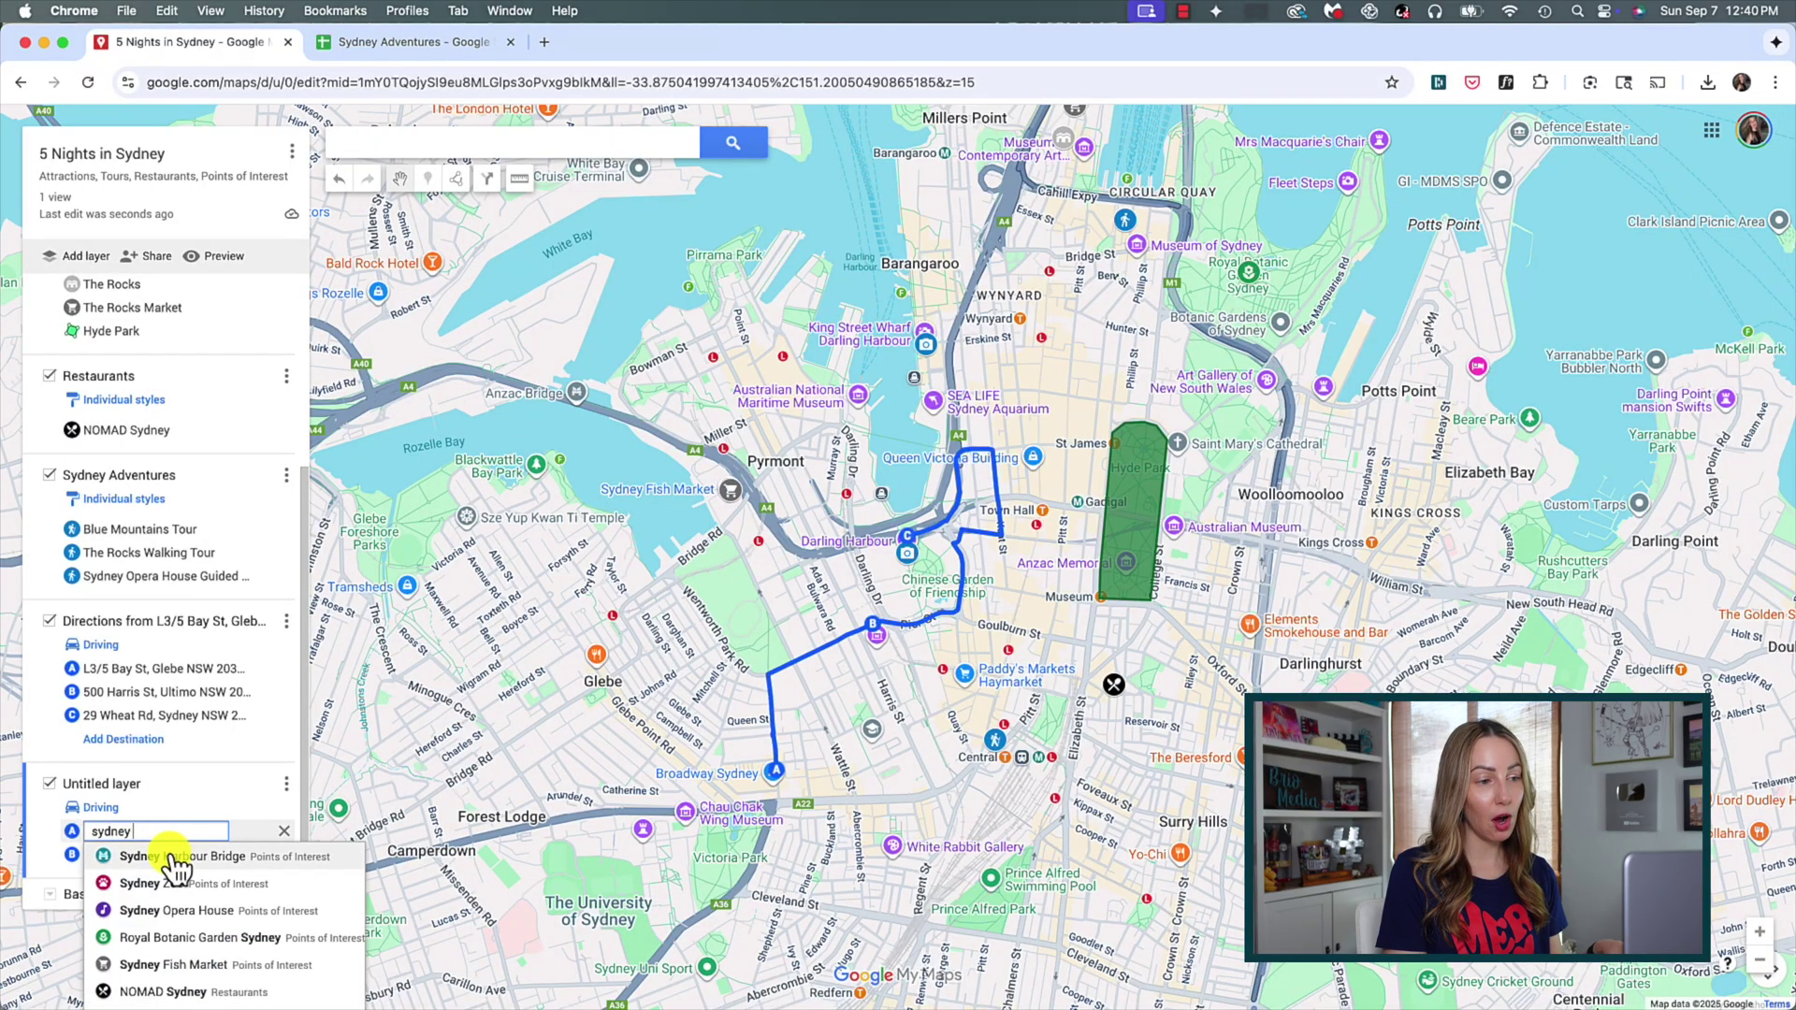
{"action": "left_click", "coordinate": [157, 856]}
{"action": "type", "text": "sydney fish"}
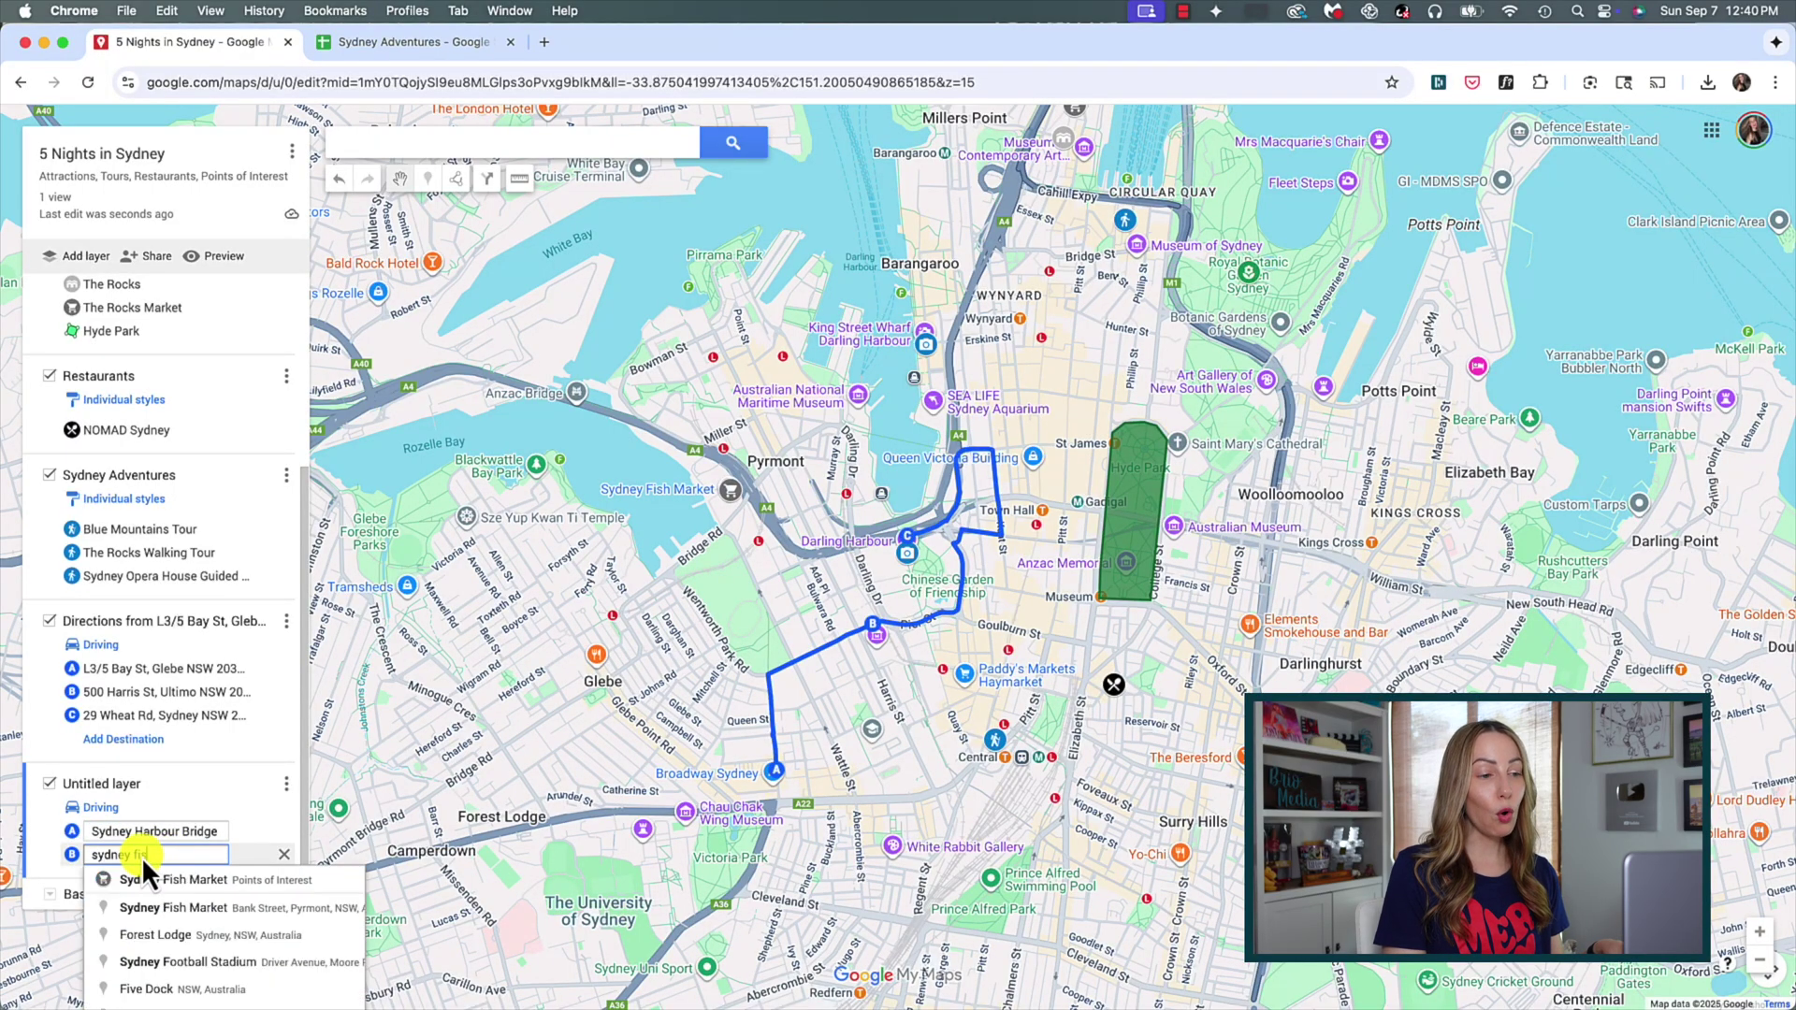
{"action": "left_click", "coordinate": [178, 884]}
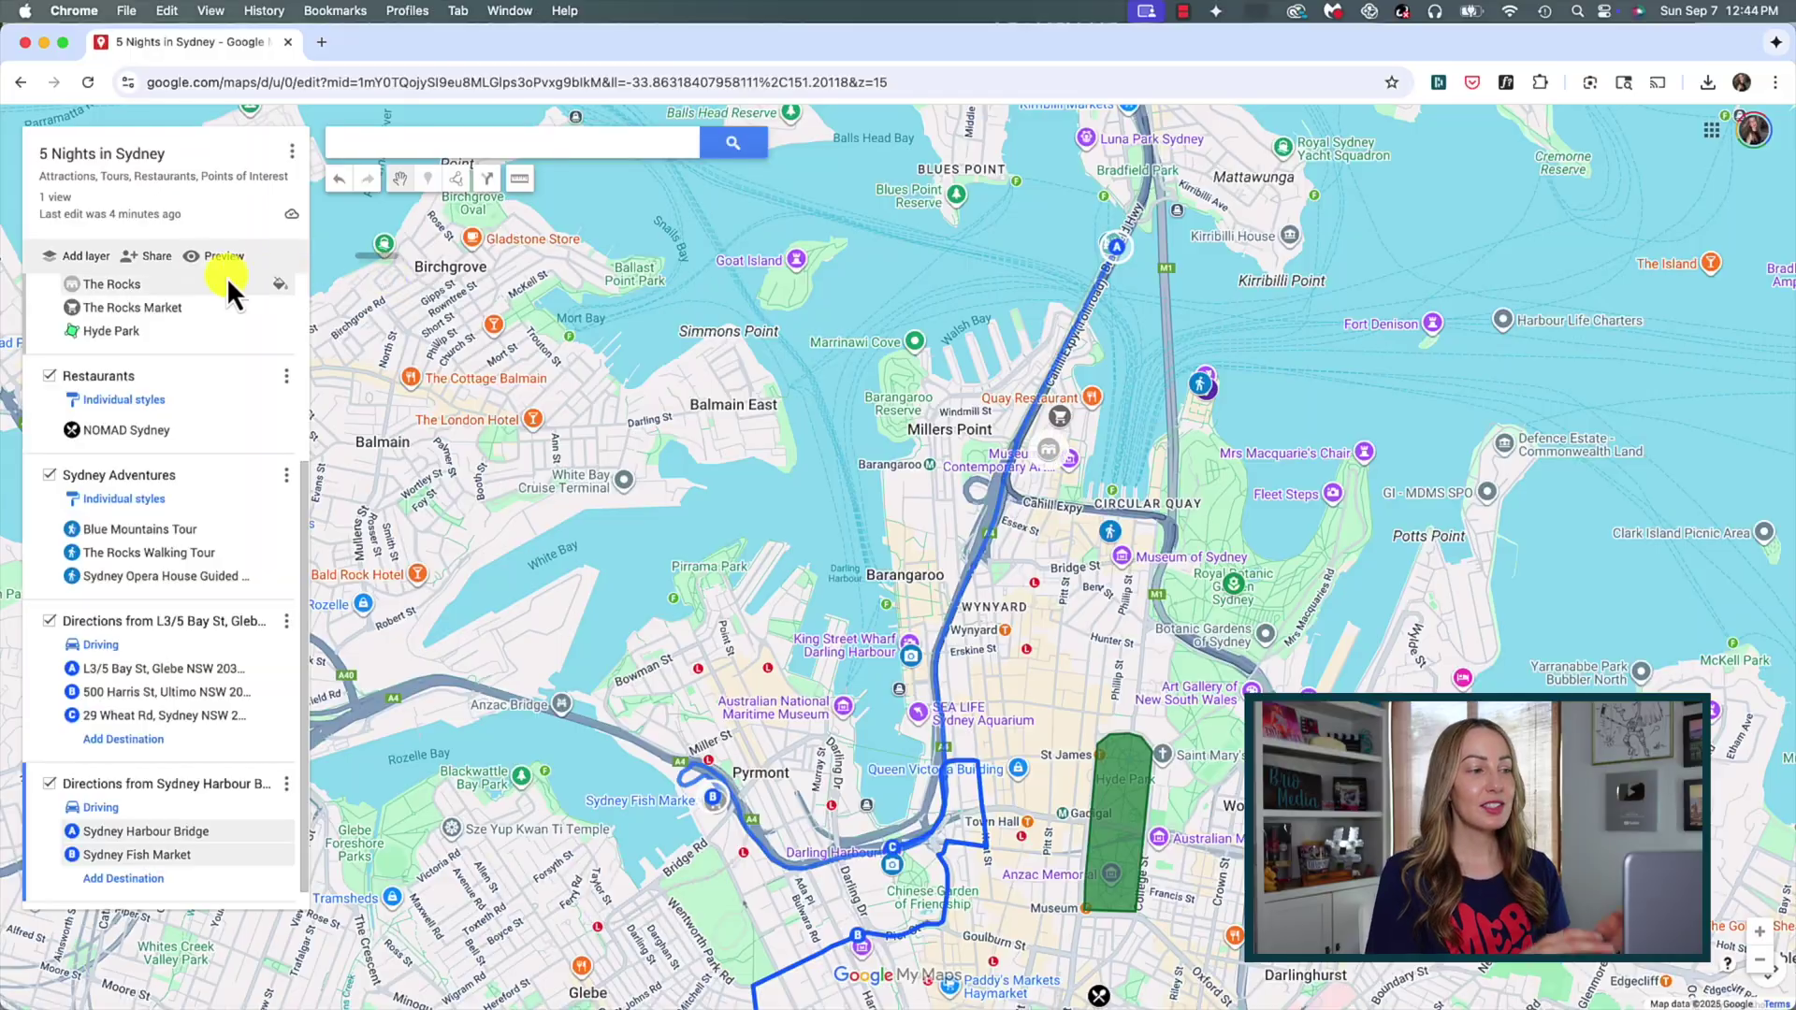
- Set the map's Drive general access to 'Anyone with the link' as Viewer and copy the link
{"action": "left_click", "coordinate": [156, 255]}
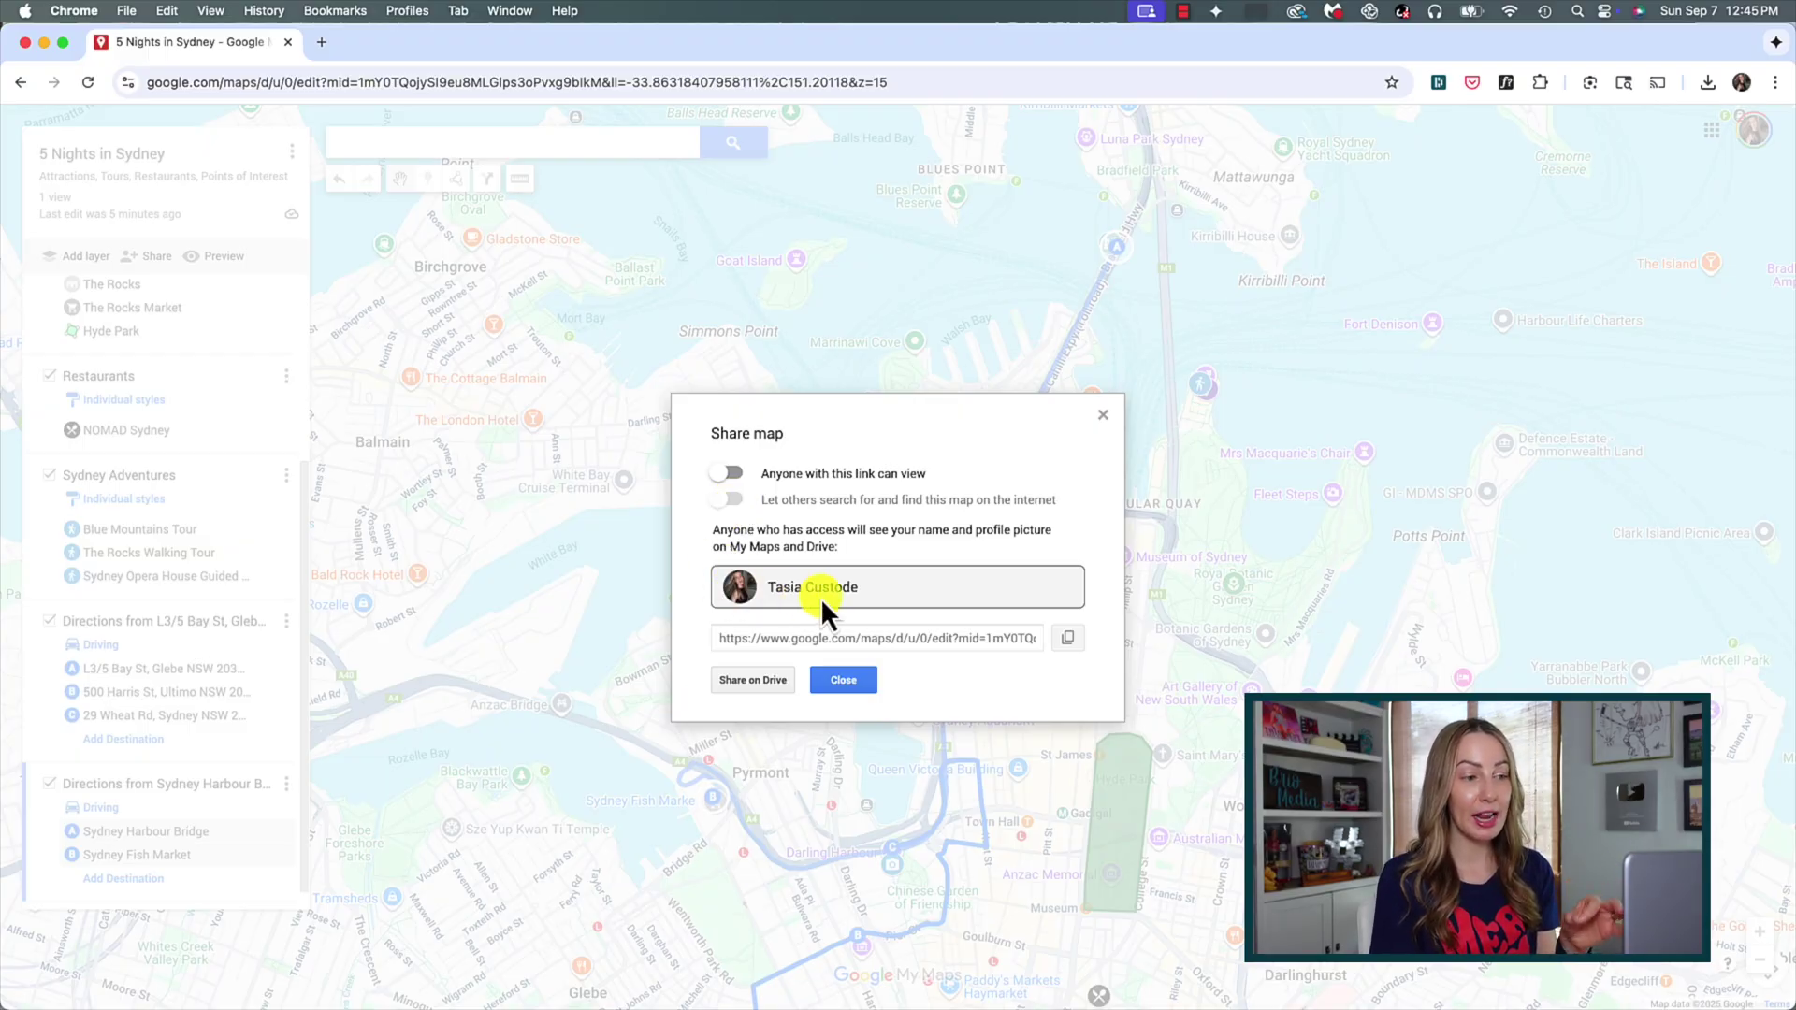
{"action": "left_click", "coordinate": [749, 681]}
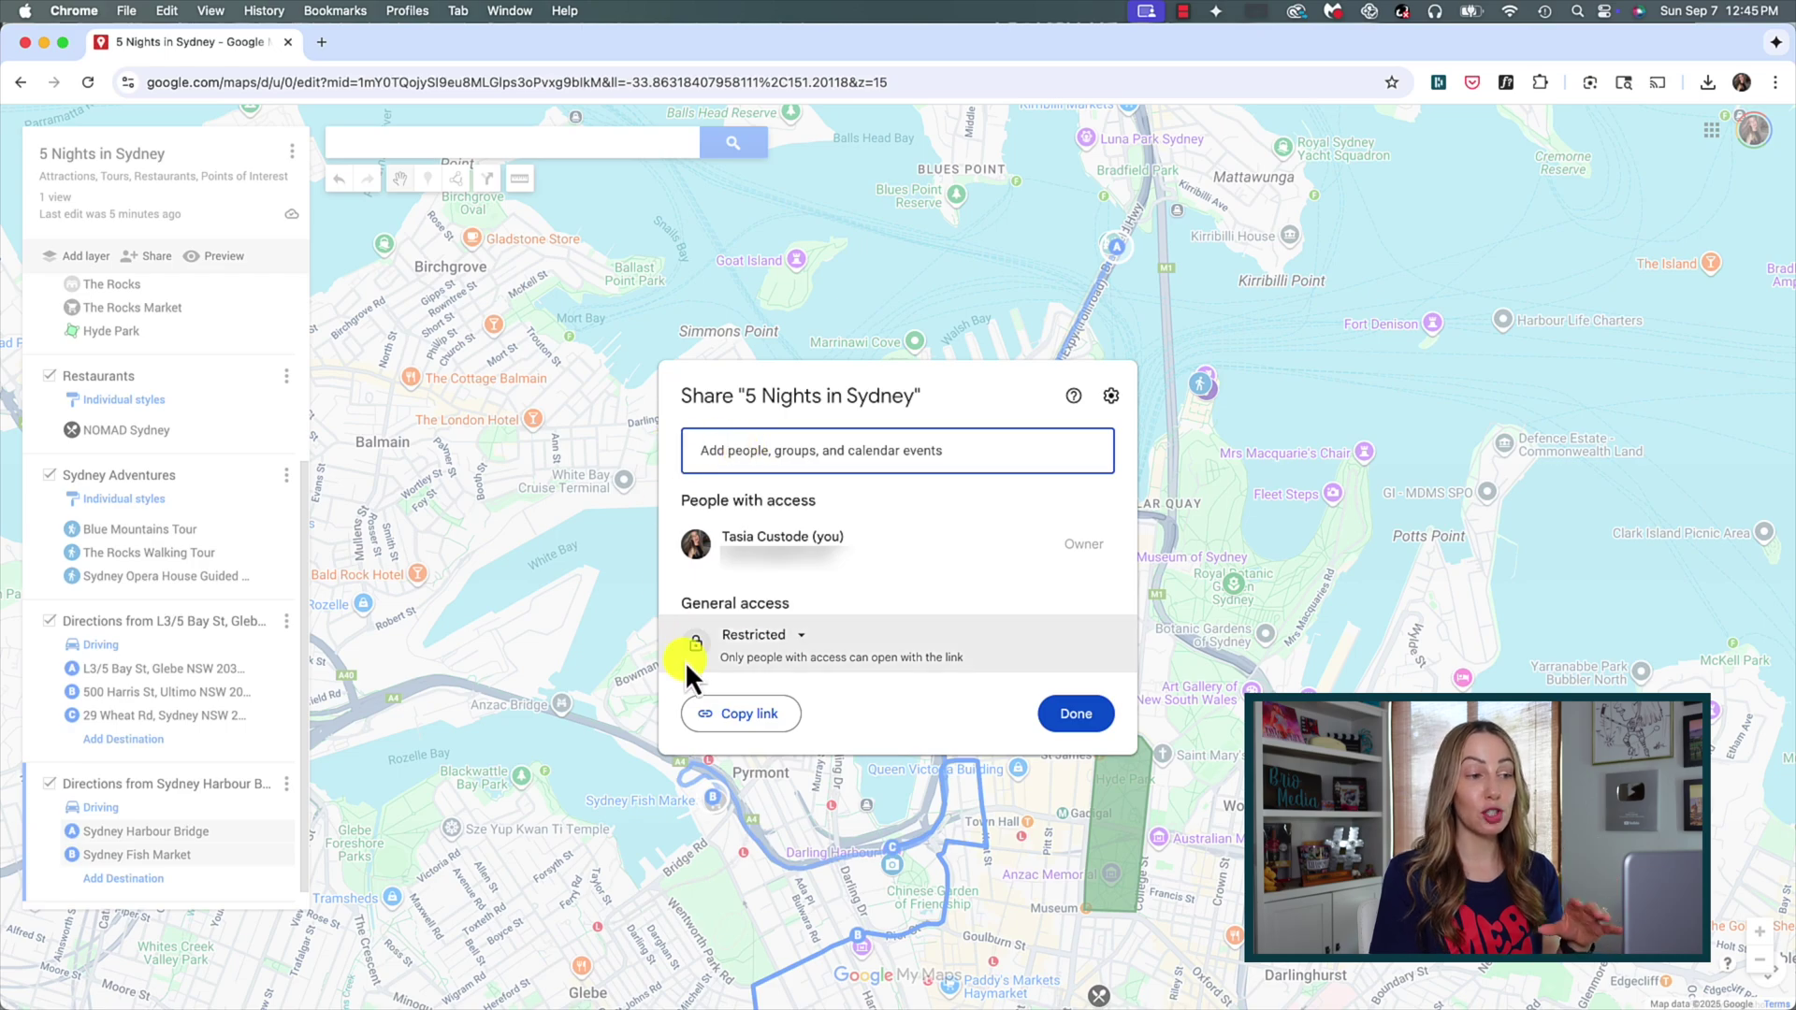
{"action": "left_click", "coordinate": [805, 640]}
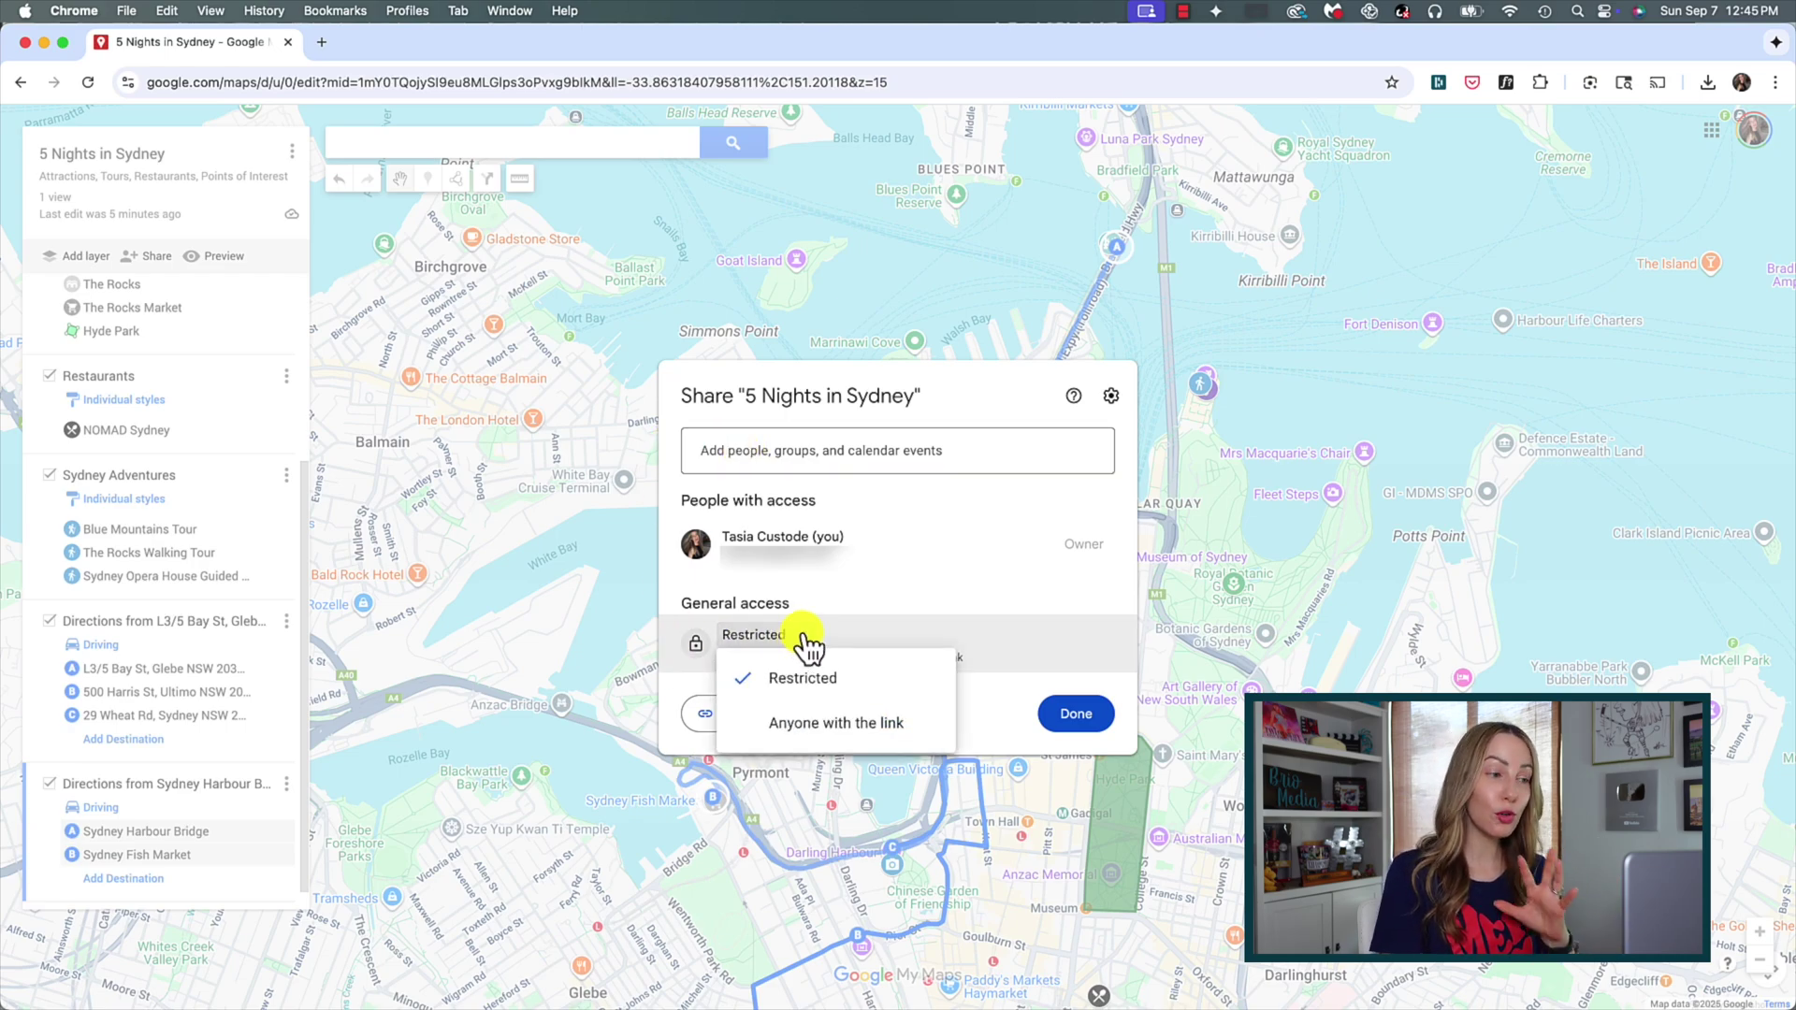
{"action": "left_click", "coordinate": [868, 730]}
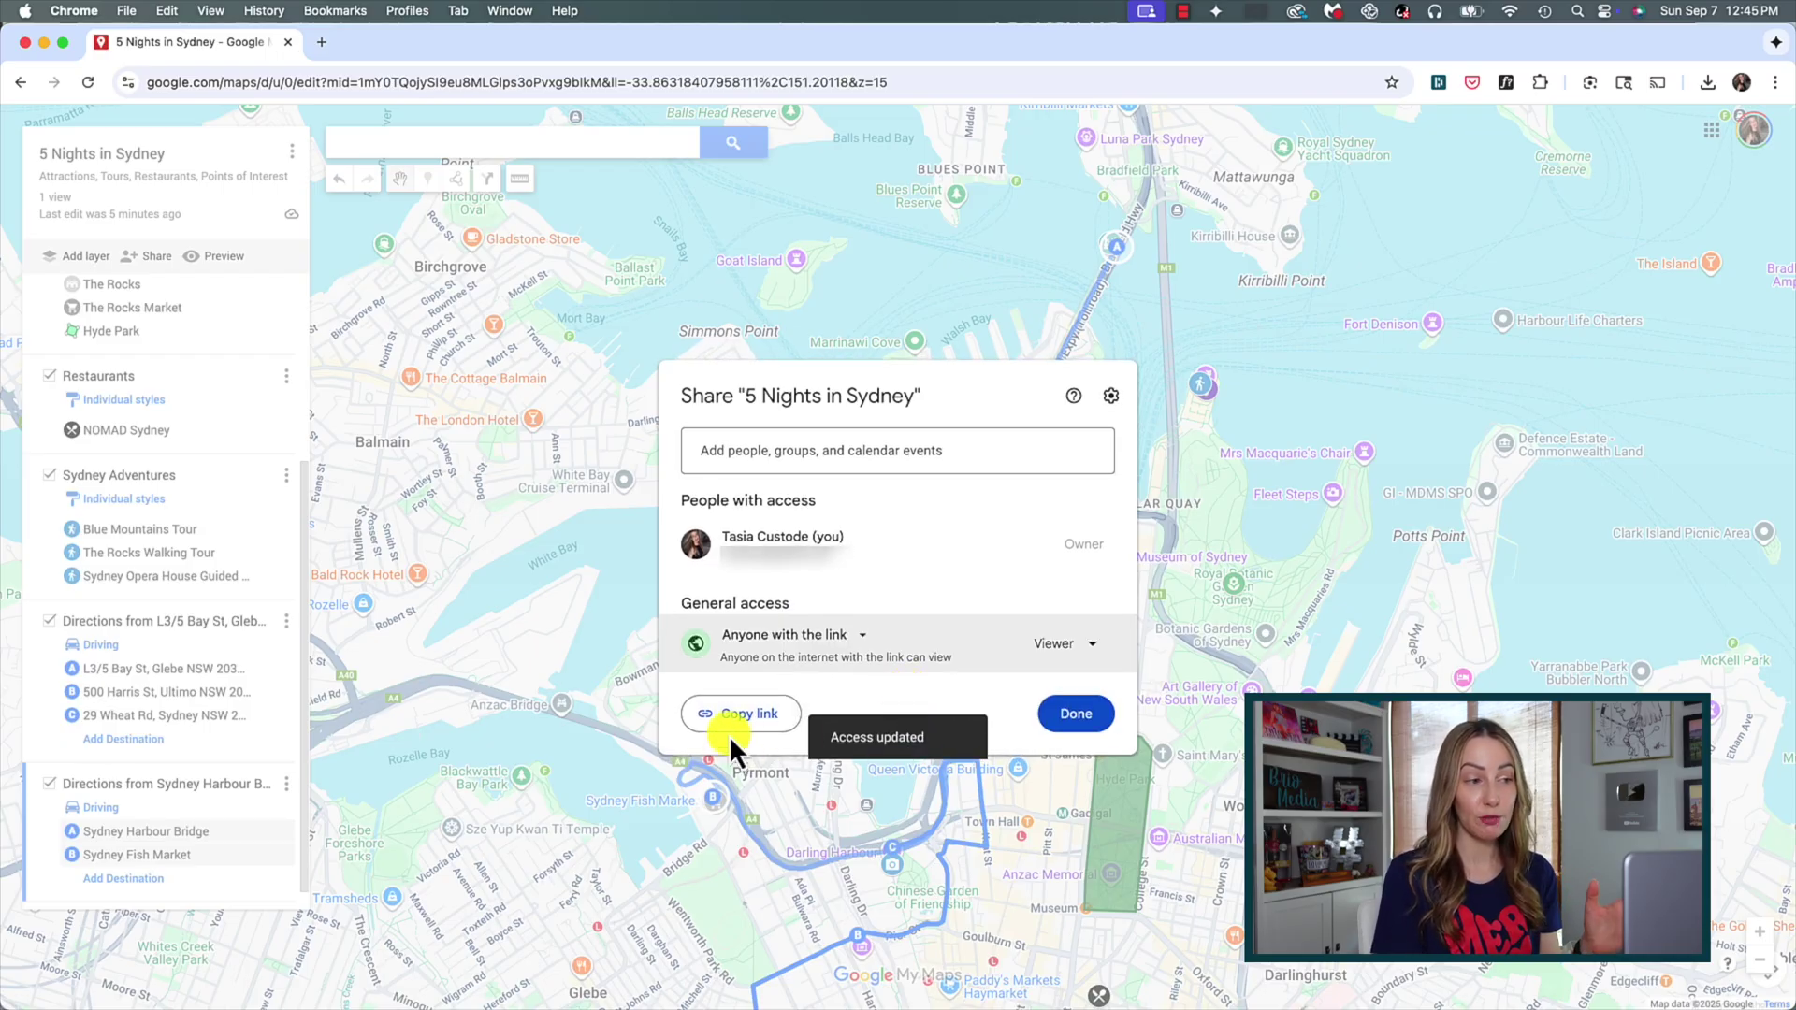
{"action": "left_click", "coordinate": [759, 716]}
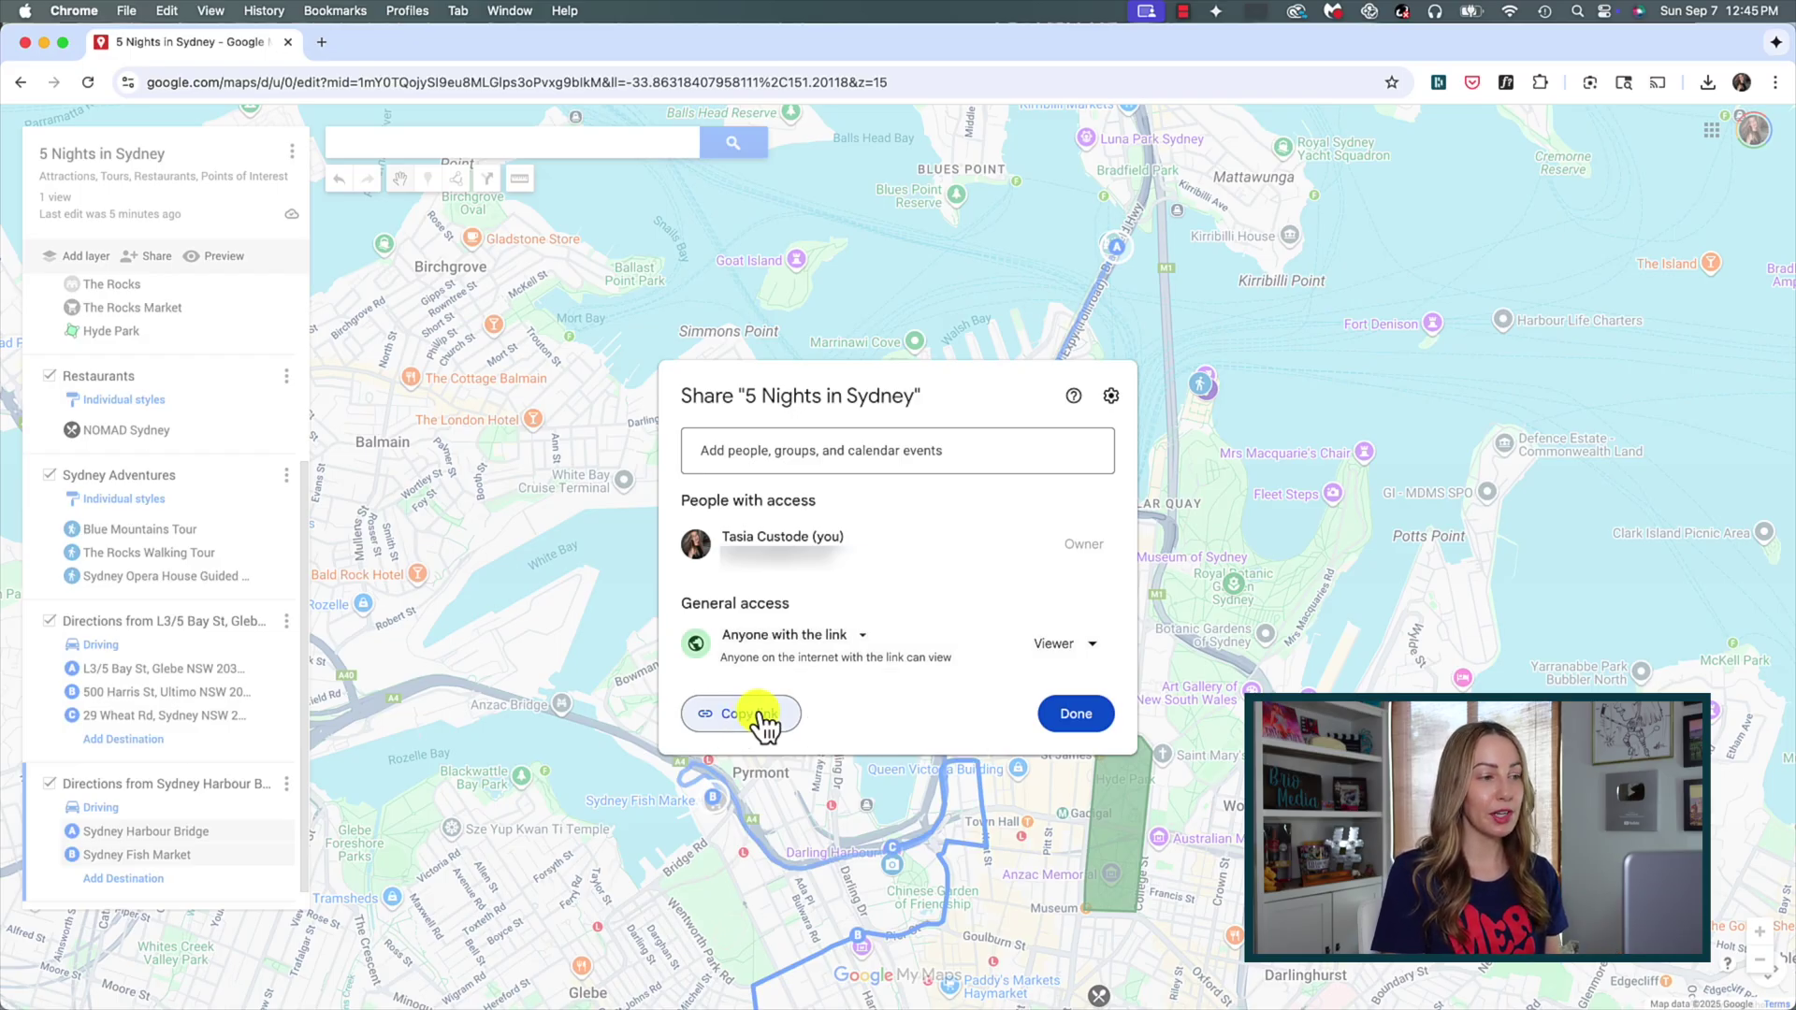
{"action": "left_click", "coordinate": [1076, 716]}
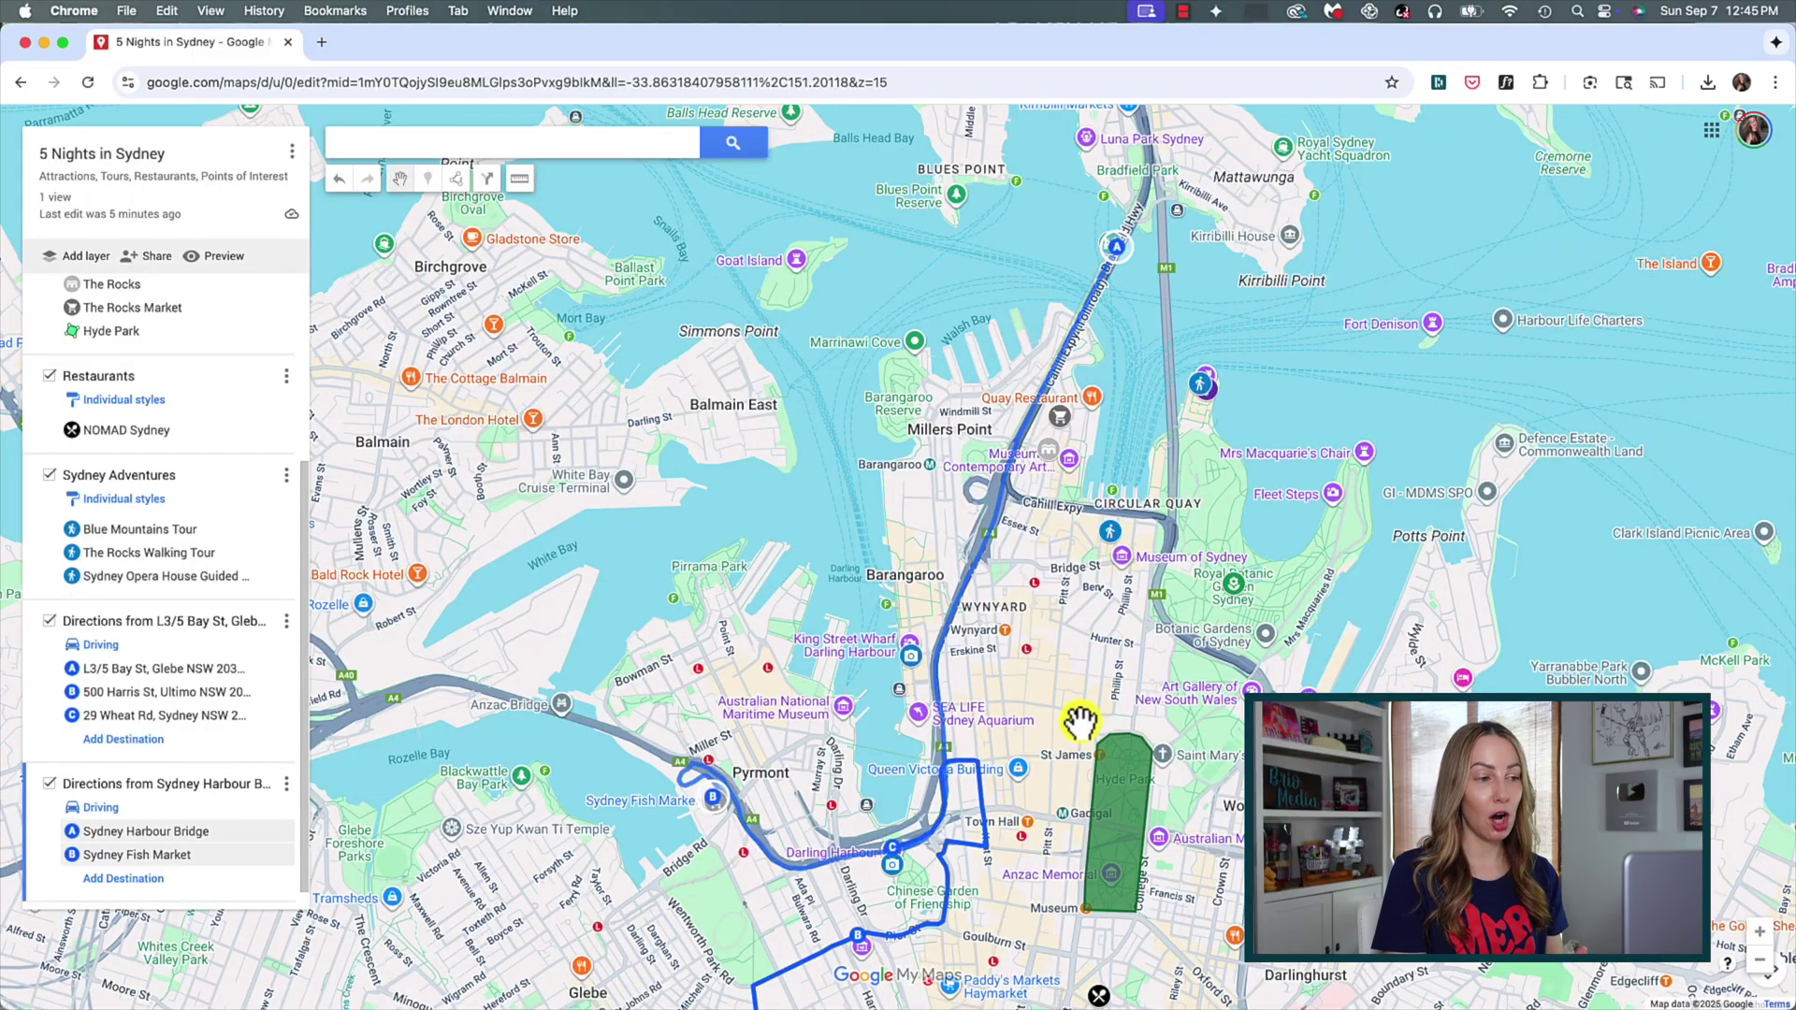
{"action": "key", "text": "super+shift+n"}
{"action": "key", "text": "super+v"}
{"action": "key", "text": "Return"}
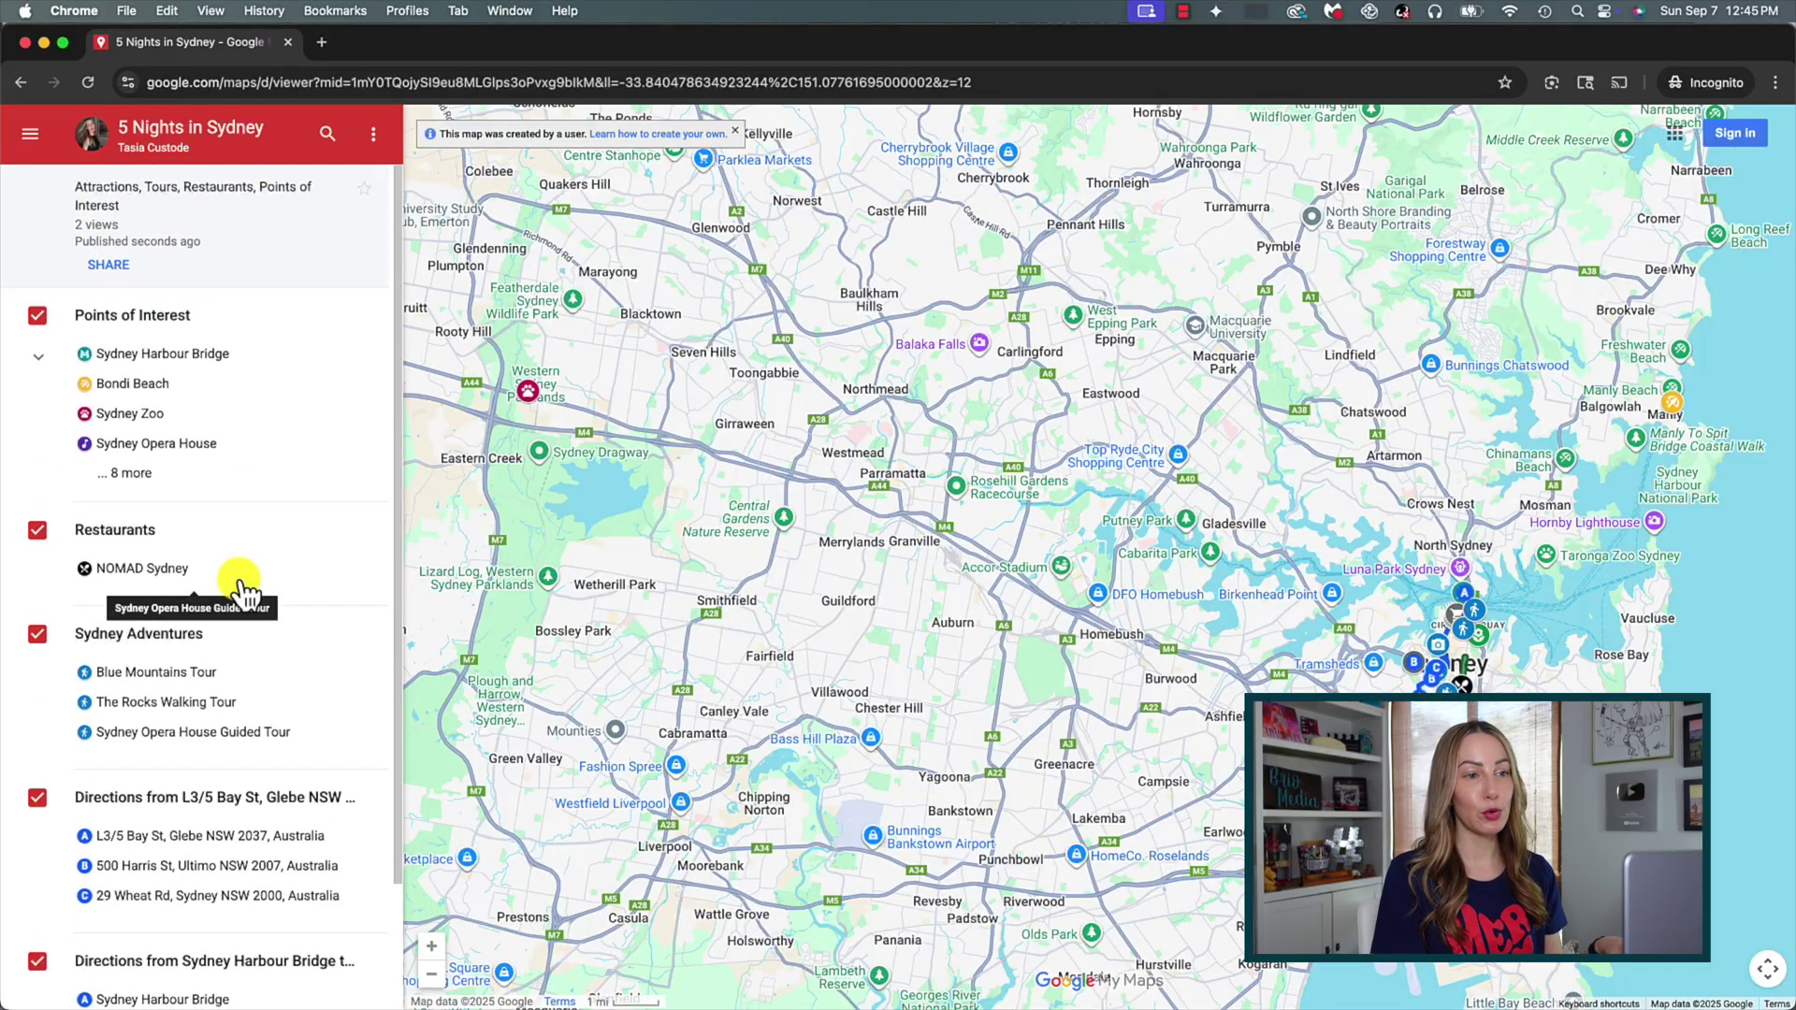
{"action": "scroll", "coordinate": [1116, 529], "scroll_direction": "right", "scroll_amount": 5}
{"action": "scroll", "coordinate": [1116, 528], "scroll_direction": "up", "scroll_amount": 5}
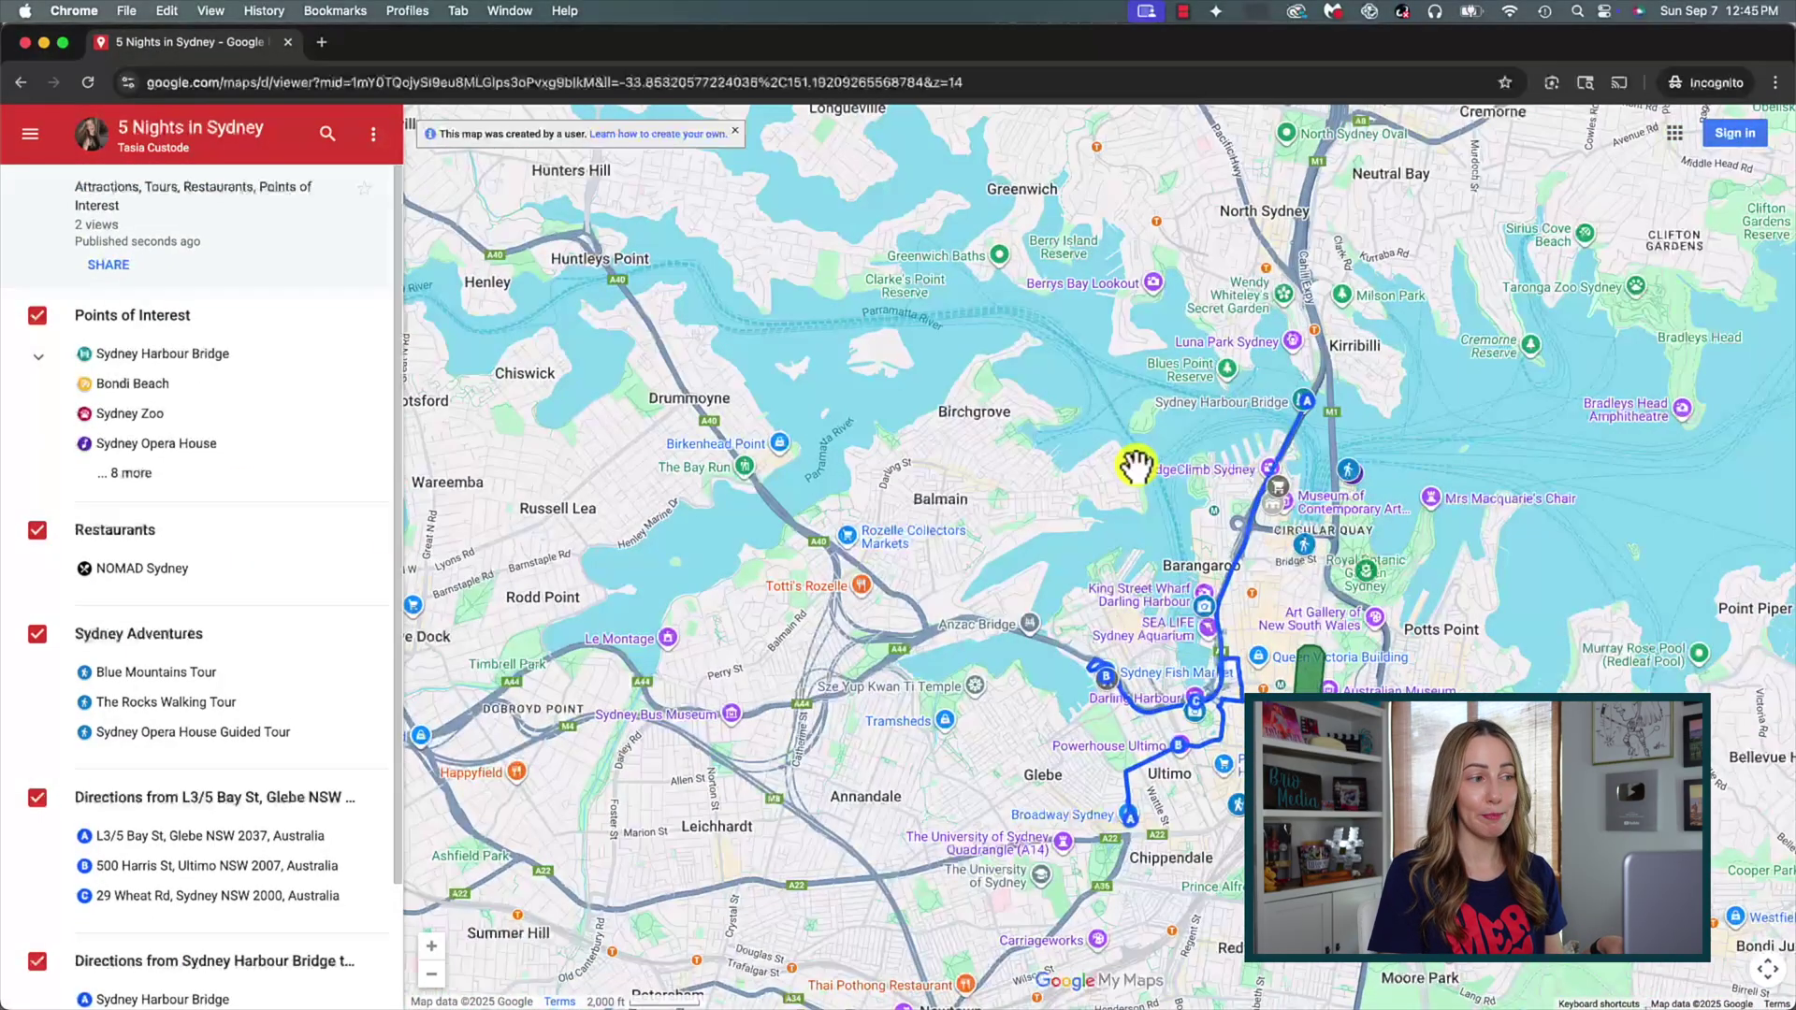
- Close the private window and go to google.com/mymaps
{"action": "left_click", "coordinate": [25, 42]}
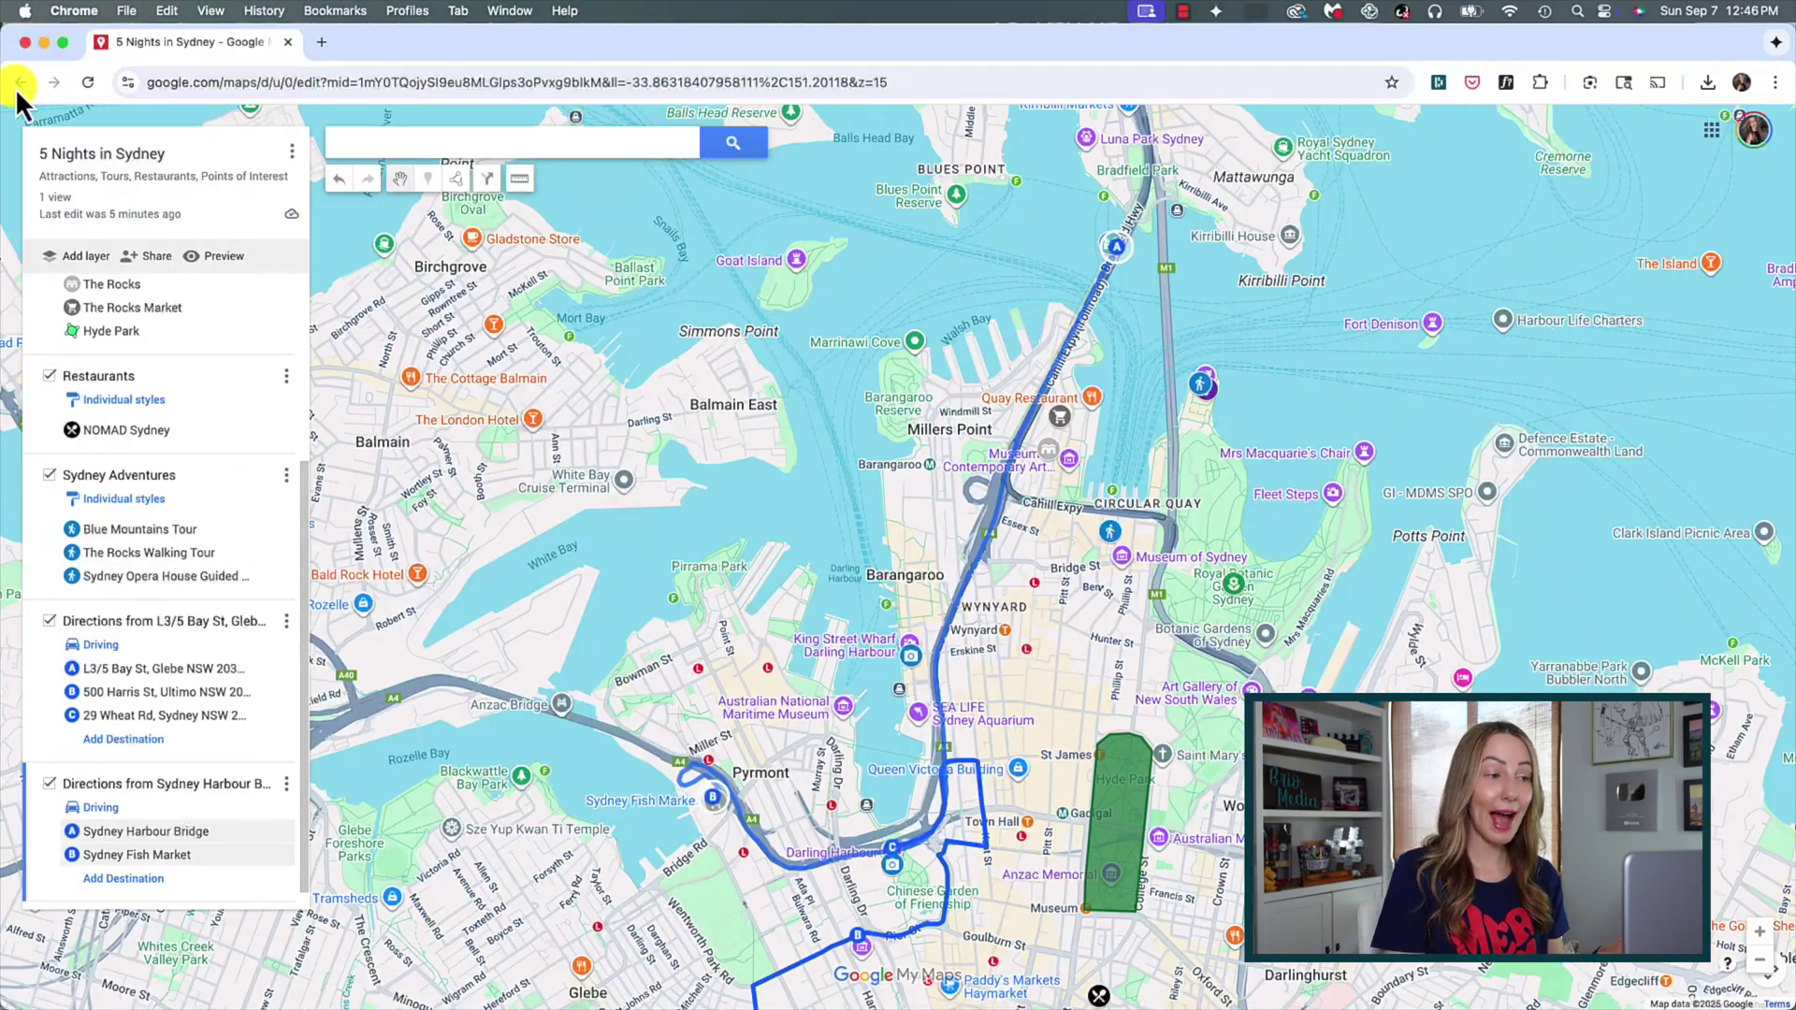
{"action": "left_click", "coordinate": [223, 83]}
{"action": "type", "text": "google.com/mymaps"}
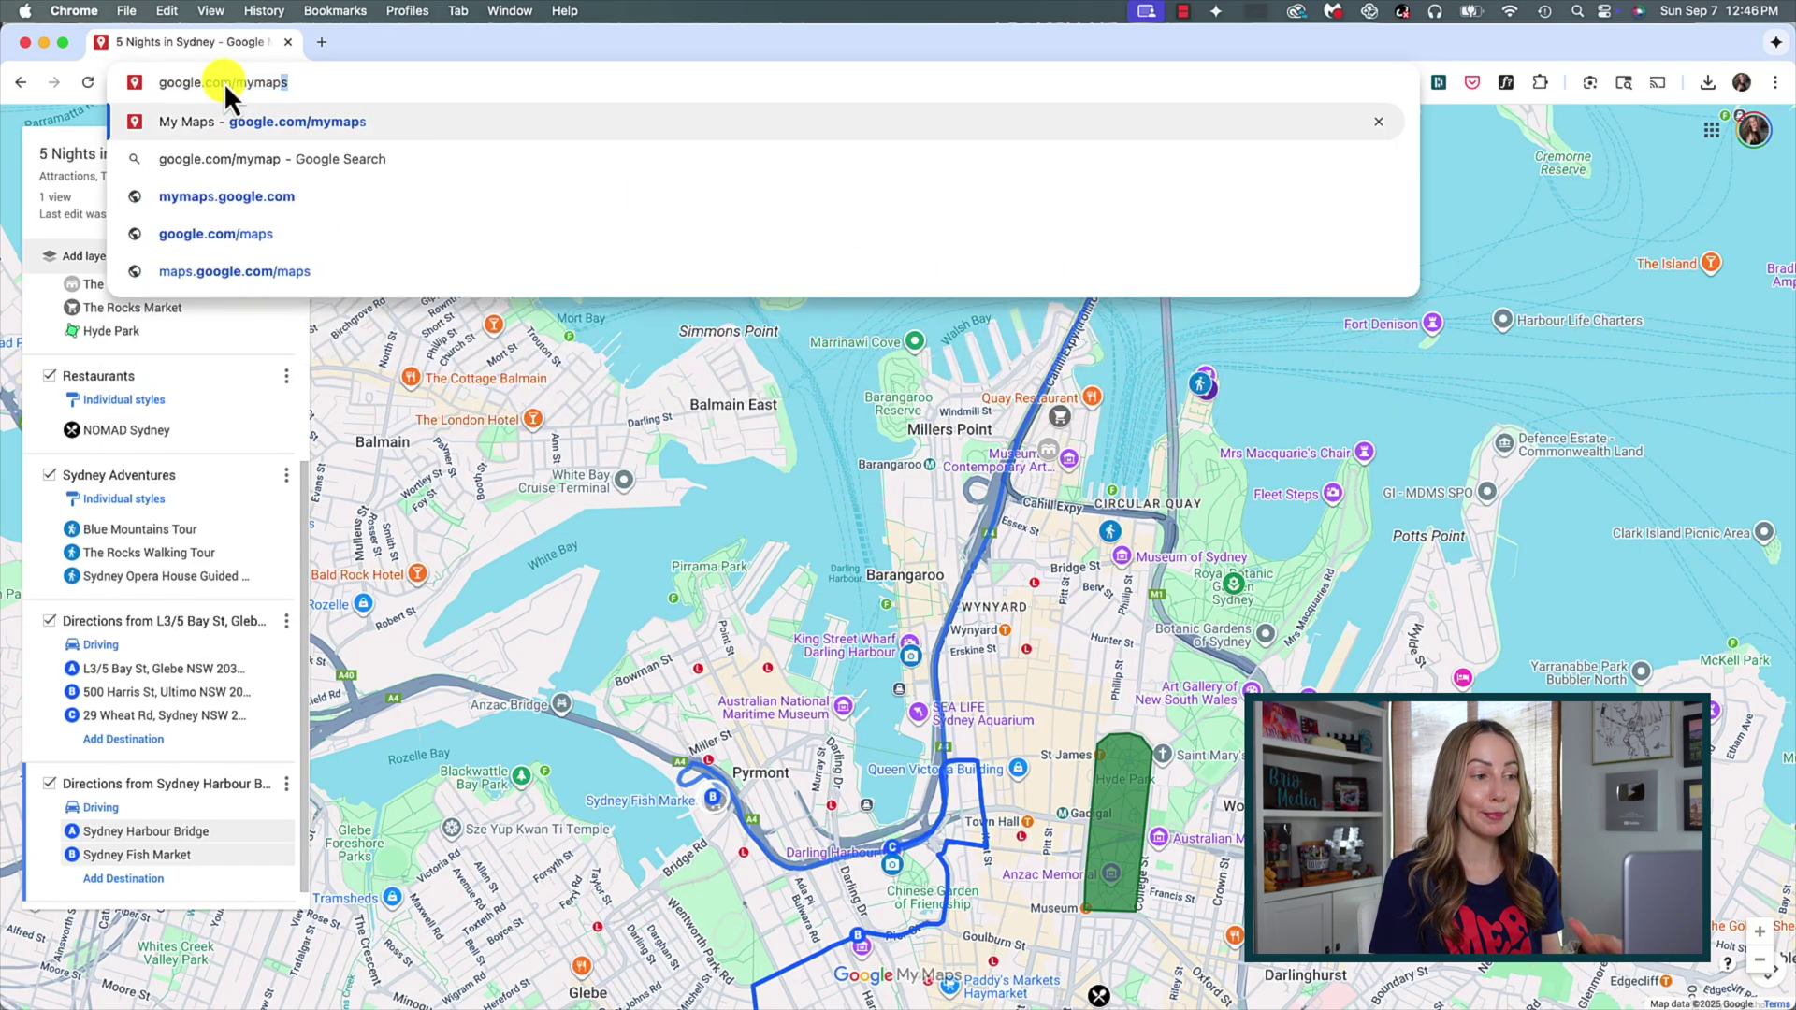
{"action": "key", "text": "Return"}
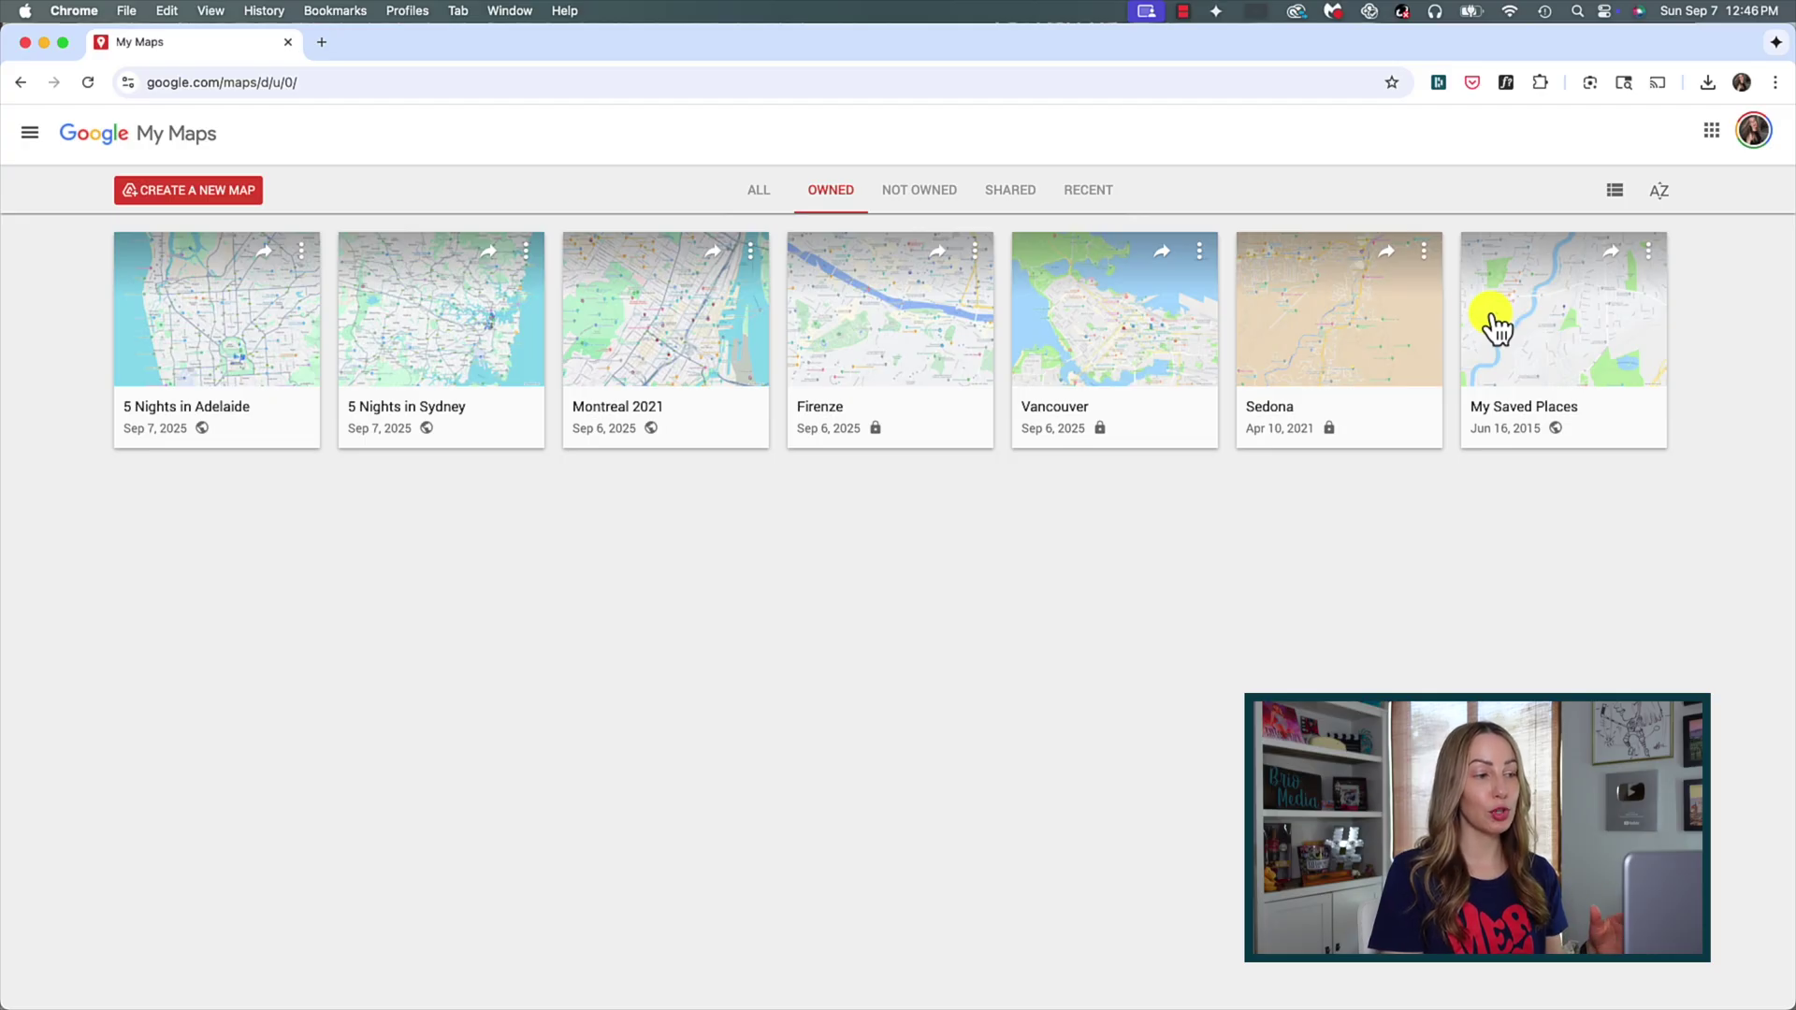
- Browse the NOT OWNED and OWNED tabs, then the Sydney map's share and more-options menus
{"action": "left_click", "coordinate": [918, 194]}
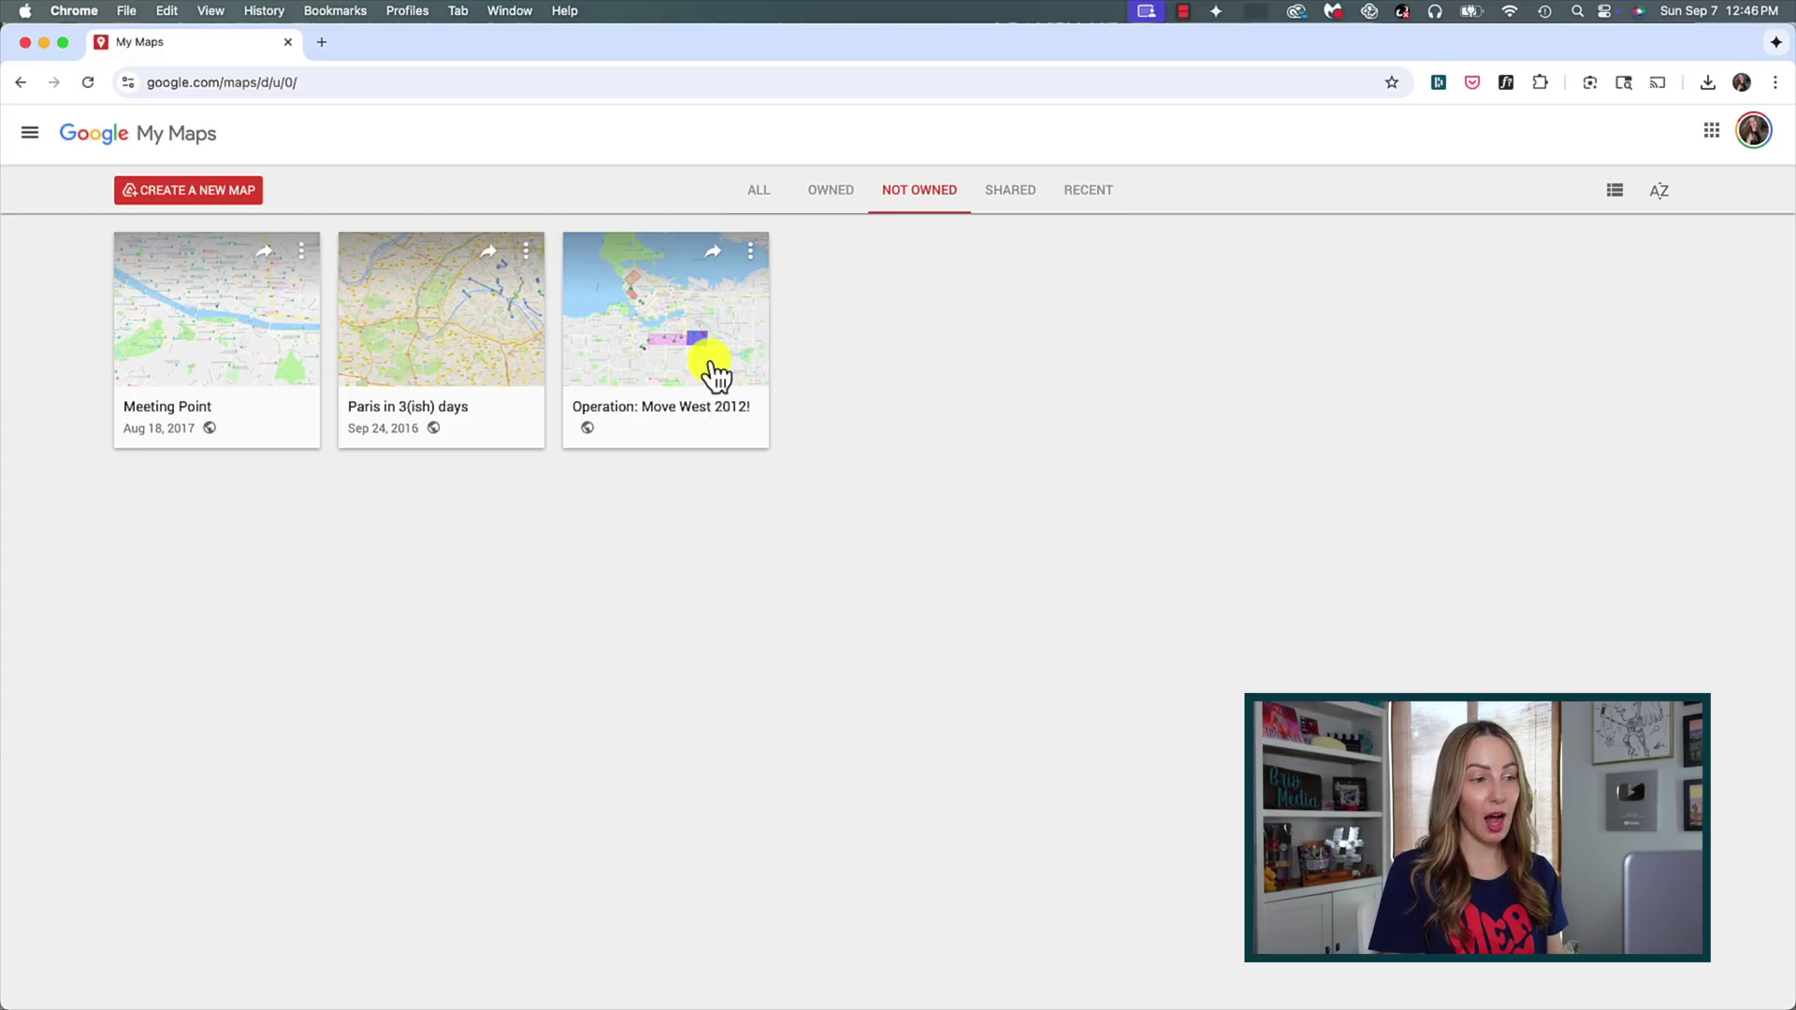
{"action": "left_click", "coordinate": [828, 192]}
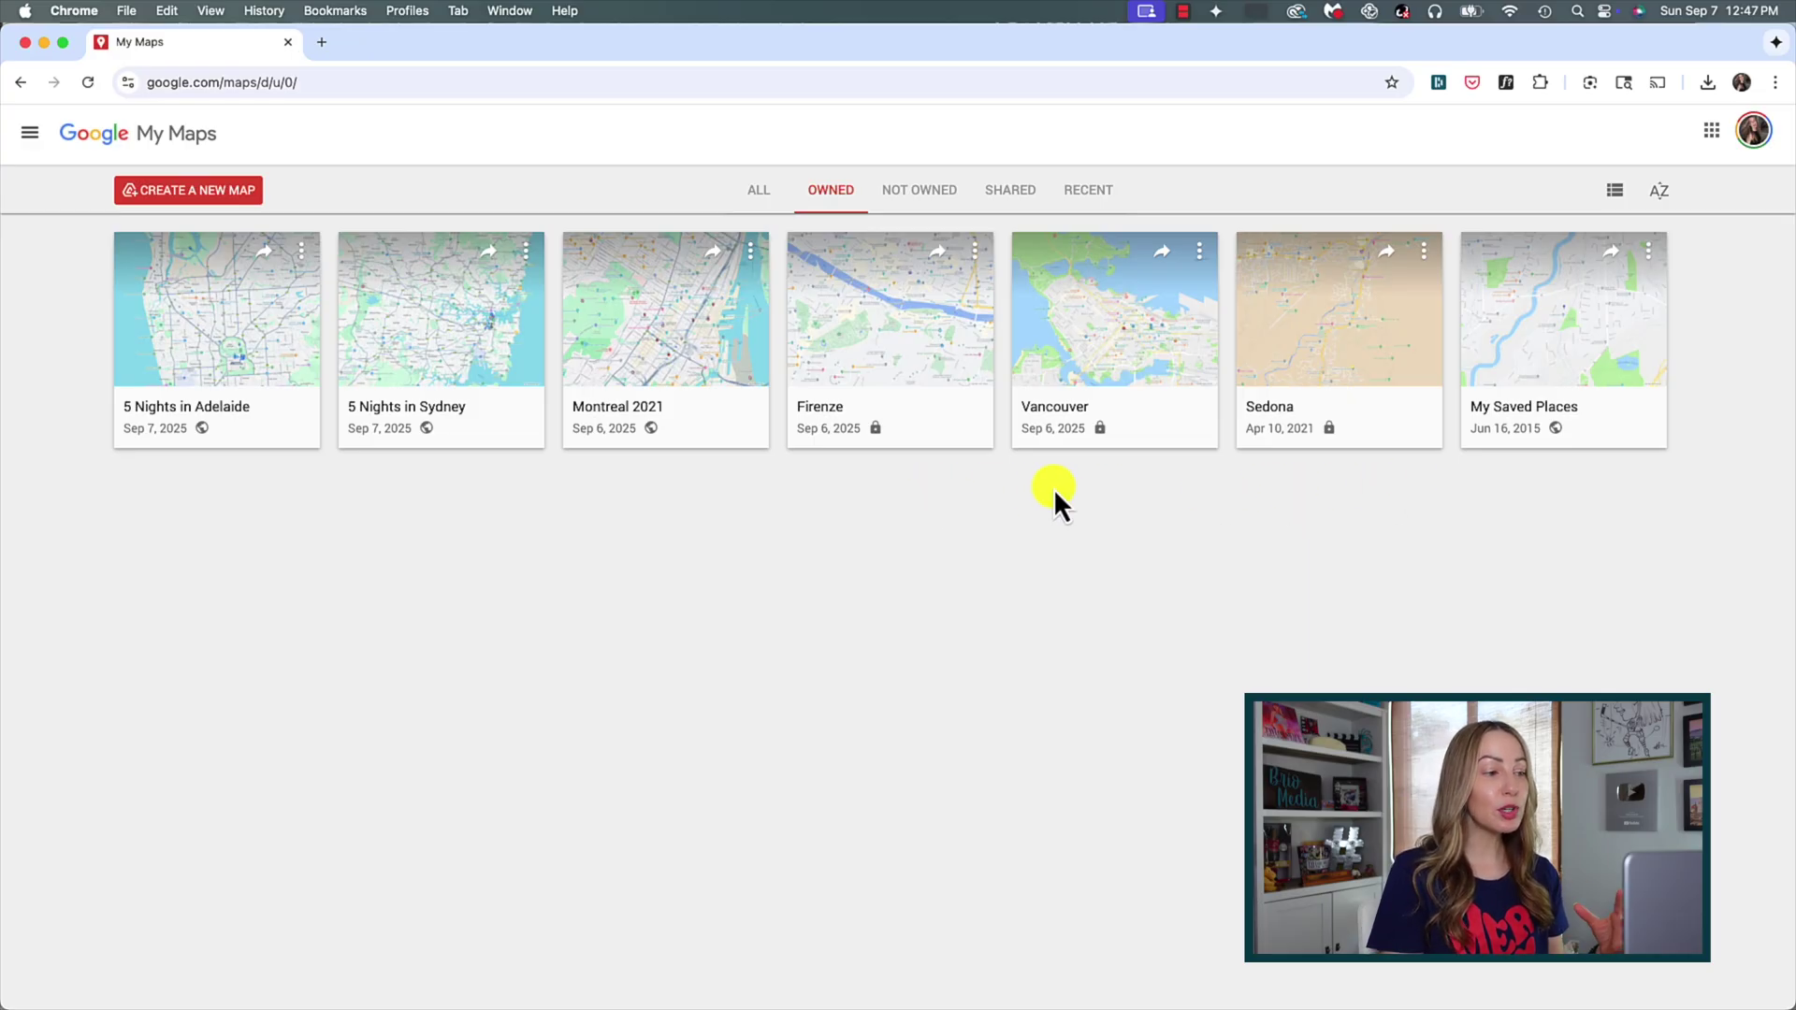
{"action": "left_click", "coordinate": [496, 254]}
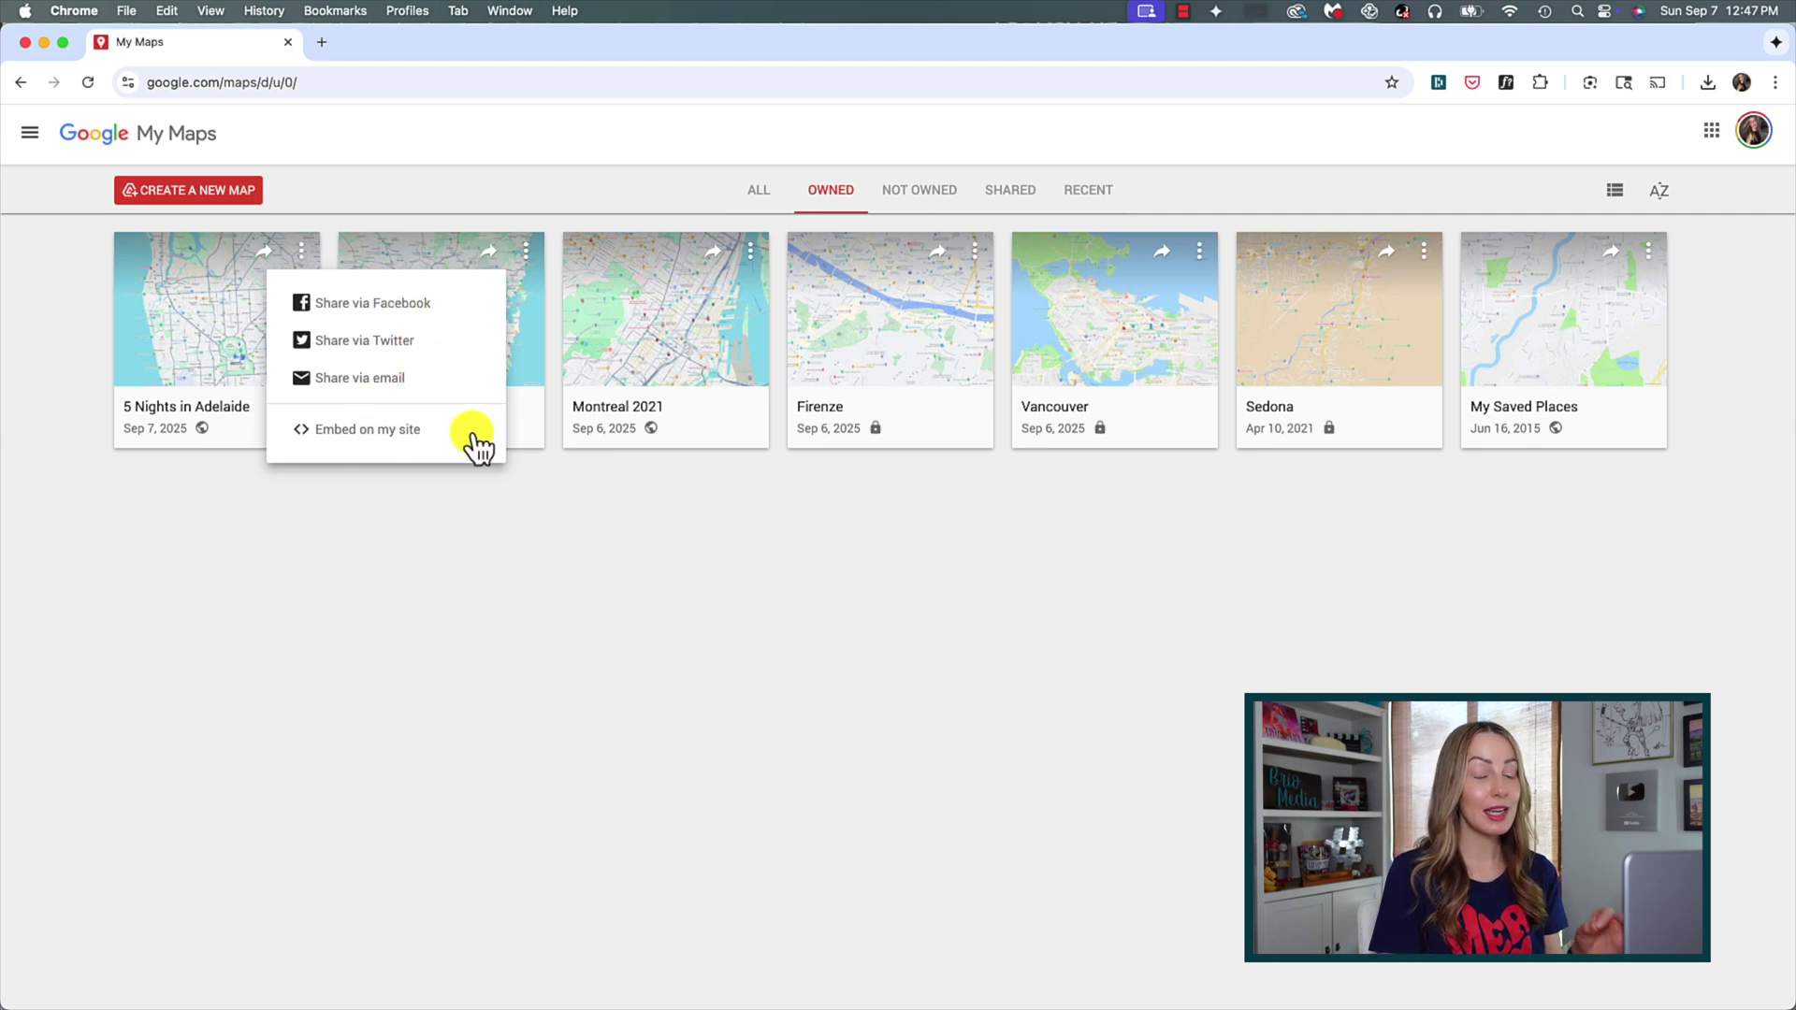
{"action": "left_click", "coordinate": [529, 253]}
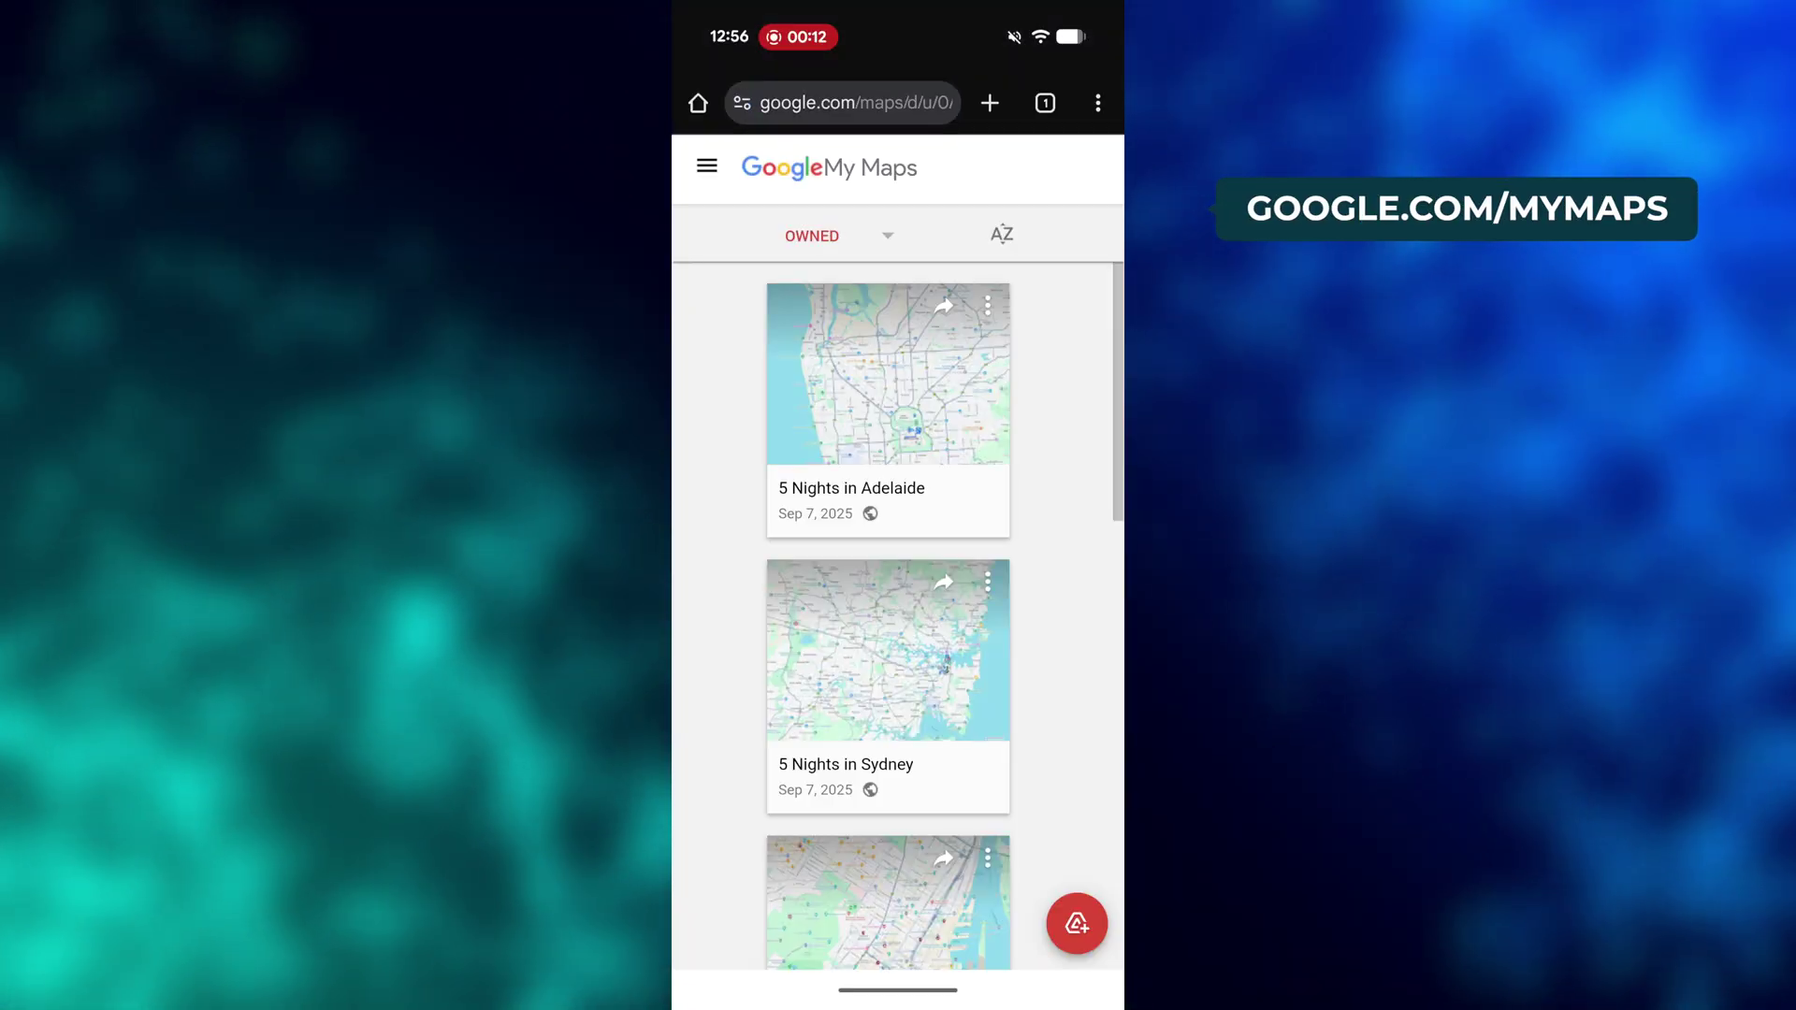
- Choose 'Create a new map' from the My Maps side menu
{"action": "scroll", "coordinate": [1066, 562], "scroll_direction": "down", "scroll_amount": 5}
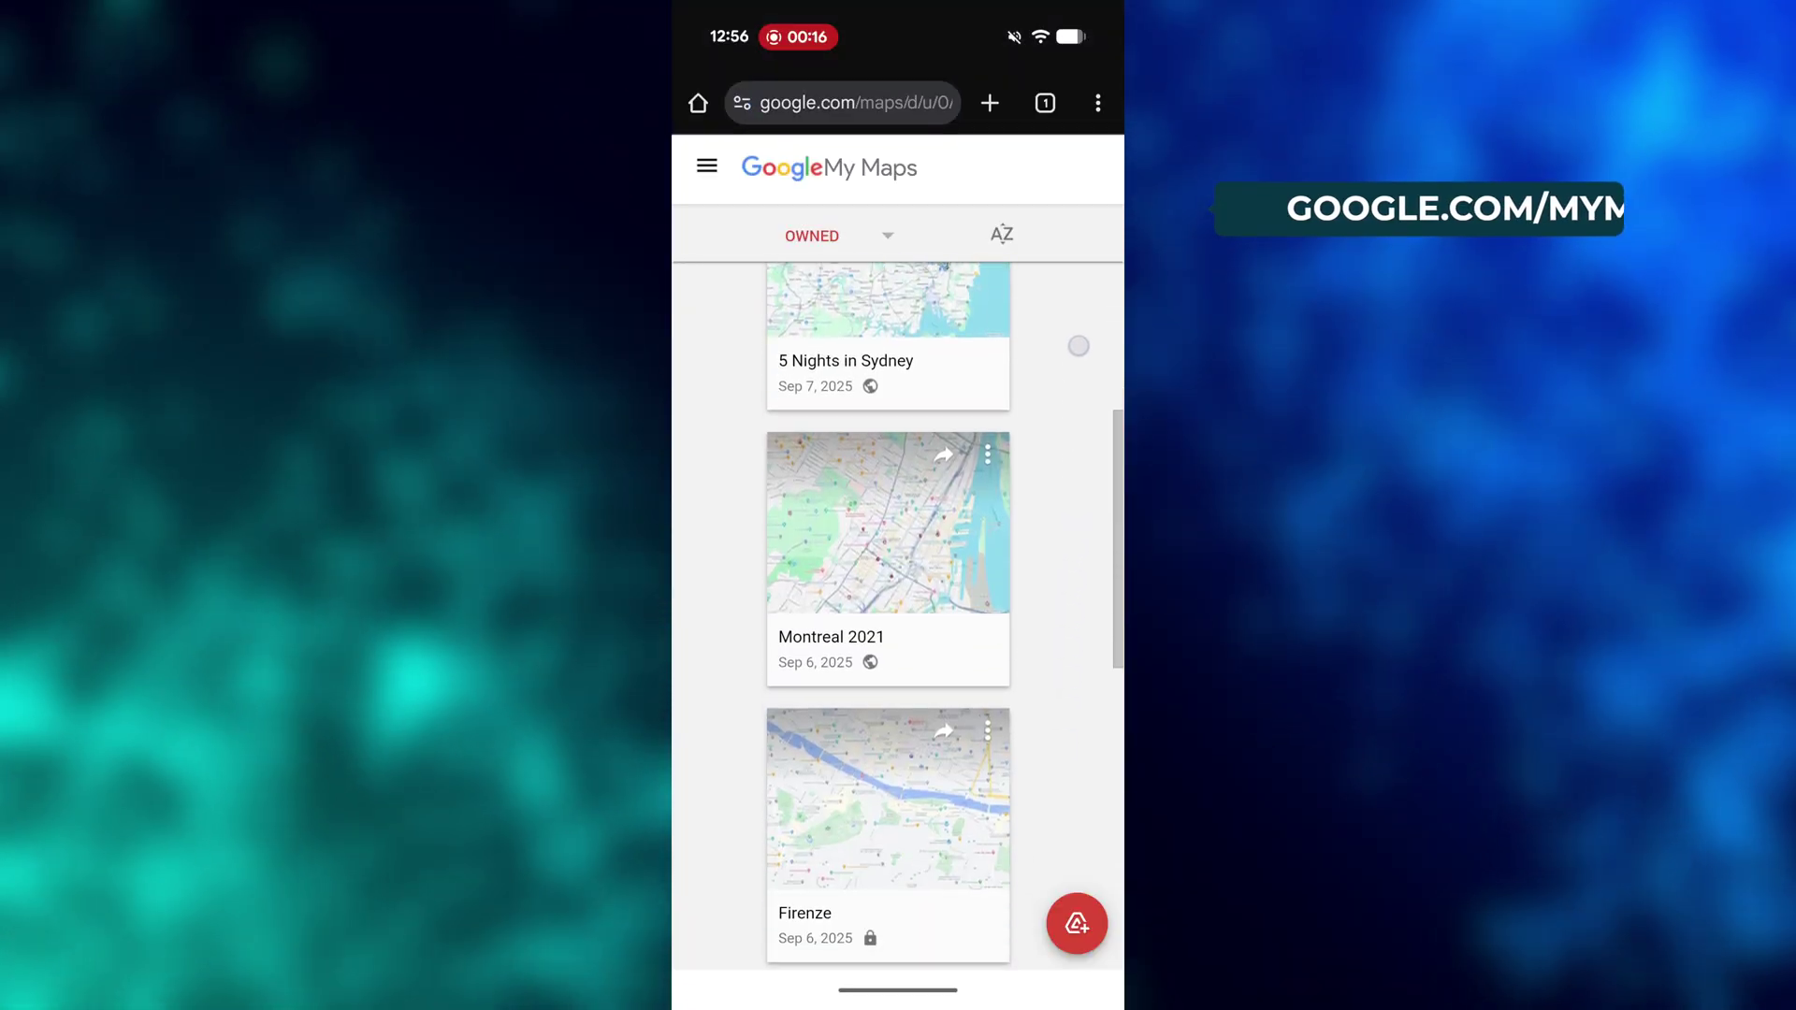
{"action": "scroll", "coordinate": [1099, 774], "scroll_direction": "up", "scroll_amount": 5}
{"action": "left_click", "coordinate": [707, 166]}
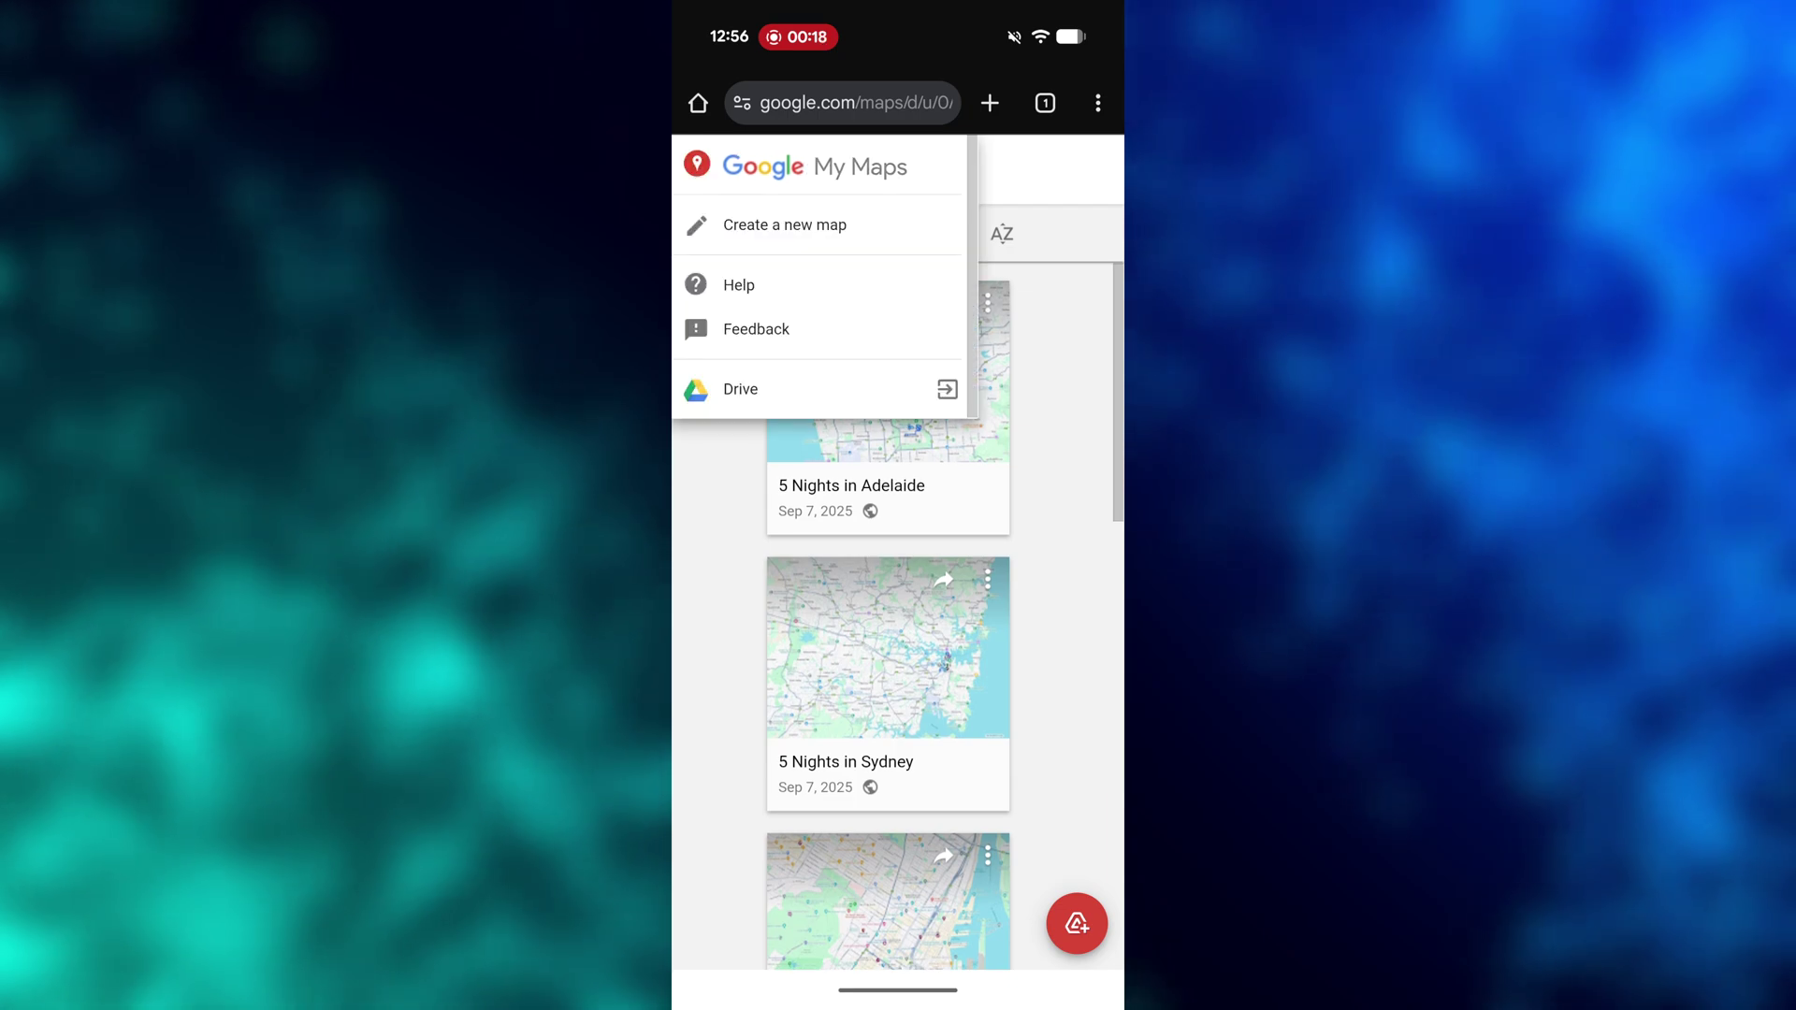
{"action": "left_click", "coordinate": [785, 225]}
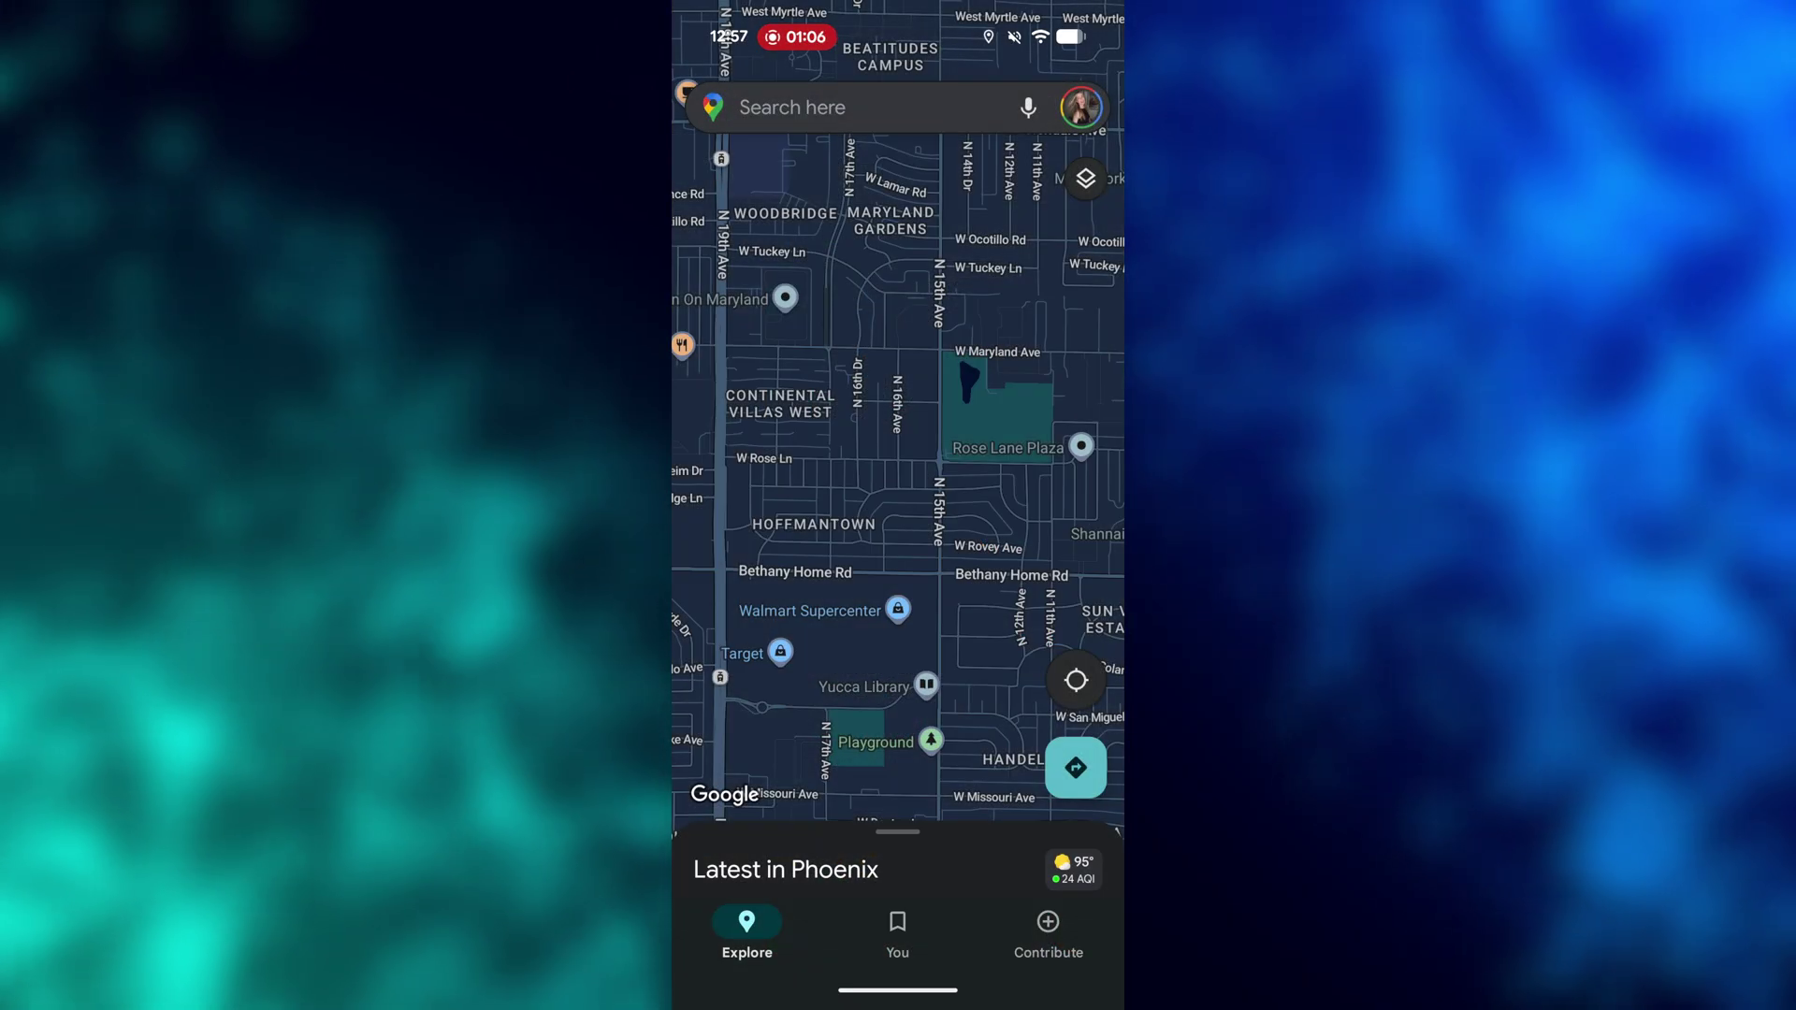
- Open '5 Nights in Sydney' from You > Maps and review its layers and places
{"action": "left_click", "coordinate": [897, 931]}
{"action": "left_click_drag", "start_coordinate": [996, 739], "coordinate": [978, 260]}
{"action": "left_click", "coordinate": [972, 832]}
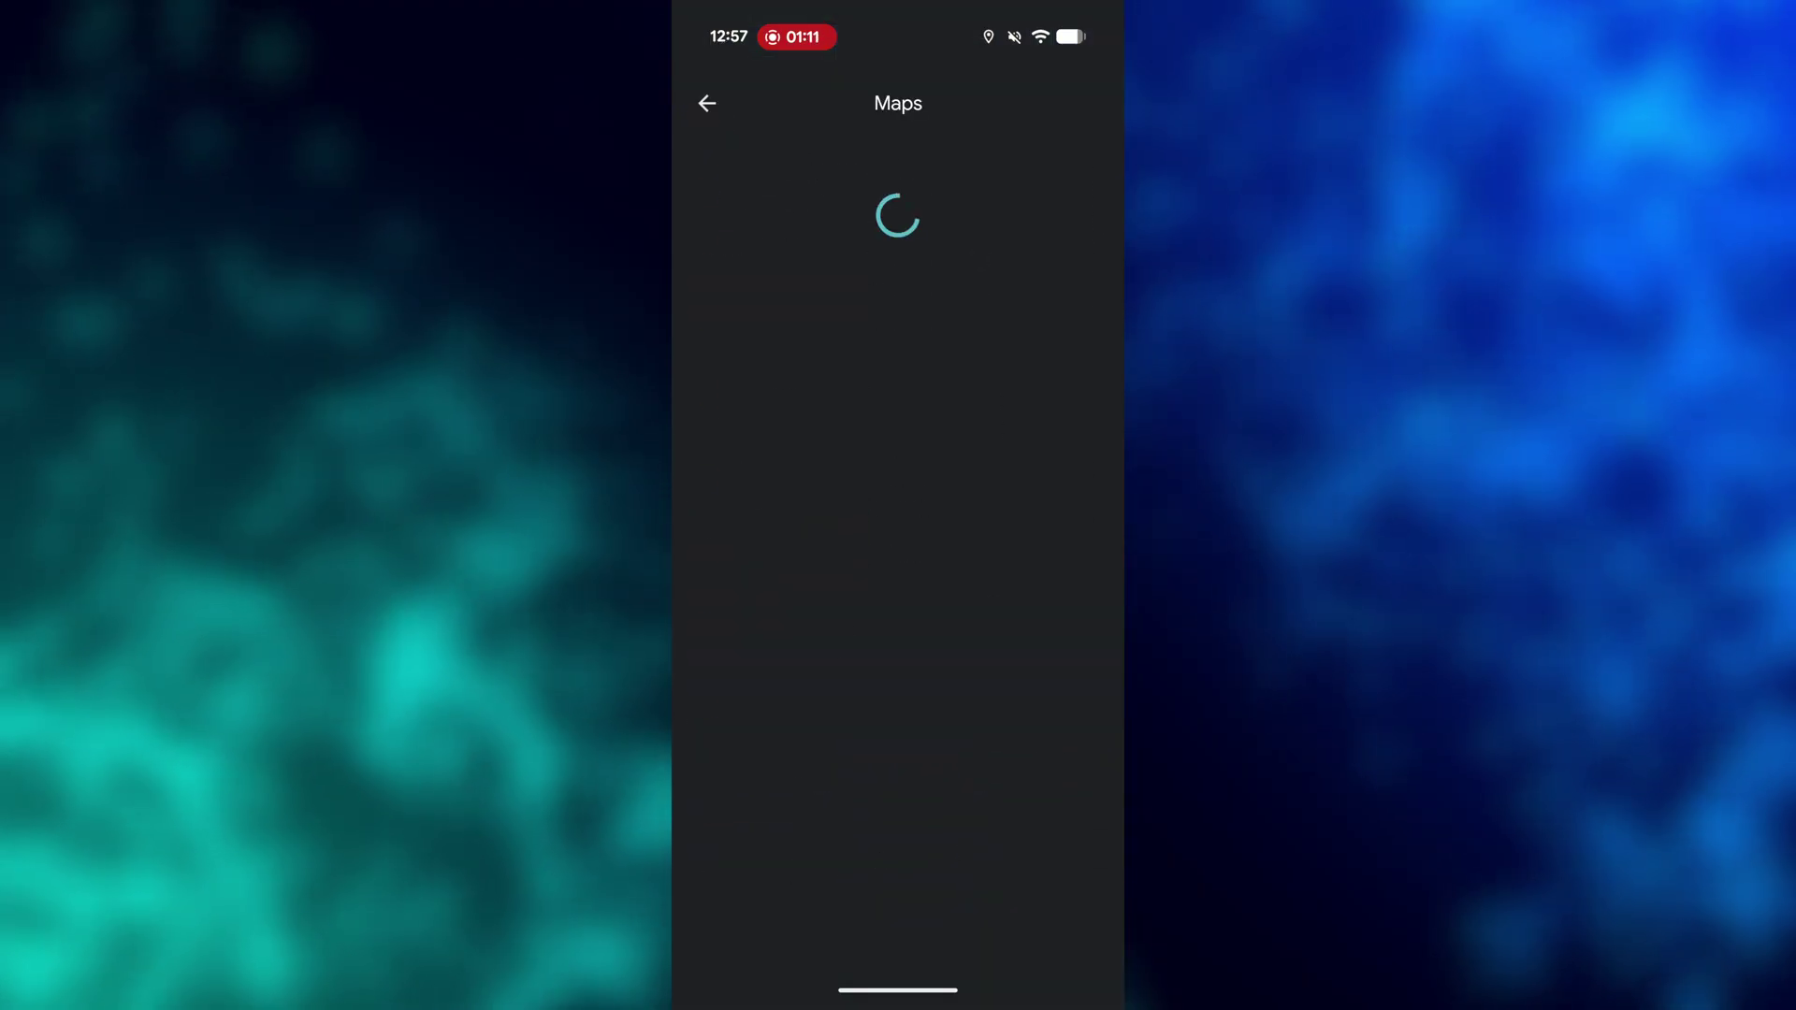
{"action": "left_click", "coordinate": [869, 264]}
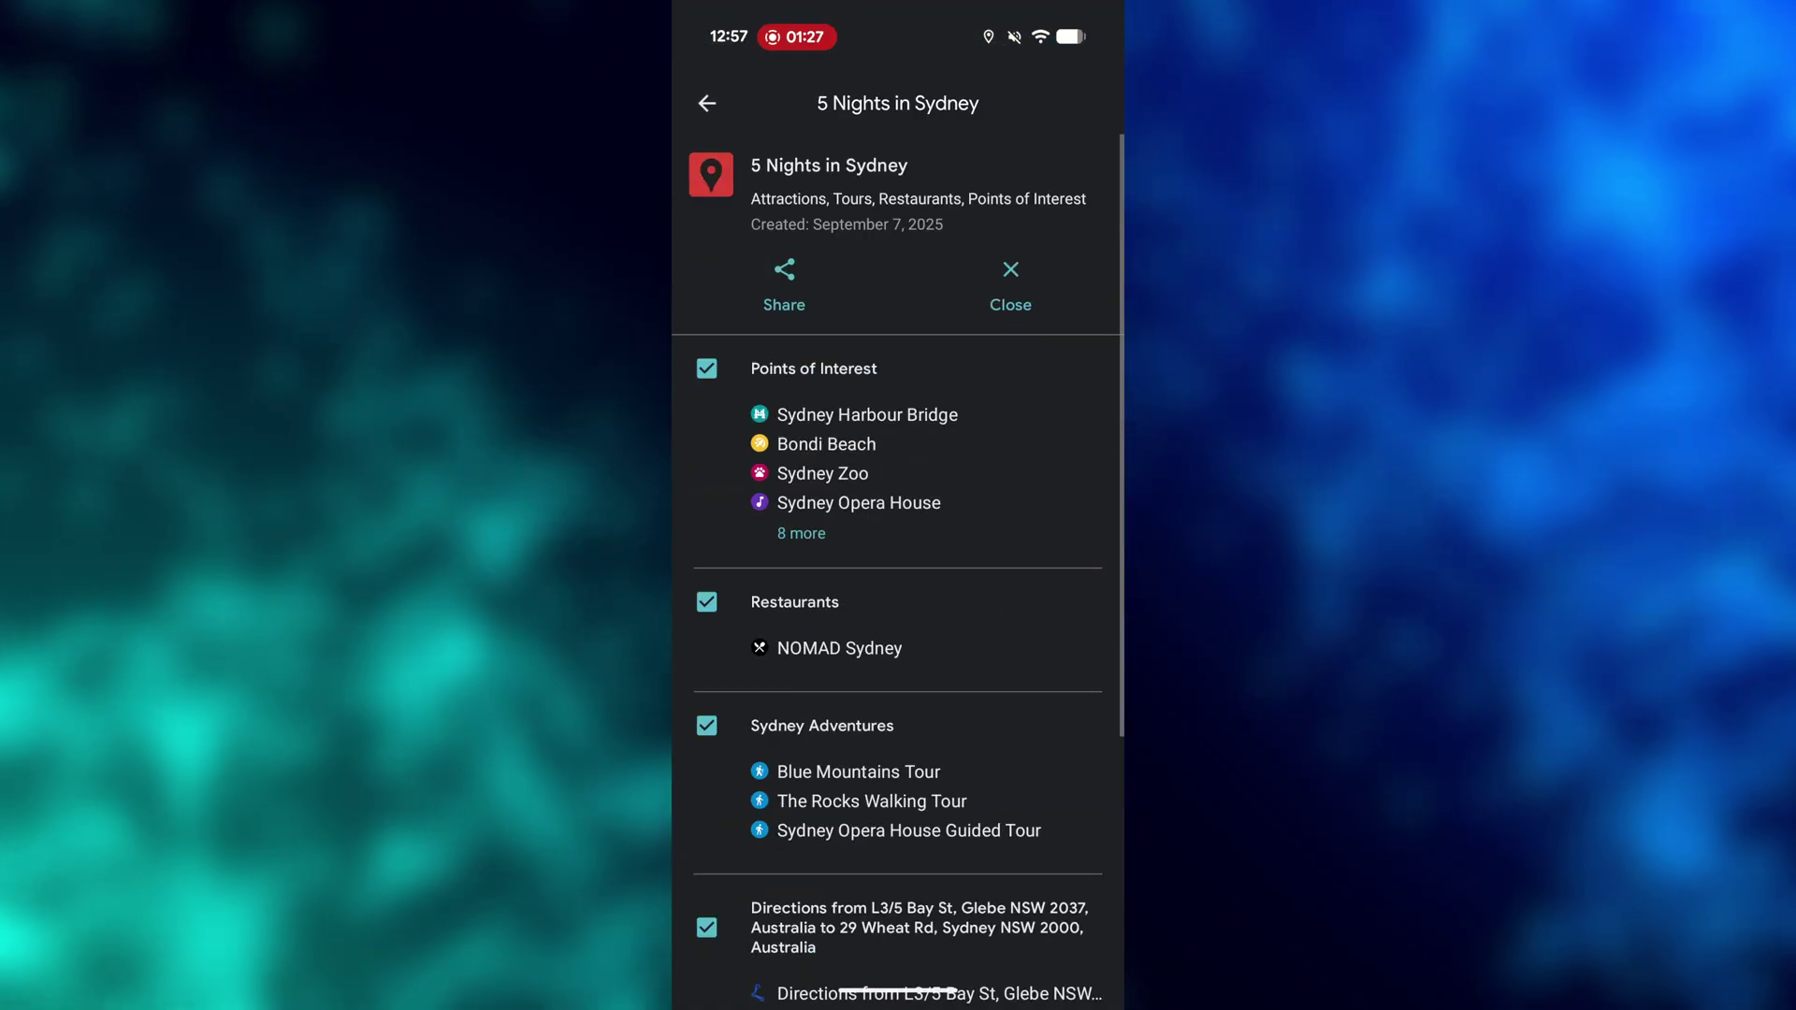
{"action": "scroll", "coordinate": [1015, 448], "scroll_direction": "down", "scroll_amount": 4}
{"action": "scroll", "coordinate": [1015, 448], "scroll_direction": "up", "scroll_amount": 4}
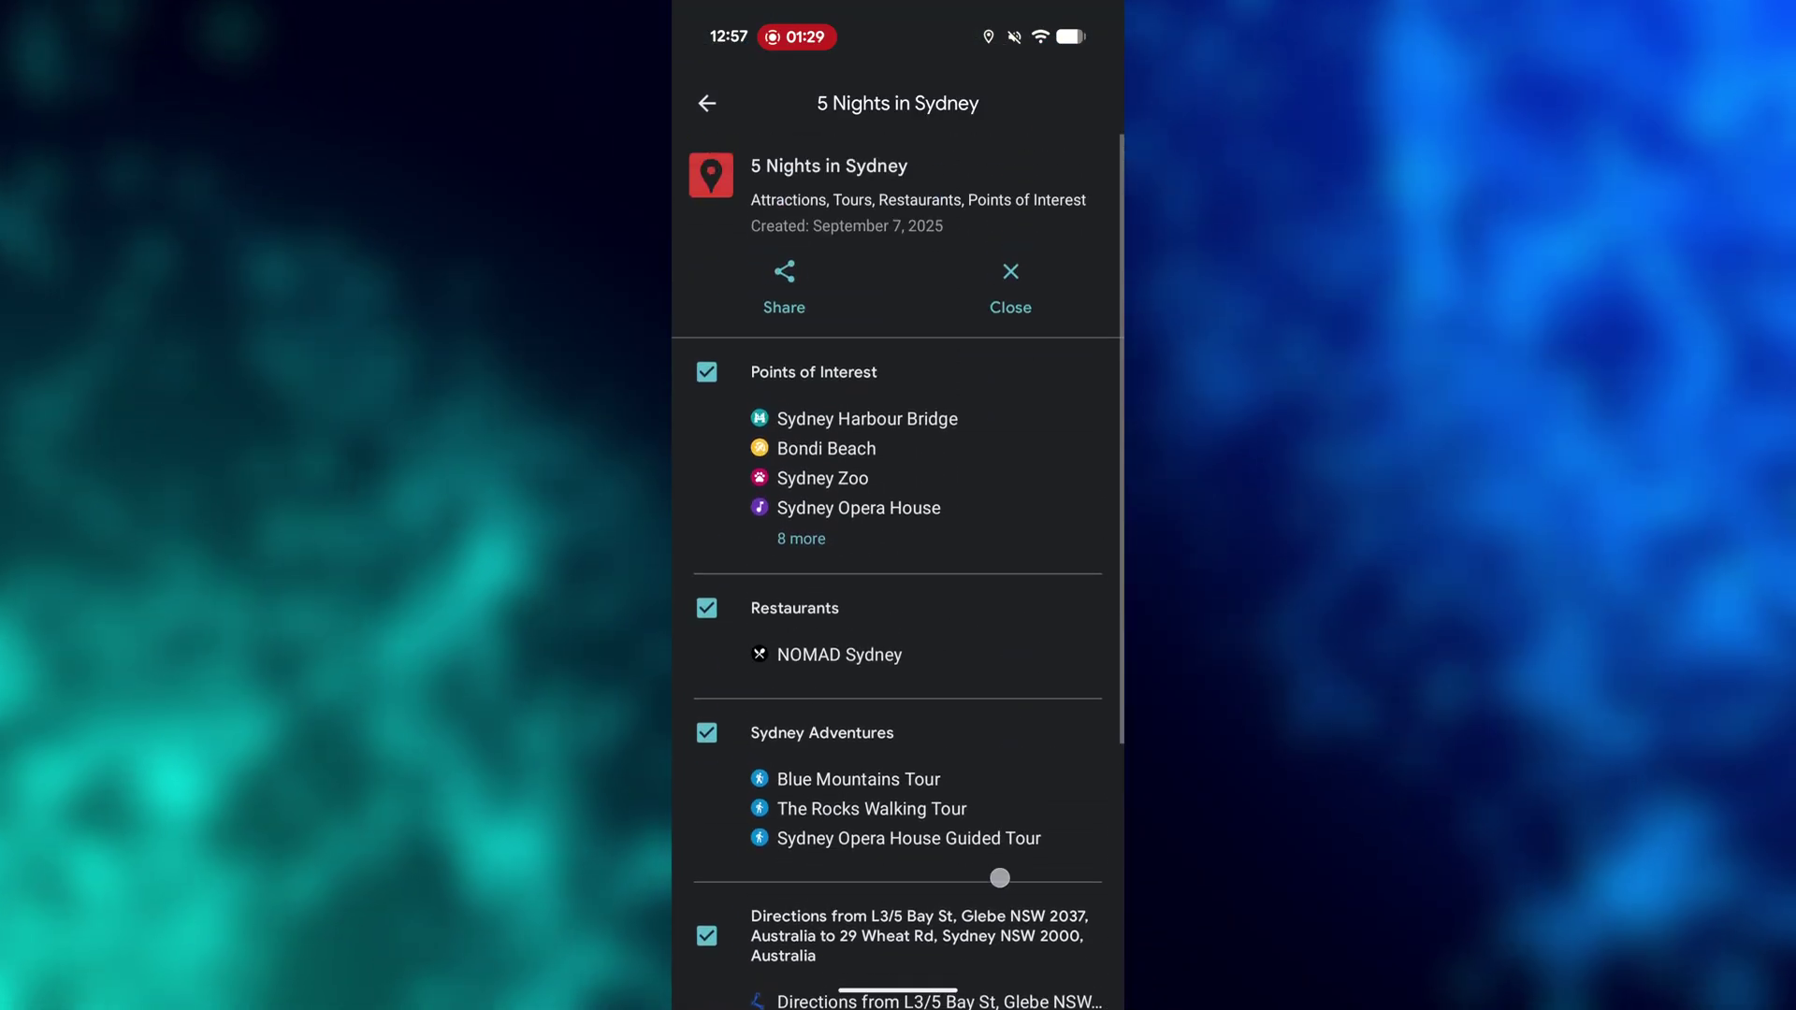